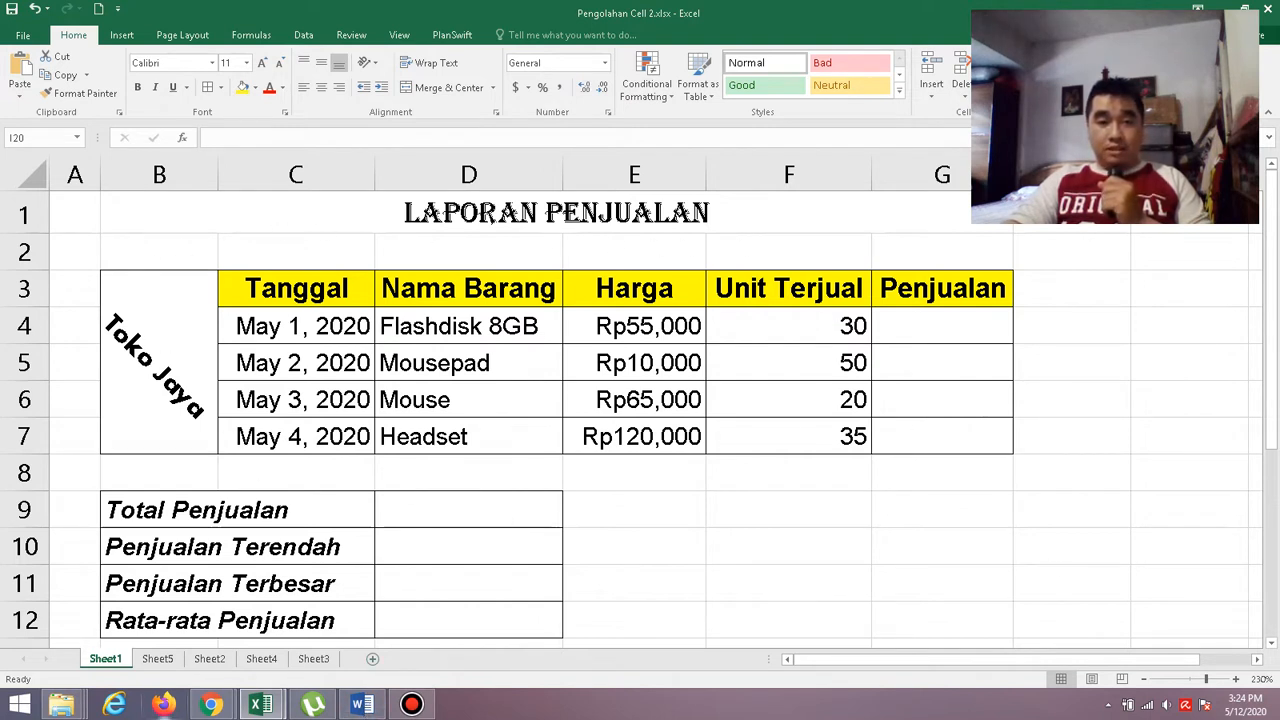
Switch to the Word document Pengolahan Cell 2.docx and examine the sheet name, font requirements and sample table at 210% zoom.
{"action": "mouse_move", "coordinate": [353, 708]}
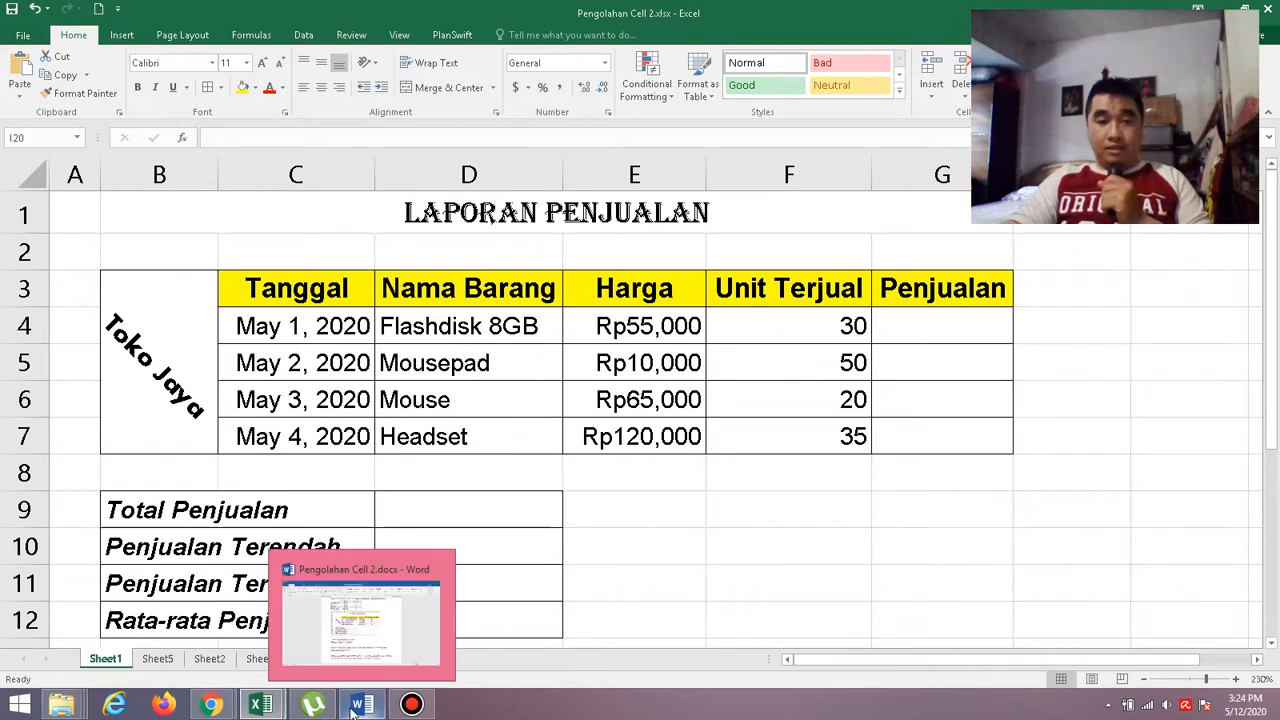
{"action": "left_click", "coordinate": [381, 641]}
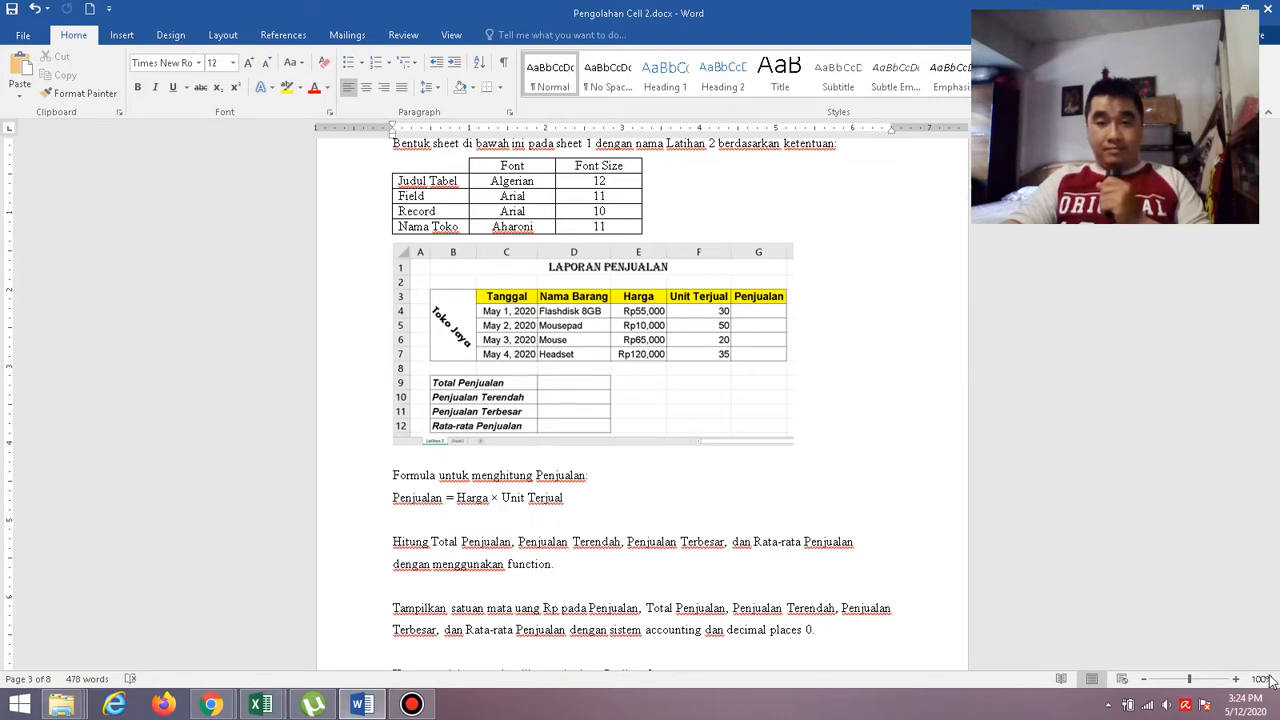
{"action": "left_click", "coordinate": [1236, 679]}
{"action": "left_click", "coordinate": [1236, 679]}
{"action": "left_click", "coordinate": [1236, 679]}
{"action": "left_click", "coordinate": [1236, 679]}
{"action": "left_click", "coordinate": [1236, 679]}
{"action": "left_click", "coordinate": [1236, 679]}
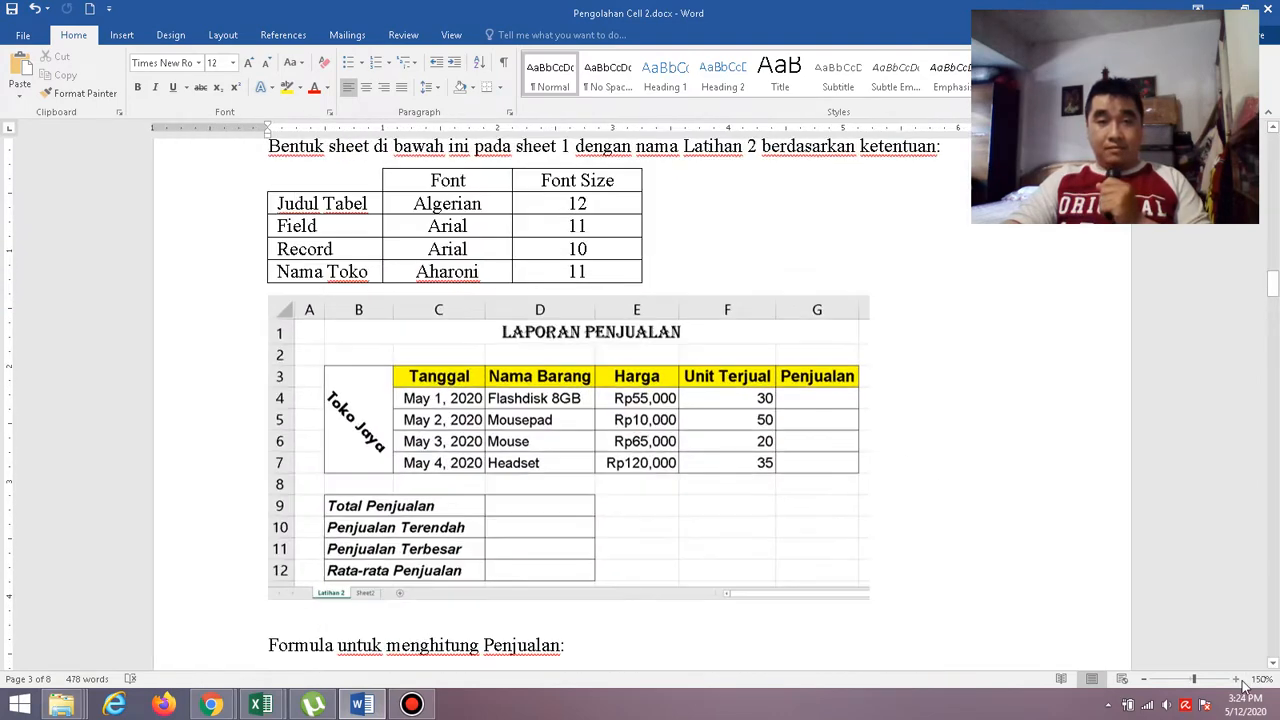
{"action": "left_click", "coordinate": [1236, 679]}
{"action": "left_click", "coordinate": [1238, 679]}
{"action": "left_click", "coordinate": [1238, 679]}
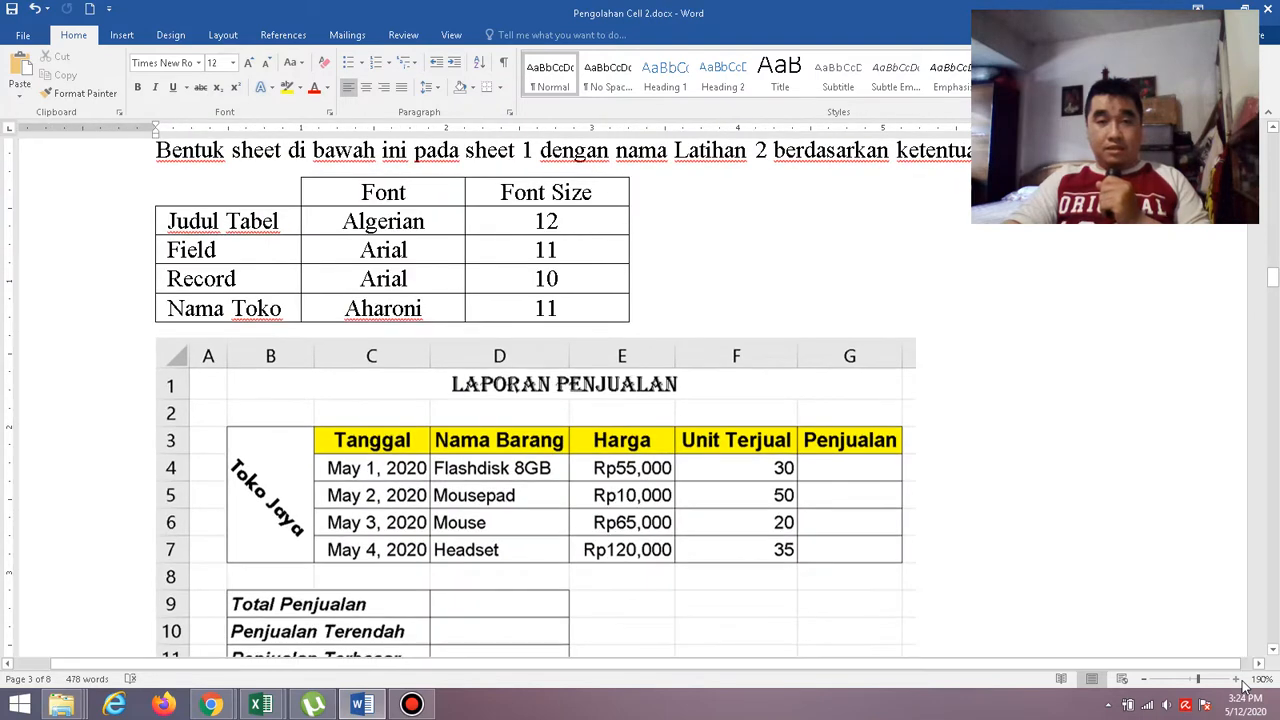
{"action": "left_click", "coordinate": [1240, 680]}
{"action": "left_click", "coordinate": [1240, 680]}
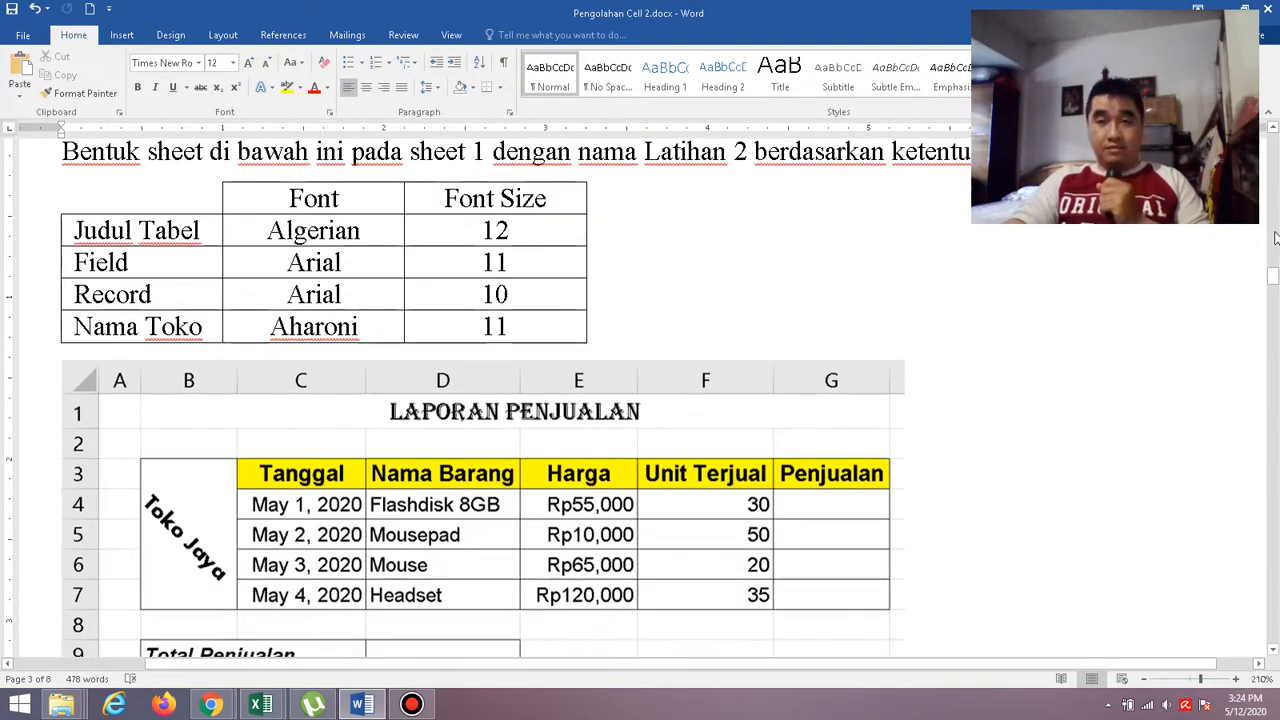
{"action": "left_click_drag", "start_coordinate": [1064, 664], "coordinate": [1008, 679]}
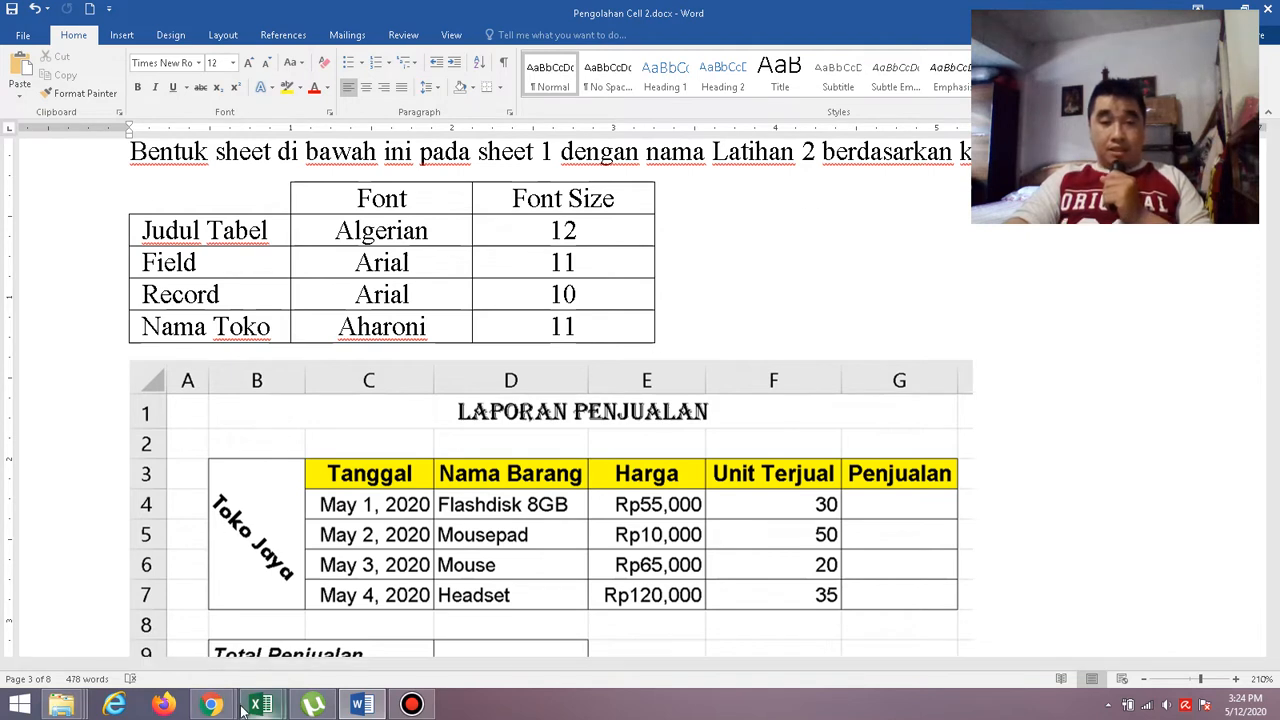
Switch to the blank Excel workbook Book3 and rename Sheet1 as "Laihan 2".
{"action": "mouse_move", "coordinate": [250, 708]}
{"action": "left_click", "coordinate": [297, 623]}
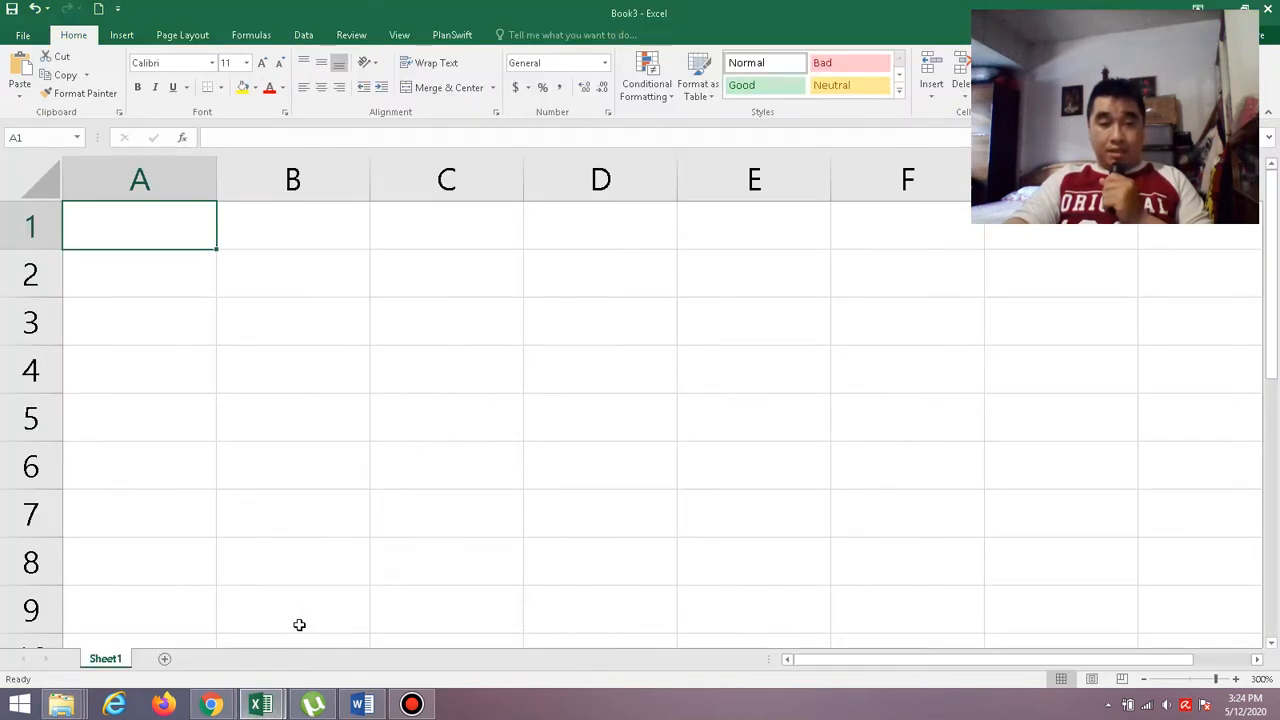
{"action": "right_click", "coordinate": [110, 667]}
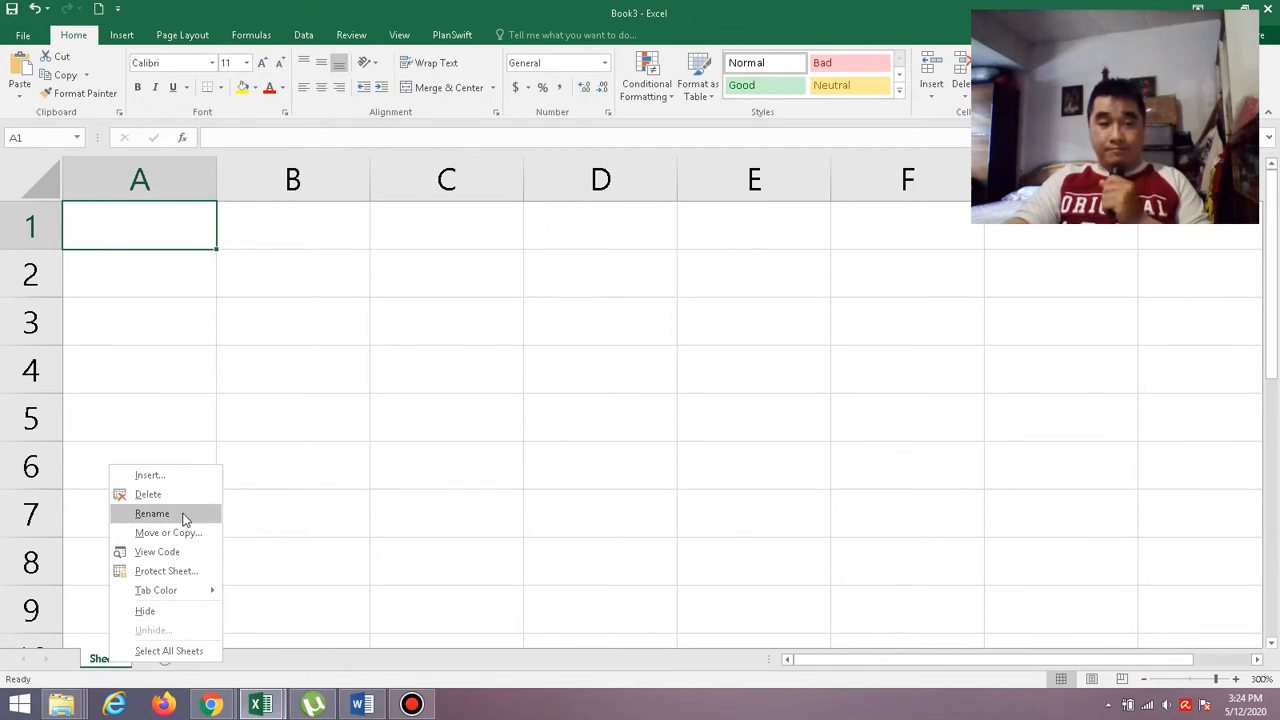
{"action": "left_click", "coordinate": [152, 514]}
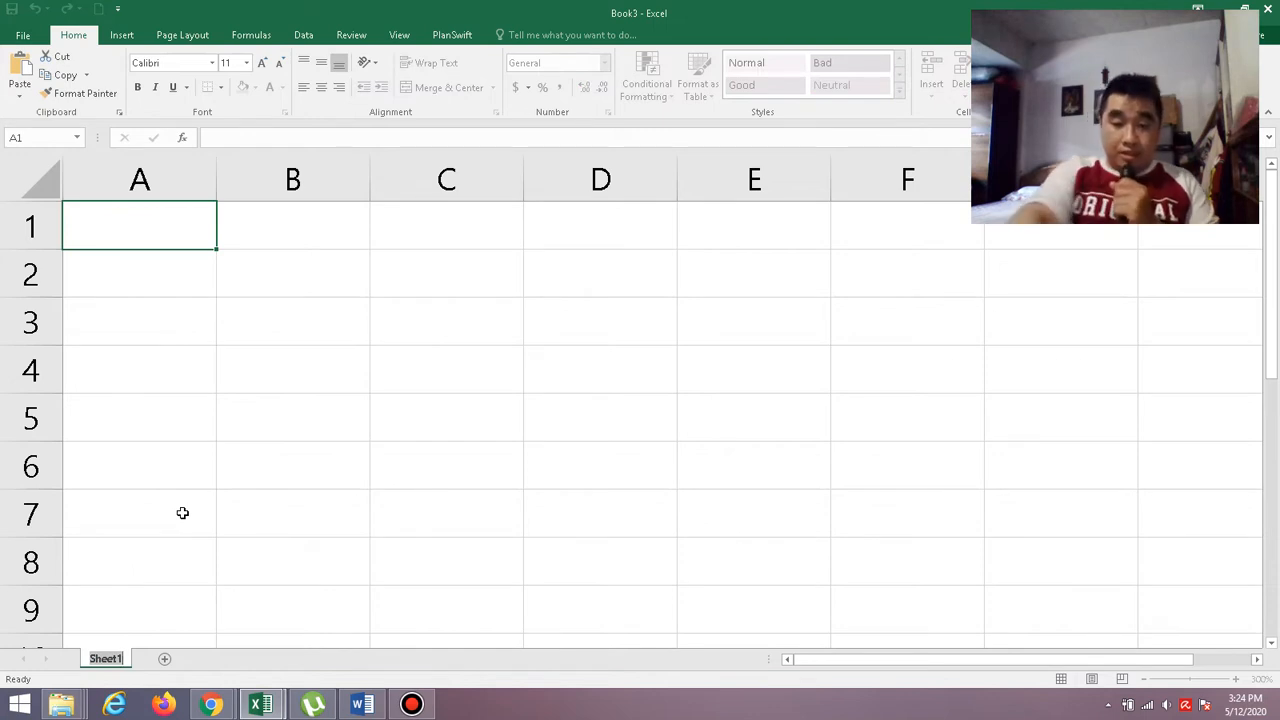
{"action": "key", "text": "BackSpace"}
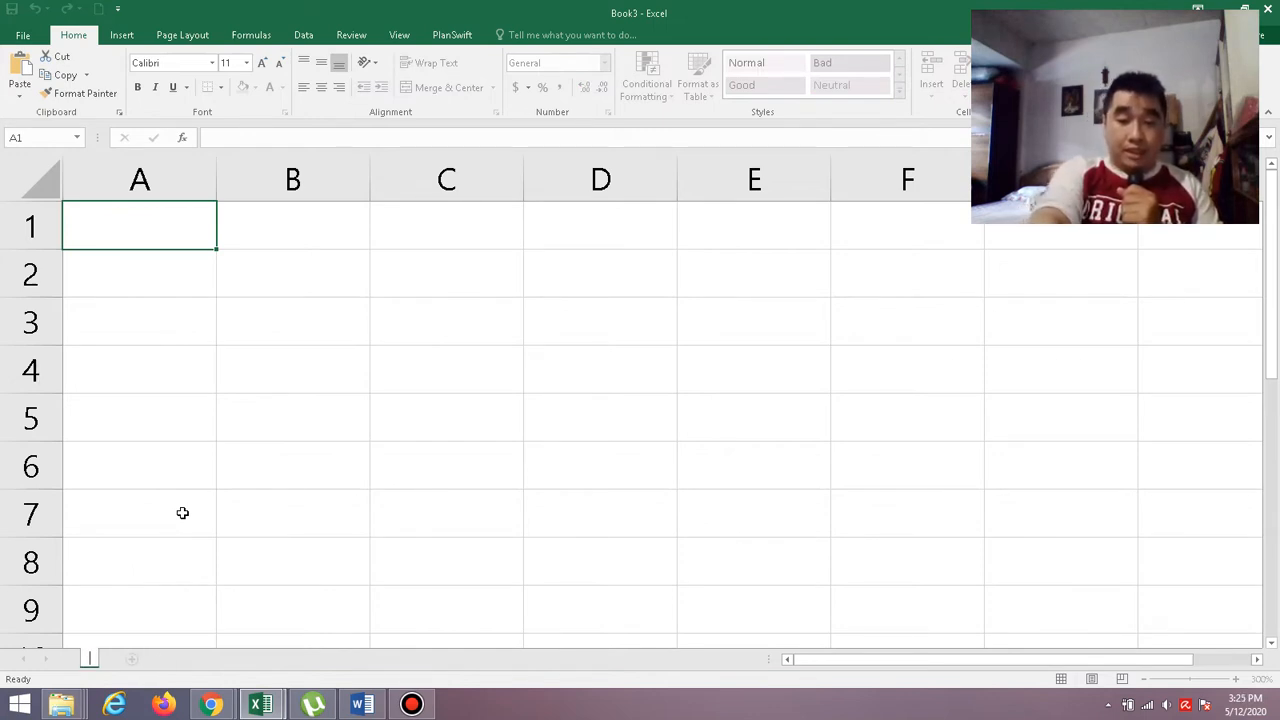
{"action": "type", "text": "Laih"}
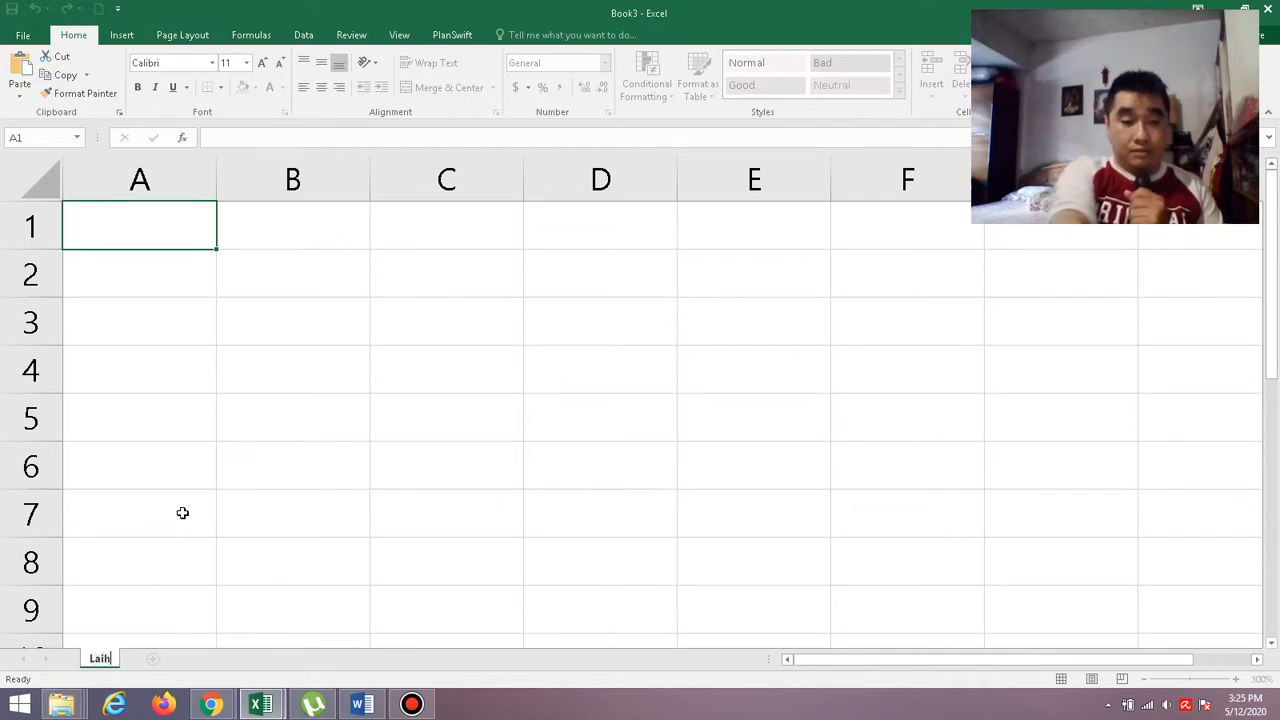
{"action": "type", "text": "an 2"}
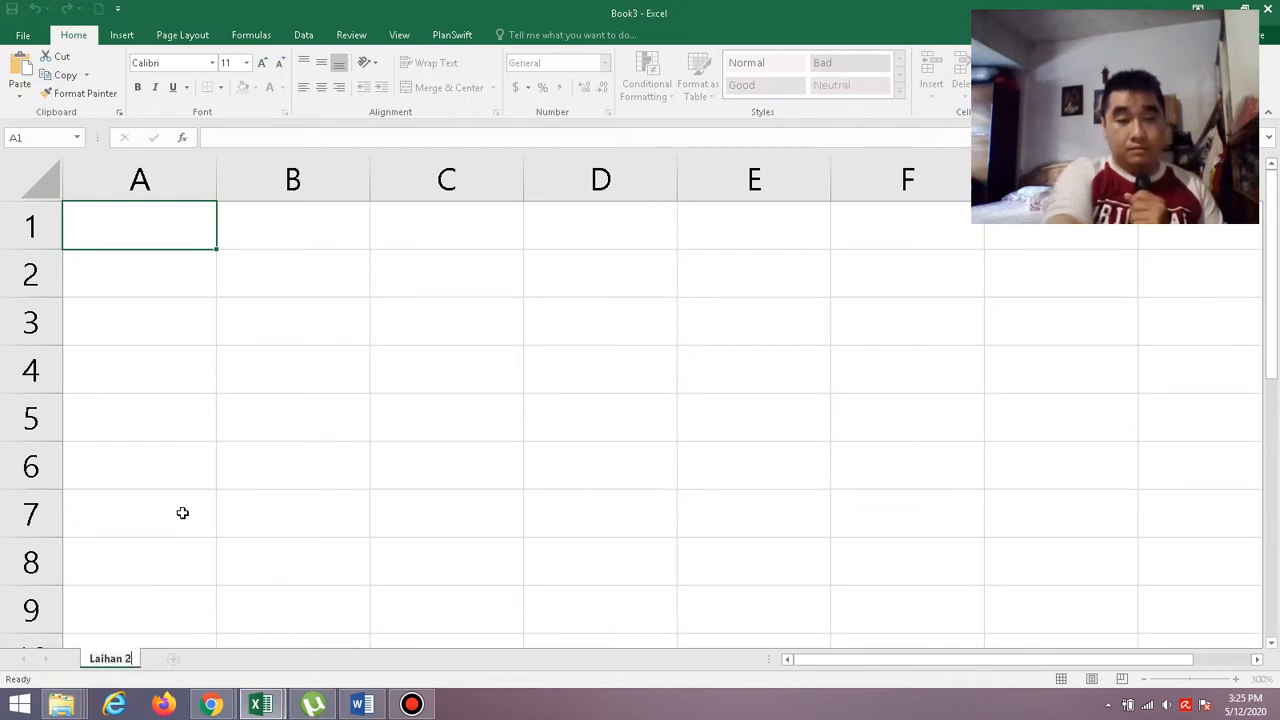
{"action": "key", "text": "Return"}
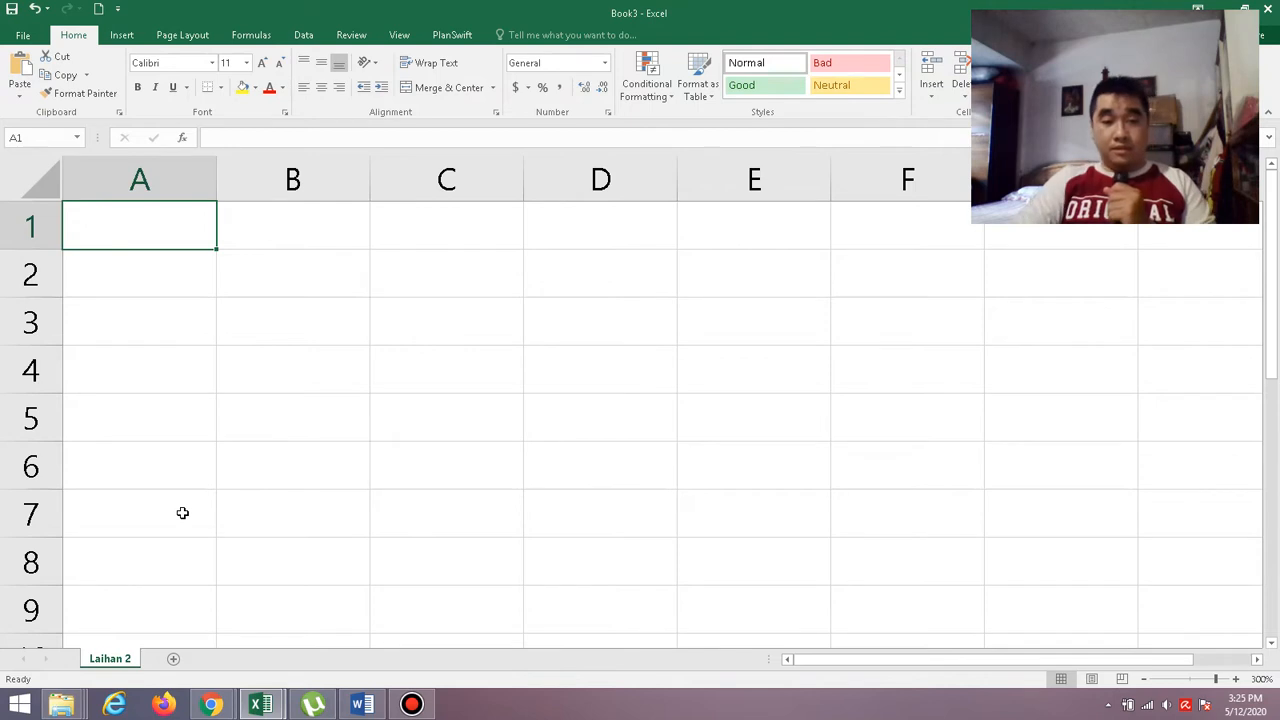
Check the full sample table in the Word document, then narrow column A in Book3 to about a quarter of its width.
{"action": "left_click", "coordinate": [362, 704]}
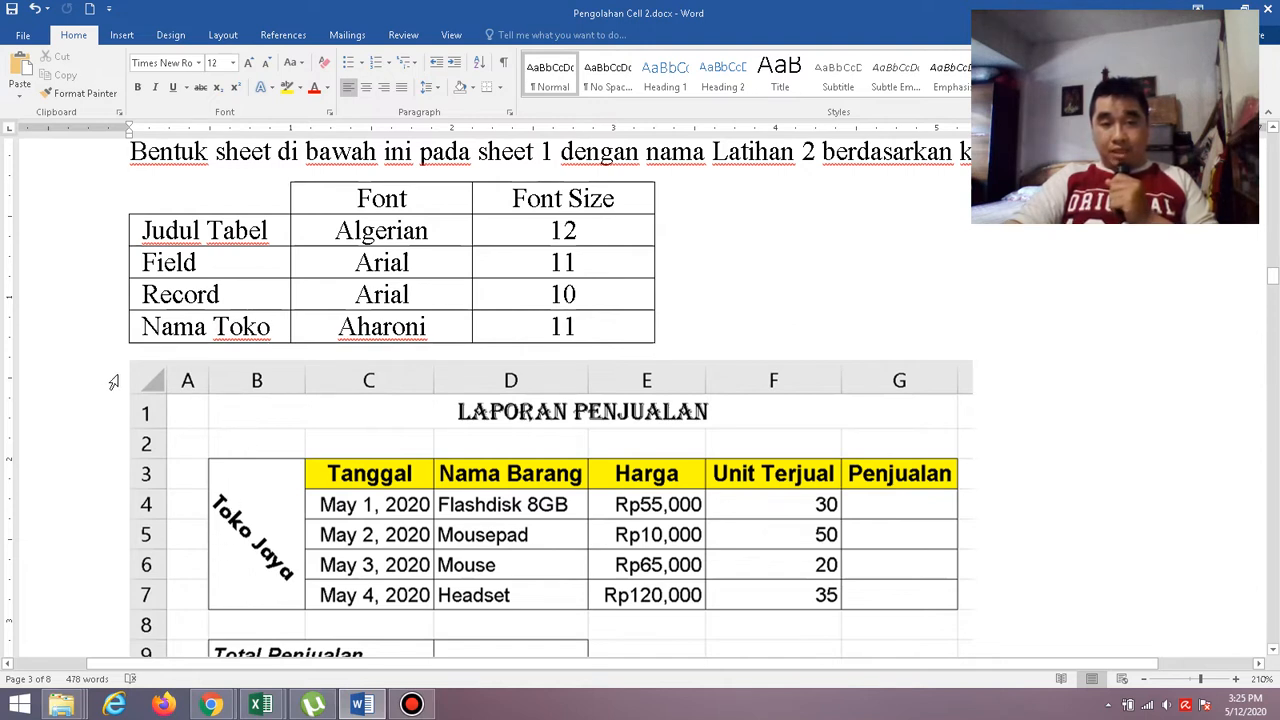
{"action": "mouse_move", "coordinate": [1273, 279]}
{"action": "left_mouse_down"}
{"action": "mouse_move", "coordinate": [1273, 298]}
{"action": "mouse_move", "coordinate": [1273, 286]}
{"action": "left_mouse_up"}
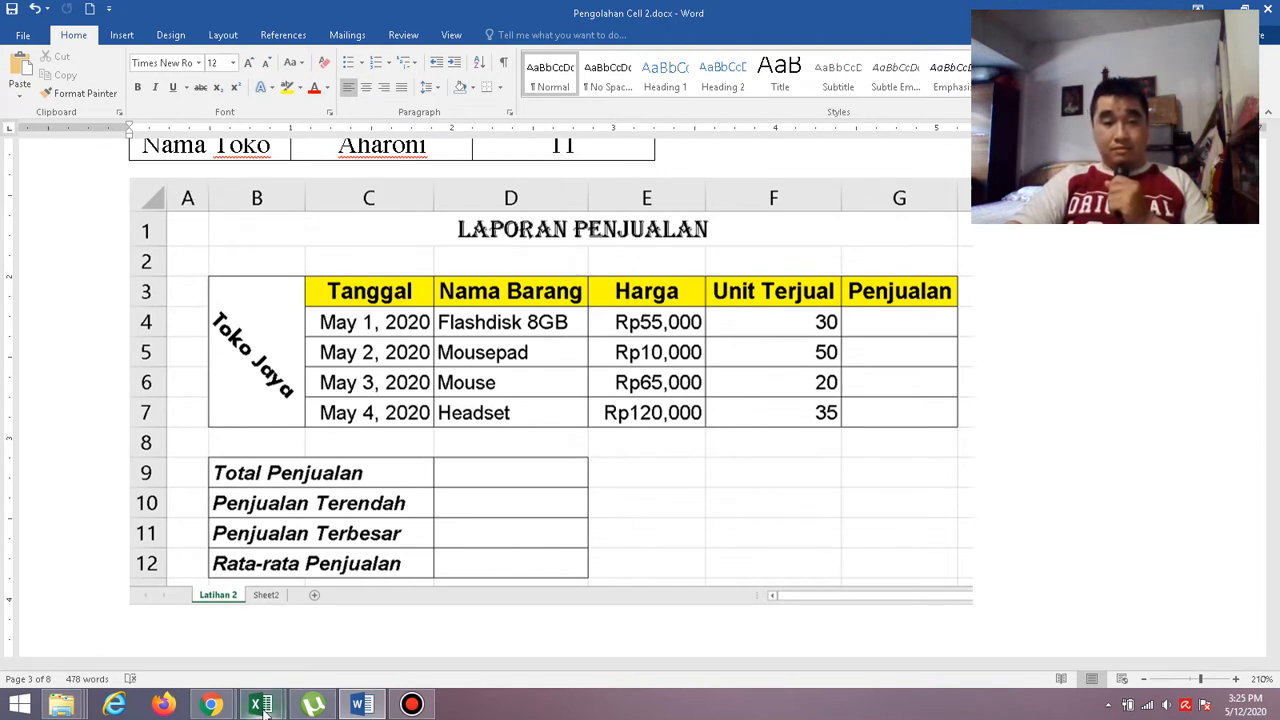
{"action": "mouse_move", "coordinate": [260, 705]}
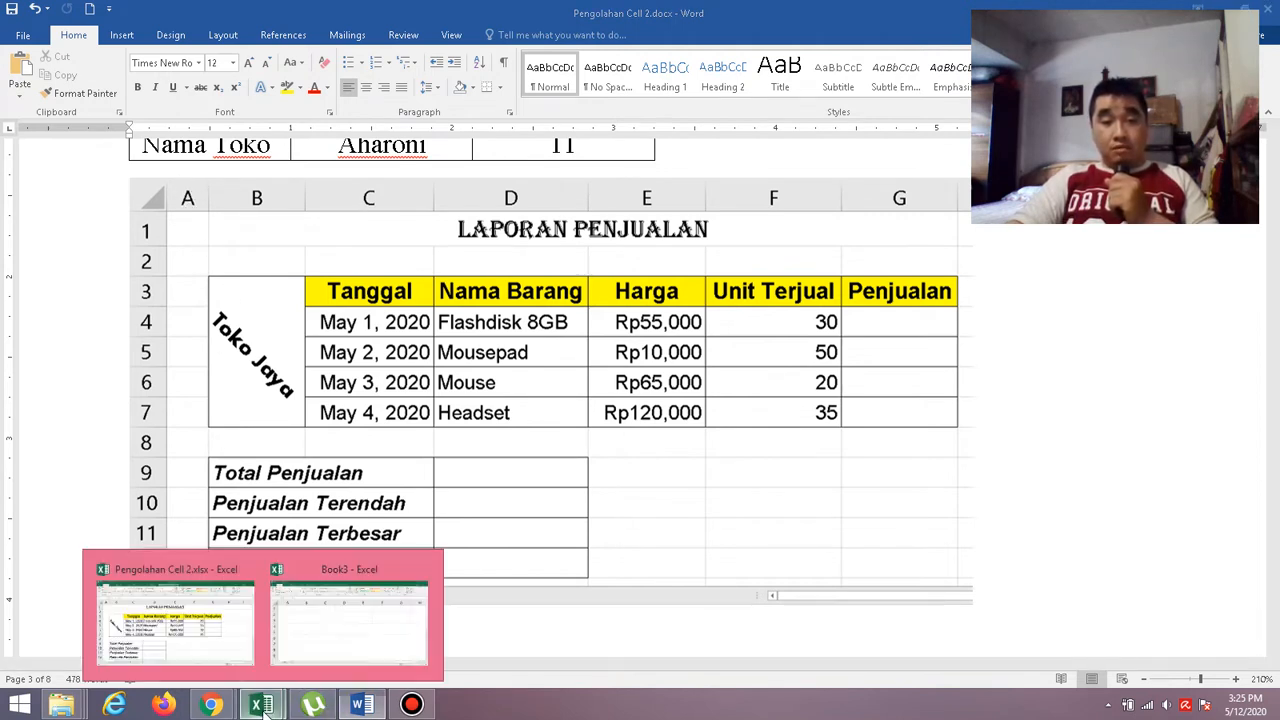
{"action": "left_click", "coordinate": [325, 626]}
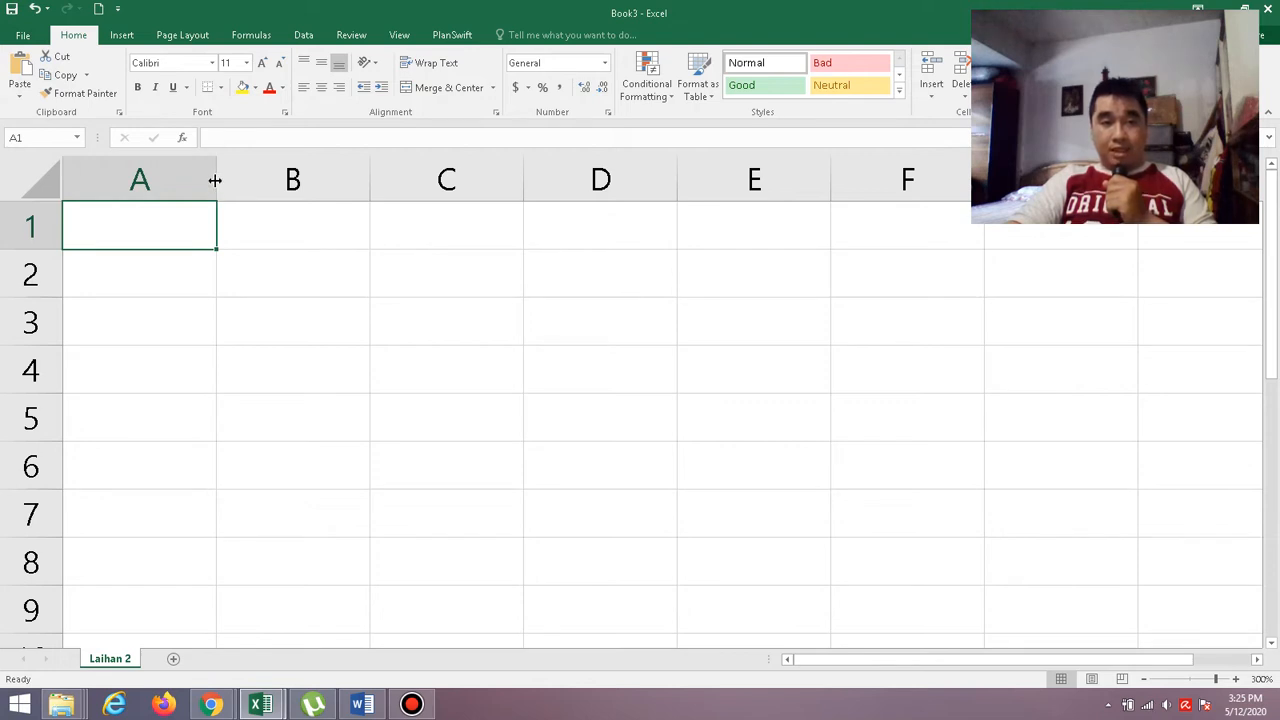
{"action": "left_click_drag", "start_coordinate": [215, 180], "coordinate": [100, 207]}
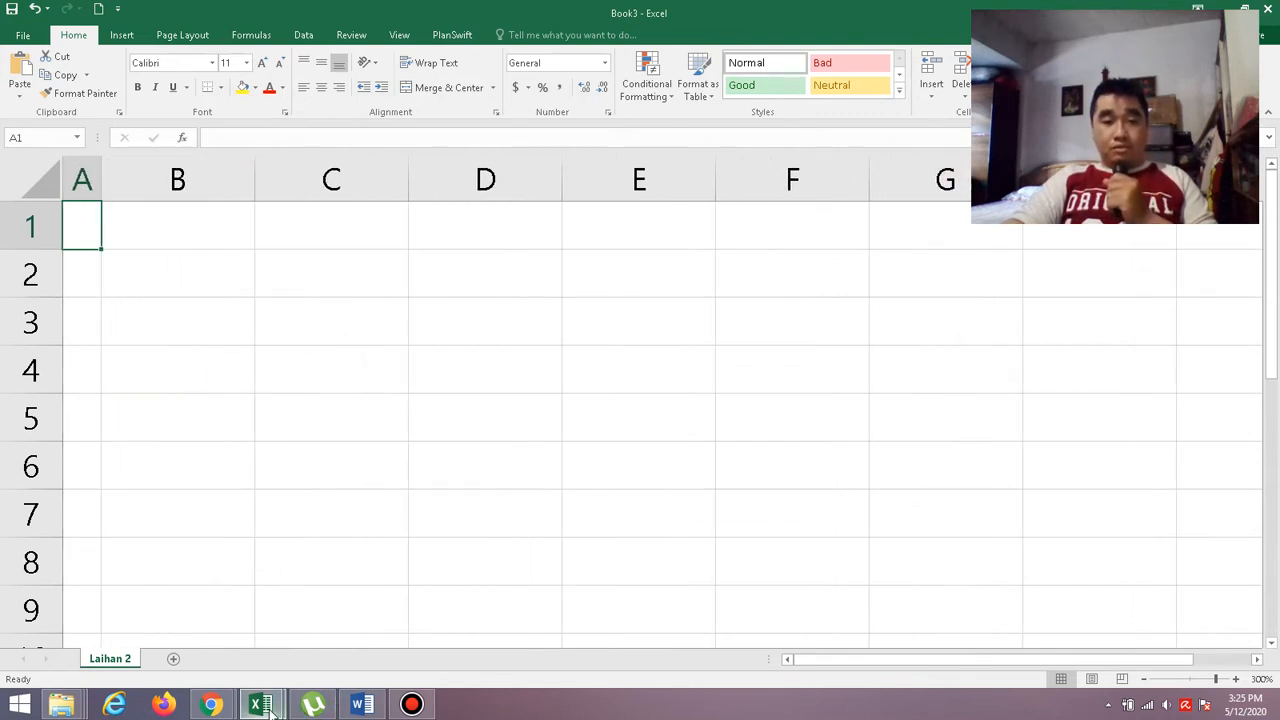
Check the title layout in Word, then merge and center B1:G1 in Book3 with wrapped text and middle vertical alignment.
{"action": "left_click", "coordinate": [360, 705]}
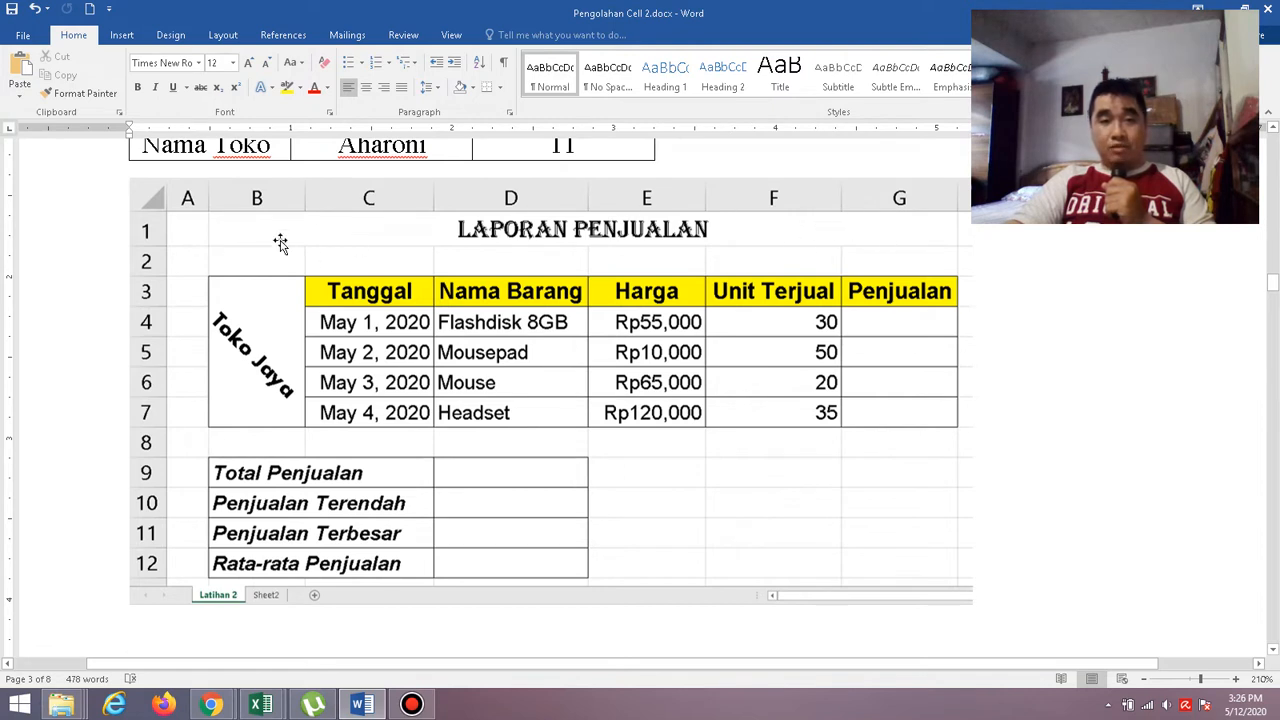
{"action": "mouse_move", "coordinate": [268, 708]}
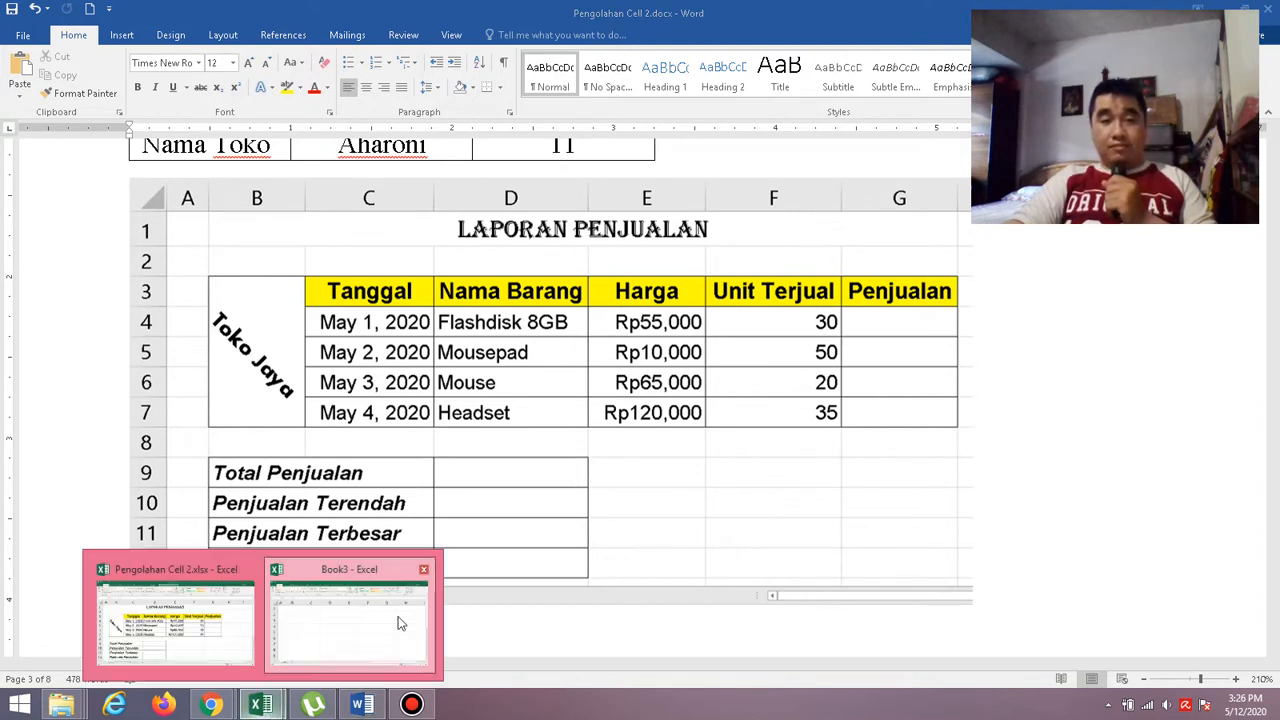
{"action": "left_click", "coordinate": [350, 616]}
{"action": "left_click_drag", "start_coordinate": [191, 229], "coordinate": [520, 228]}
{"action": "left_click_drag", "start_coordinate": [757, 243], "coordinate": [997, 229]}
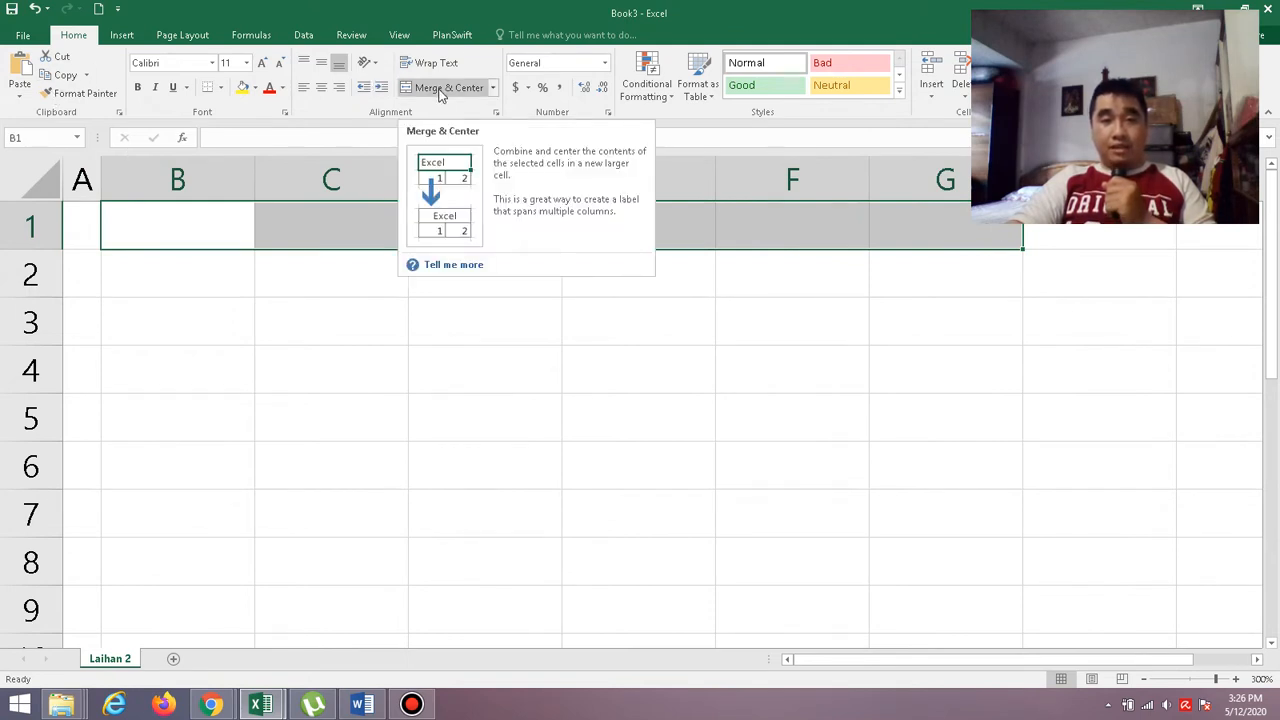
{"action": "left_click", "coordinate": [440, 90]}
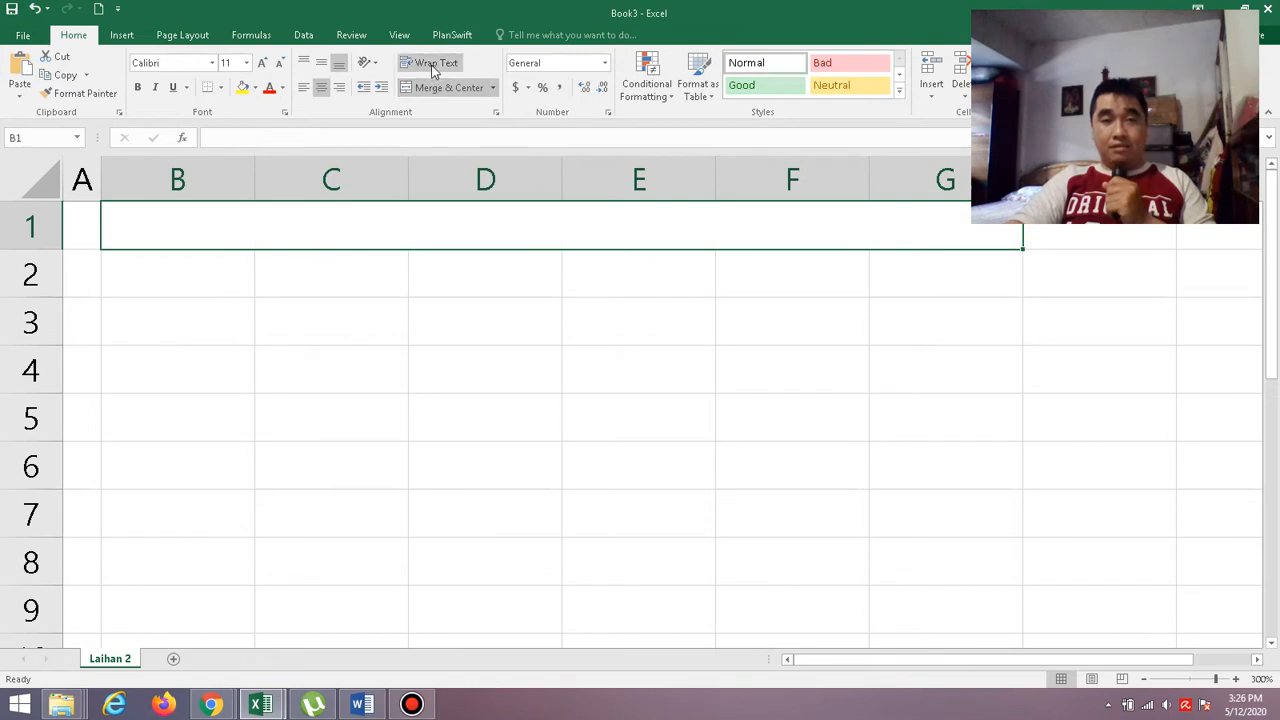
{"action": "left_click", "coordinate": [432, 63]}
{"action": "left_click", "coordinate": [322, 63]}
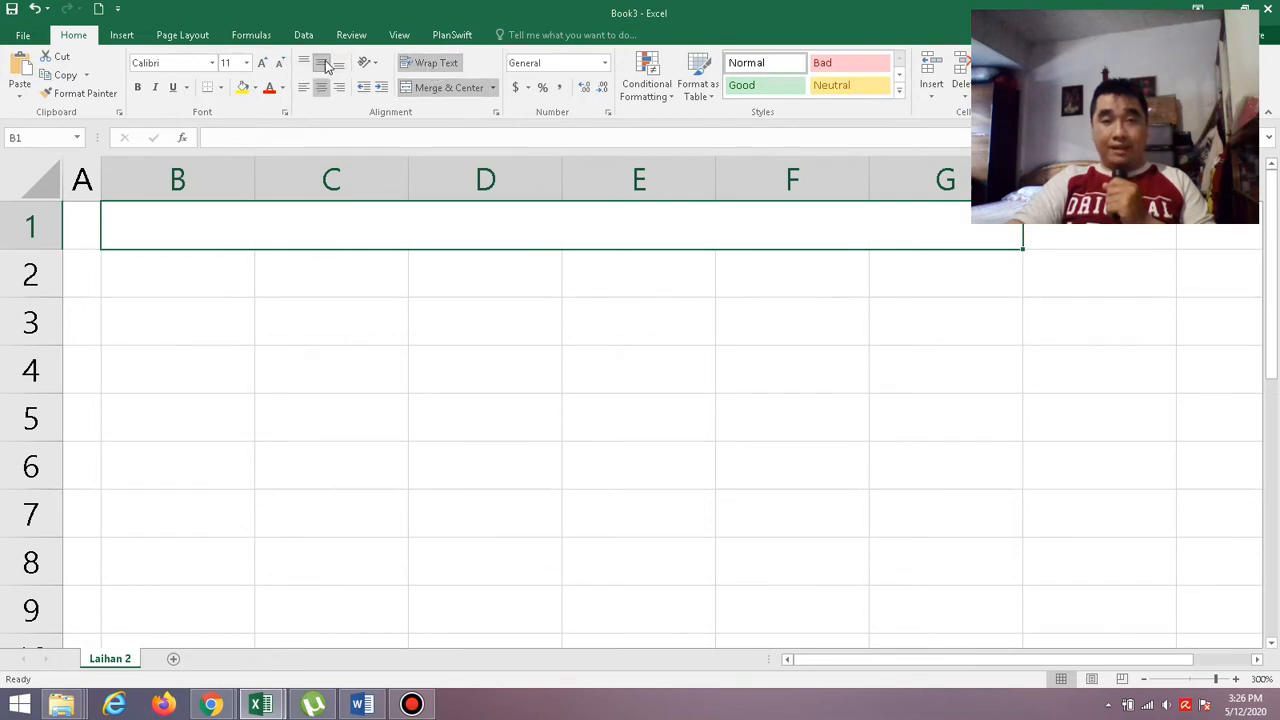
Set the merged title cell's font to Algerian, size 12.
{"action": "left_click", "coordinate": [212, 63]}
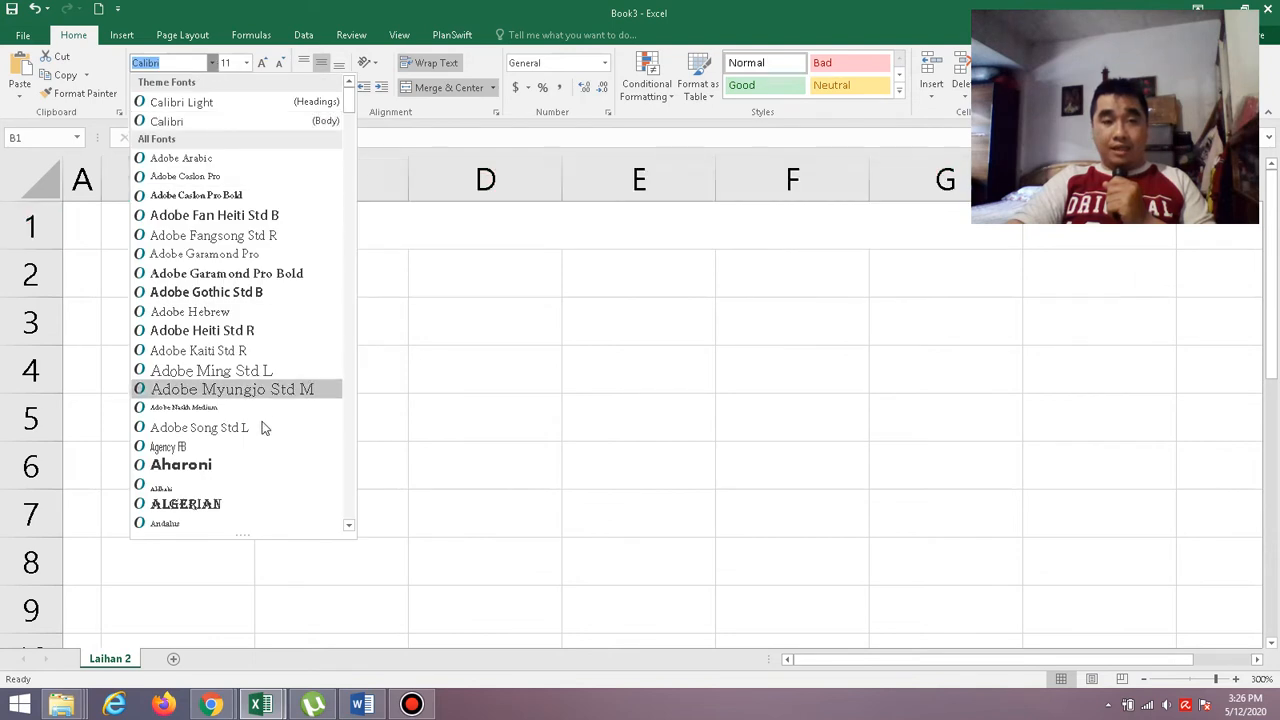
{"action": "left_click", "coordinate": [260, 500]}
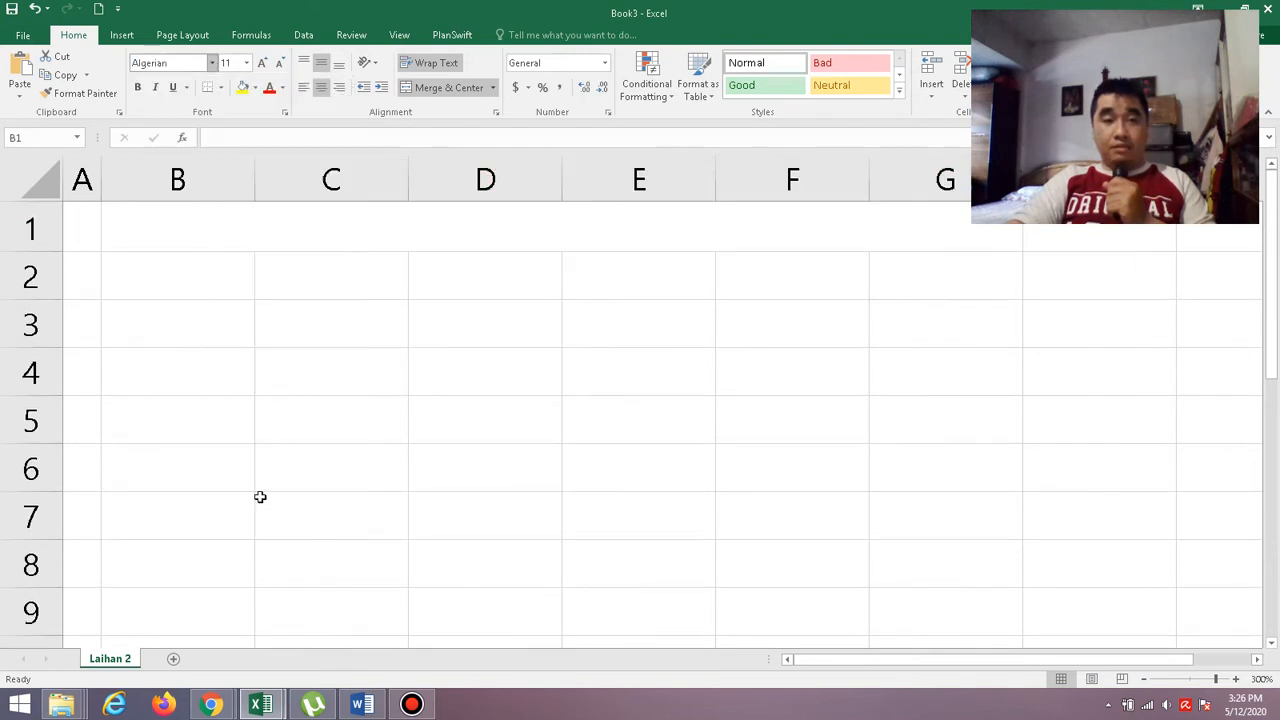
{"action": "left_click", "coordinate": [246, 62]}
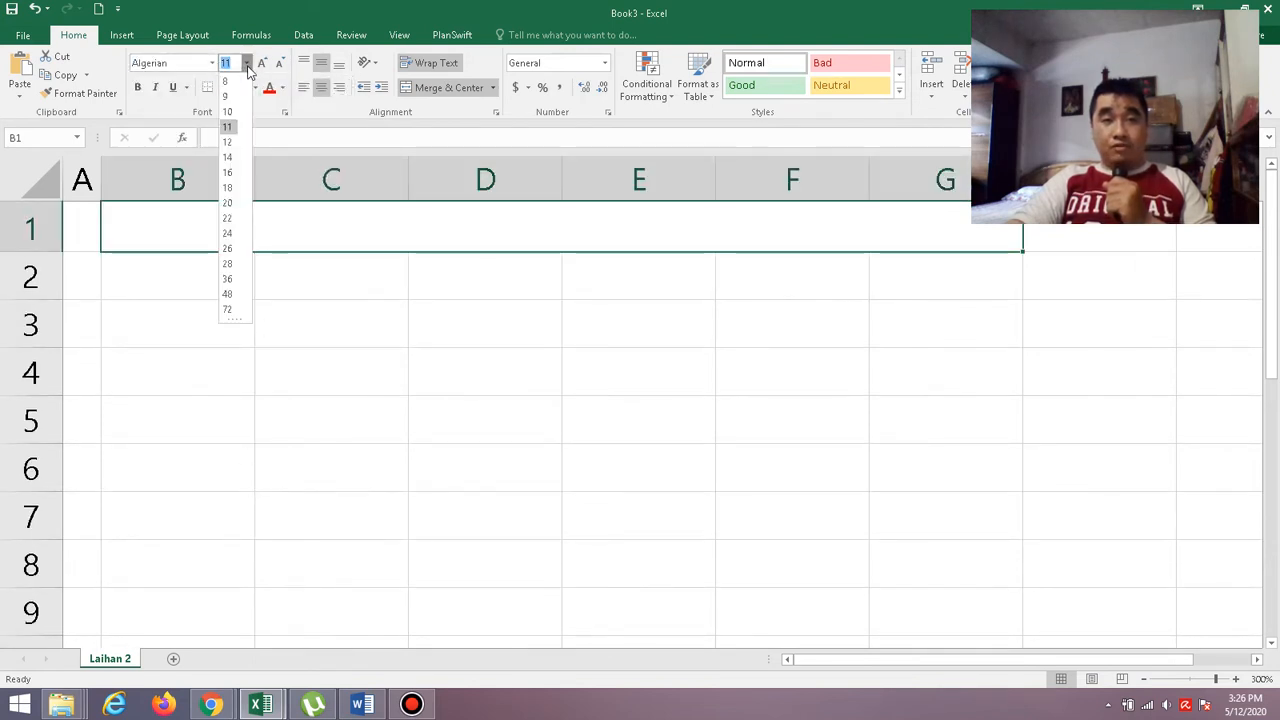
{"action": "left_click", "coordinate": [228, 142]}
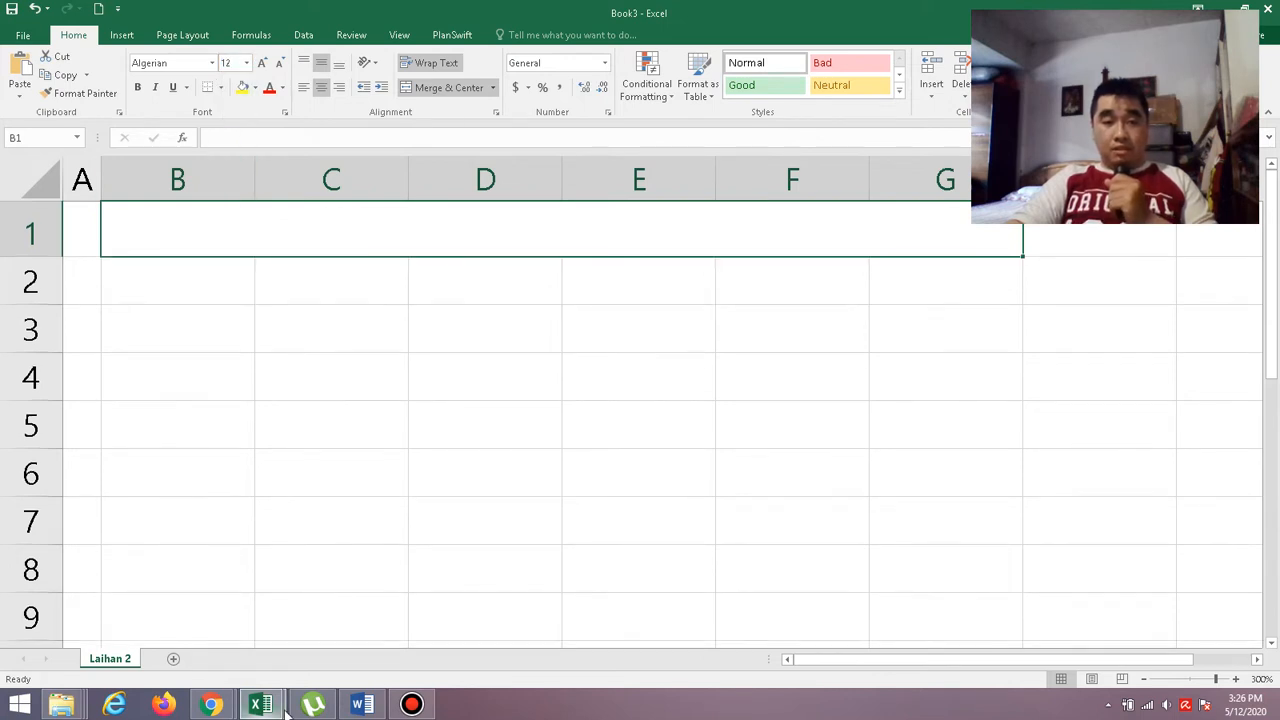
Check the title wording in the Word document, then enter "laporan penjualan" in the merged title cell B1 of Book3.
{"action": "mouse_move", "coordinate": [363, 706]}
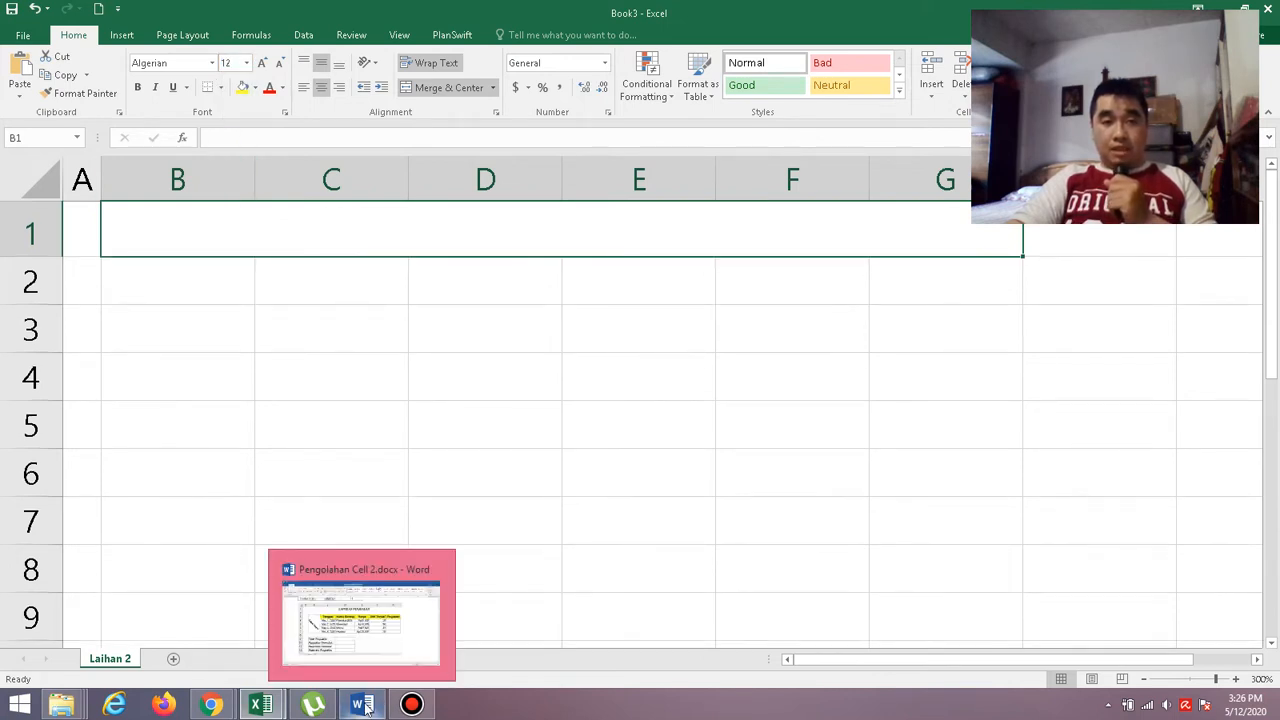
{"action": "left_click", "coordinate": [368, 630]}
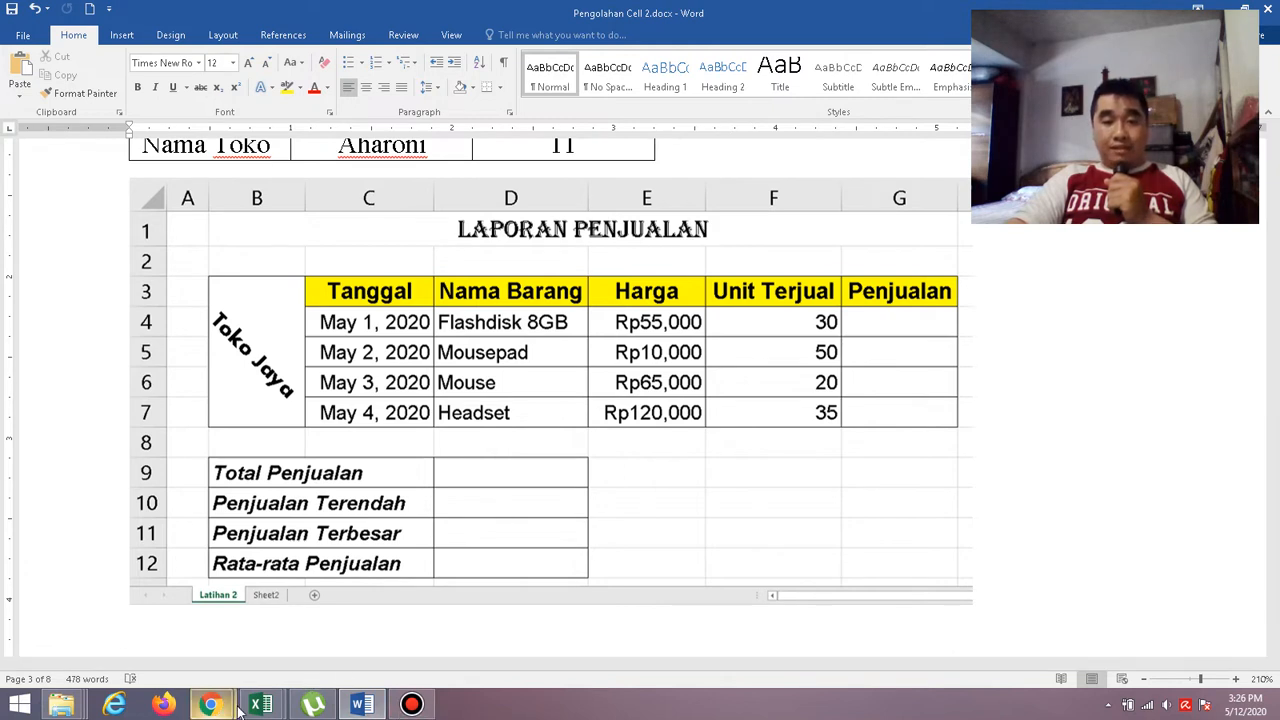
{"action": "mouse_move", "coordinate": [260, 705]}
{"action": "left_click", "coordinate": [400, 600]}
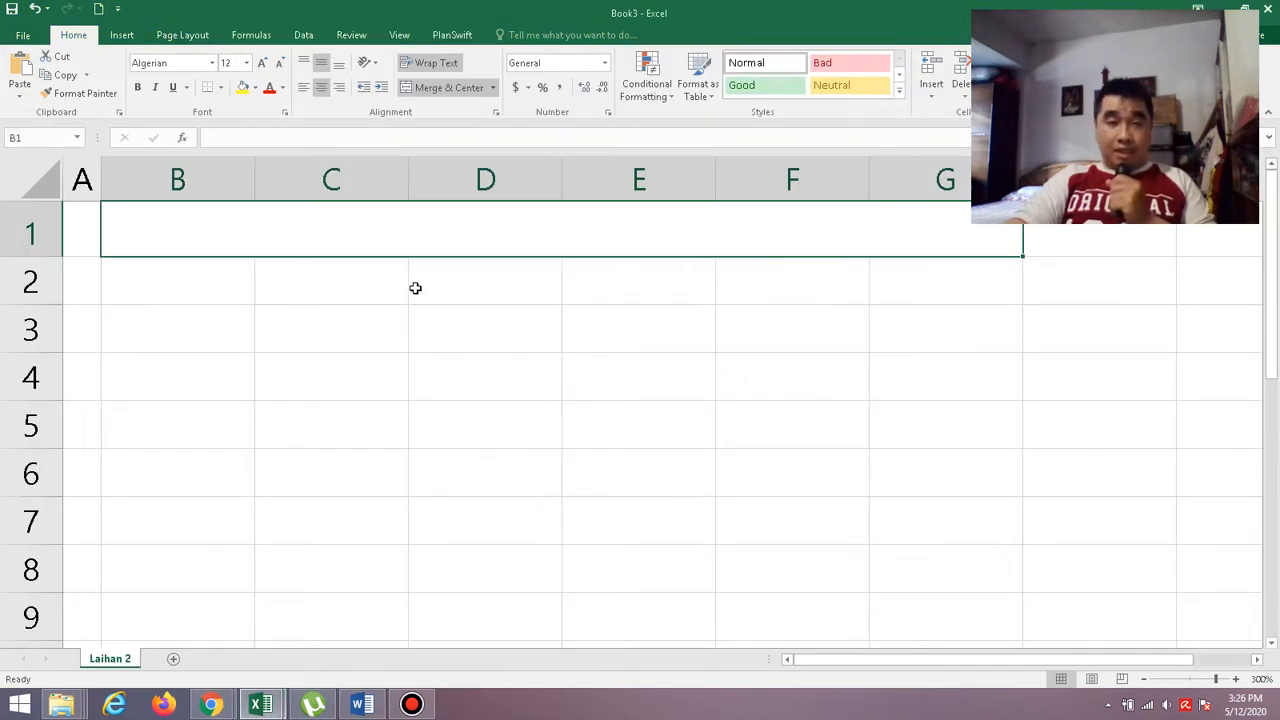
{"action": "type", "text": "l"}
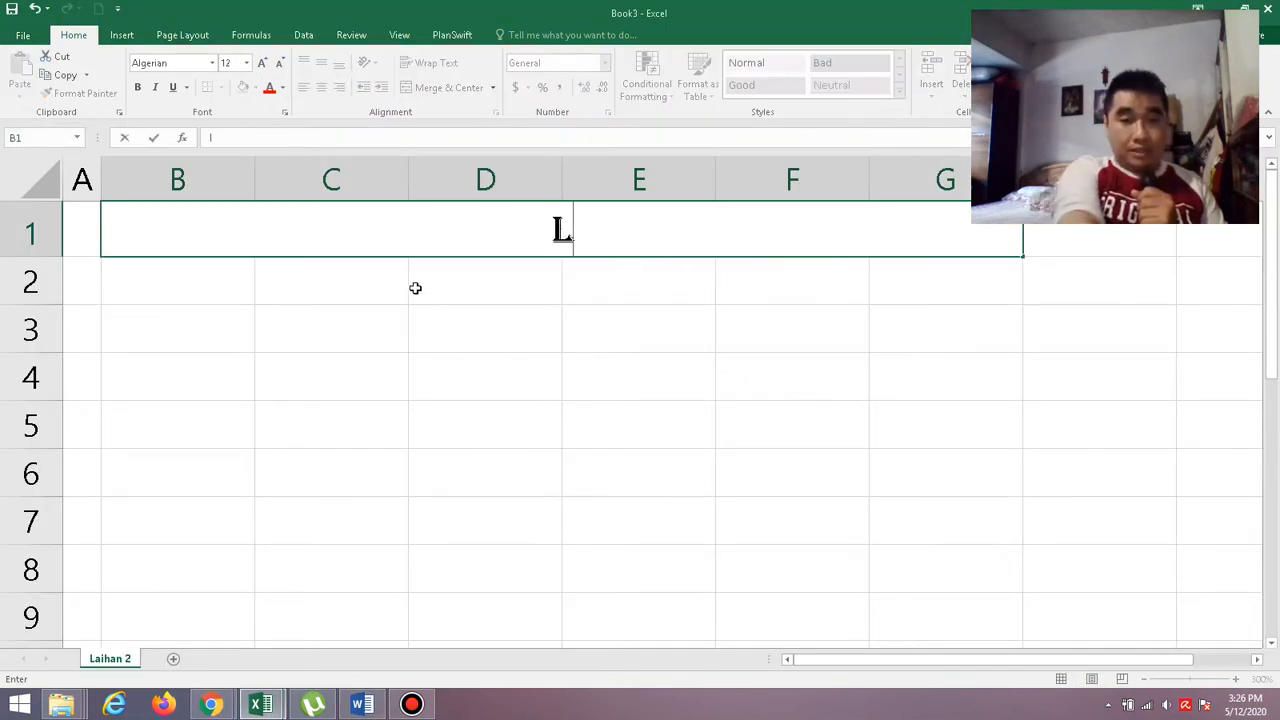
{"action": "type", "text": "apor"}
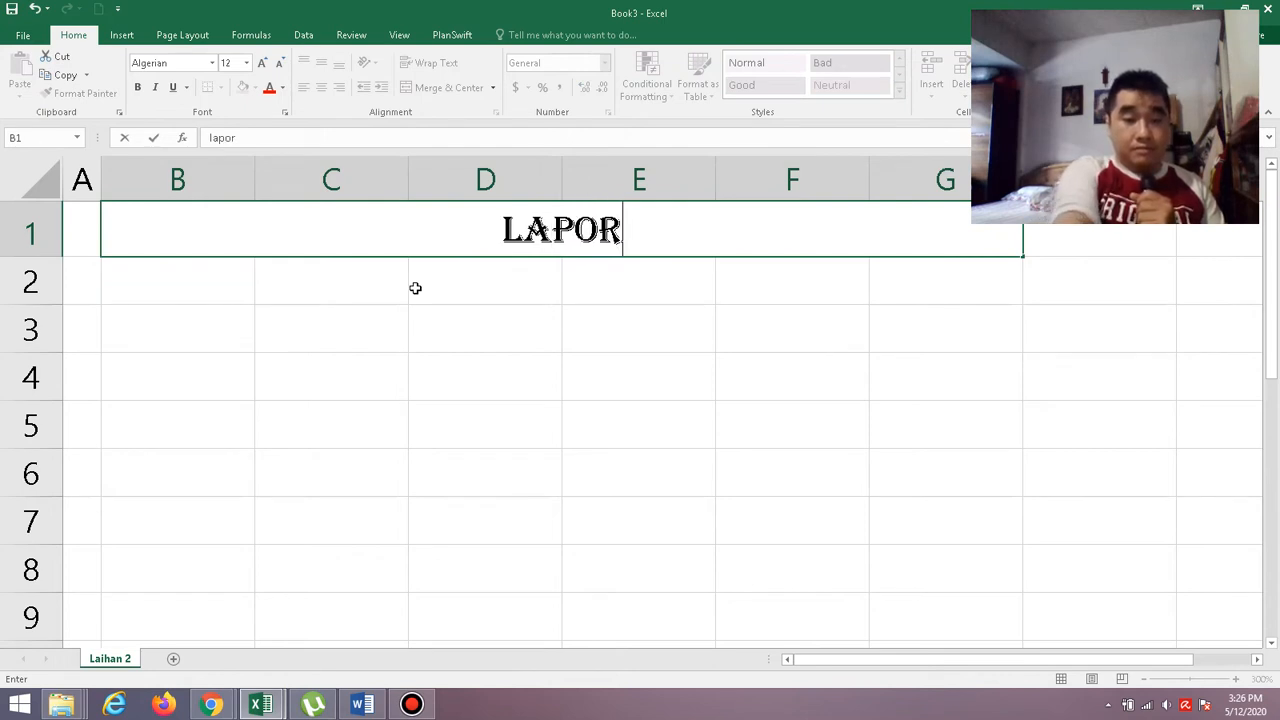
{"action": "type", "text": "an p"}
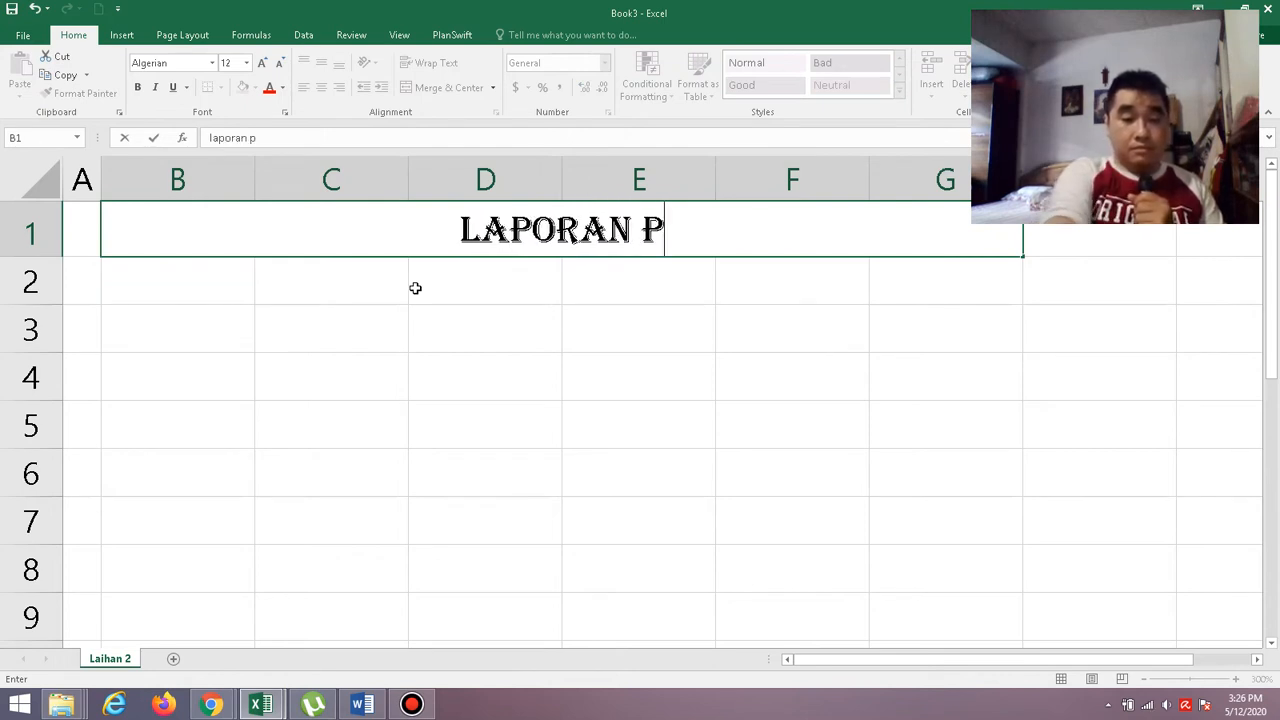
{"action": "type", "text": "enjua"}
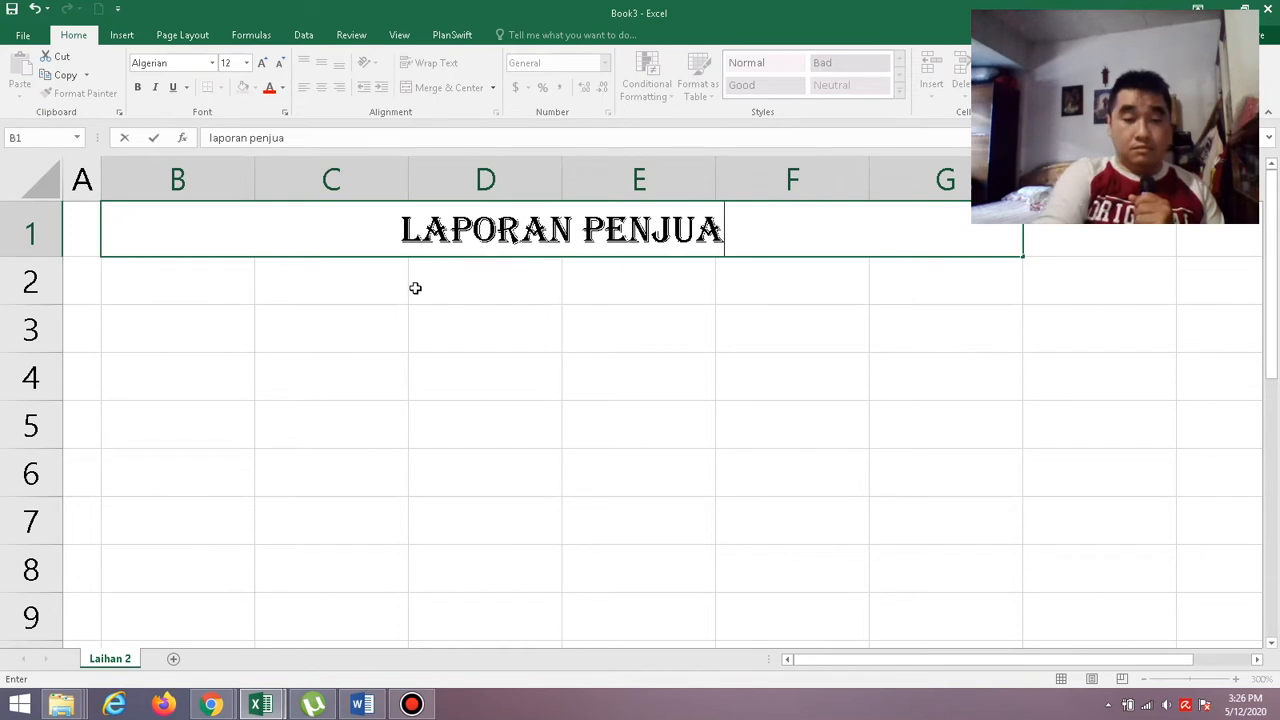
{"action": "type", "text": "lan"}
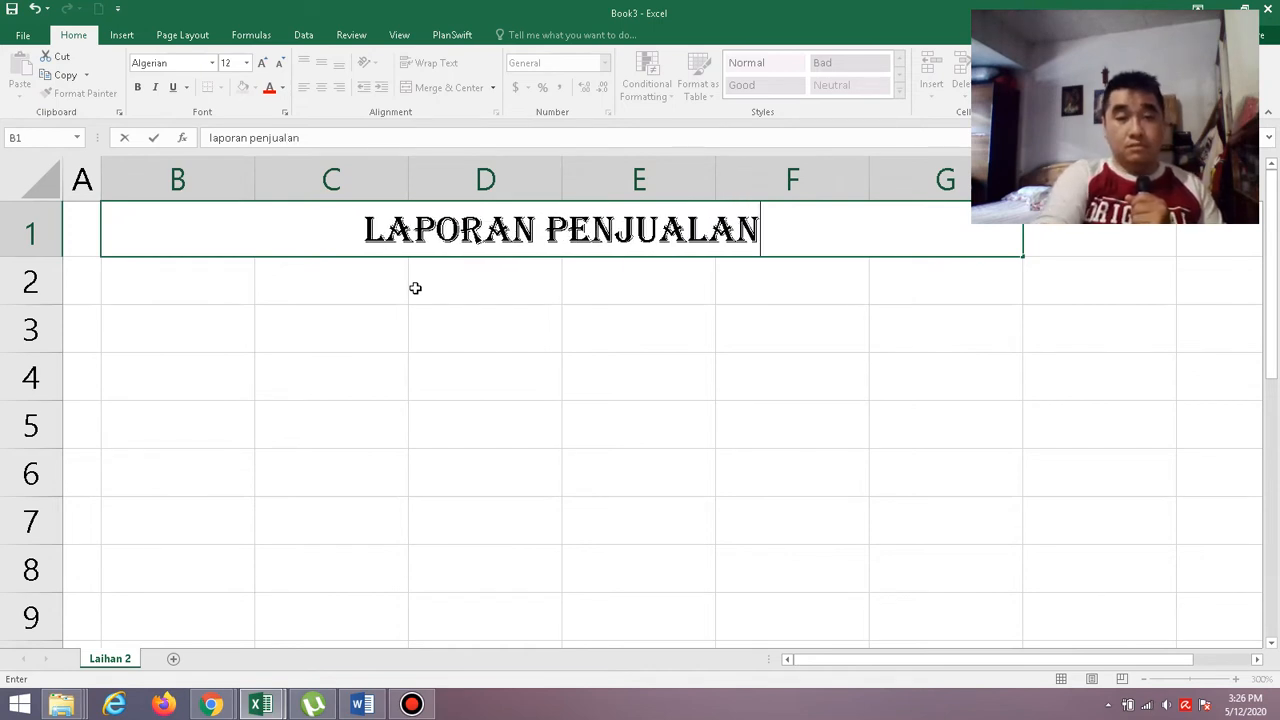
{"action": "key", "text": "Return"}
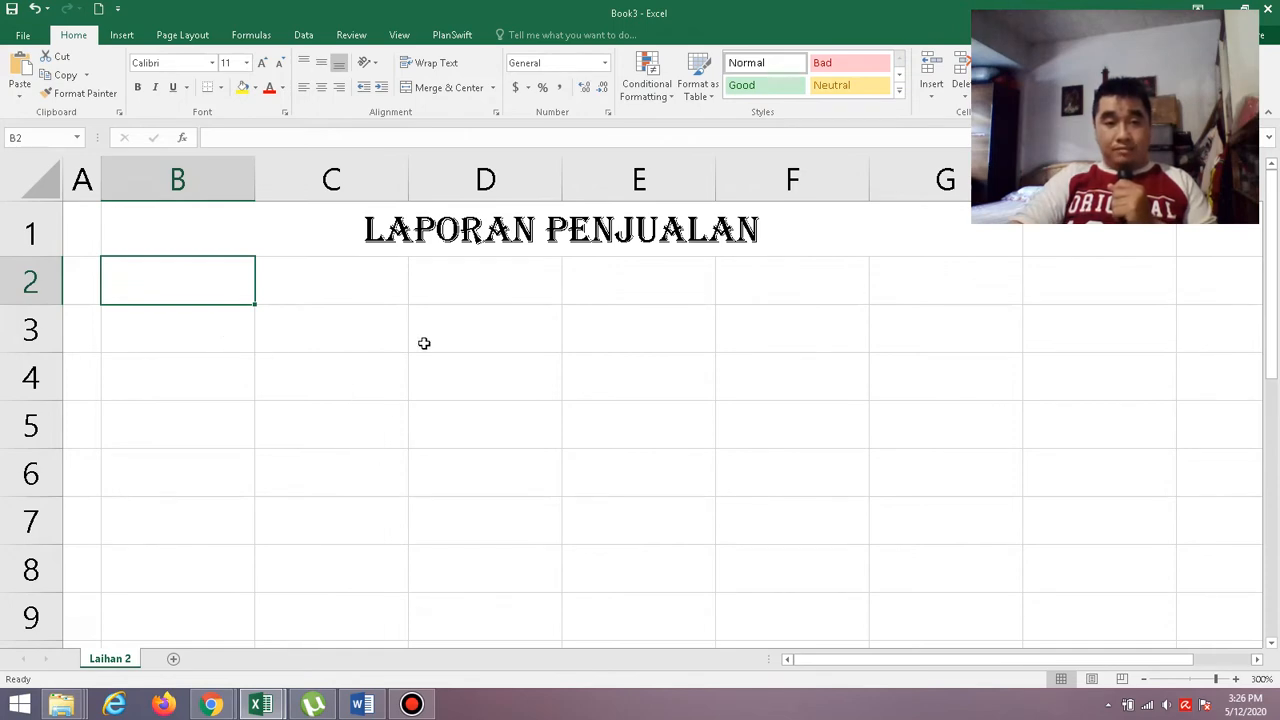
Check the Field font specification in Word, then format C3:G3 in Book3 as Arial, bold and horizontally centered.
{"action": "left_click", "coordinate": [362, 705]}
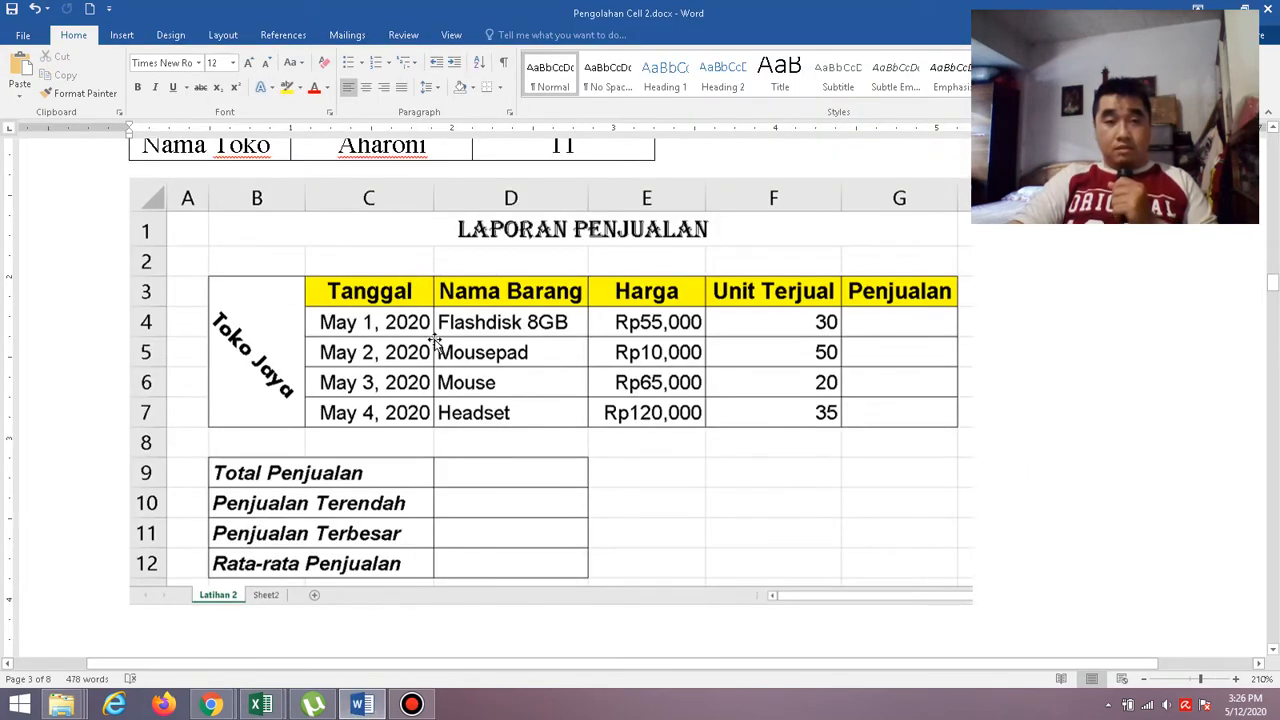
{"action": "scroll", "coordinate": [534, 418], "scroll_direction": "up", "scroll_amount": 3}
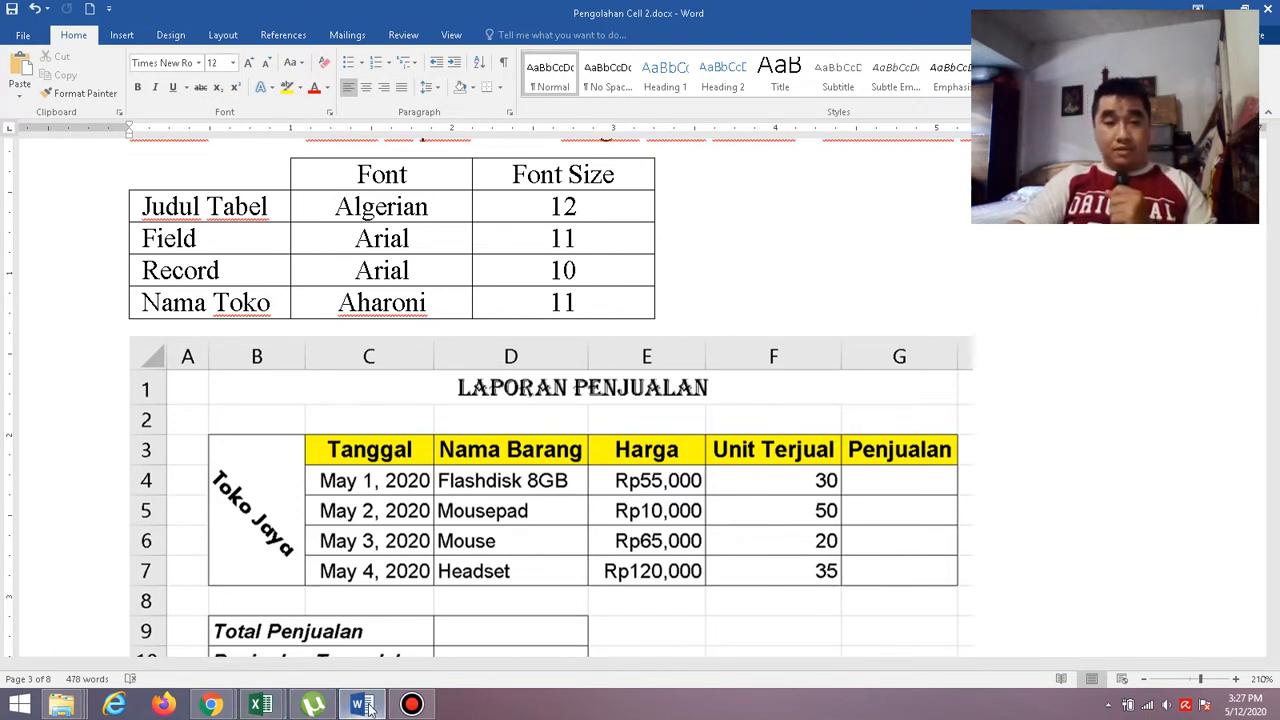
{"action": "mouse_move", "coordinate": [262, 705]}
{"action": "left_click", "coordinate": [340, 666]}
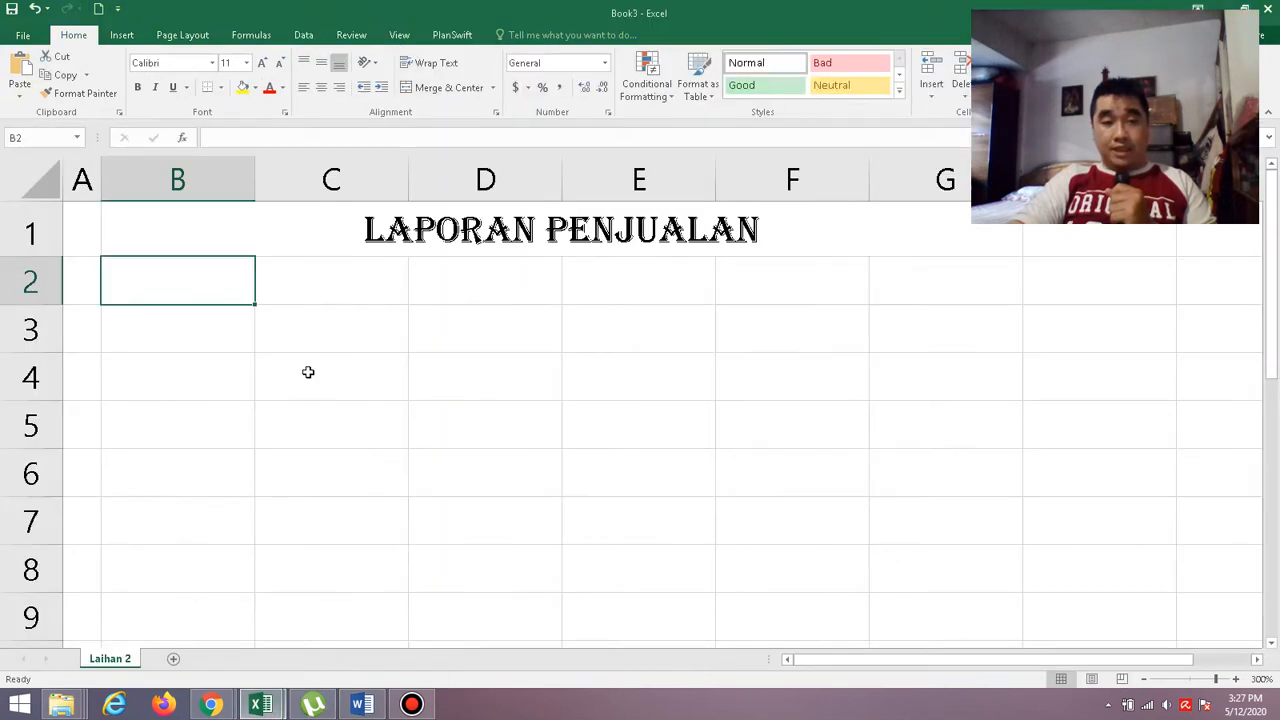
{"action": "left_click_drag", "start_coordinate": [318, 333], "coordinate": [954, 323]}
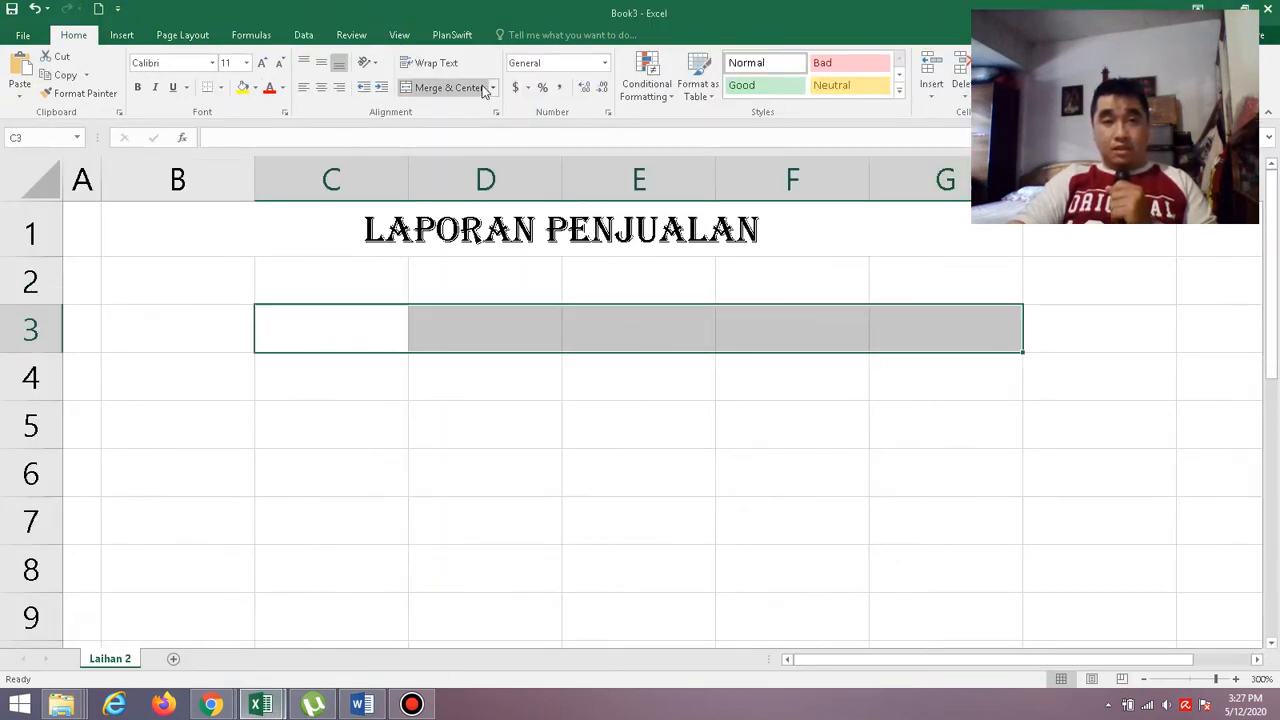
{"action": "left_click", "coordinate": [212, 62]}
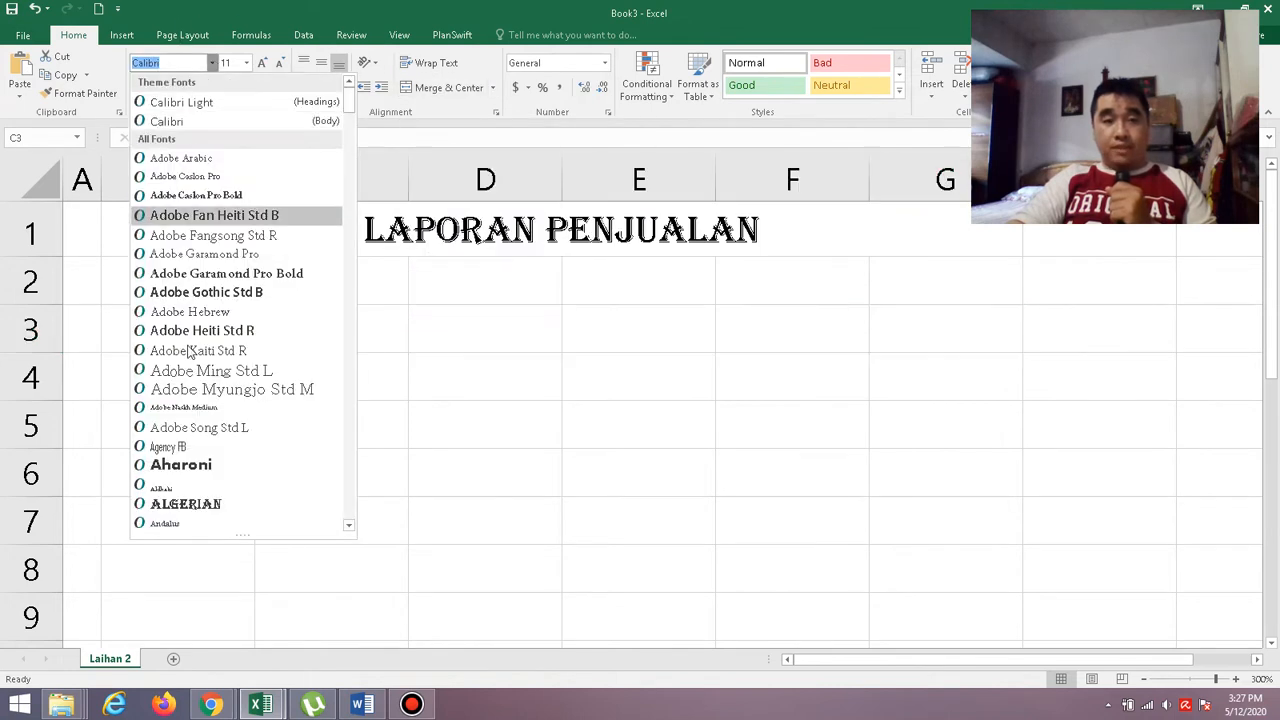
{"action": "scroll", "coordinate": [180, 505], "scroll_direction": "down", "scroll_amount": 2}
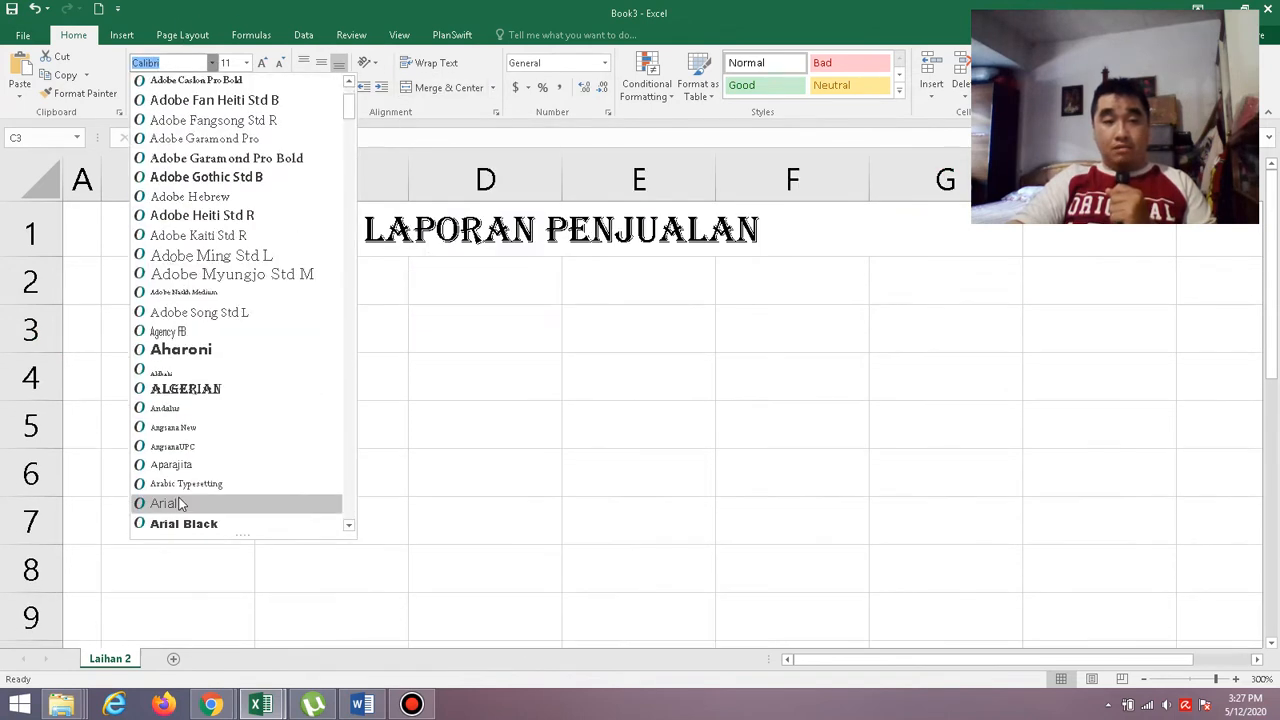
{"action": "left_click", "coordinate": [180, 503]}
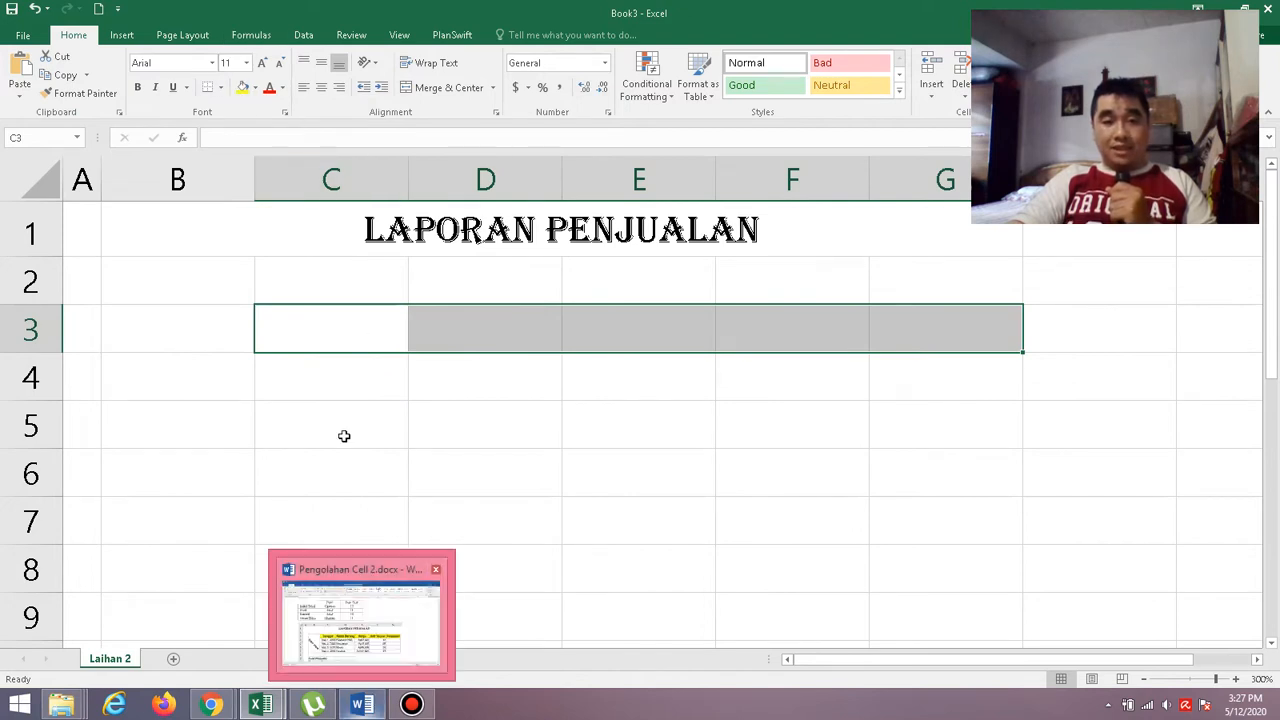
{"action": "left_click", "coordinate": [321, 90]}
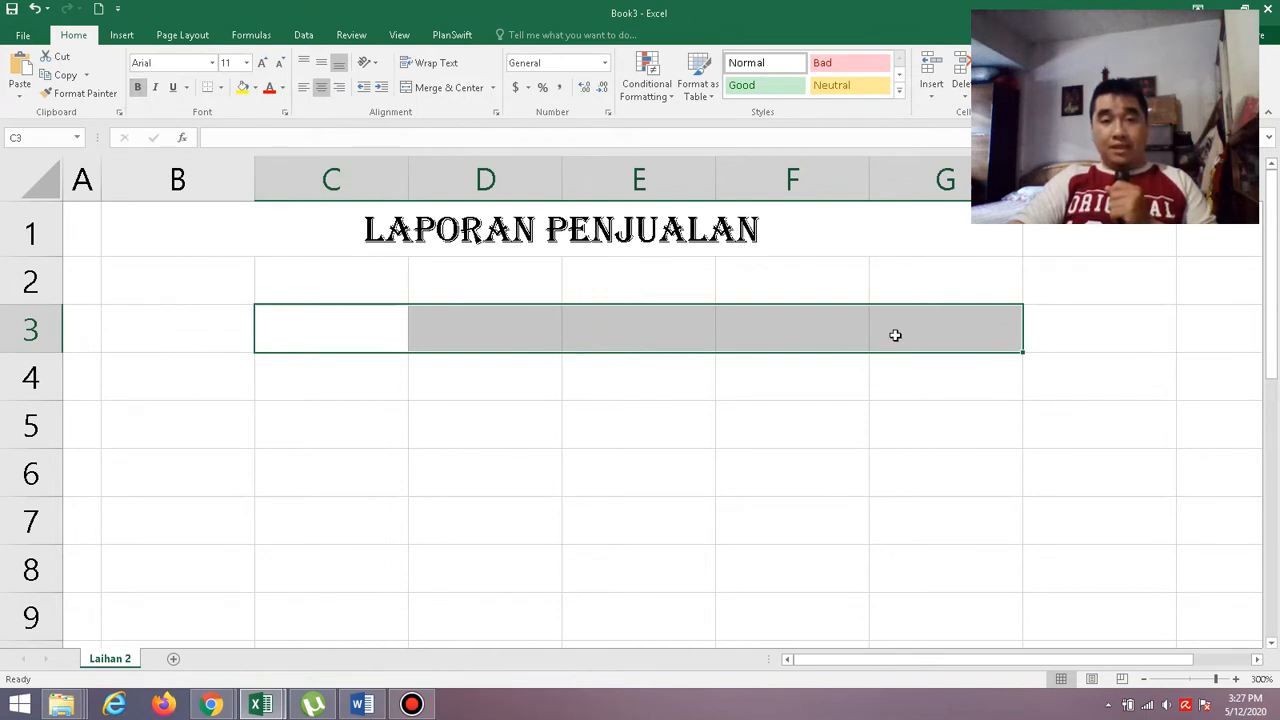
Fill the header cells C3:G3 with a custom yellow from the standard color palette.
{"action": "left_click", "coordinate": [255, 89]}
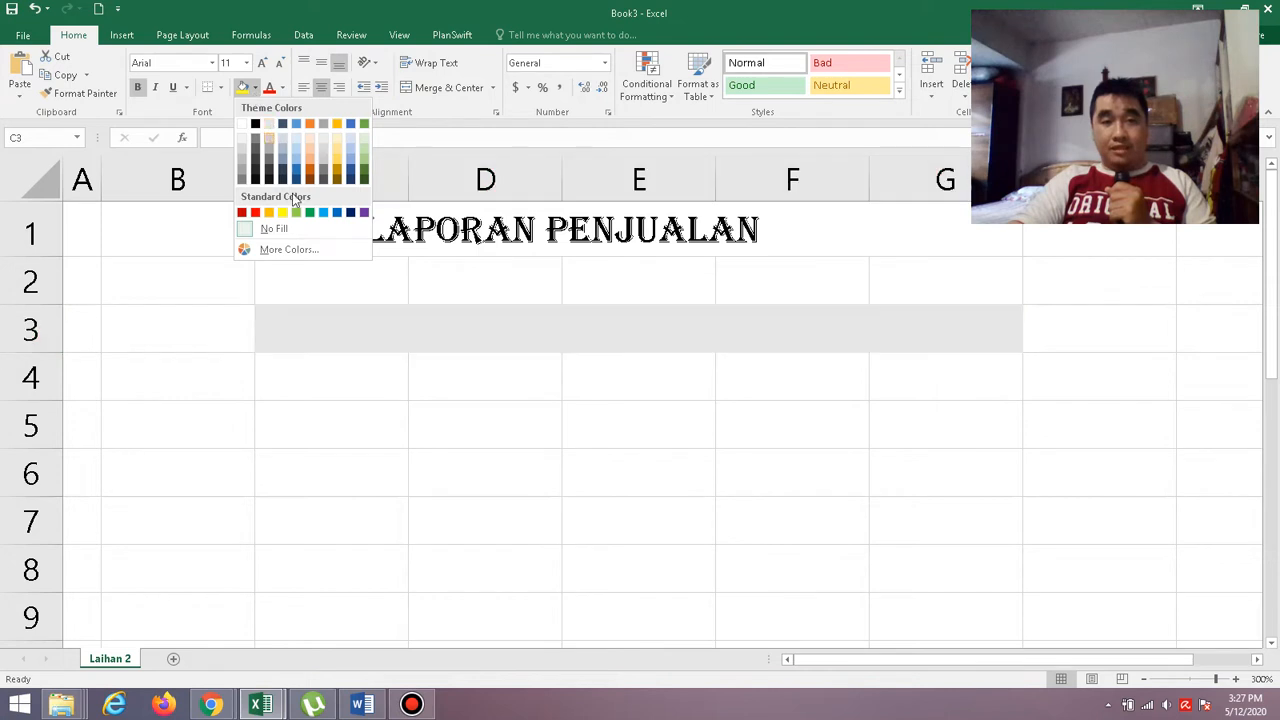
{"action": "left_click", "coordinate": [300, 250]}
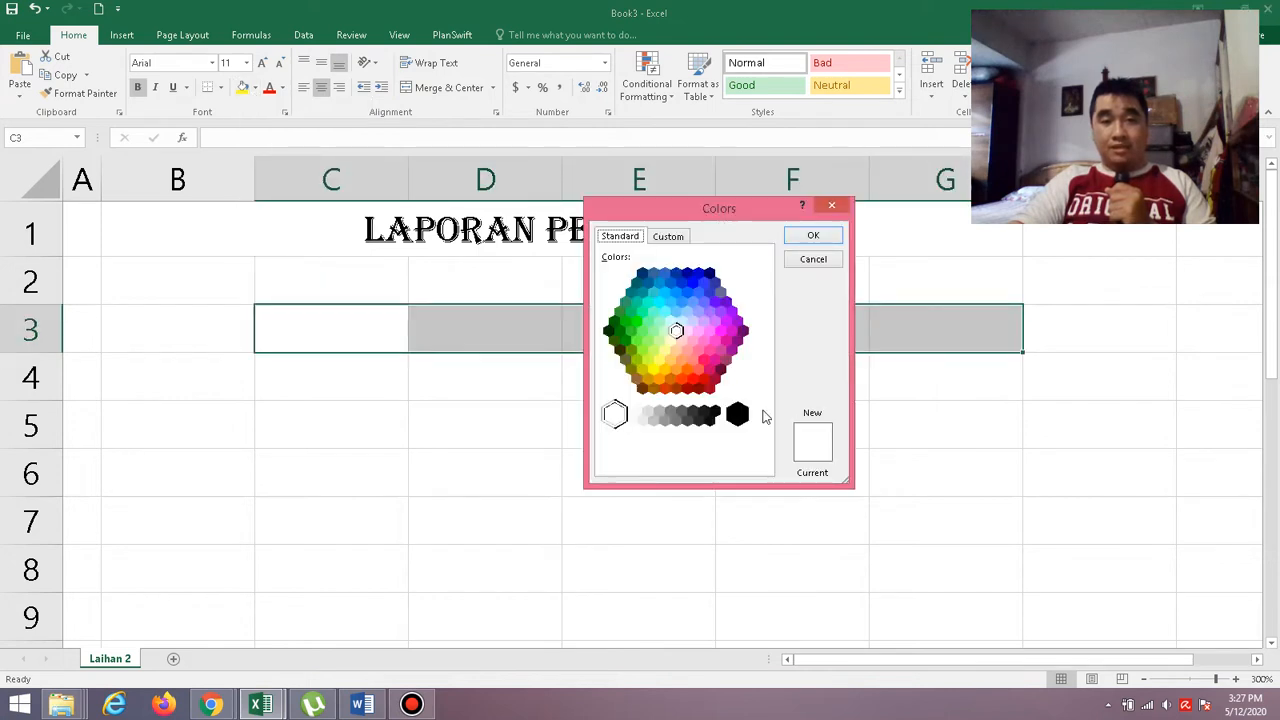
{"action": "left_click", "coordinate": [654, 369]}
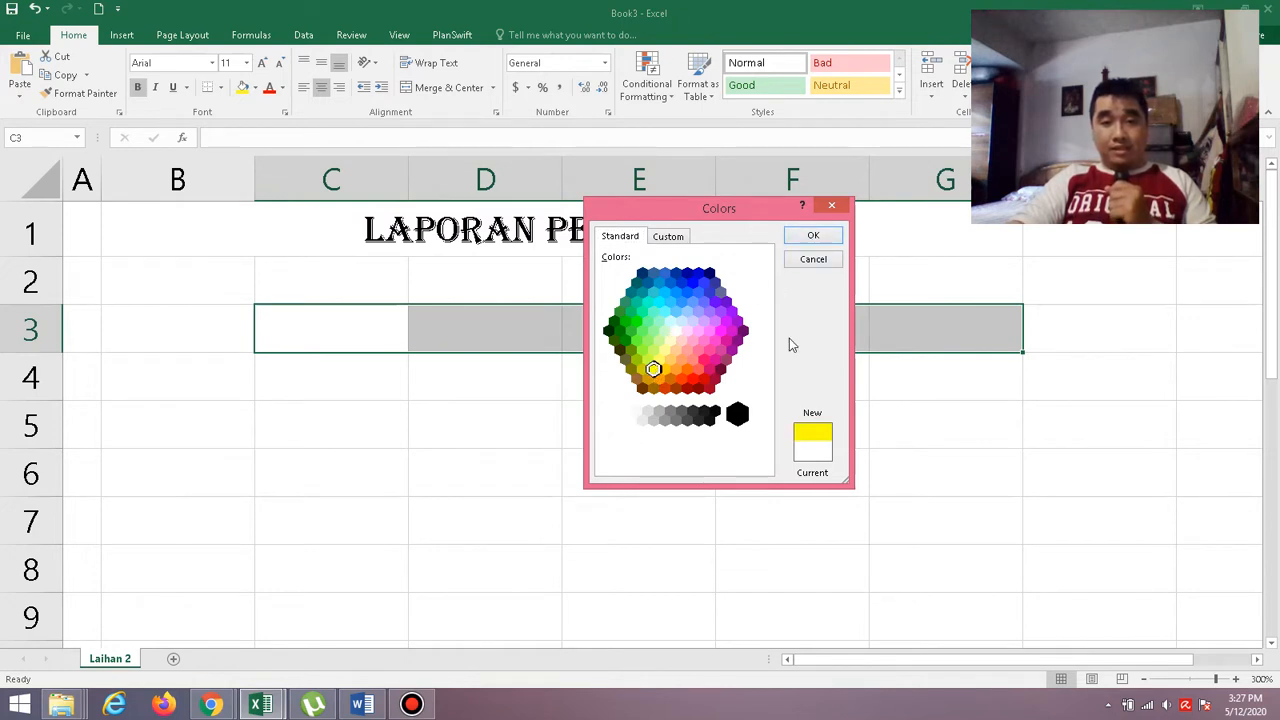
{"action": "left_click", "coordinate": [816, 236]}
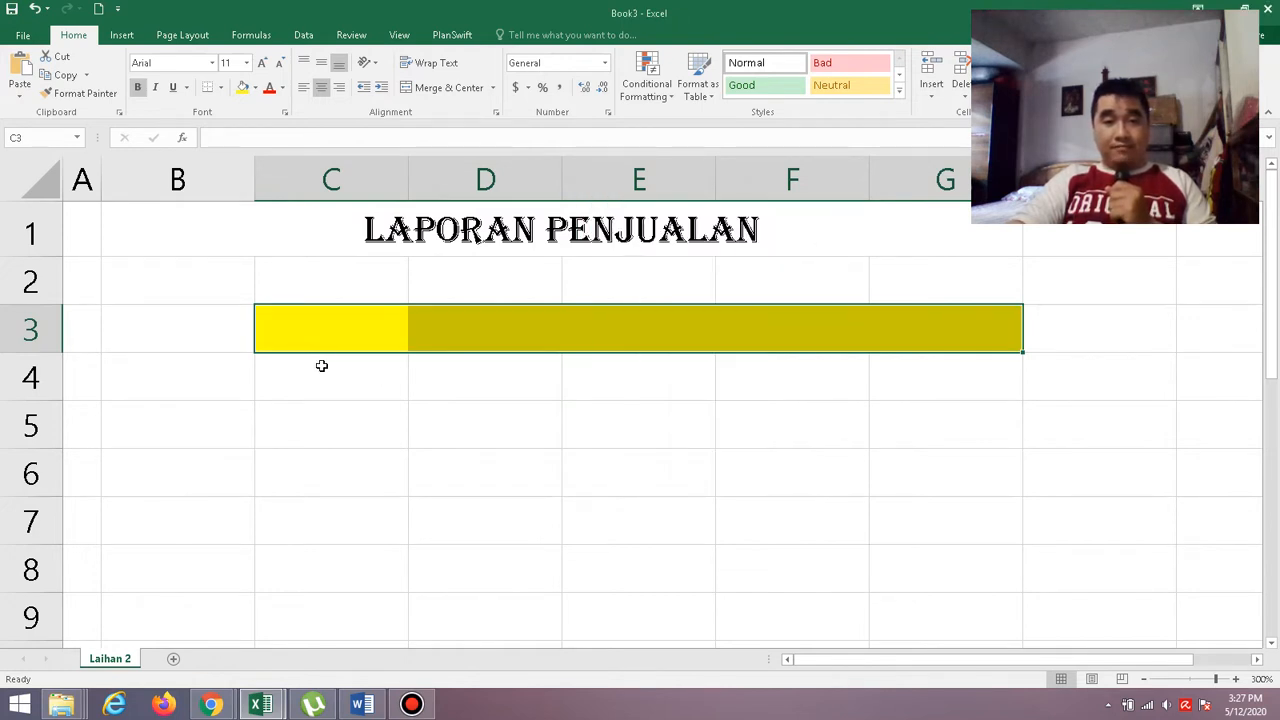
Check the column headers in the Word sample table, then enter "Tanggal" in C3 of Book3.
{"action": "left_click", "coordinate": [369, 327]}
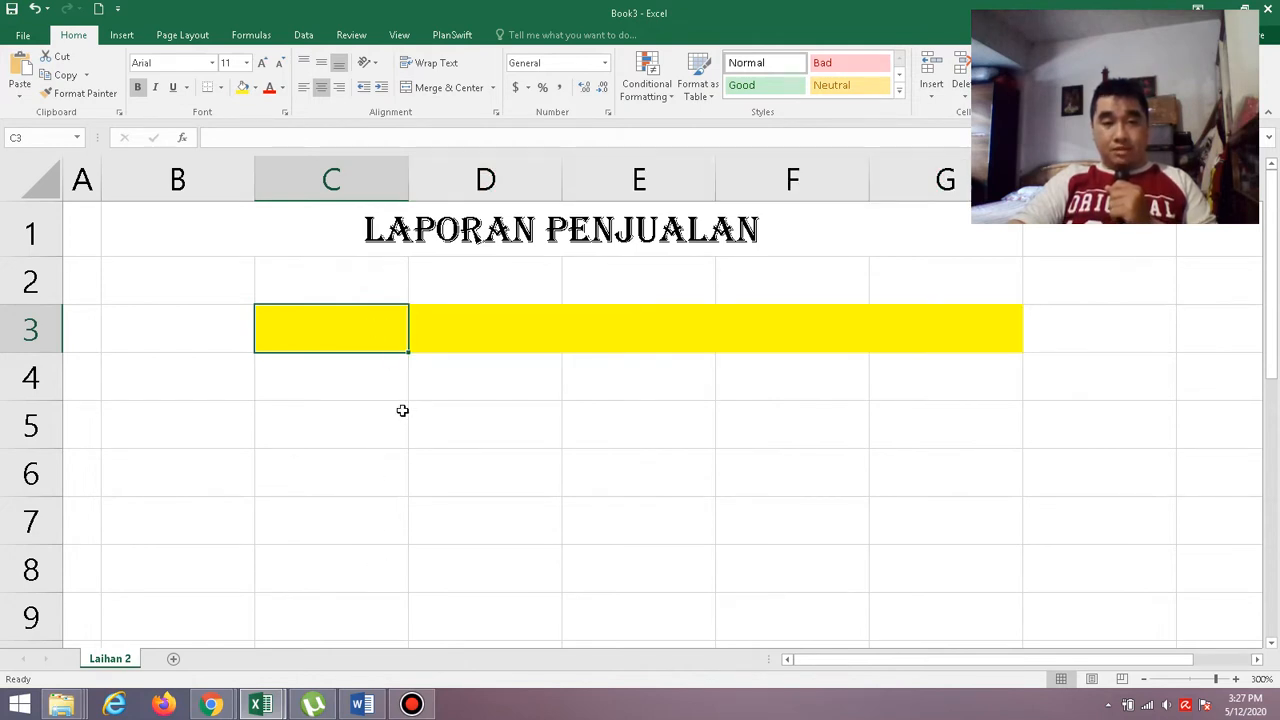
{"action": "left_click", "coordinate": [396, 562]}
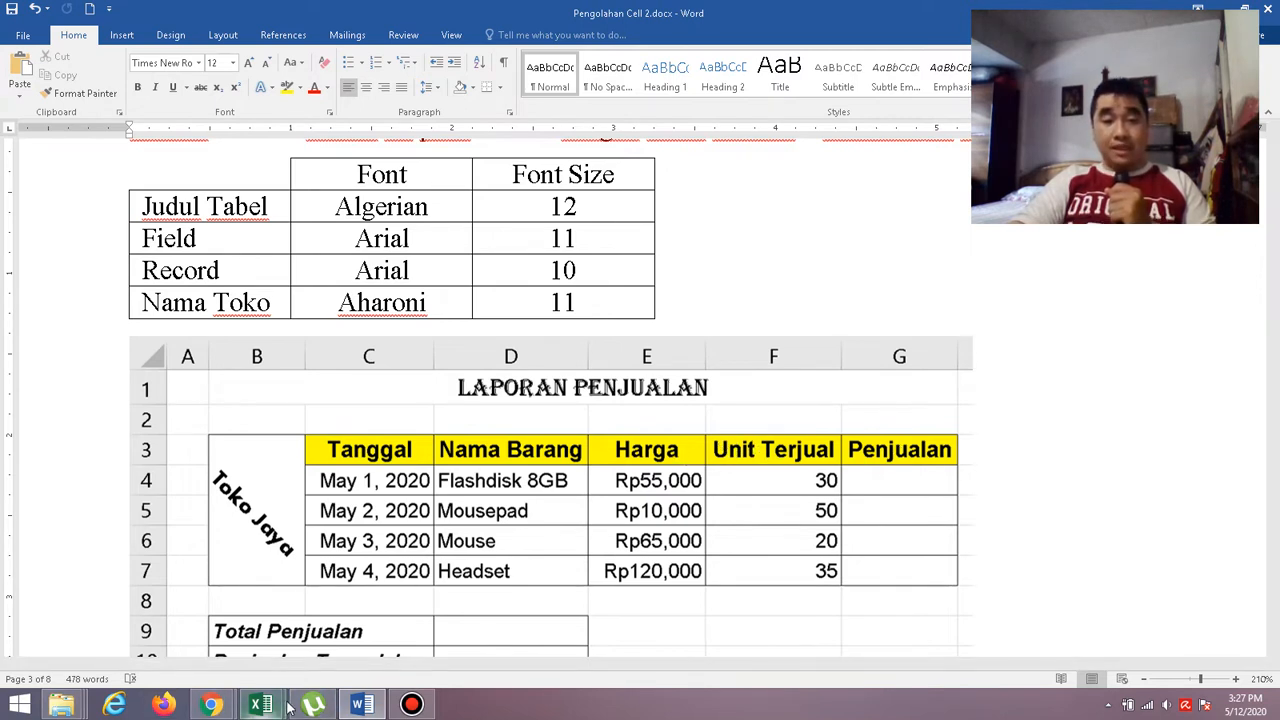
{"action": "mouse_move", "coordinate": [262, 705]}
{"action": "left_click", "coordinate": [325, 605]}
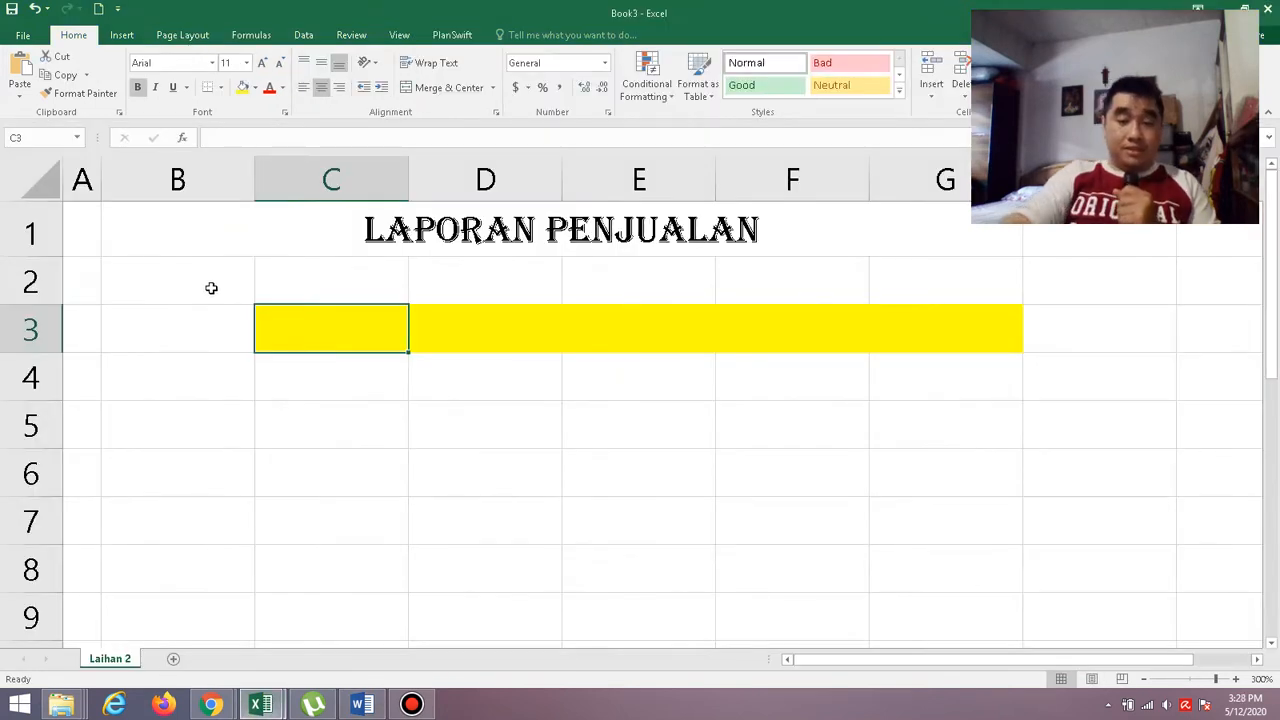
{"action": "type", "text": "Ta"}
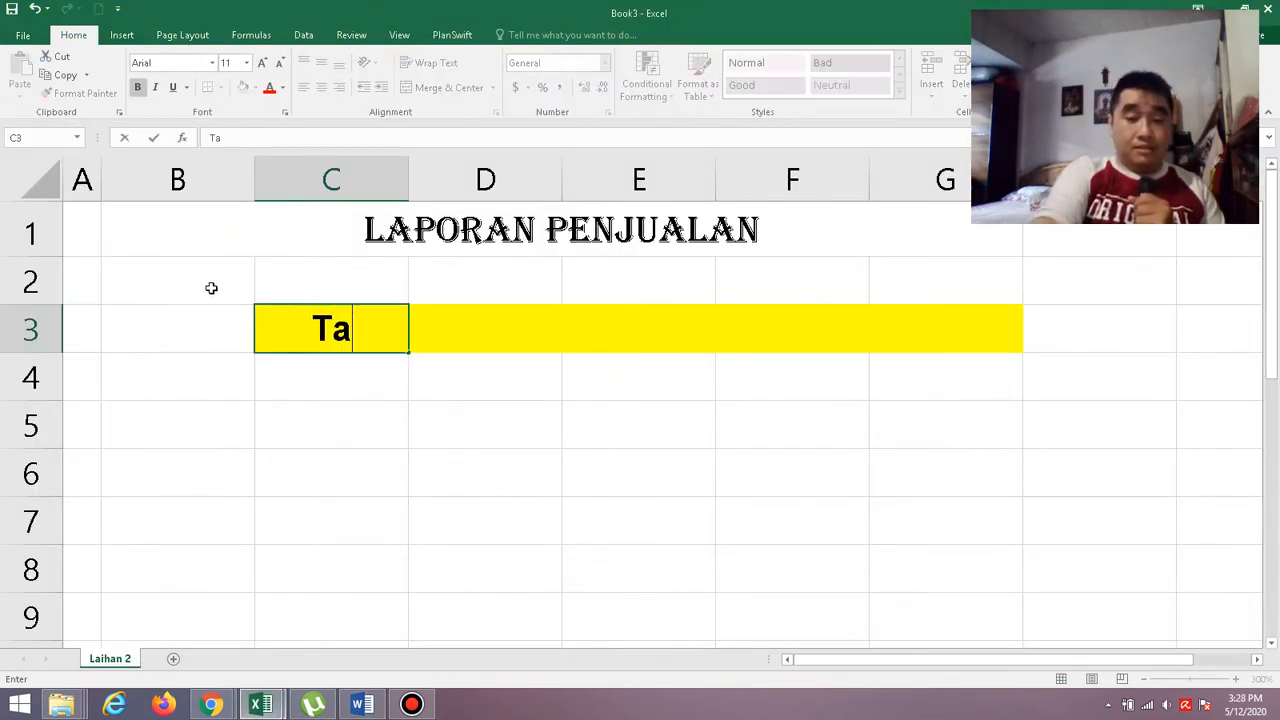
{"action": "type", "text": "ngga"}
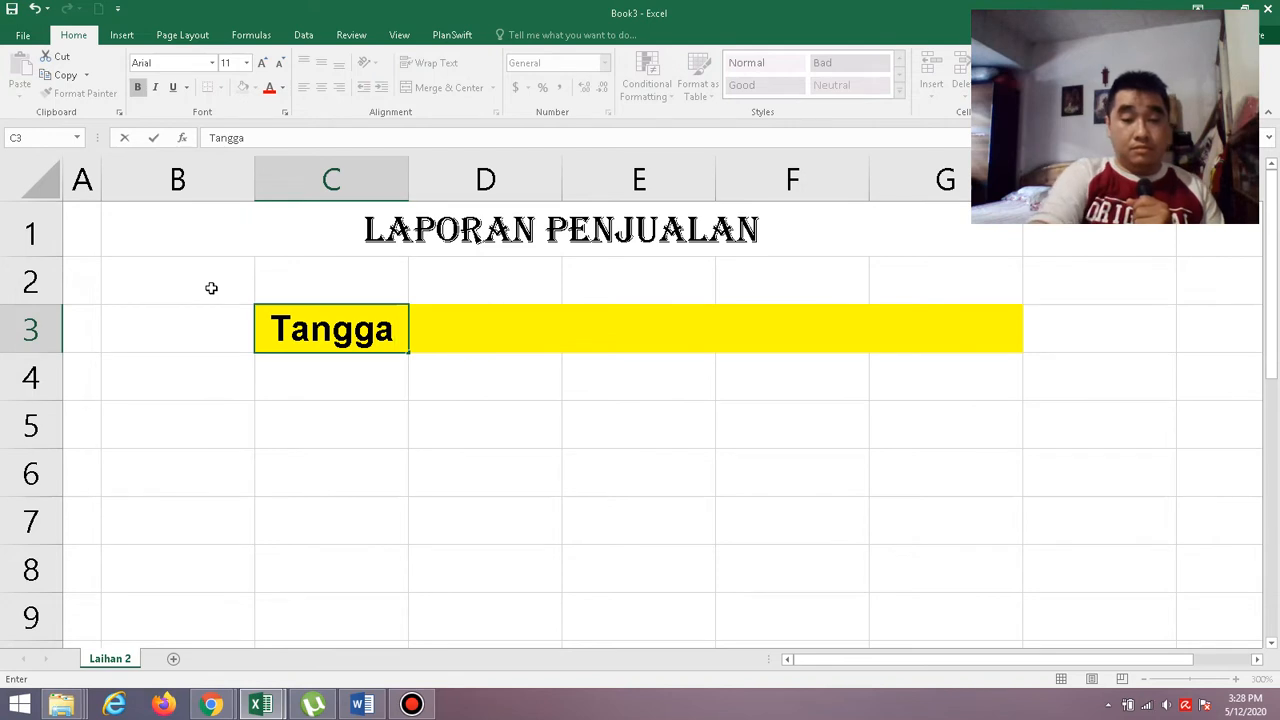
{"action": "type", "text": "l"}
{"action": "key", "text": "Tab"}
Enter the headers "Nama Barang" in D3 and "Harga" in E3, ending with F3 selected.
{"action": "type", "text": "Nama"}
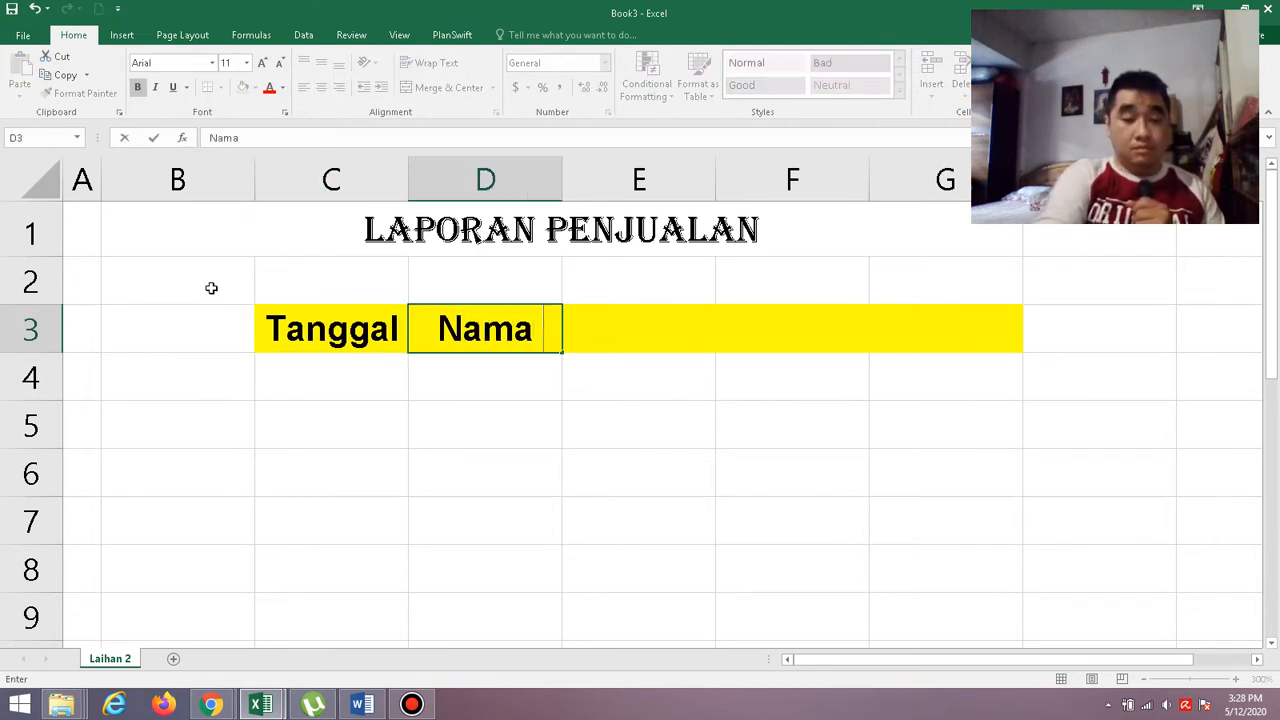
{"action": "type", "text": " B"}
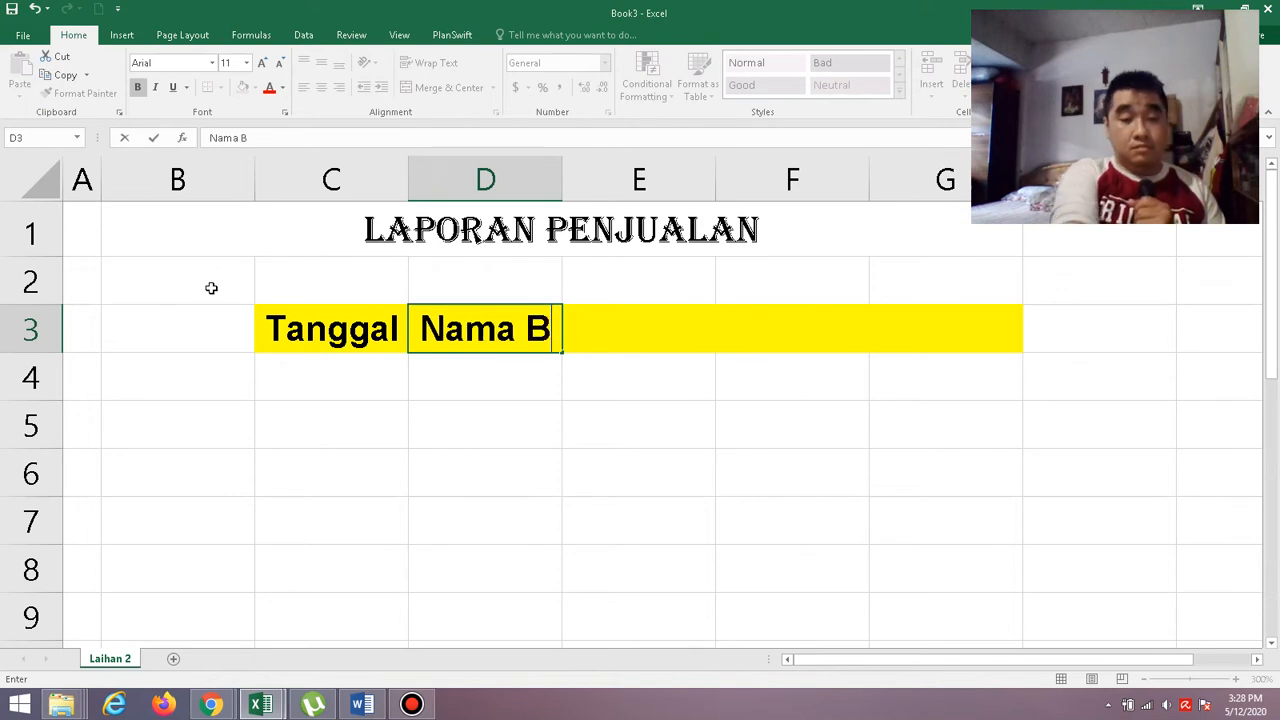
{"action": "type", "text": "ara"}
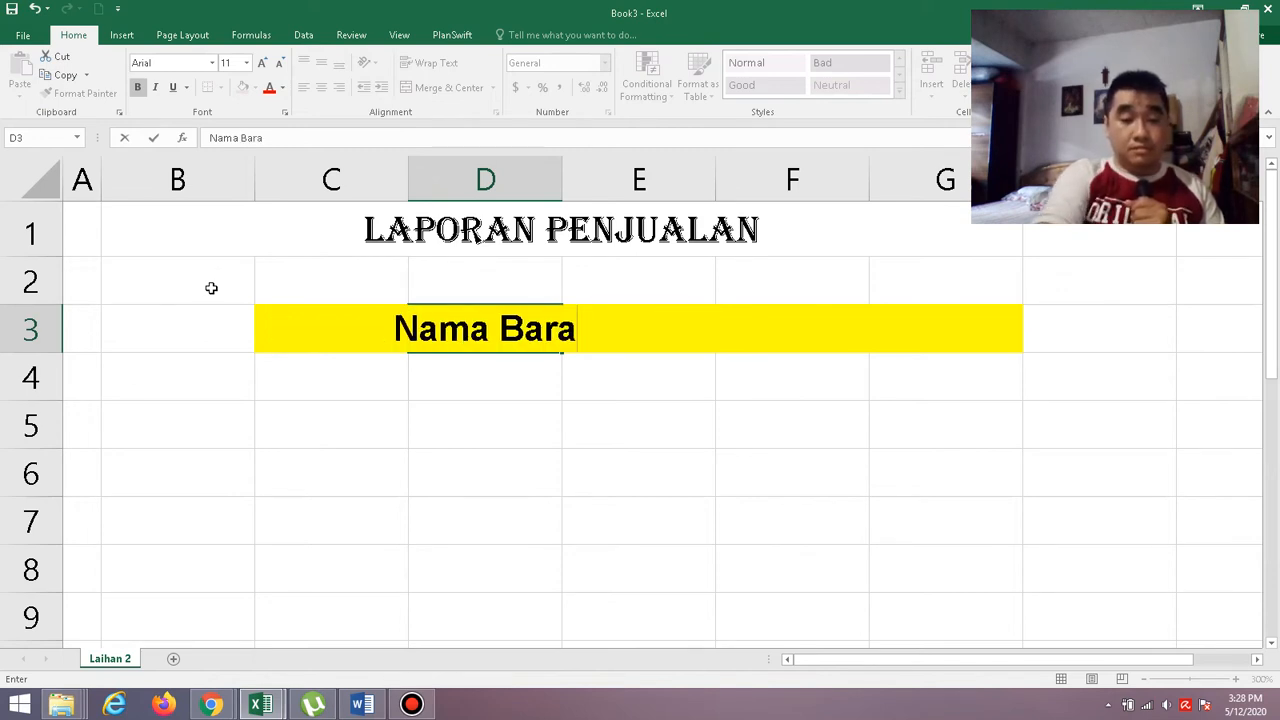
{"action": "type", "text": "ng"}
{"action": "key", "text": "Tab"}
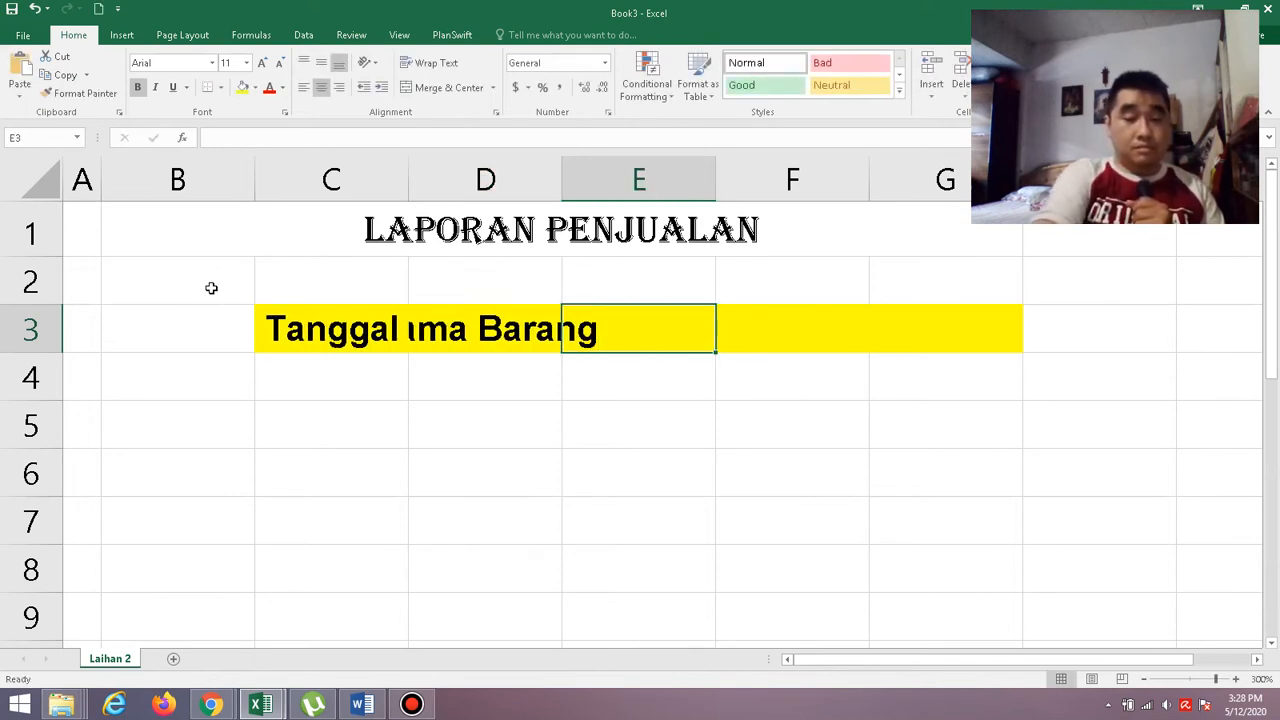
{"action": "type", "text": "H"}
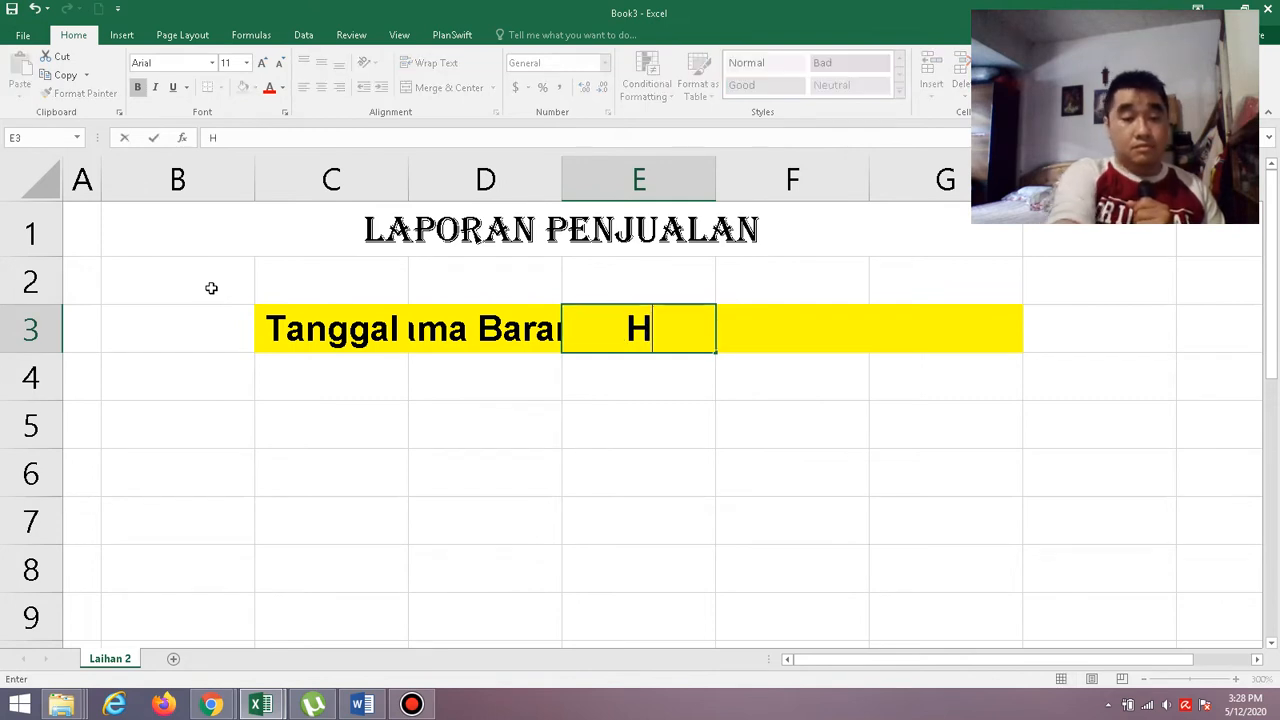
{"action": "type", "text": "arga"}
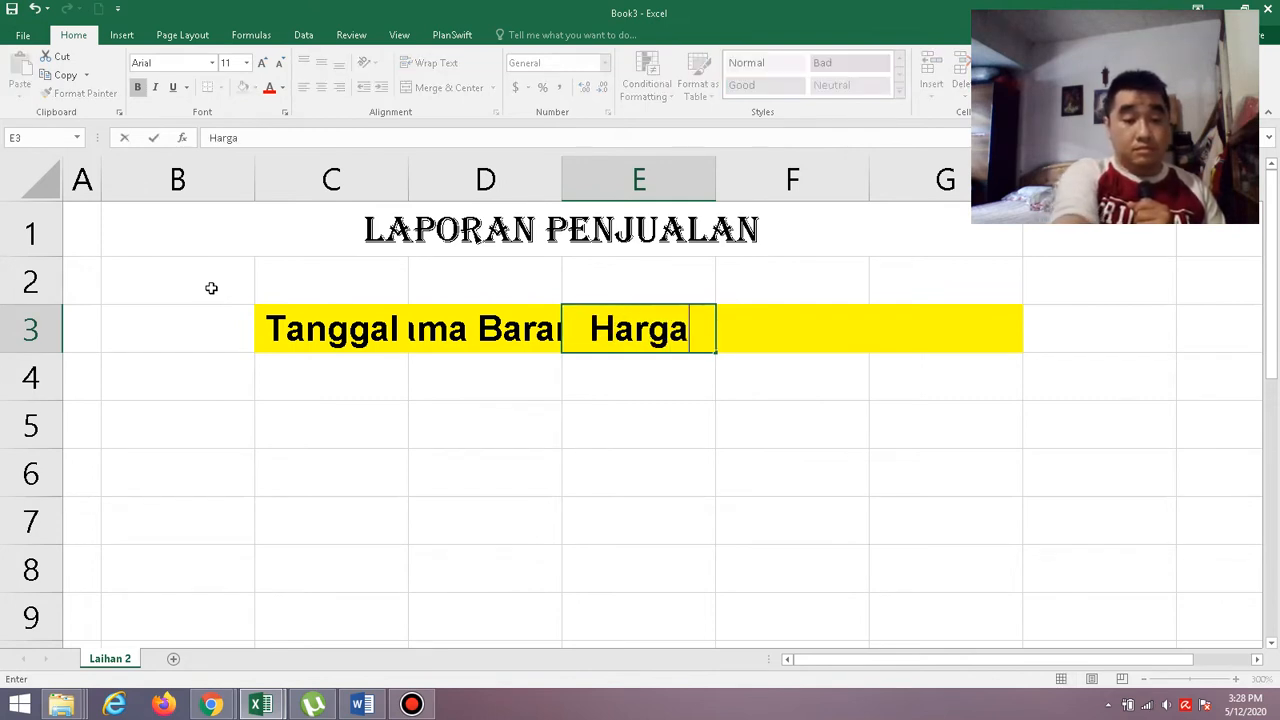
{"action": "key", "text": "Tab"}
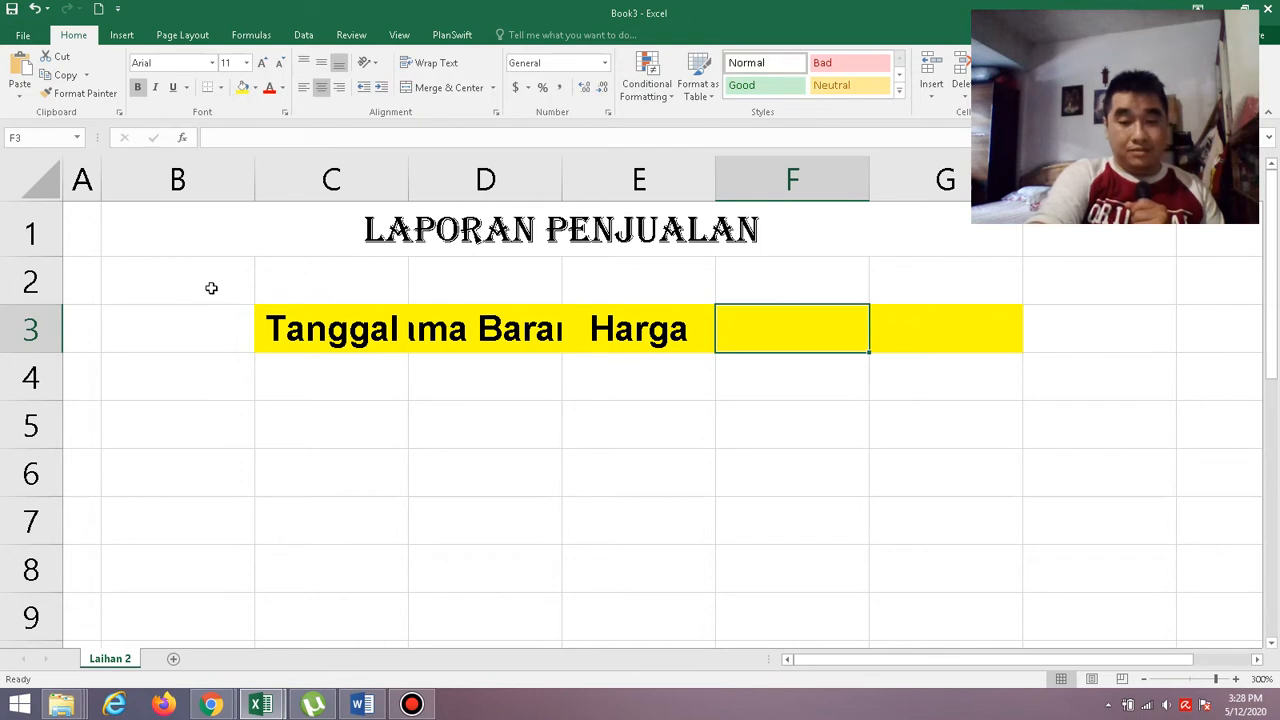
{"action": "key", "text": "alt"}
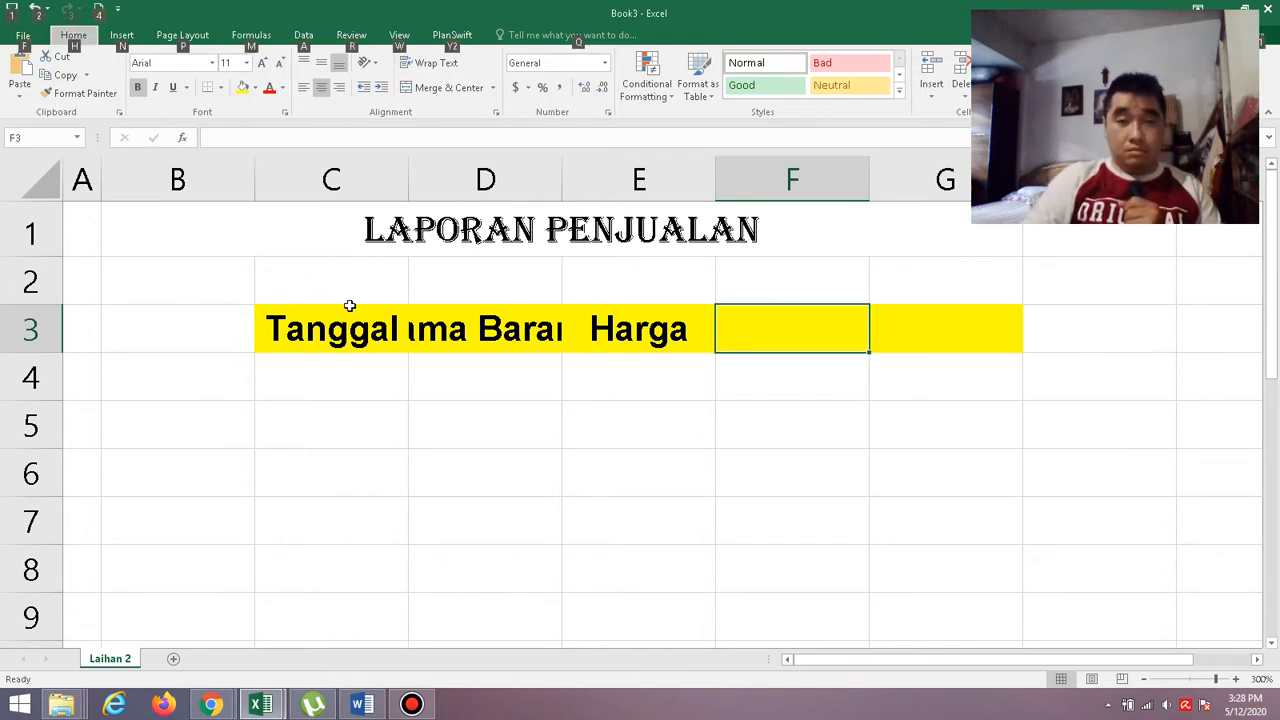
{"action": "left_click", "coordinate": [770, 340]}
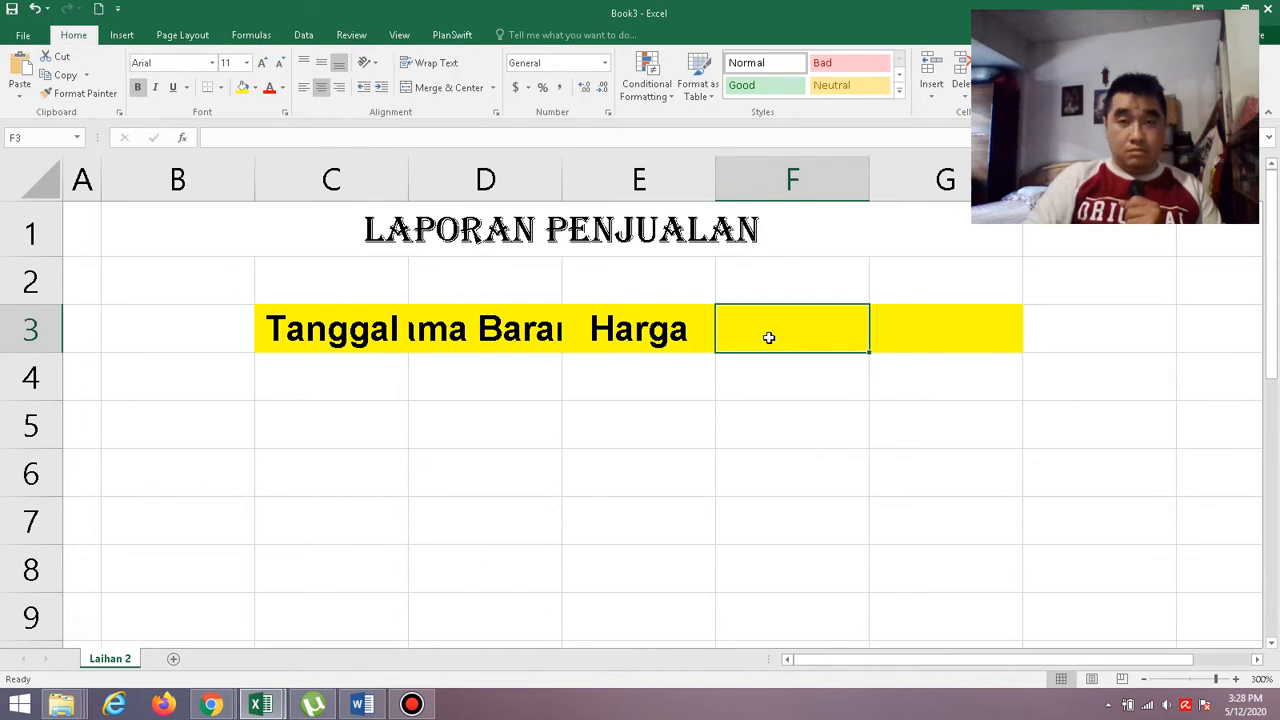
Enter the header "Unit Terjual" in F3 and "Penjualan" in G3.
{"action": "type", "text": "Uni"}
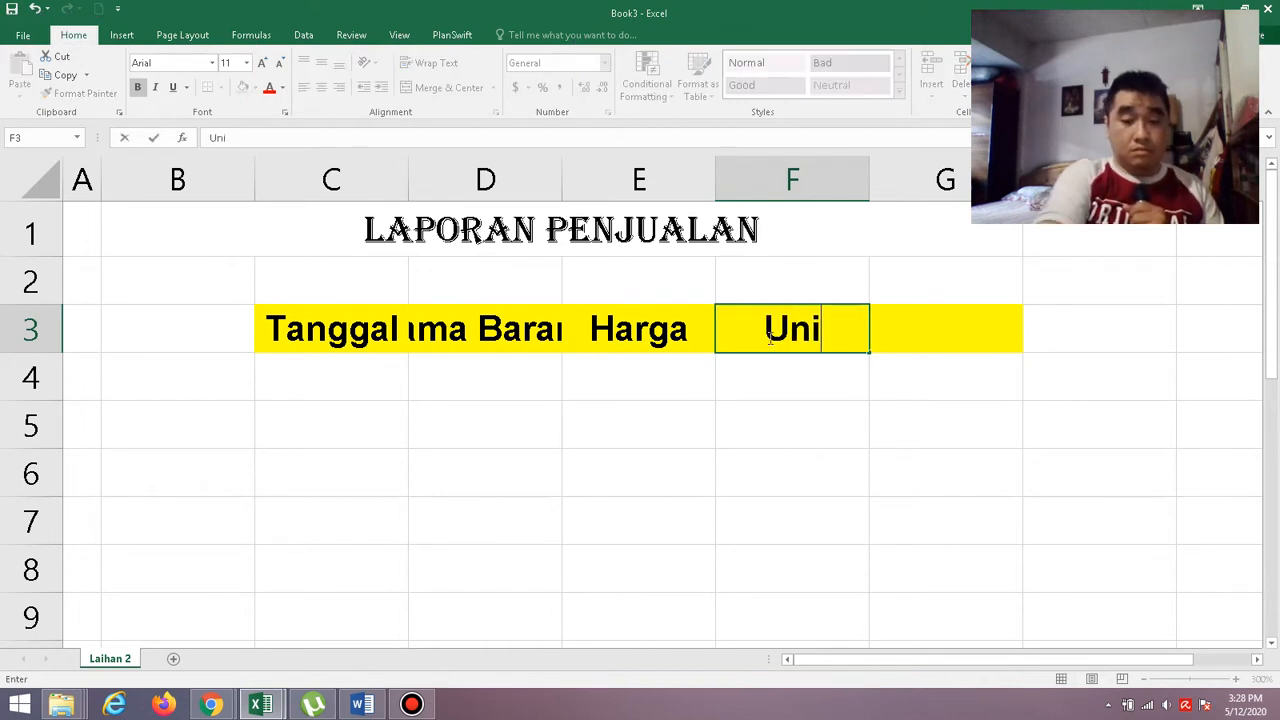
{"action": "type", "text": "t Terjua"}
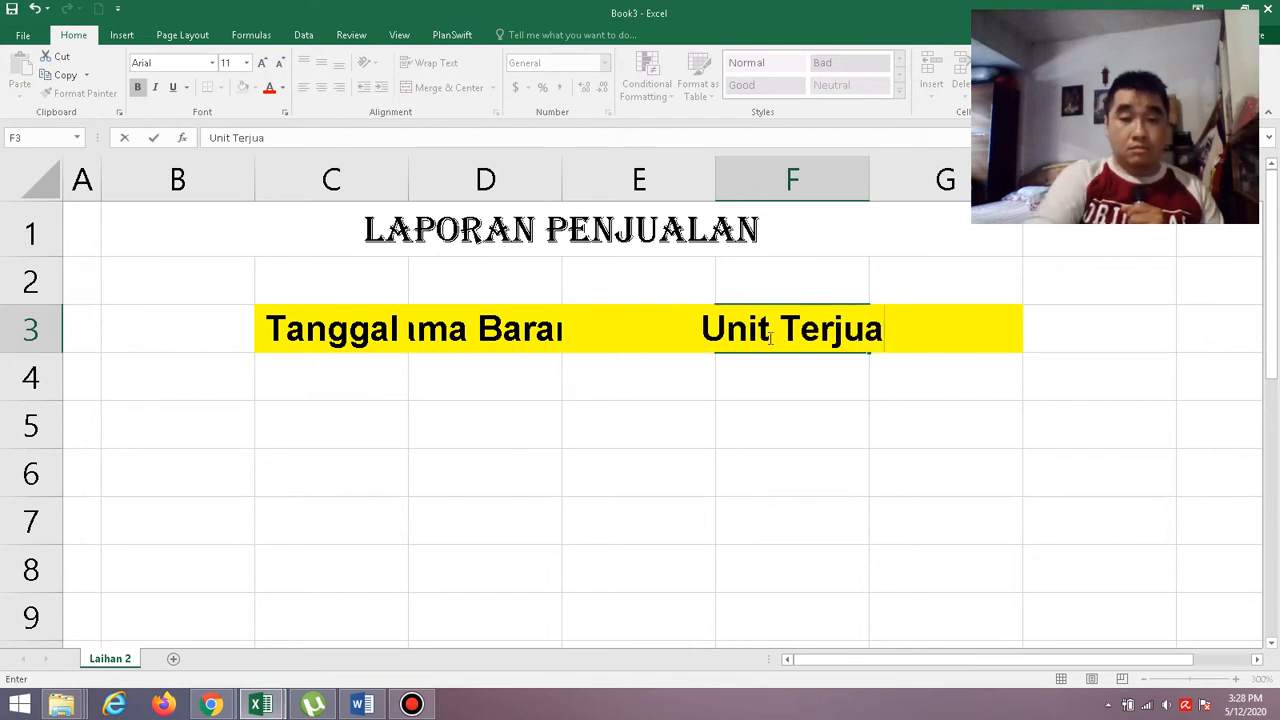
{"action": "type", "text": "l"}
{"action": "key", "text": "Right"}
{"action": "key", "text": "Right"}
{"action": "key", "text": "Right"}
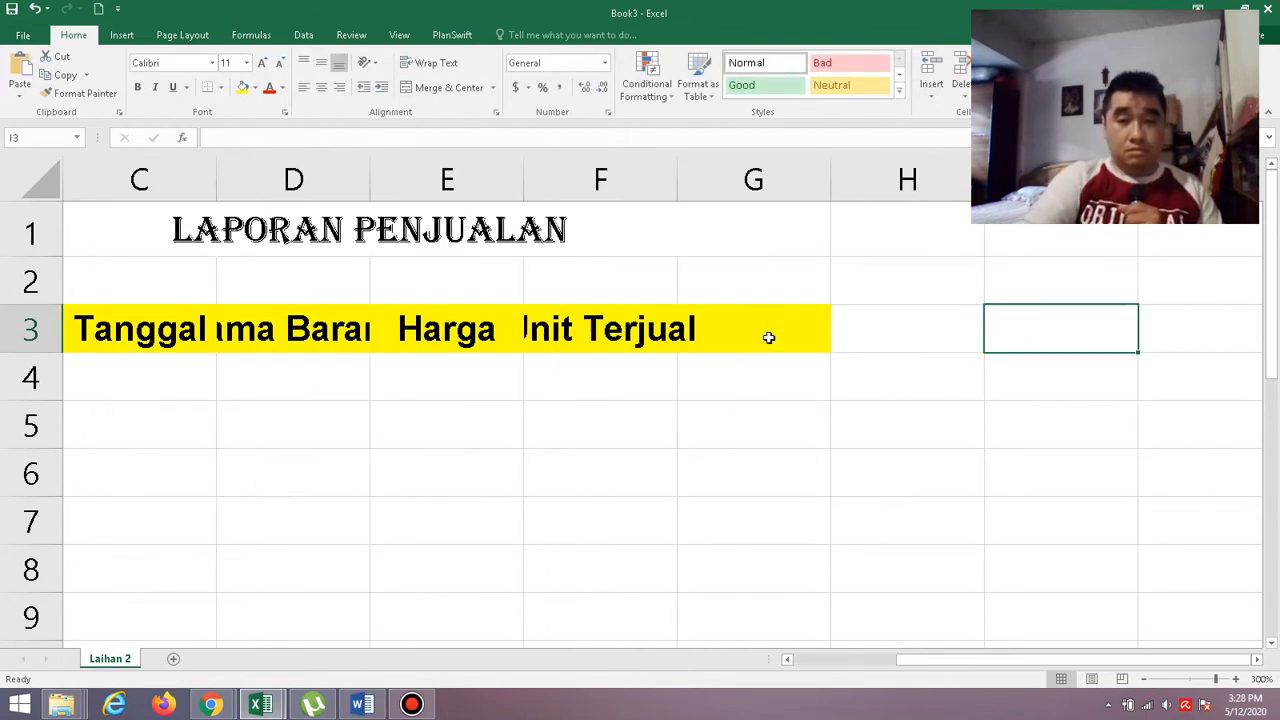
{"action": "key", "text": "Left"}
{"action": "key", "text": "Left"}
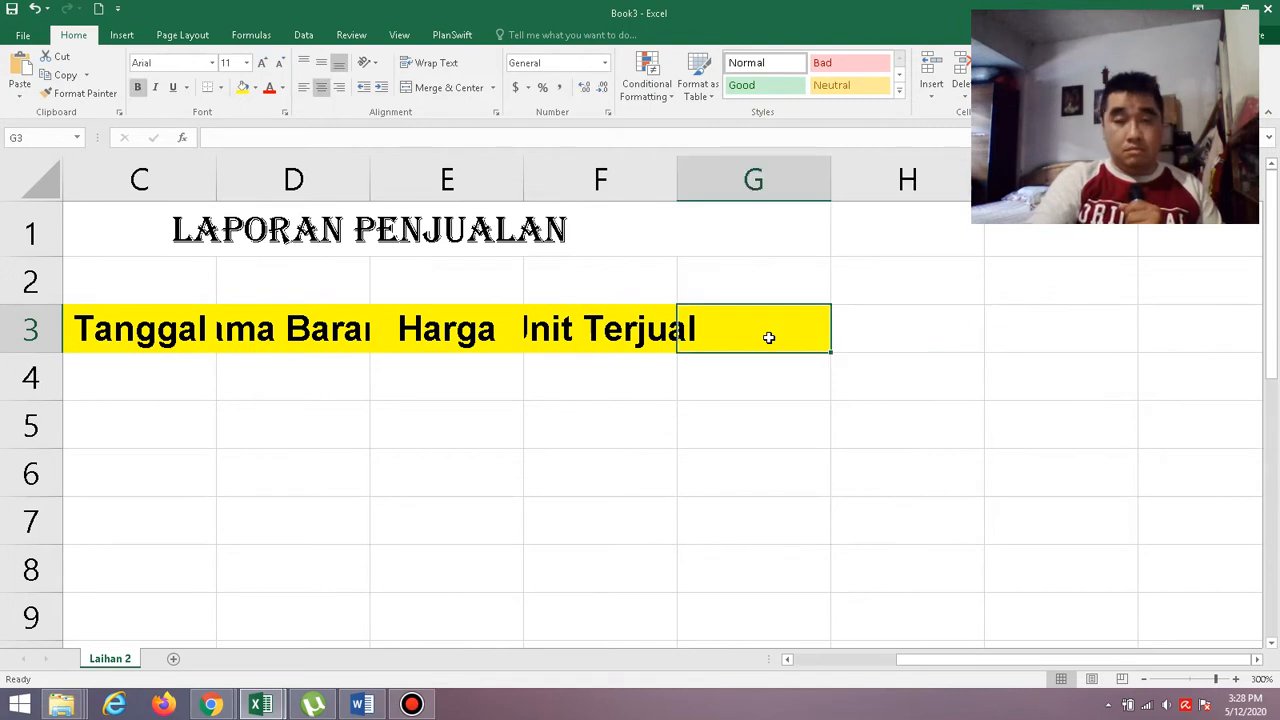
{"action": "type", "text": "Pe"}
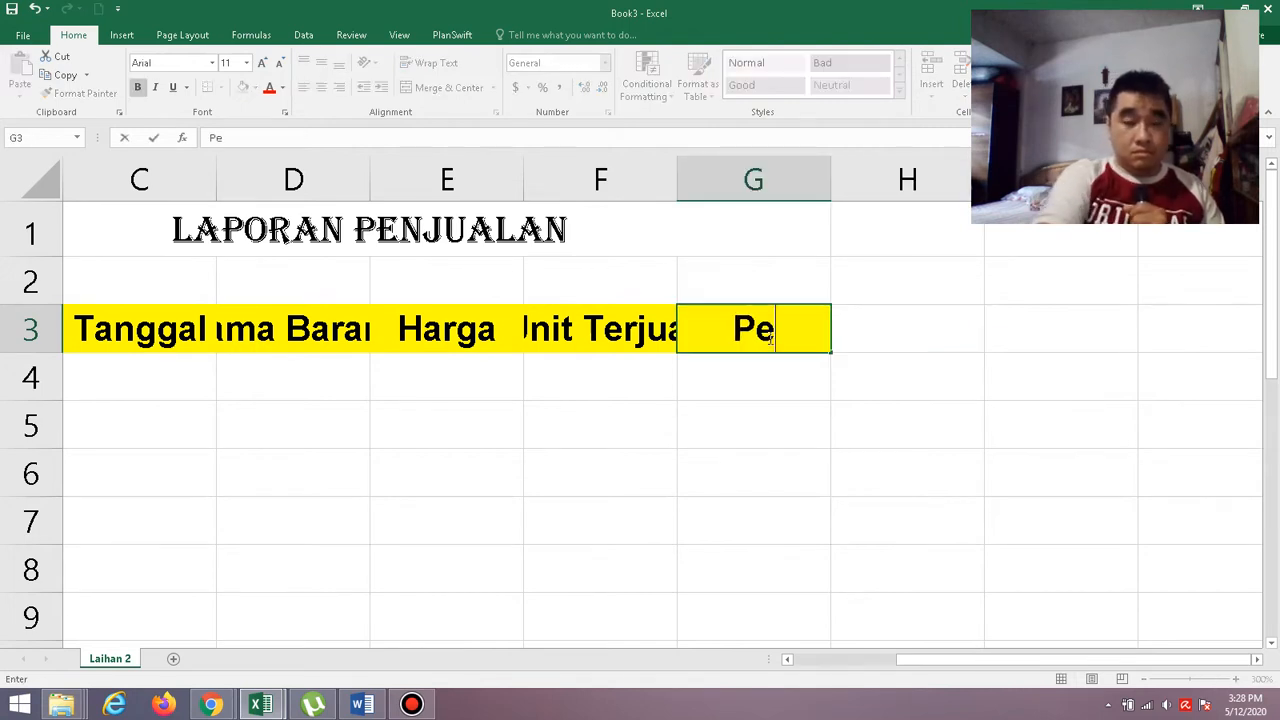
{"action": "type", "text": "njualan"}
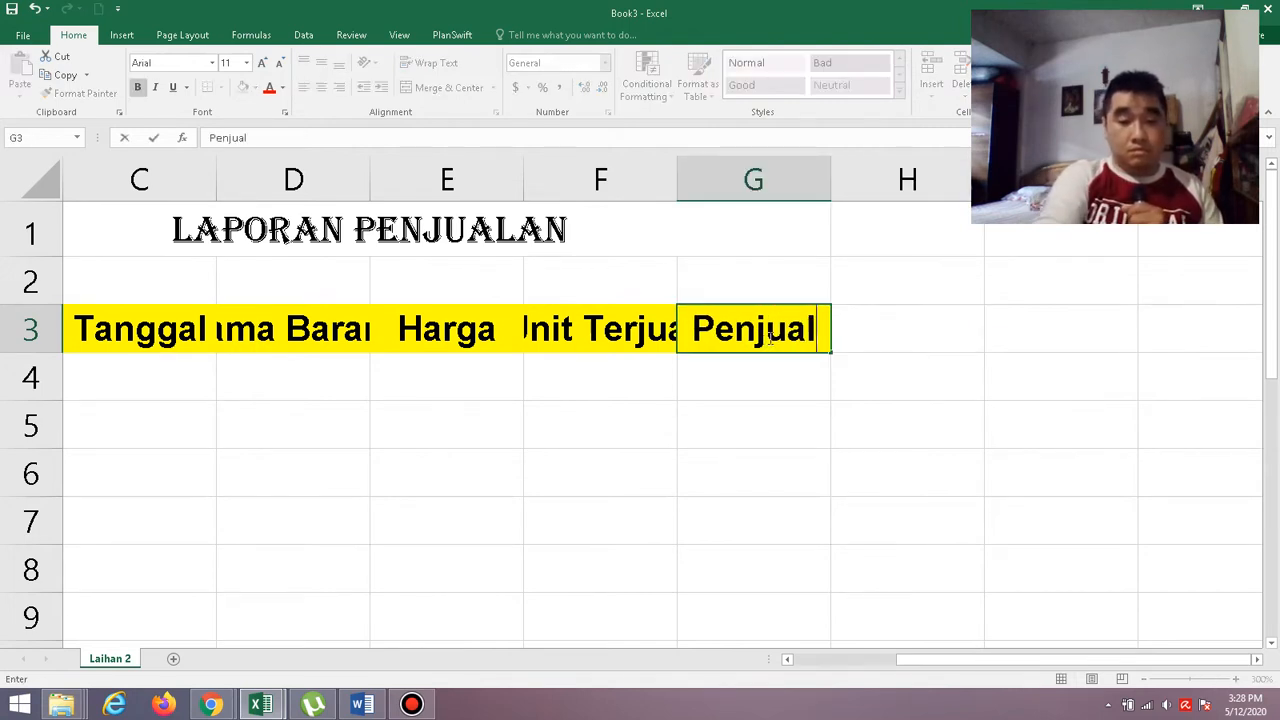
{"action": "left_click", "coordinate": [790, 417]}
Widen columns D, F and G so that the headers Nama Barang, Unit Terjual and Penjualan fit in their cells.
{"action": "left_click_drag", "start_coordinate": [948, 664], "coordinate": [865, 677]}
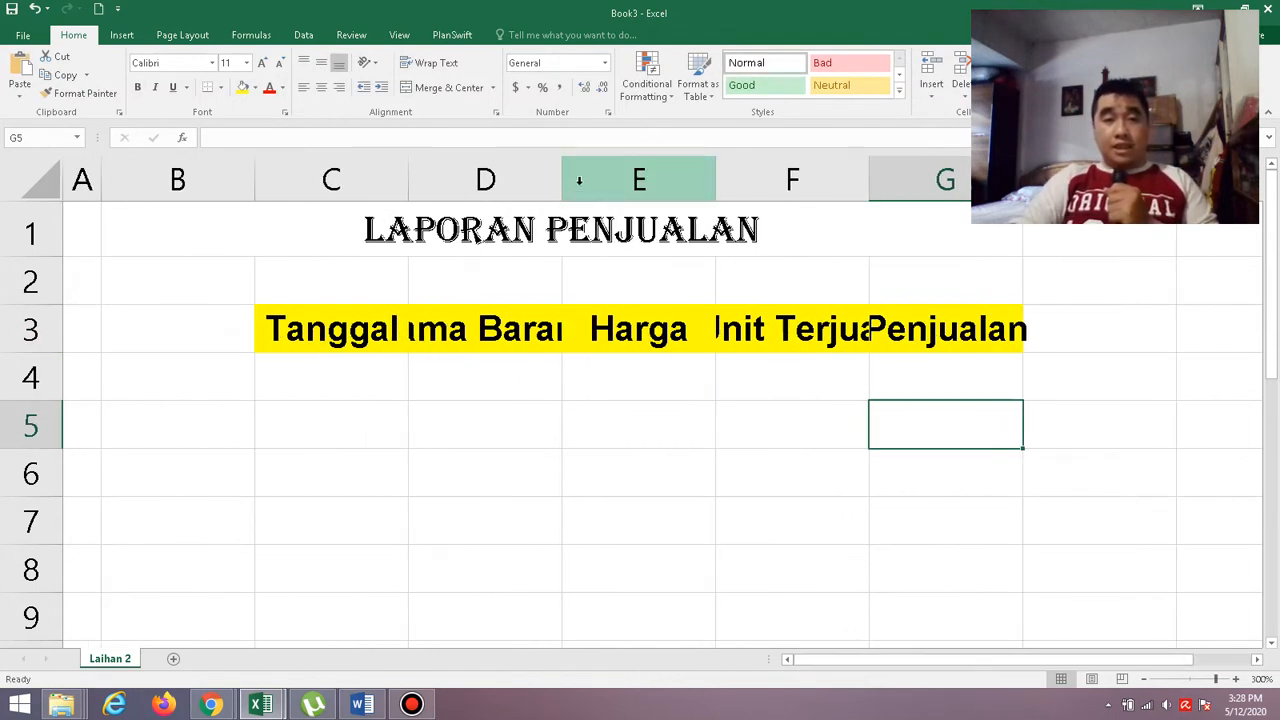
{"action": "left_click_drag", "start_coordinate": [564, 184], "coordinate": [643, 188]}
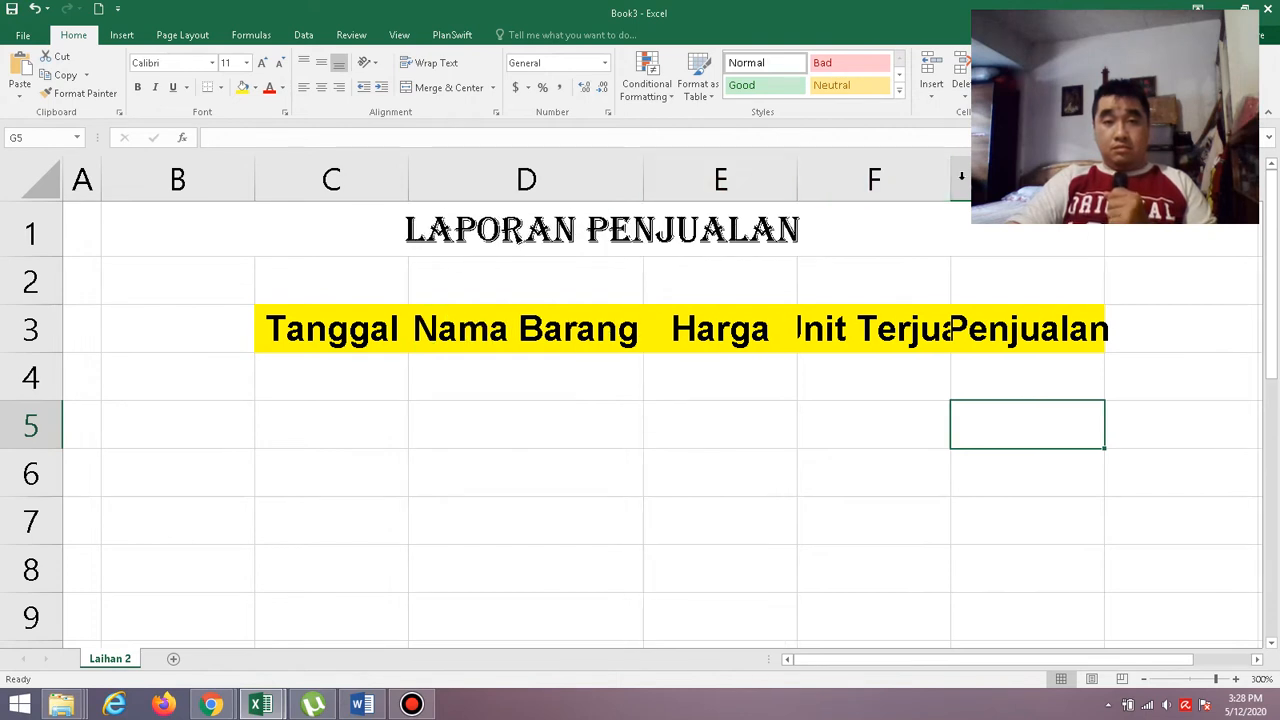
{"action": "left_click_drag", "start_coordinate": [952, 178], "coordinate": [1006, 178]}
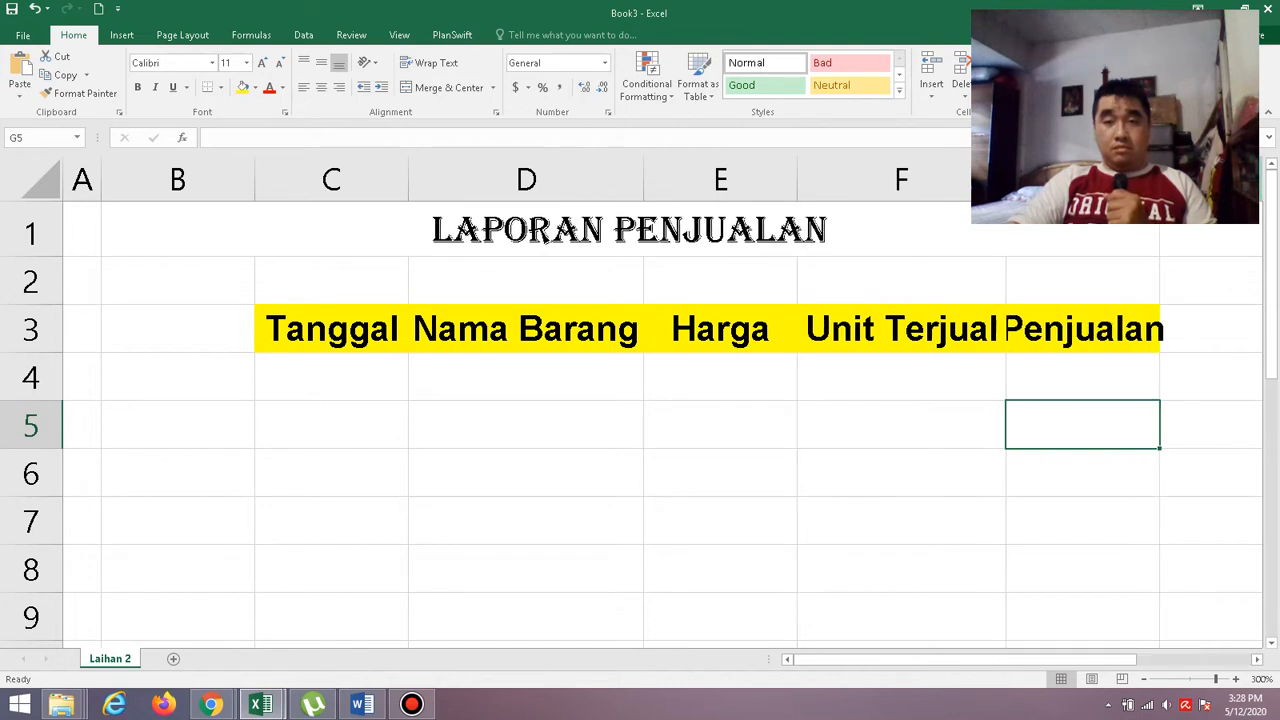
{"action": "left_click_drag", "start_coordinate": [1160, 178], "coordinate": [1196, 178]}
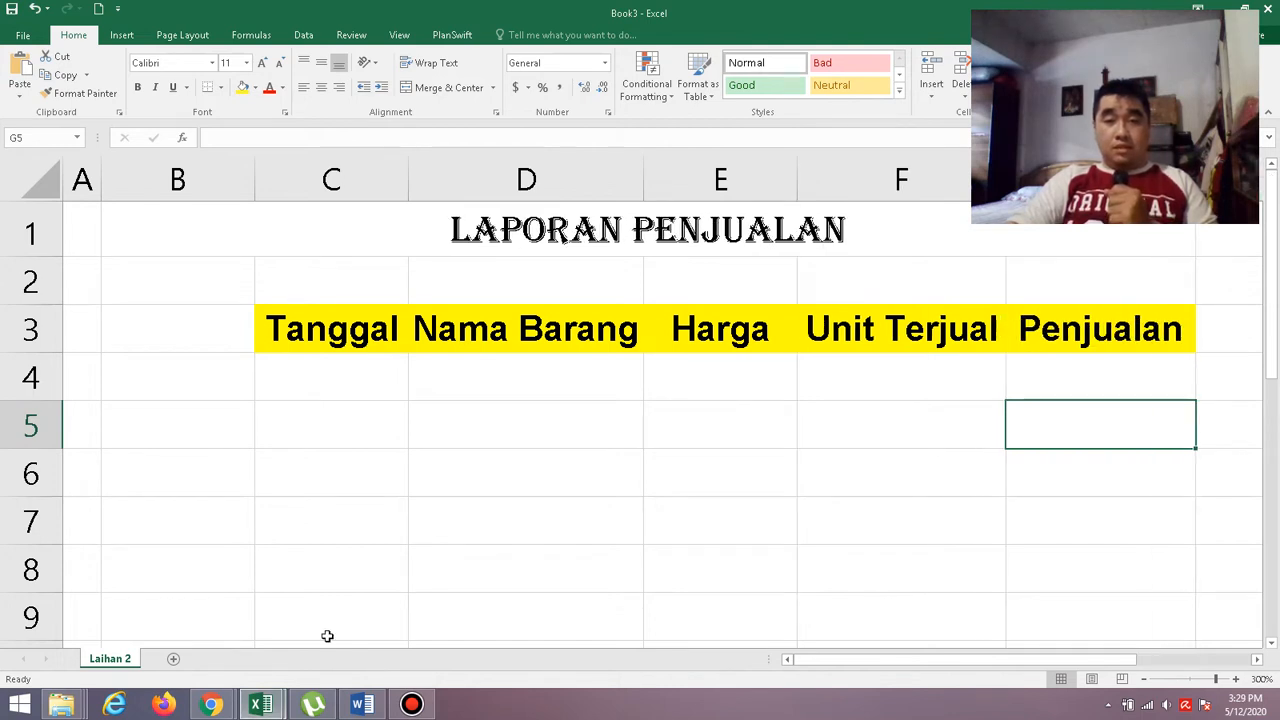
Check the Record font specification in Word, then format C4:G7 in Book3 as Arial, size 10.
{"action": "left_click", "coordinate": [360, 705]}
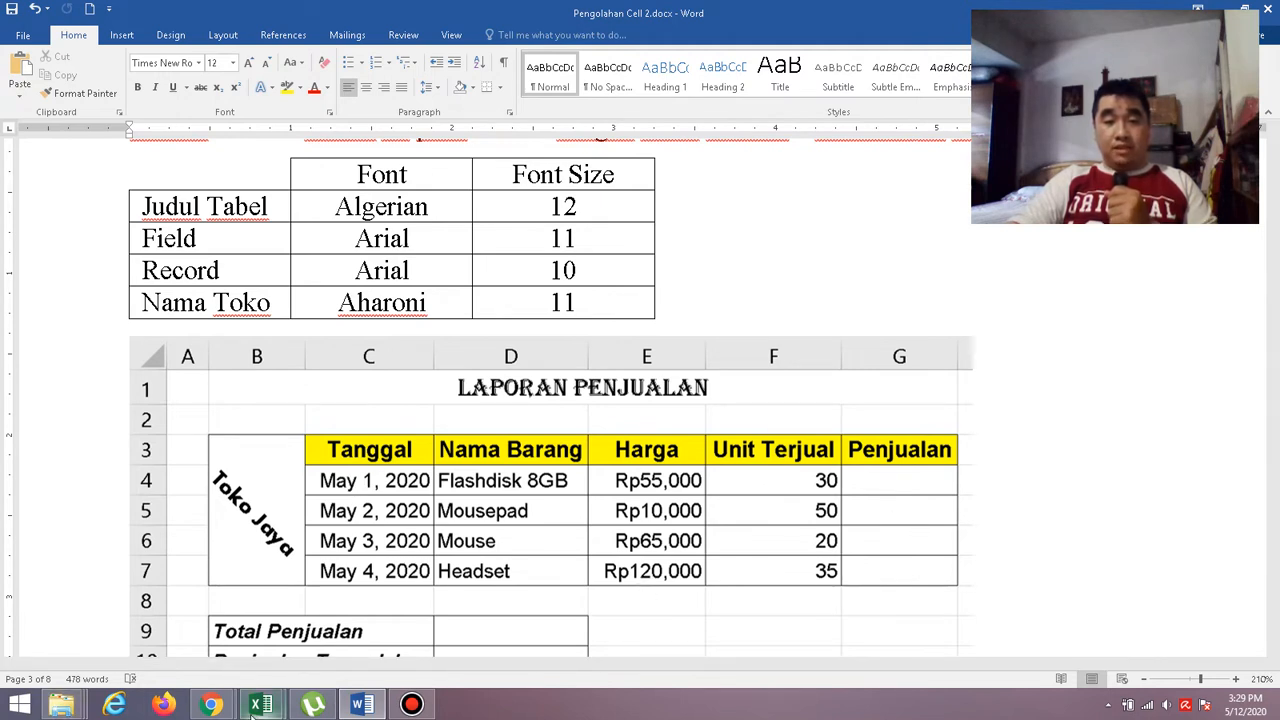
{"action": "mouse_move", "coordinate": [261, 705]}
{"action": "left_click", "coordinate": [330, 636]}
{"action": "left_click_drag", "start_coordinate": [317, 380], "coordinate": [1054, 520]}
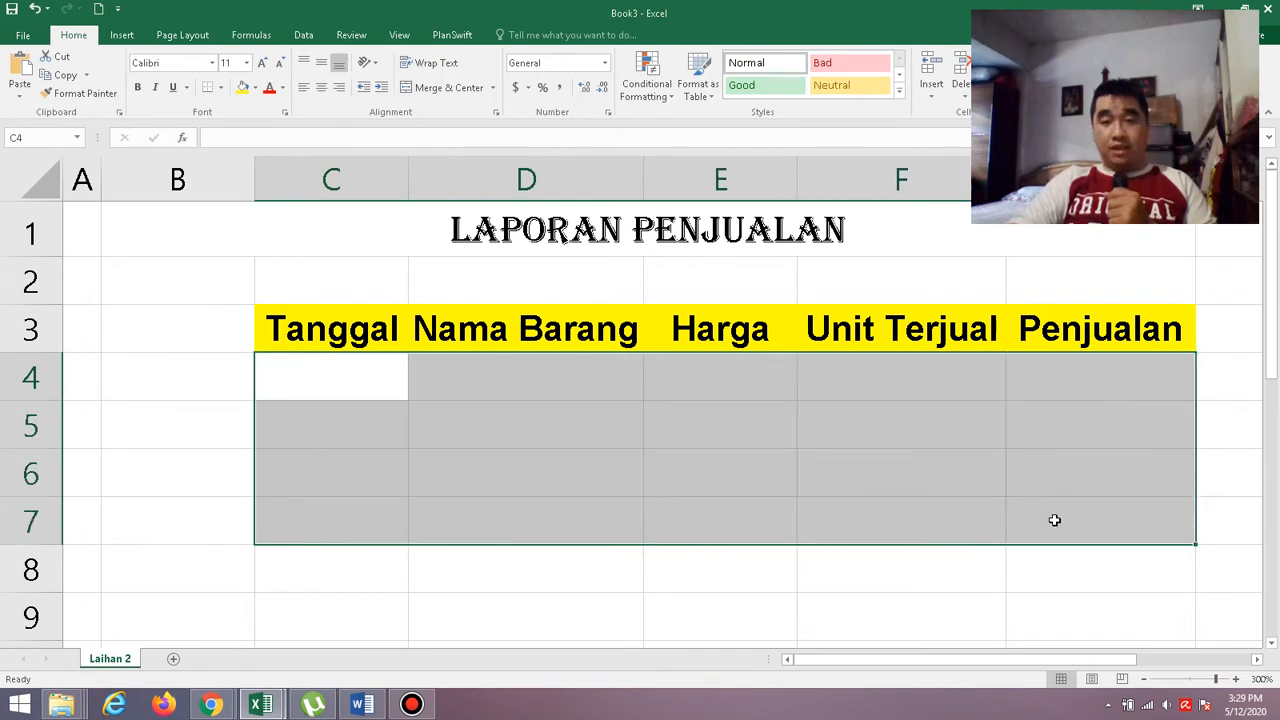
{"action": "left_click", "coordinate": [212, 63]}
{"action": "scroll", "coordinate": [208, 449], "scroll_direction": "down", "scroll_amount": 3}
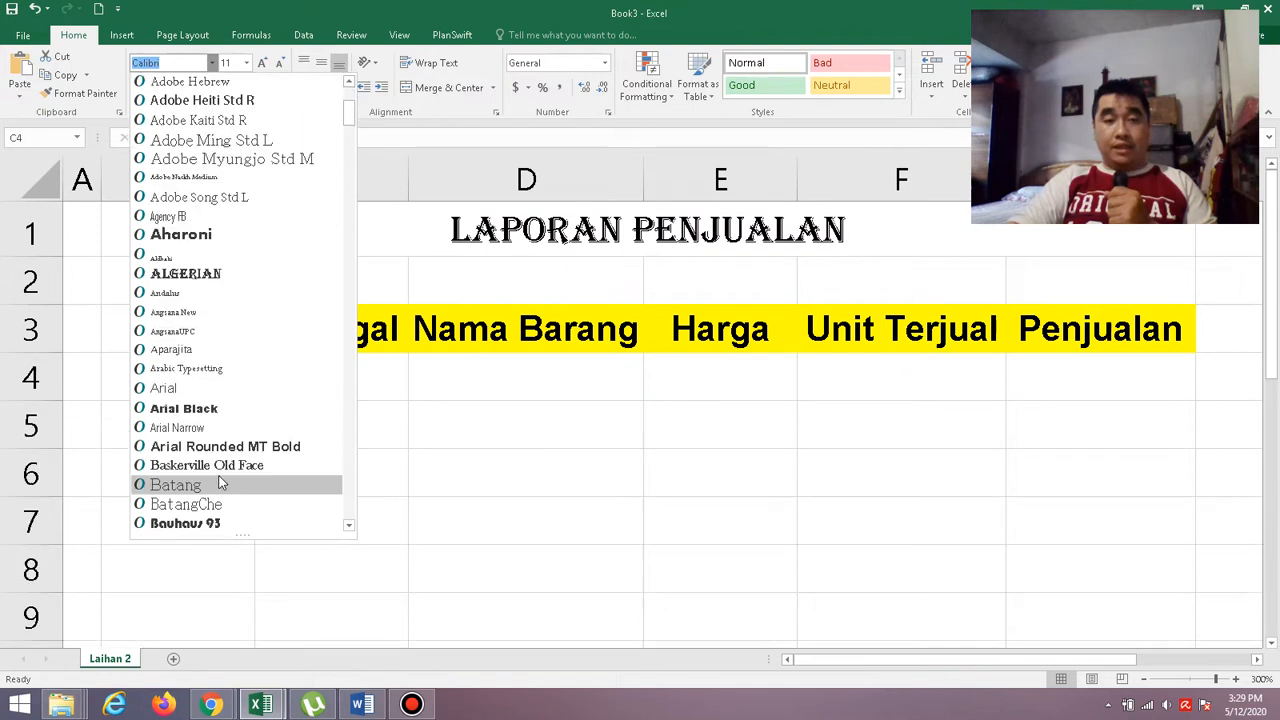
{"action": "left_click", "coordinate": [186, 391]}
{"action": "left_click", "coordinate": [246, 63]}
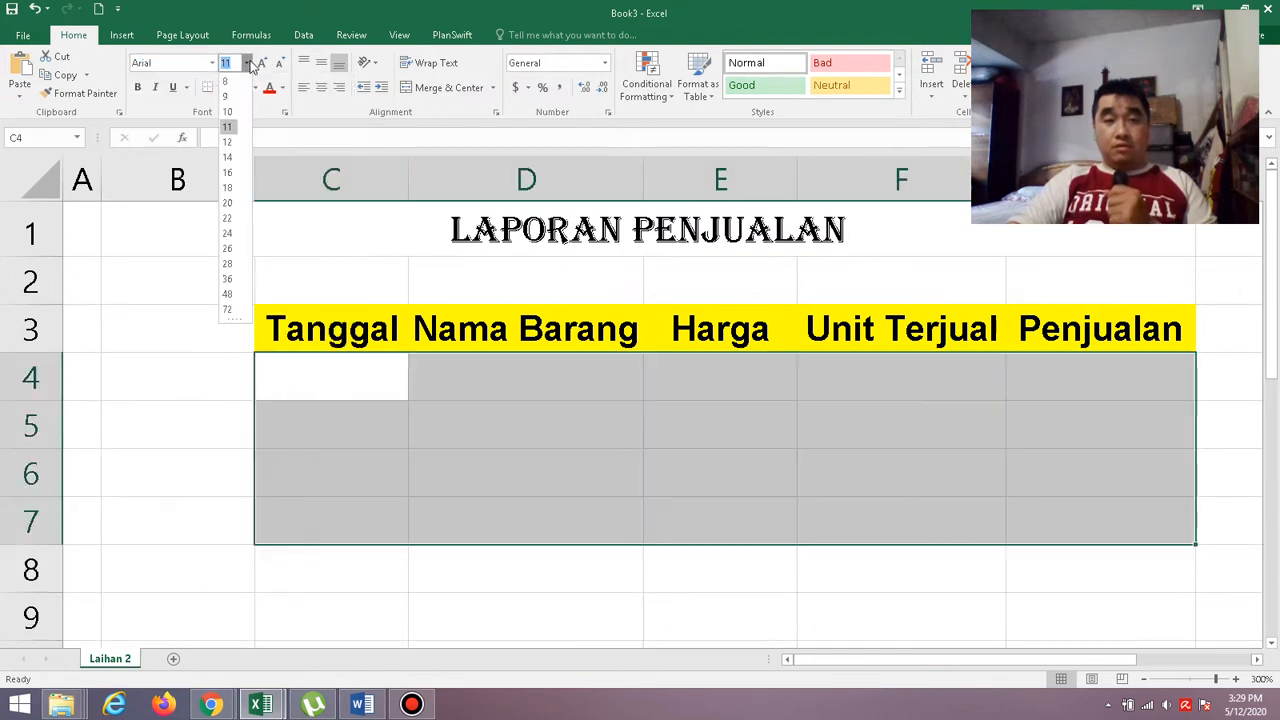
{"action": "left_click", "coordinate": [230, 112]}
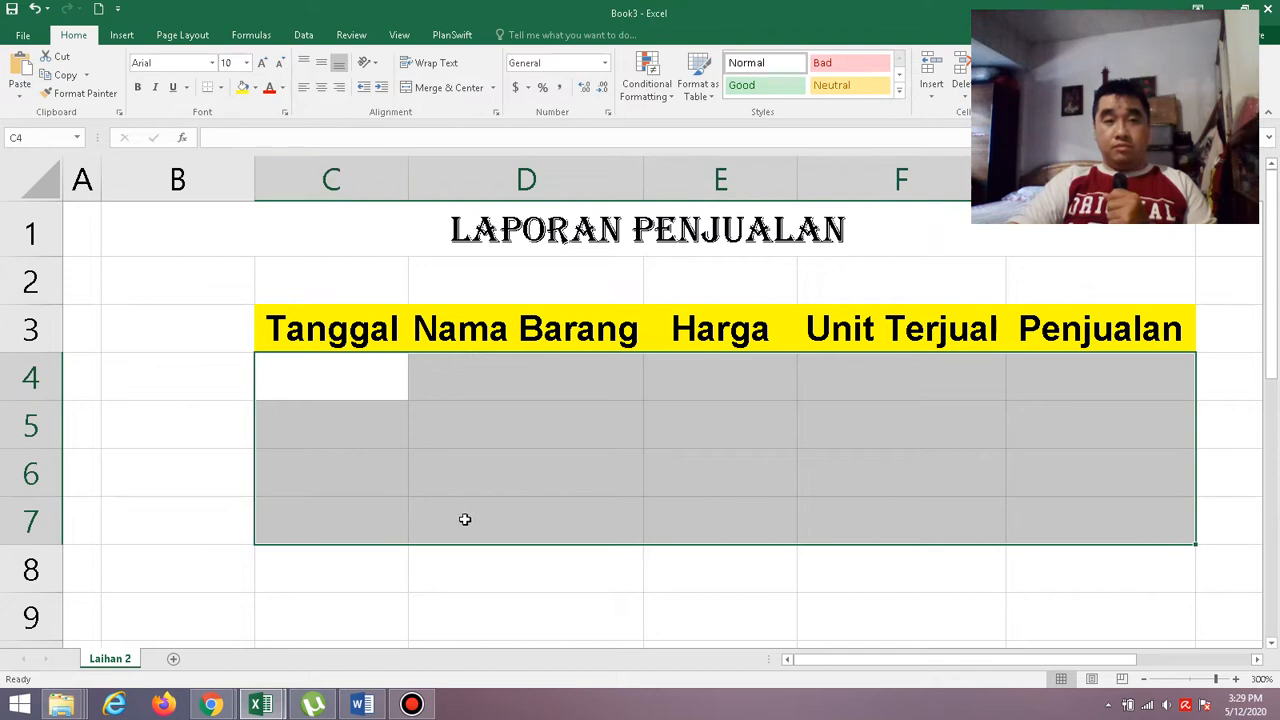
Check the shop name cell in the Word sample, then merge and center B3:B7 in Book3 with wrapped text and middle alignment.
{"action": "left_click", "coordinate": [360, 706]}
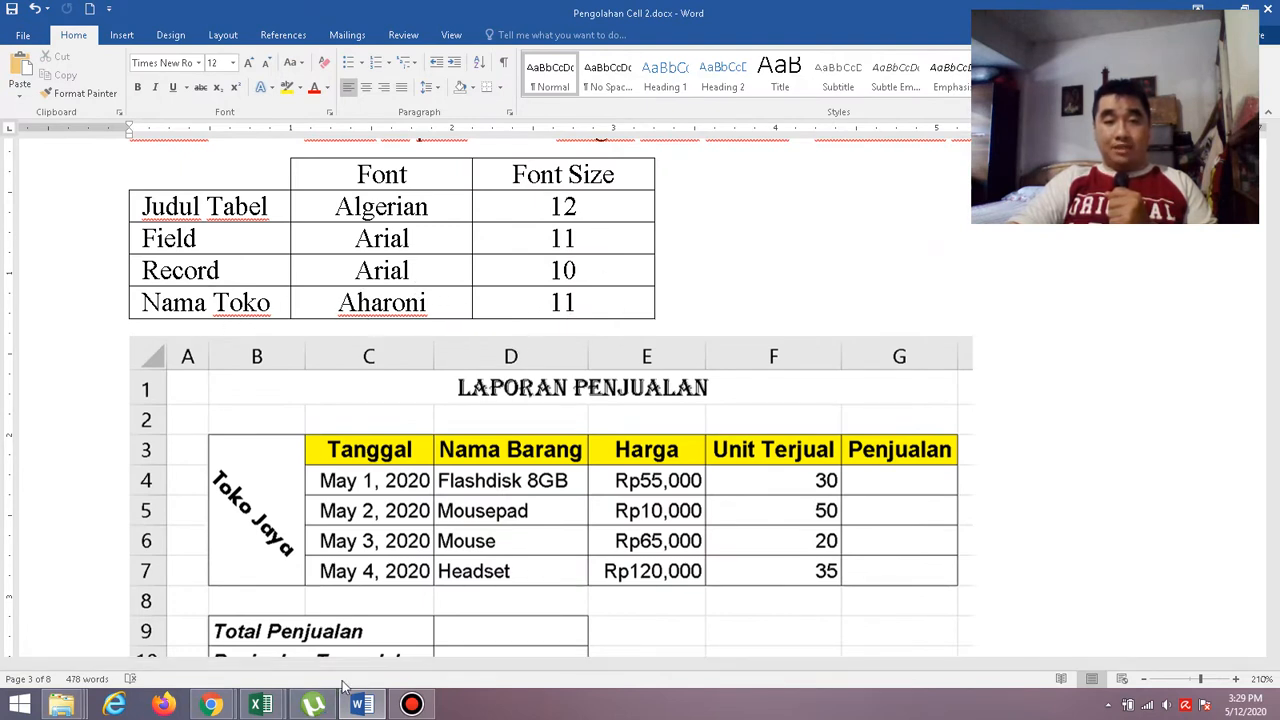
{"action": "mouse_move", "coordinate": [260, 706]}
{"action": "left_click", "coordinate": [352, 610]}
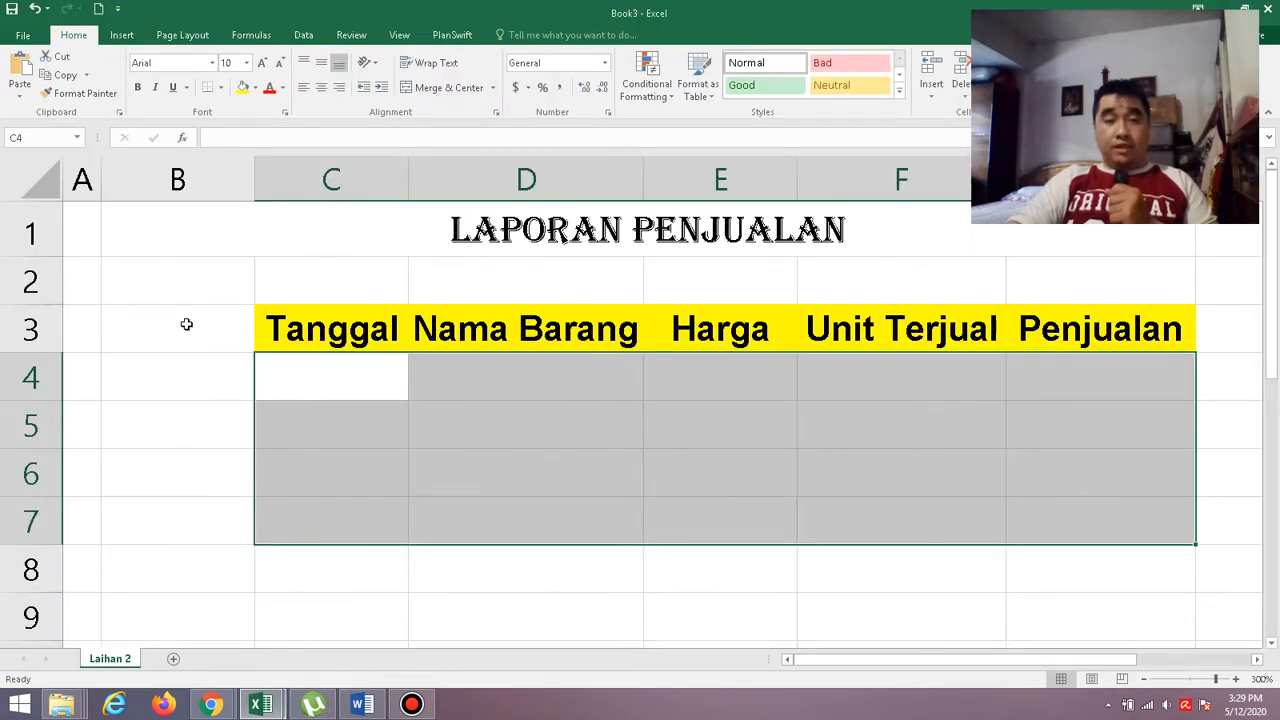
{"action": "left_click_drag", "start_coordinate": [186, 324], "coordinate": [186, 514]}
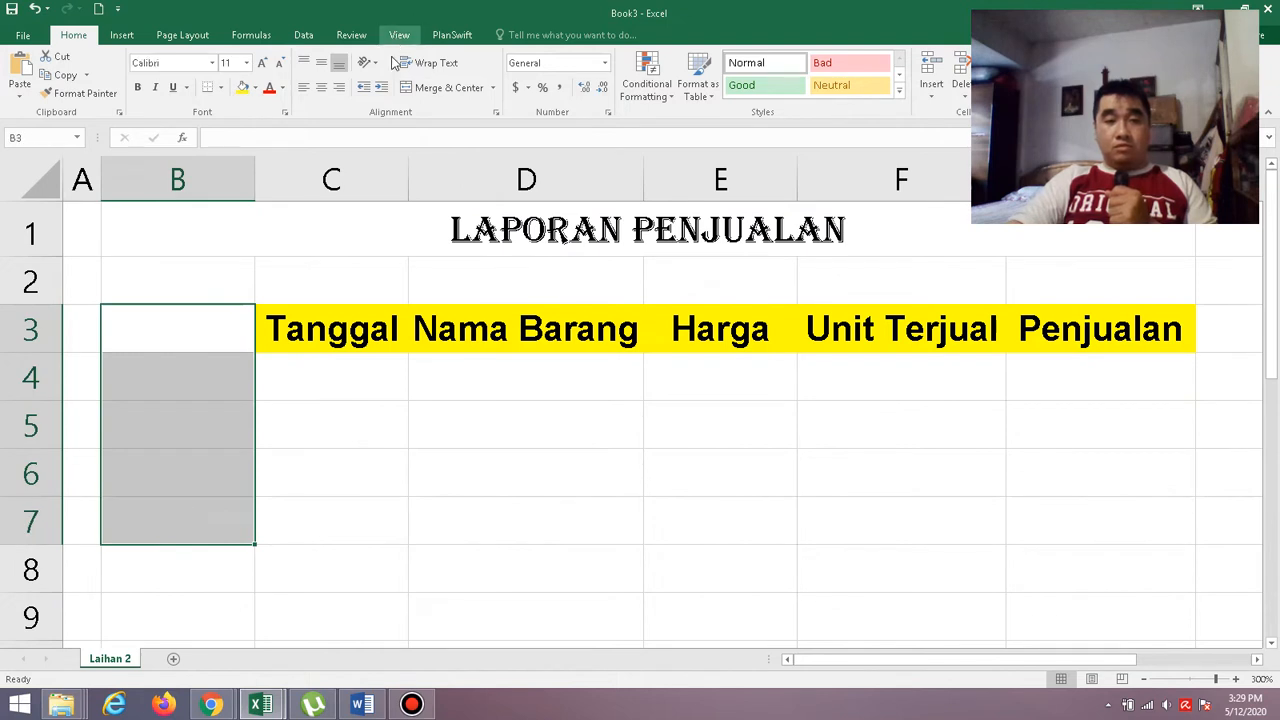
{"action": "left_click", "coordinate": [448, 90]}
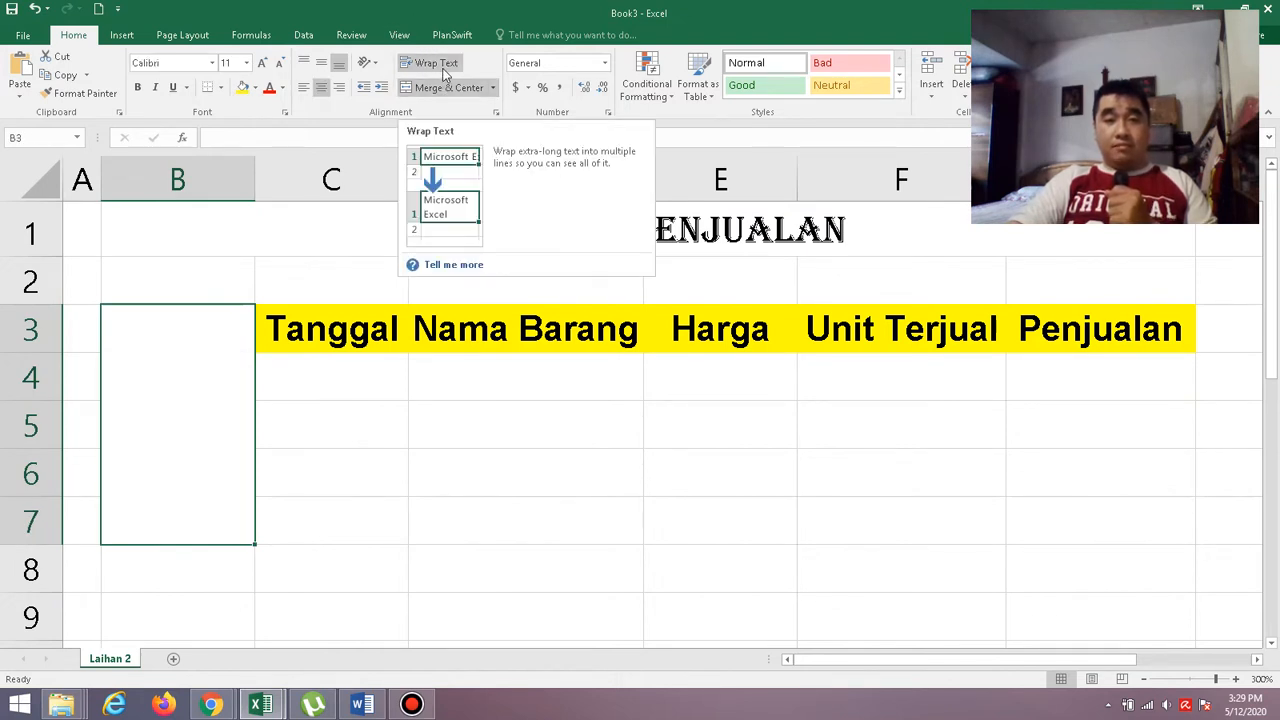
{"action": "left_click", "coordinate": [445, 72]}
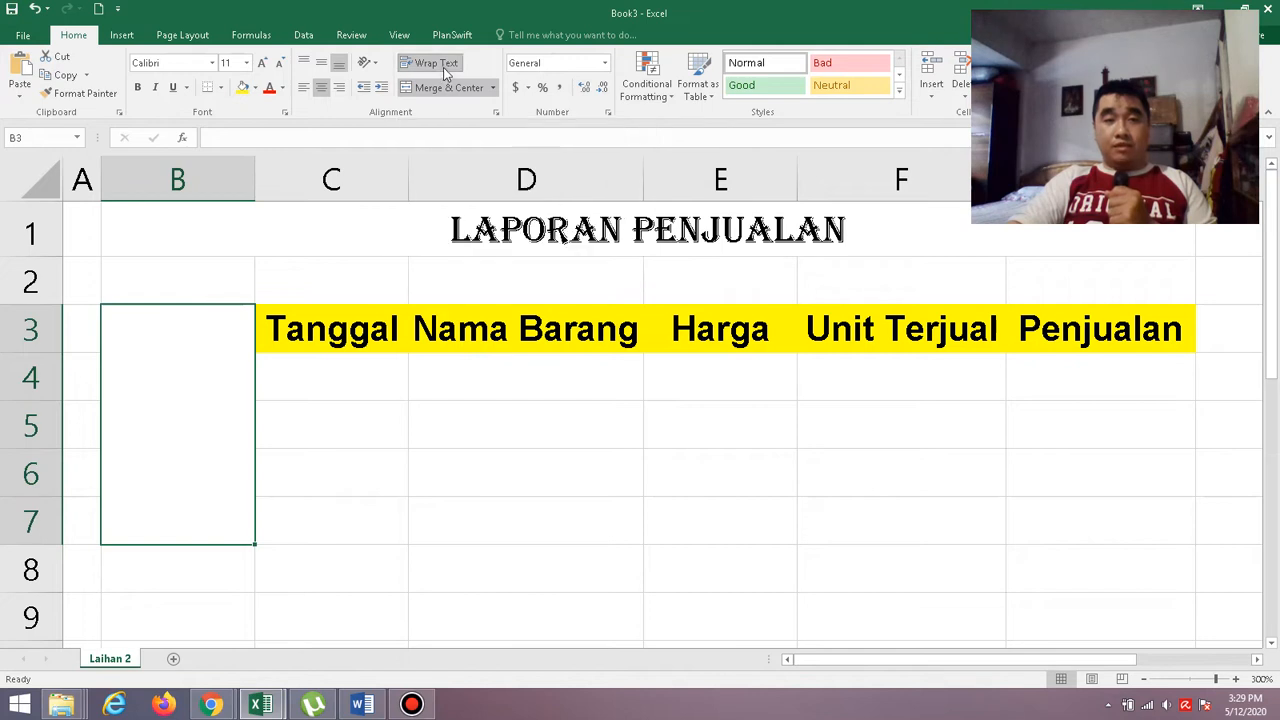
{"action": "left_click", "coordinate": [321, 62]}
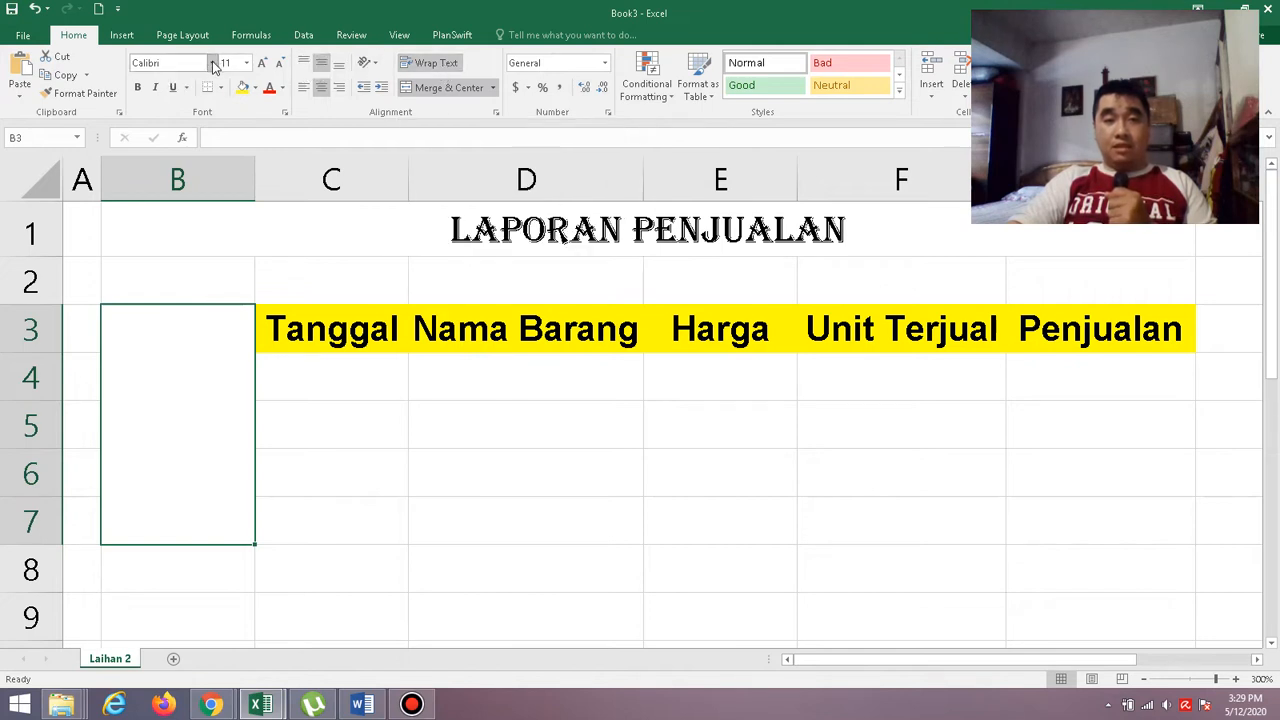
Set the merged cell B3:B7 to the Aharoni font and enter "Toko Jaya" in it.
{"action": "left_click", "coordinate": [212, 64]}
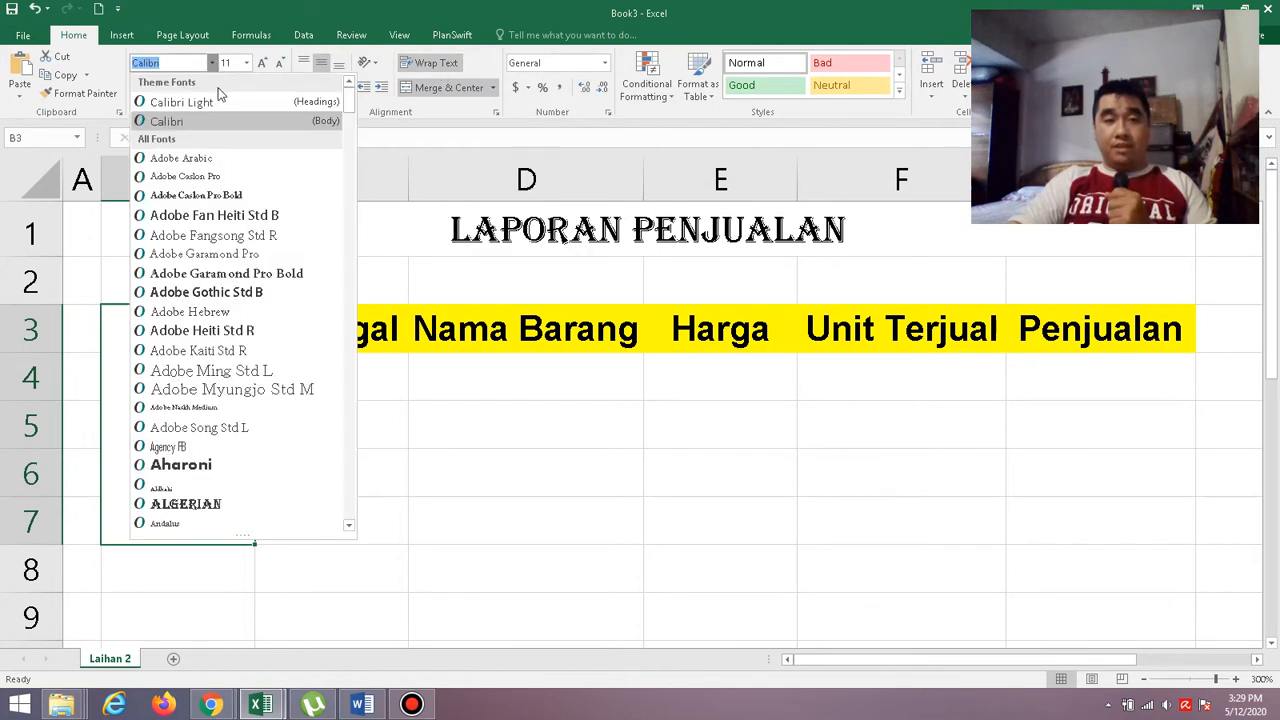
{"action": "left_click", "coordinate": [263, 468]}
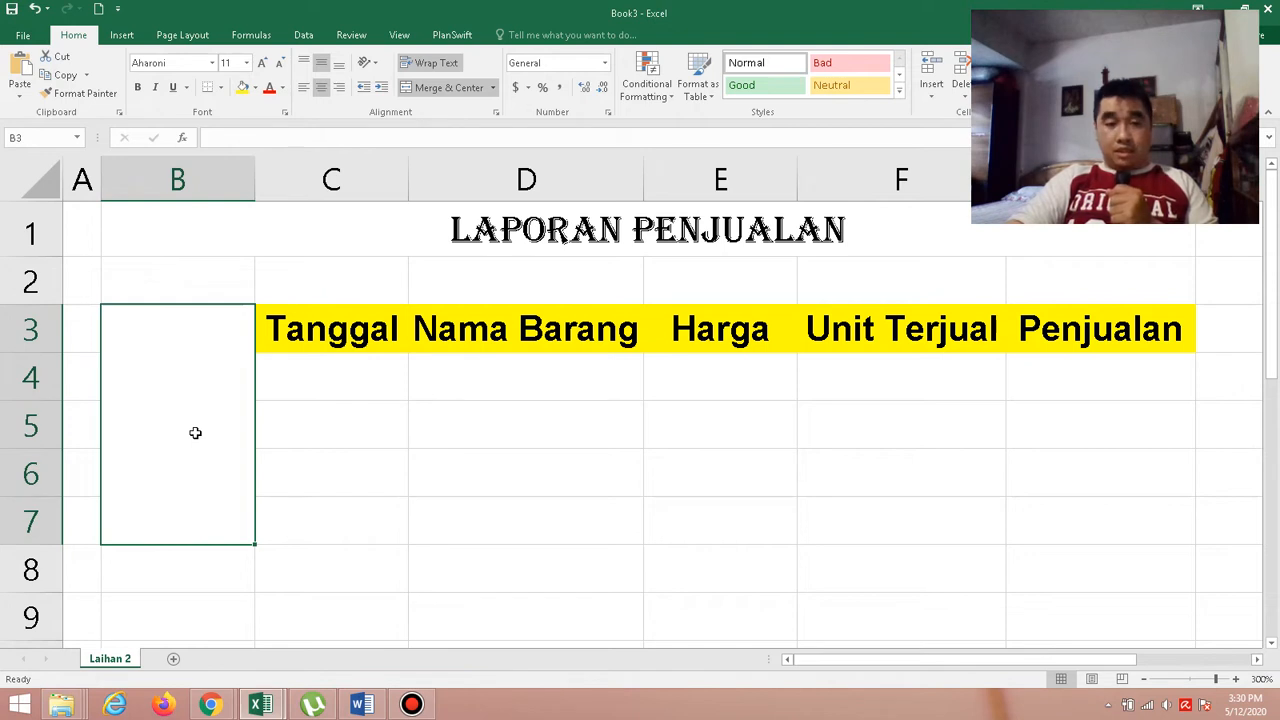
{"action": "type", "text": "T"}
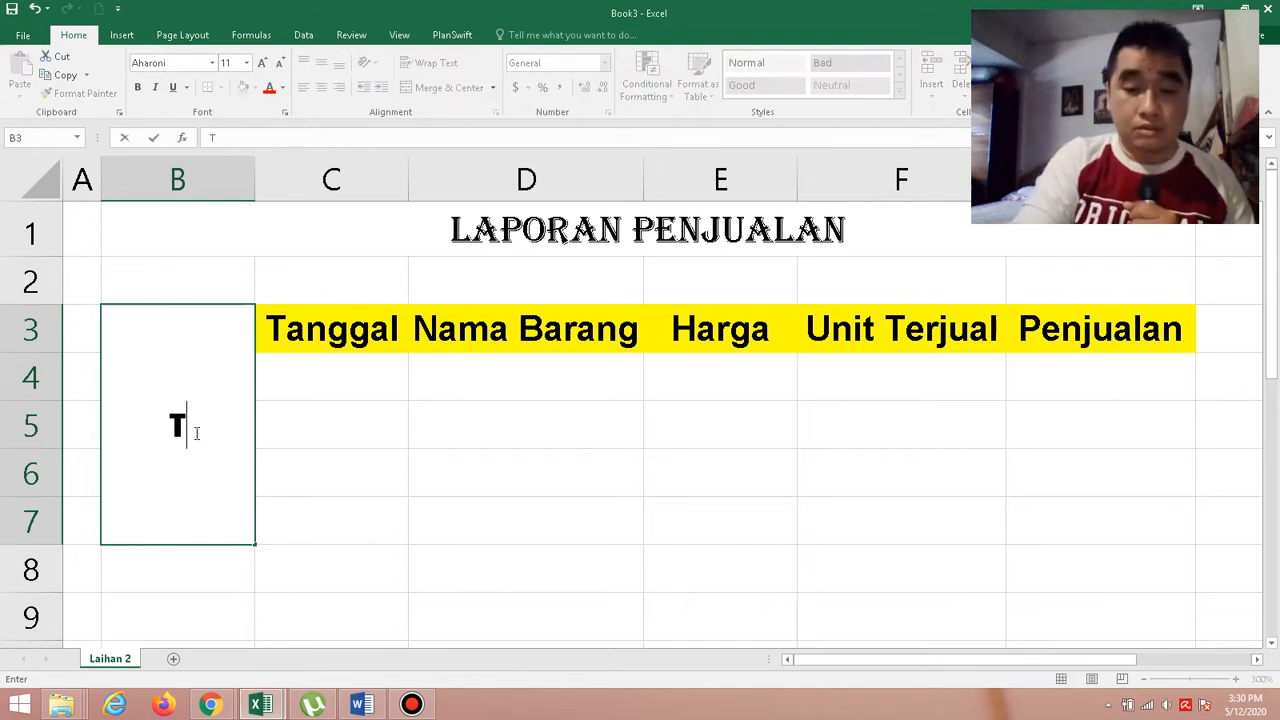
{"action": "type", "text": "oko J"}
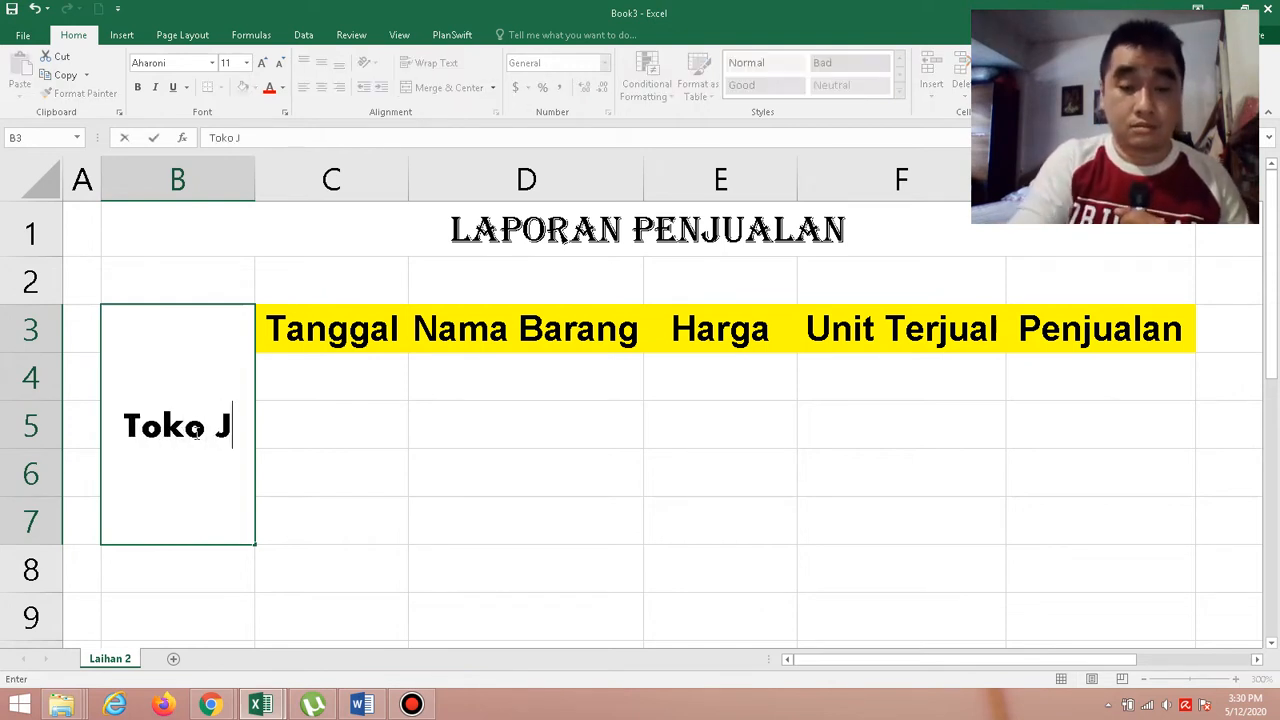
{"action": "type", "text": "aya"}
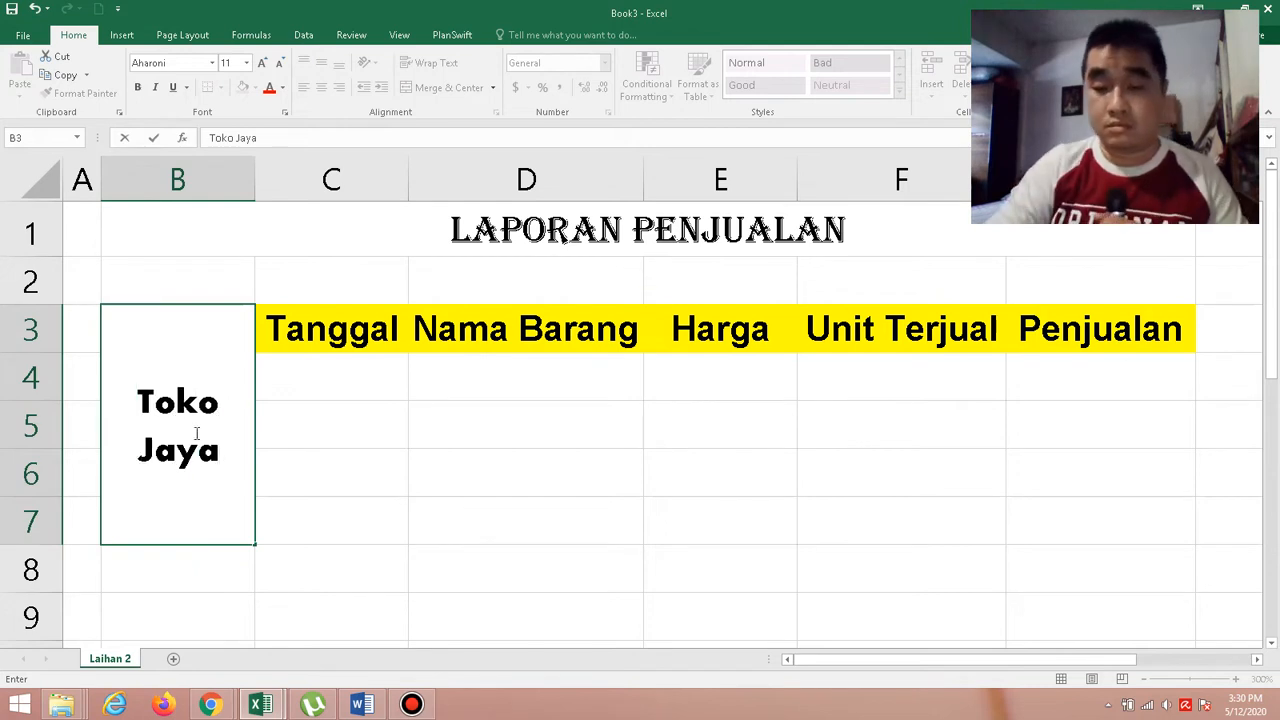
{"action": "key", "text": "Return"}
{"action": "left_click", "coordinate": [195, 433]}
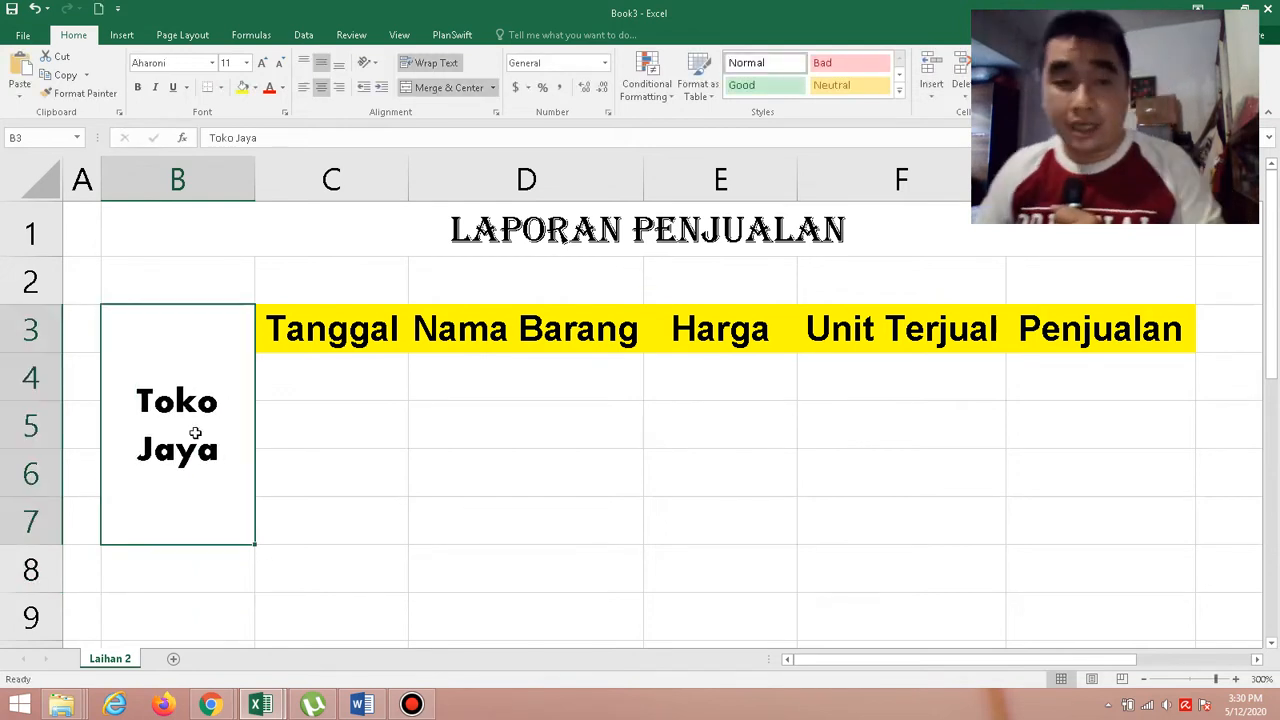
Check the slant of the shop name in the Word sample, then angle the "Toko Jaya" text clockwise in Book3.
{"action": "left_click", "coordinate": [362, 704]}
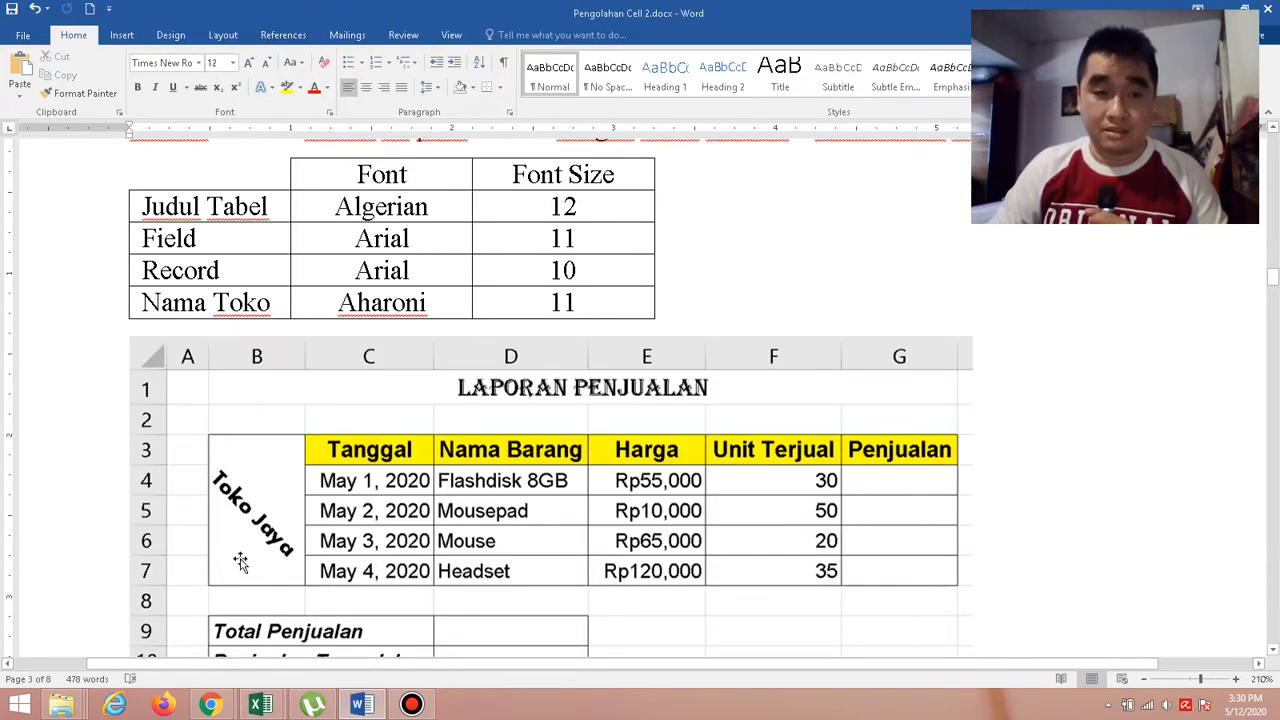
{"action": "left_click", "coordinate": [258, 707]}
{"action": "left_click", "coordinate": [320, 650]}
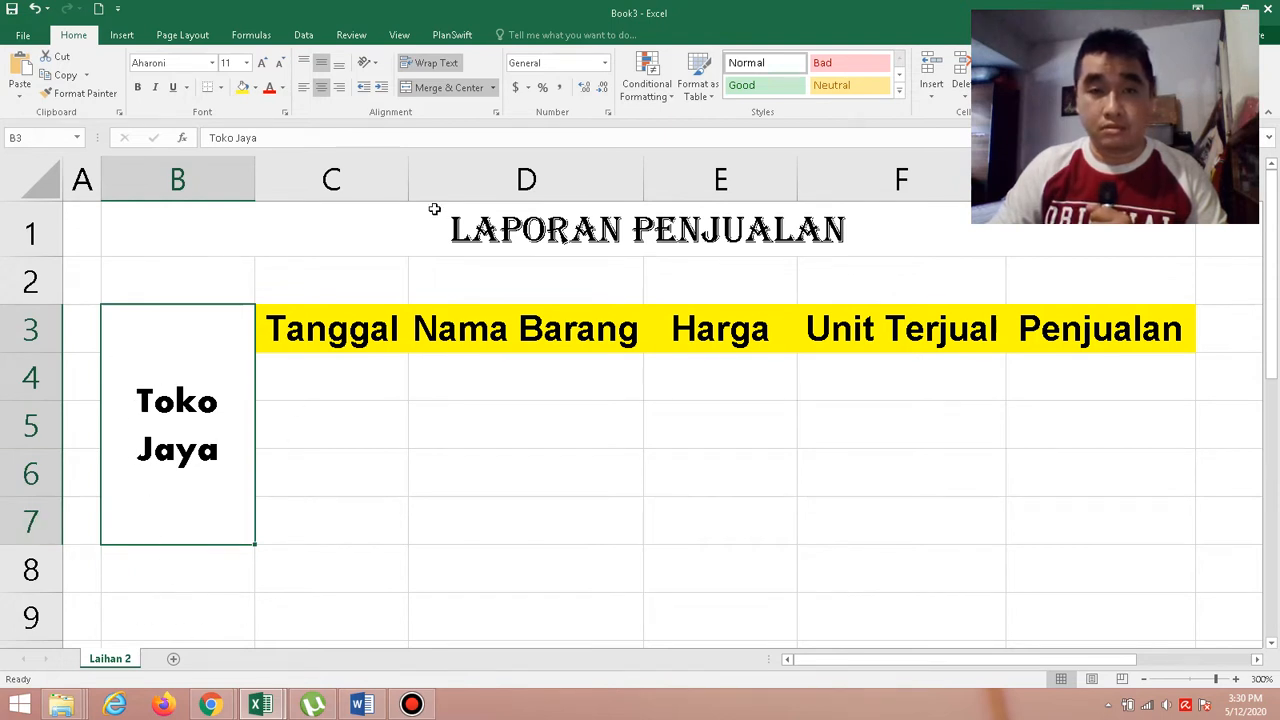
{"action": "left_click", "coordinate": [378, 64]}
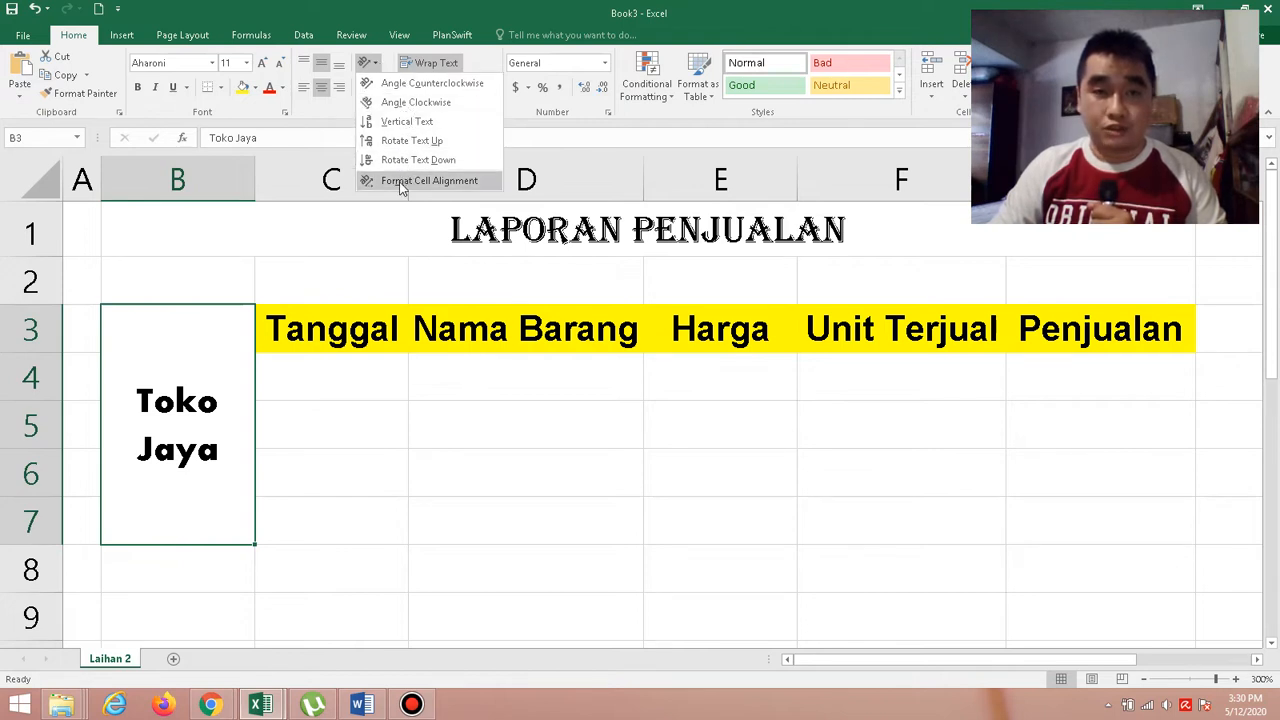
{"action": "left_click", "coordinate": [416, 102]}
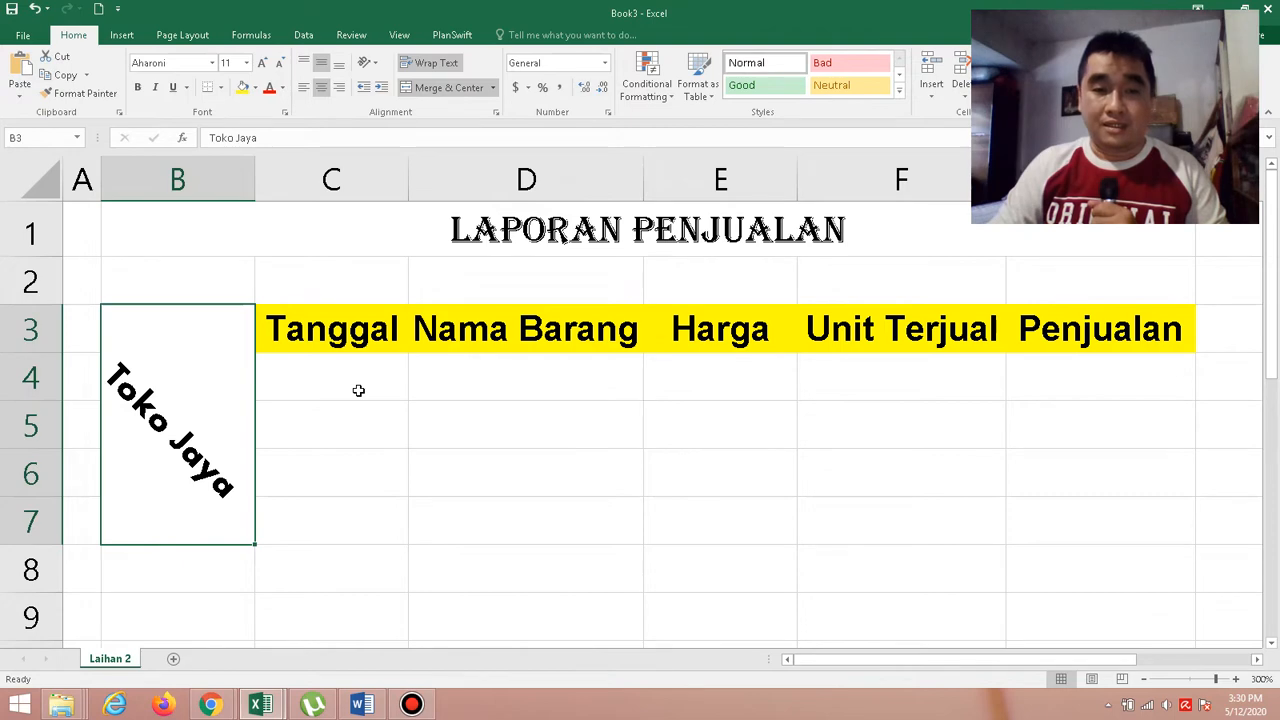
Check the Tanggal column in the Word sample, then format C4:C7 in Book3 as dates of the "March 14, 2012" type.
{"action": "left_click", "coordinate": [362, 705]}
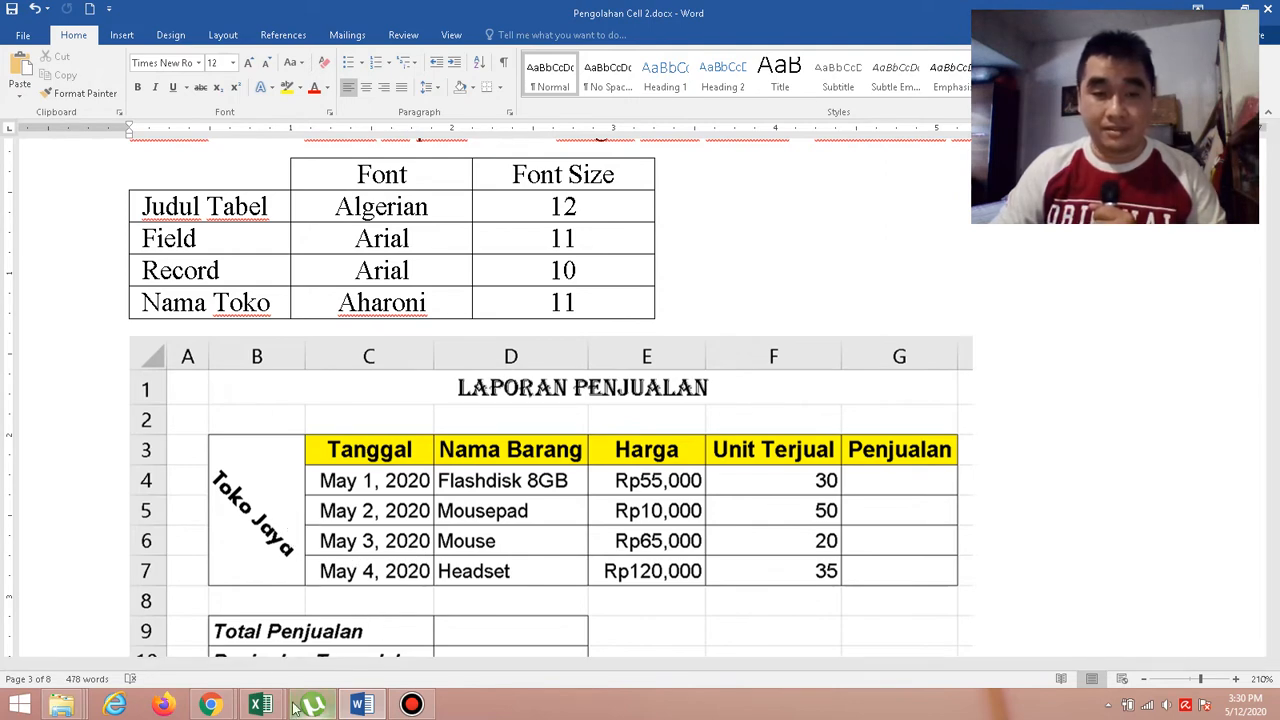
{"action": "mouse_move", "coordinate": [262, 705]}
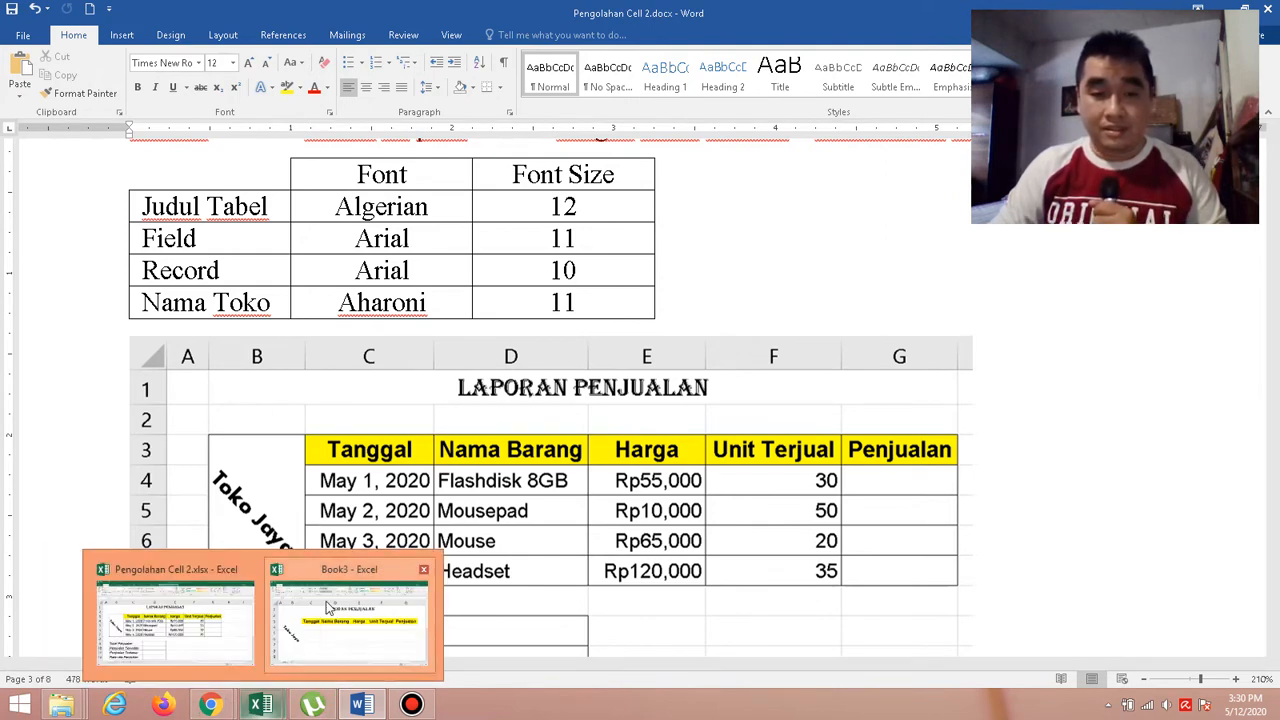
{"action": "left_click", "coordinate": [355, 630]}
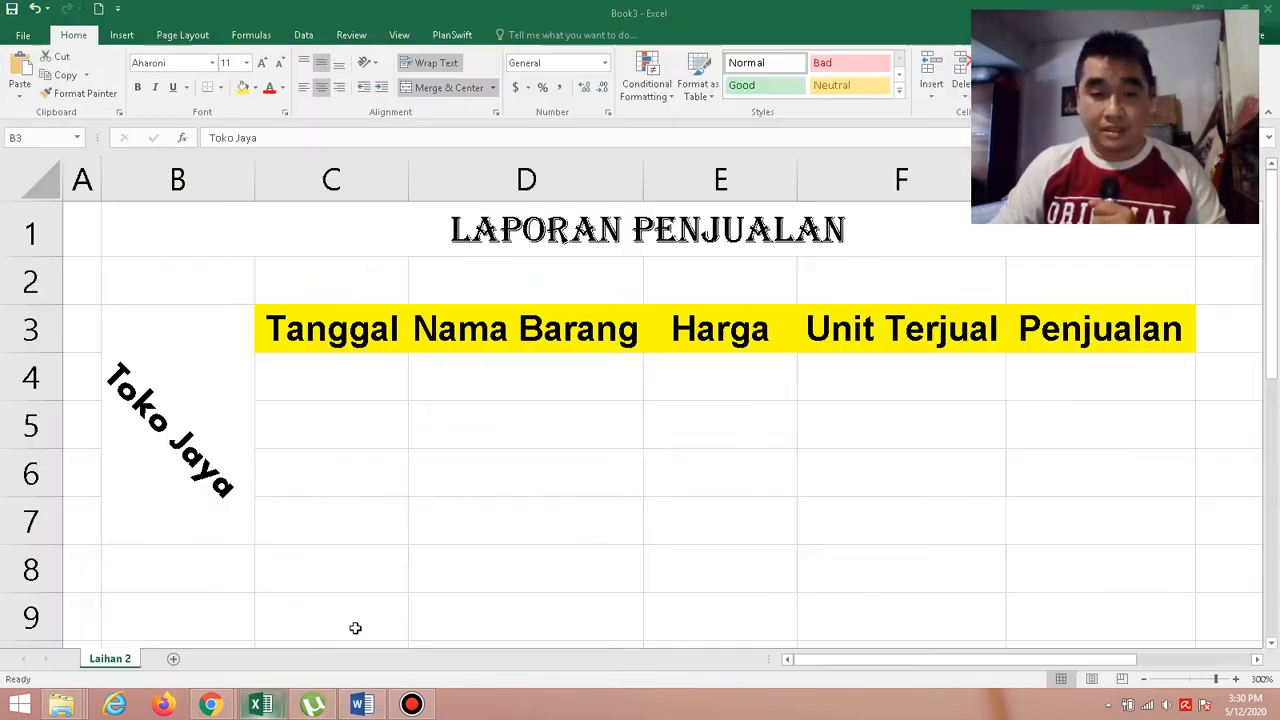
{"action": "left_click", "coordinate": [363, 385]}
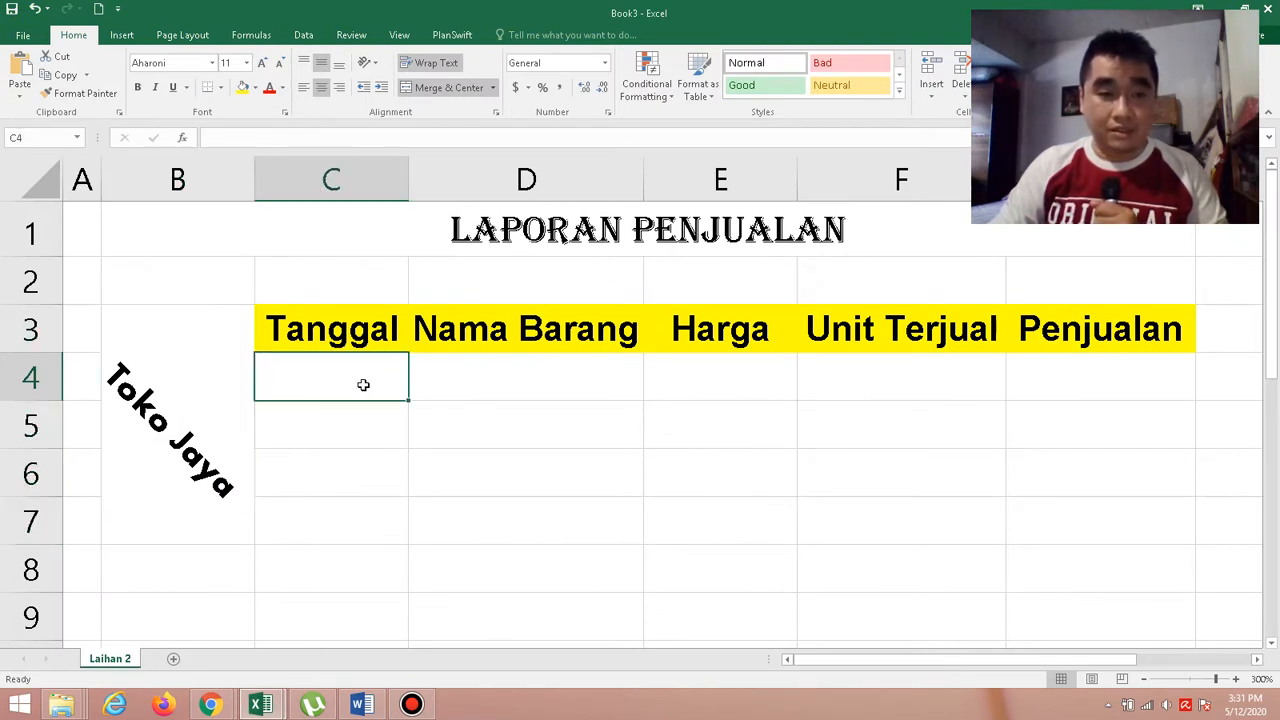
{"action": "left_click_drag", "start_coordinate": [363, 385], "coordinate": [376, 507]}
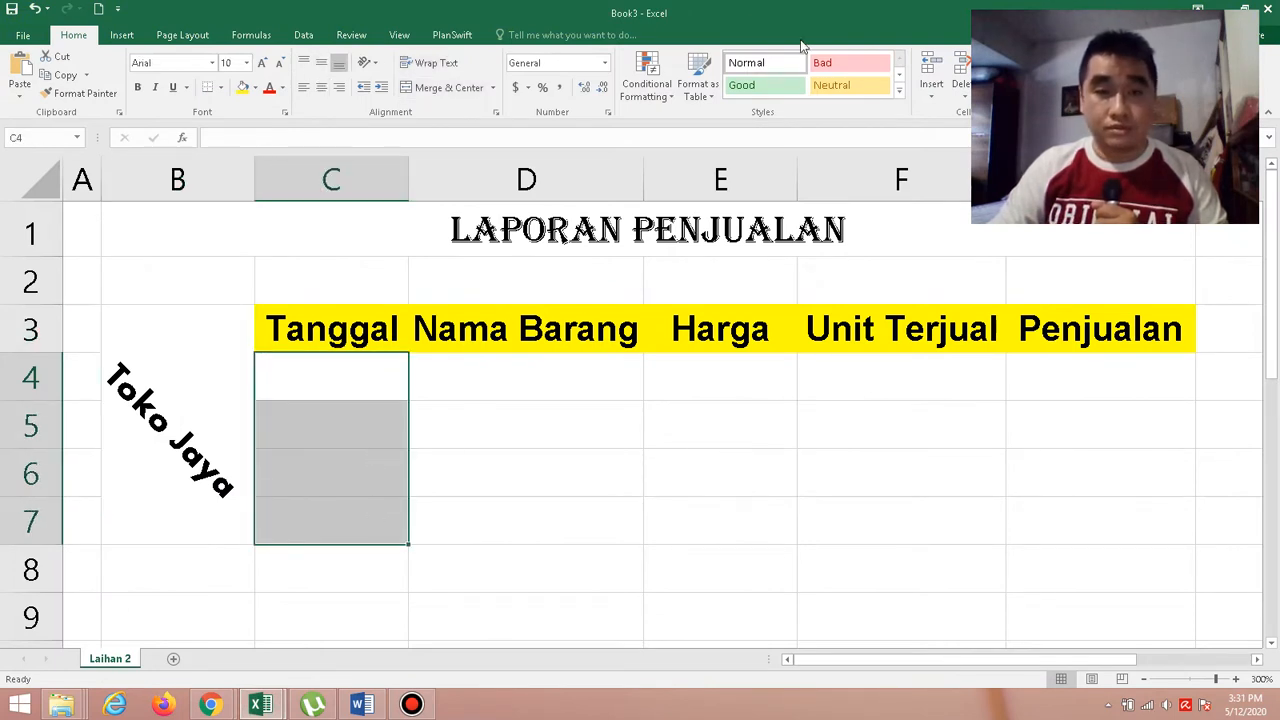
{"action": "right_click", "coordinate": [387, 443]}
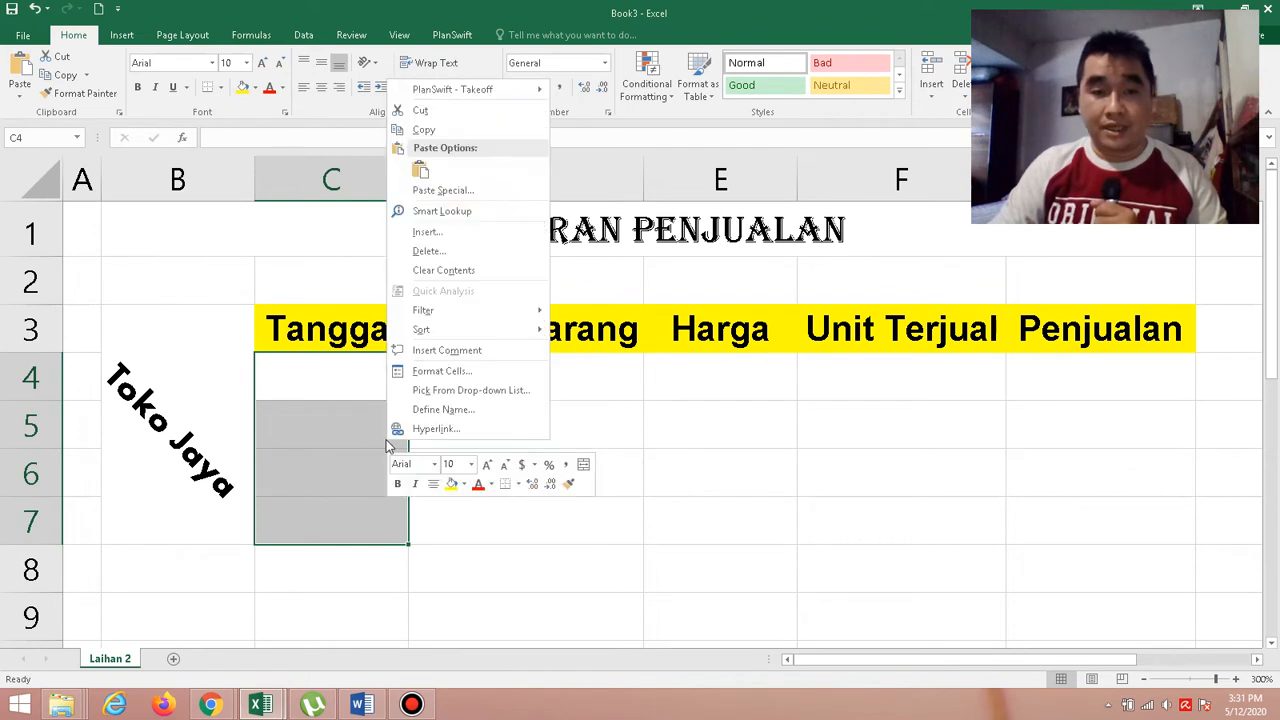
{"action": "left_click", "coordinate": [441, 371]}
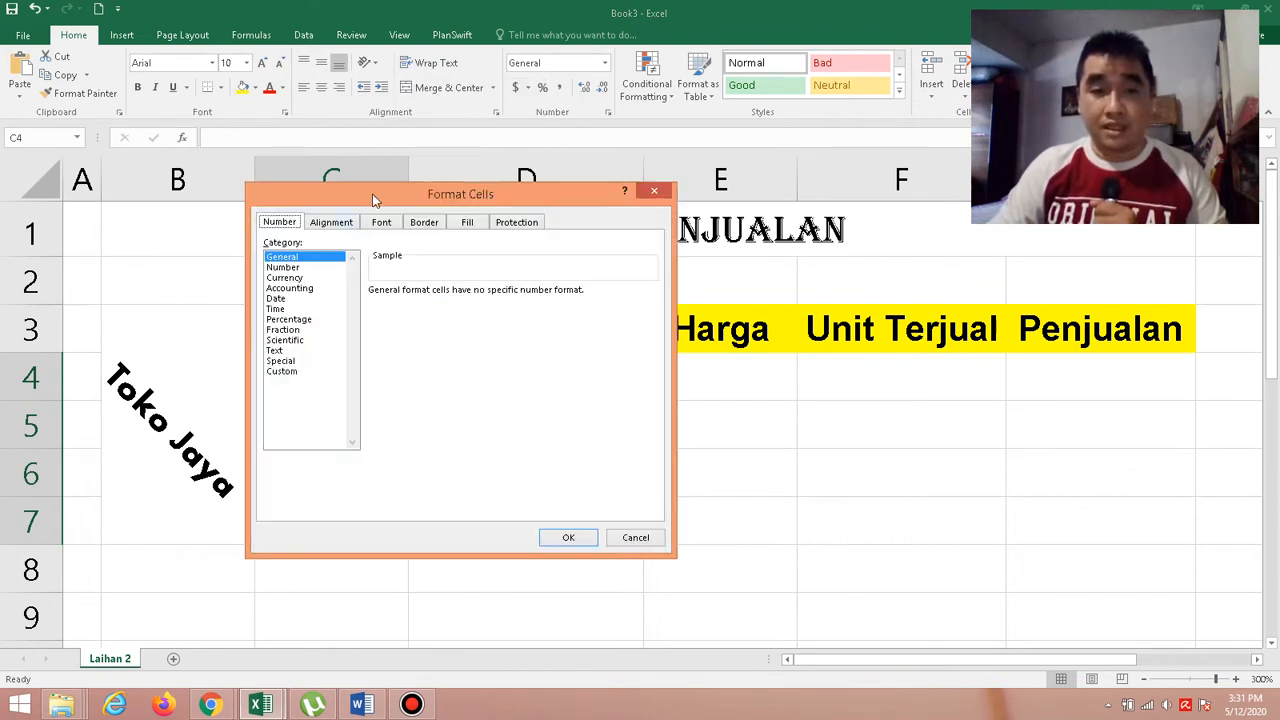
{"action": "left_click_drag", "start_coordinate": [492, 202], "coordinate": [776, 167]}
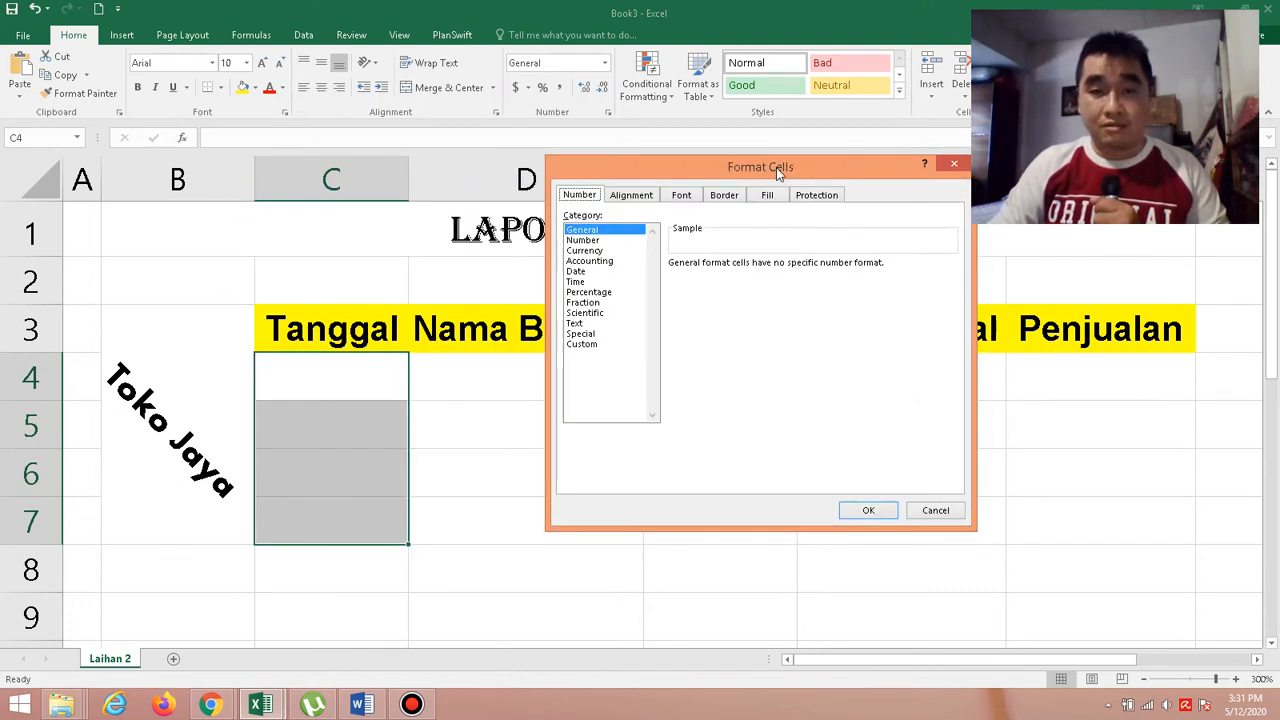
{"action": "left_click", "coordinate": [576, 272]}
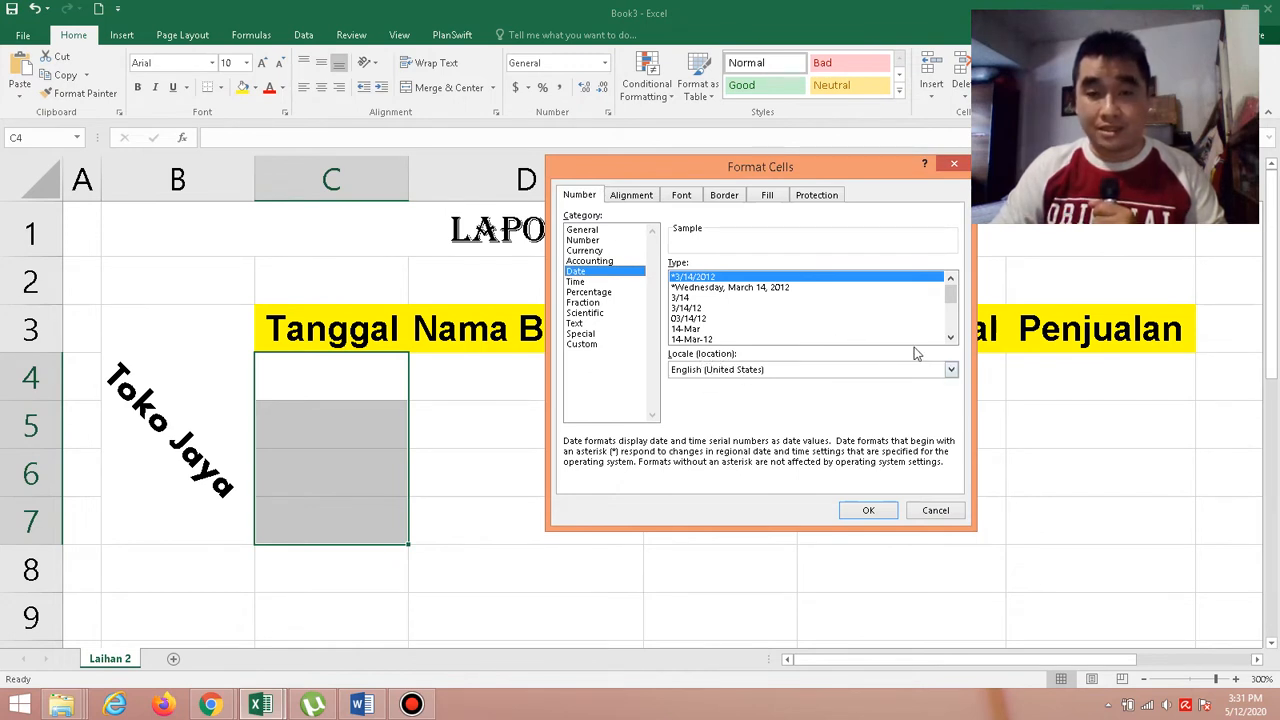
{"action": "left_click", "coordinate": [951, 339]}
{"action": "left_click", "coordinate": [951, 339]}
{"action": "left_click", "coordinate": [951, 339]}
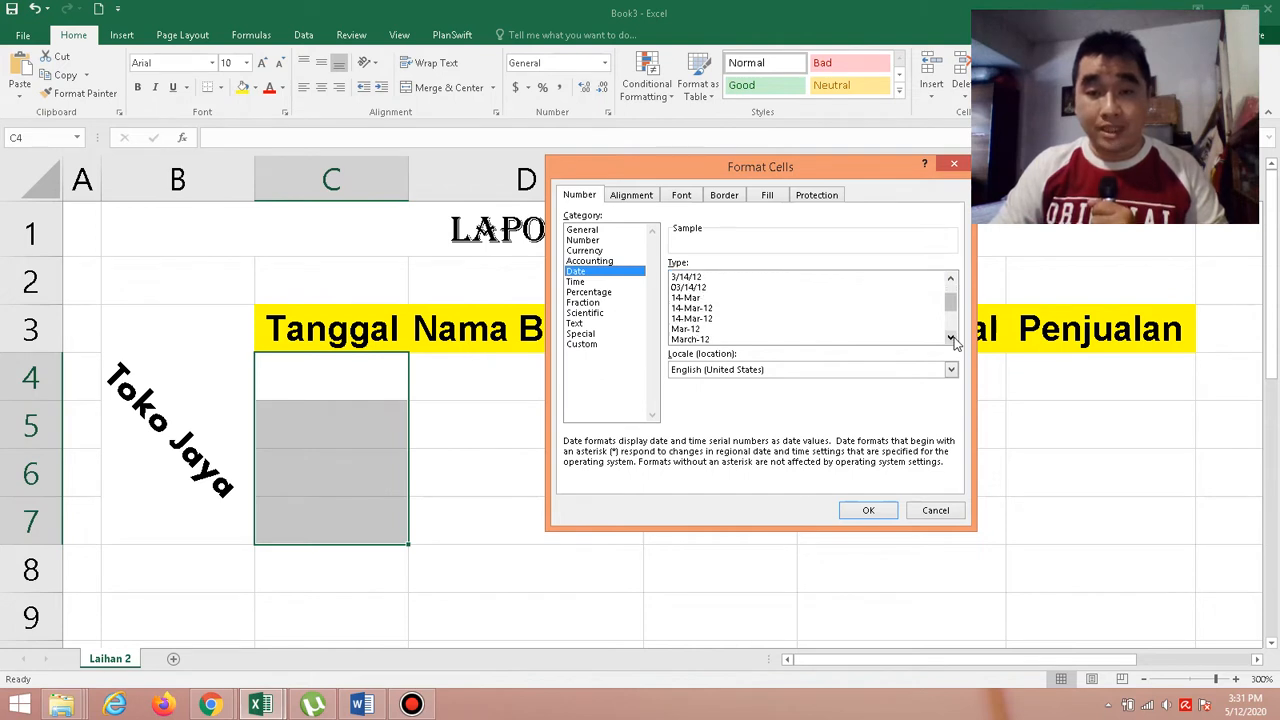
{"action": "left_click", "coordinate": [951, 339]}
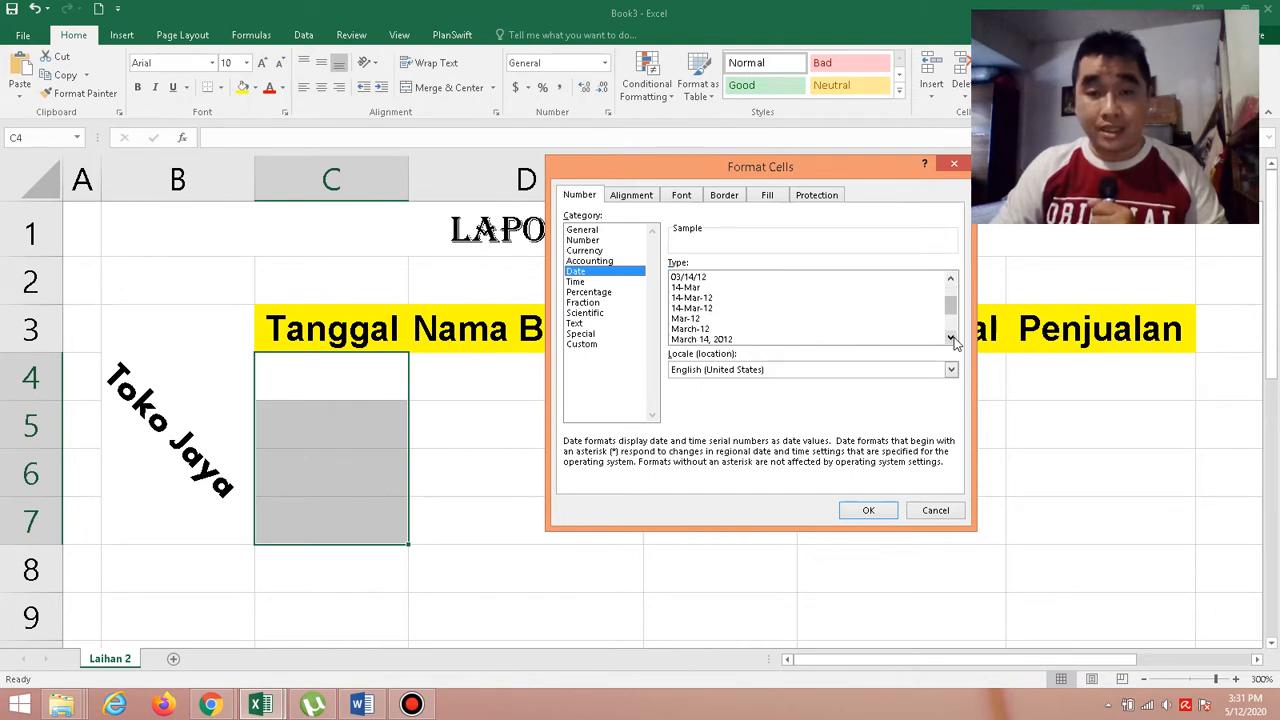
{"action": "left_click", "coordinate": [738, 340]}
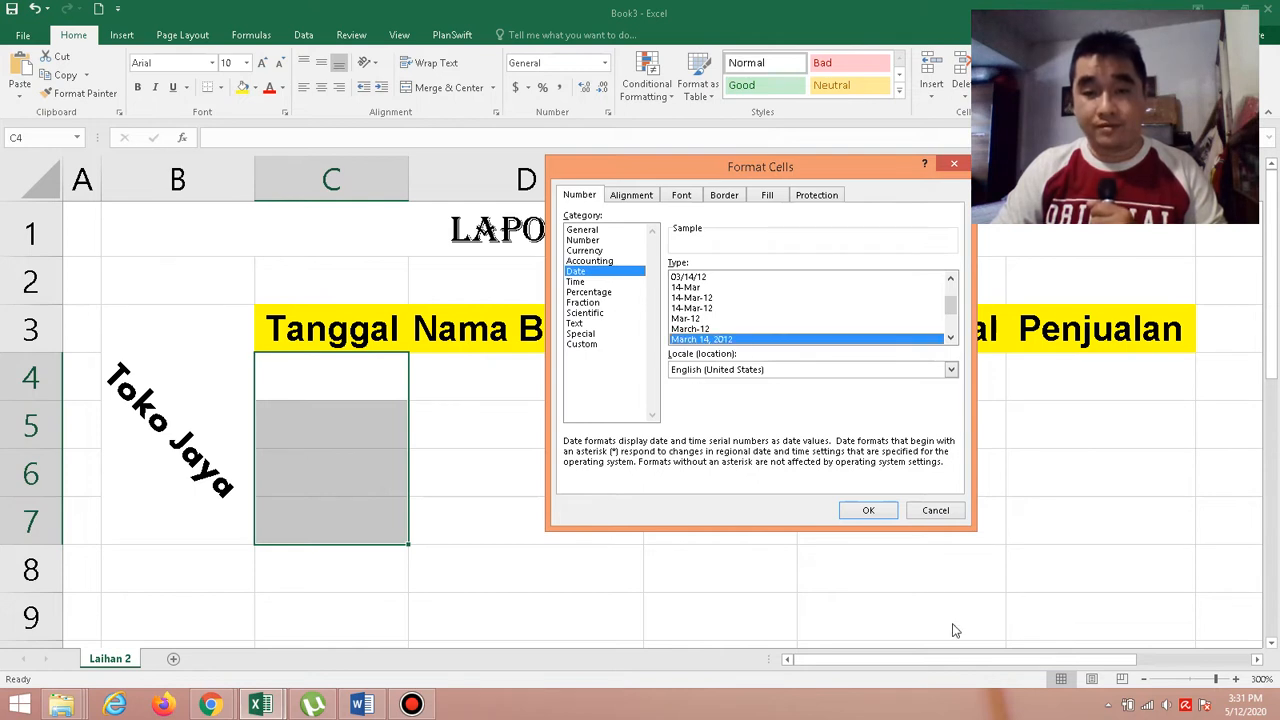
{"action": "left_click", "coordinate": [868, 511]}
Enter the first record's date, 05/01/2020, in C4 under Tanggal.
{"action": "left_click", "coordinate": [313, 394]}
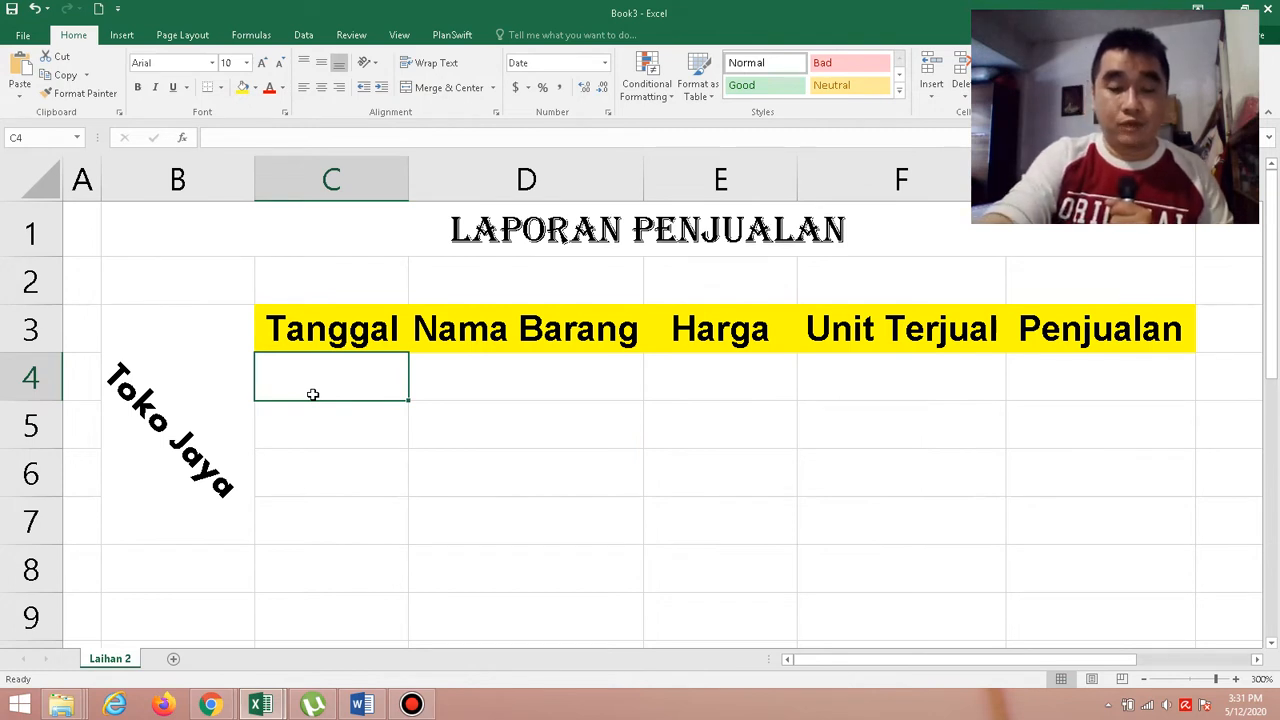
{"action": "type", "text": "05"}
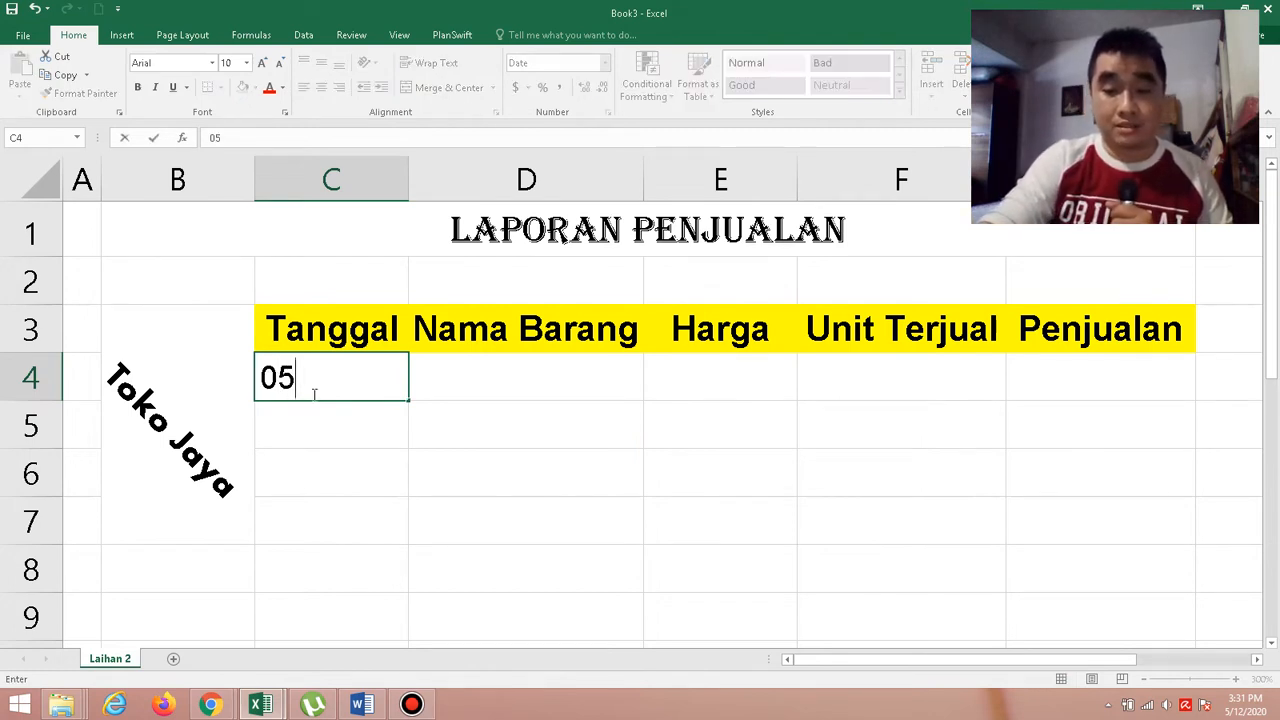
{"action": "type", "text": "/02"}
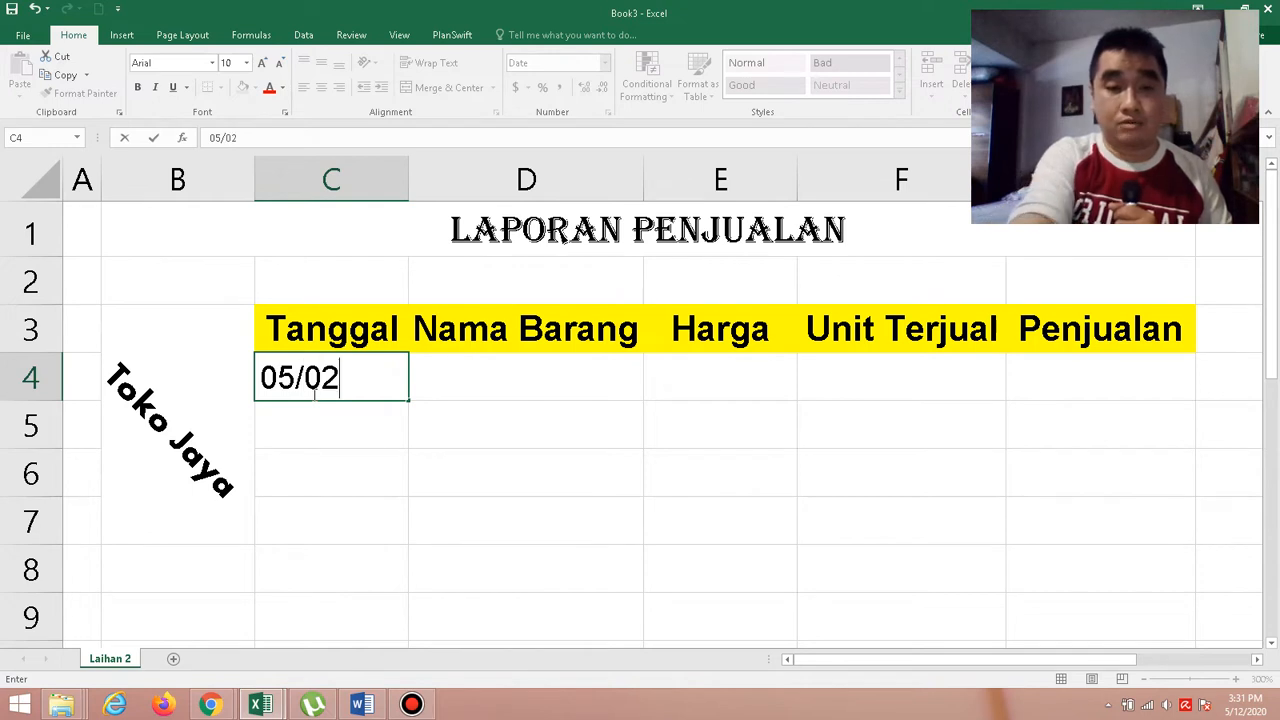
{"action": "key", "text": "BackSpace"}
{"action": "type", "text": "1"}
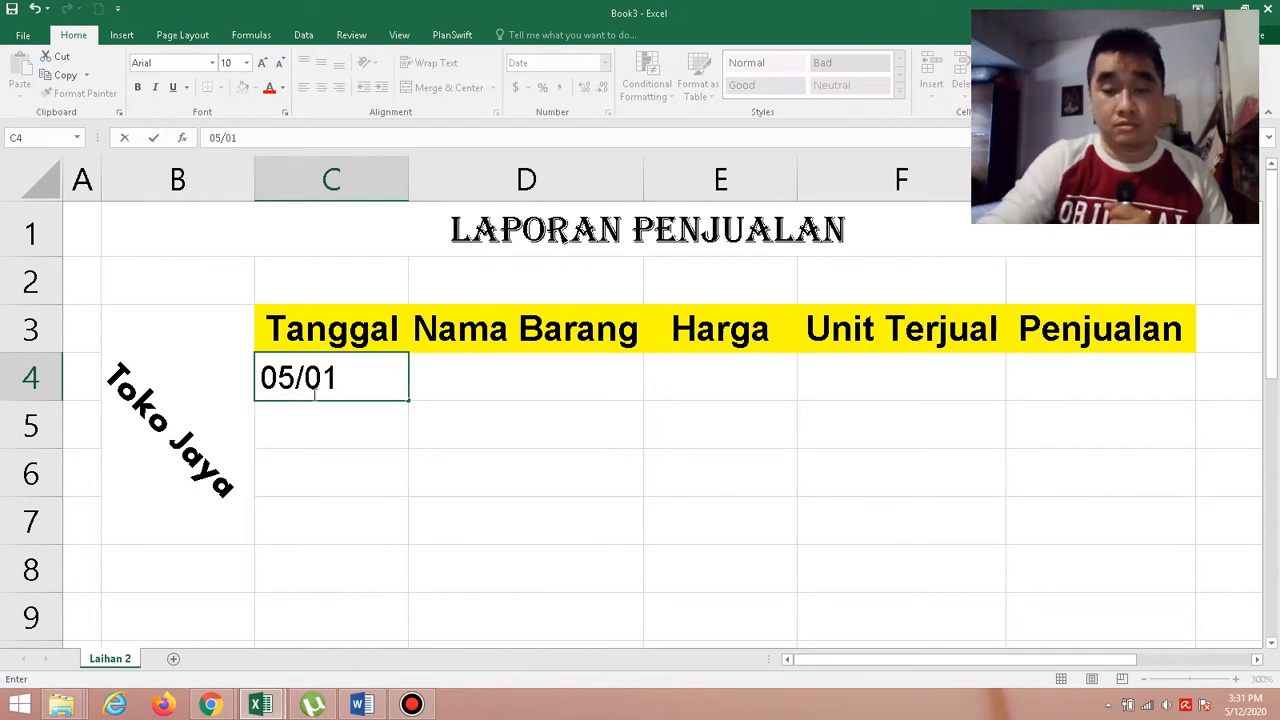
{"action": "type", "text": "/2"}
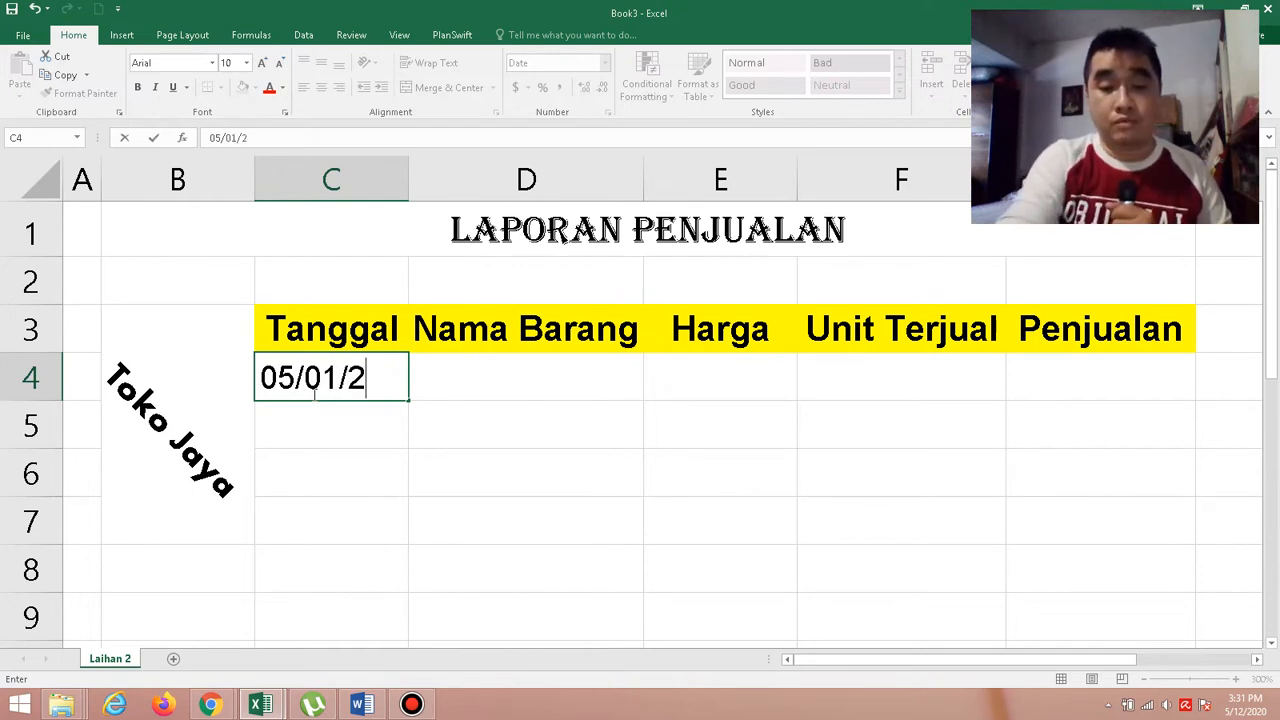
{"action": "type", "text": "020"}
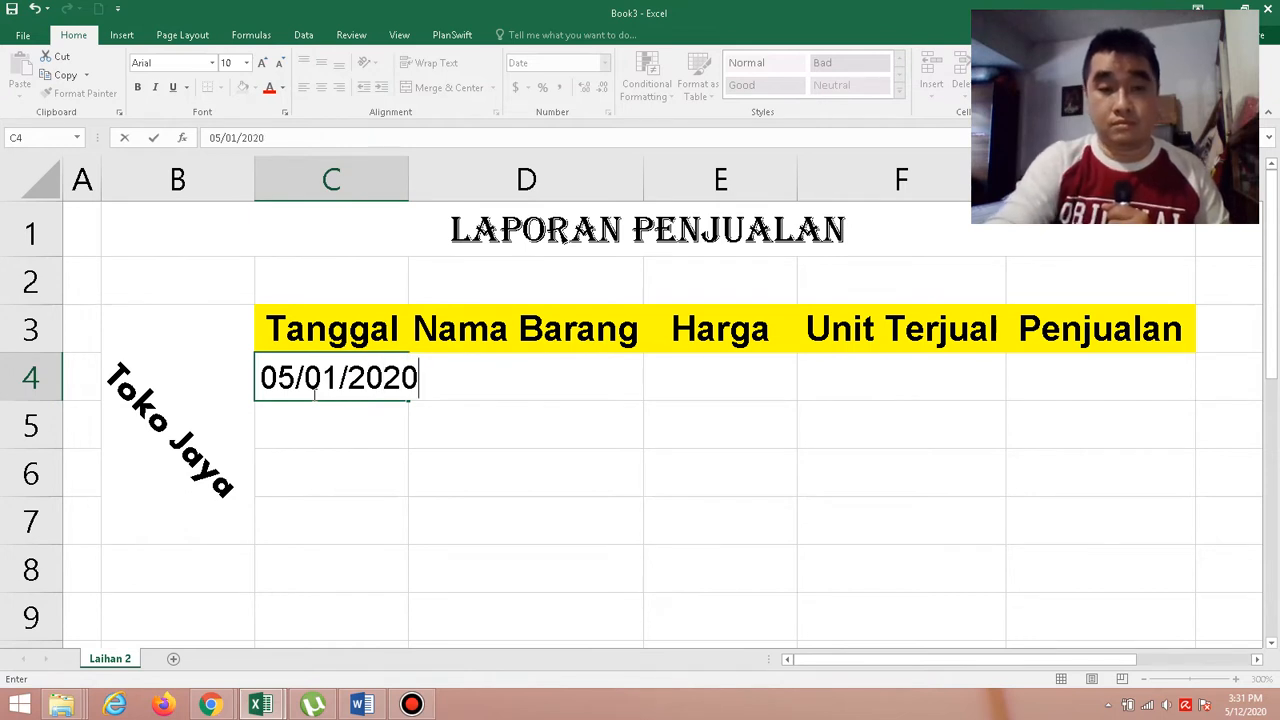
{"action": "key", "text": "Return"}
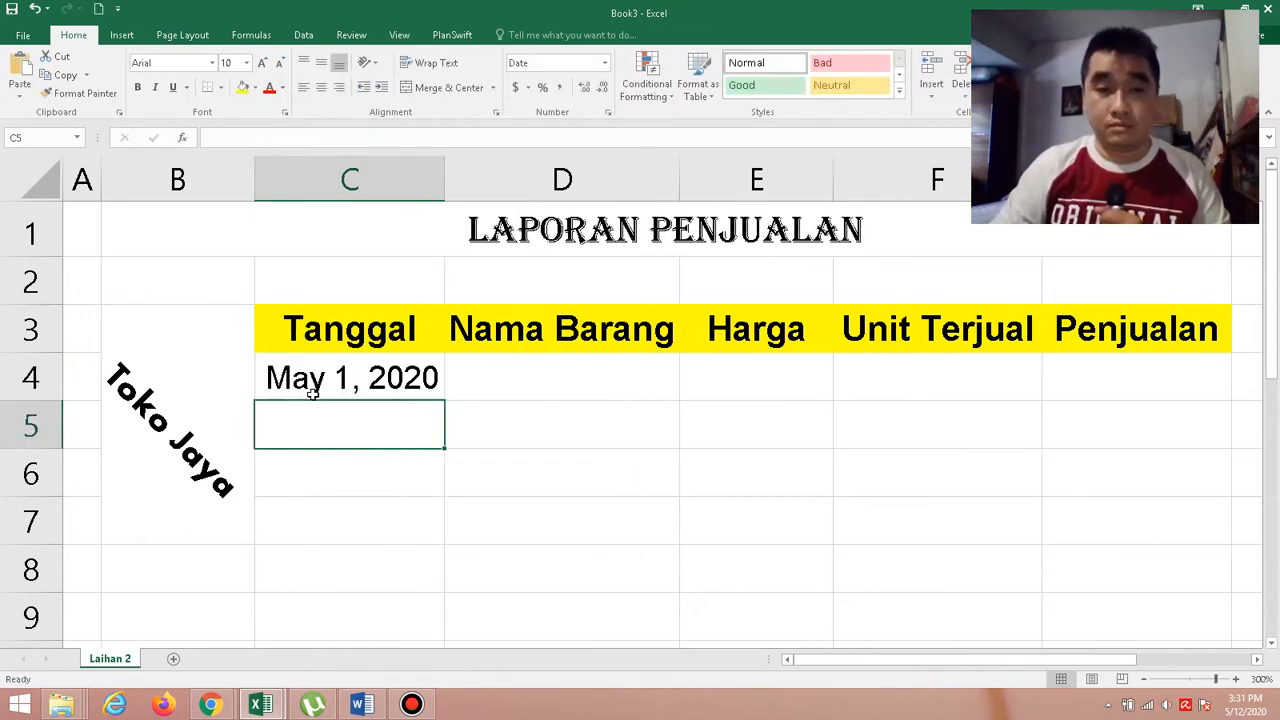
Enter the second record's date, 05/02/2020, in C5 under Tanggal.
{"action": "type", "text": "05"}
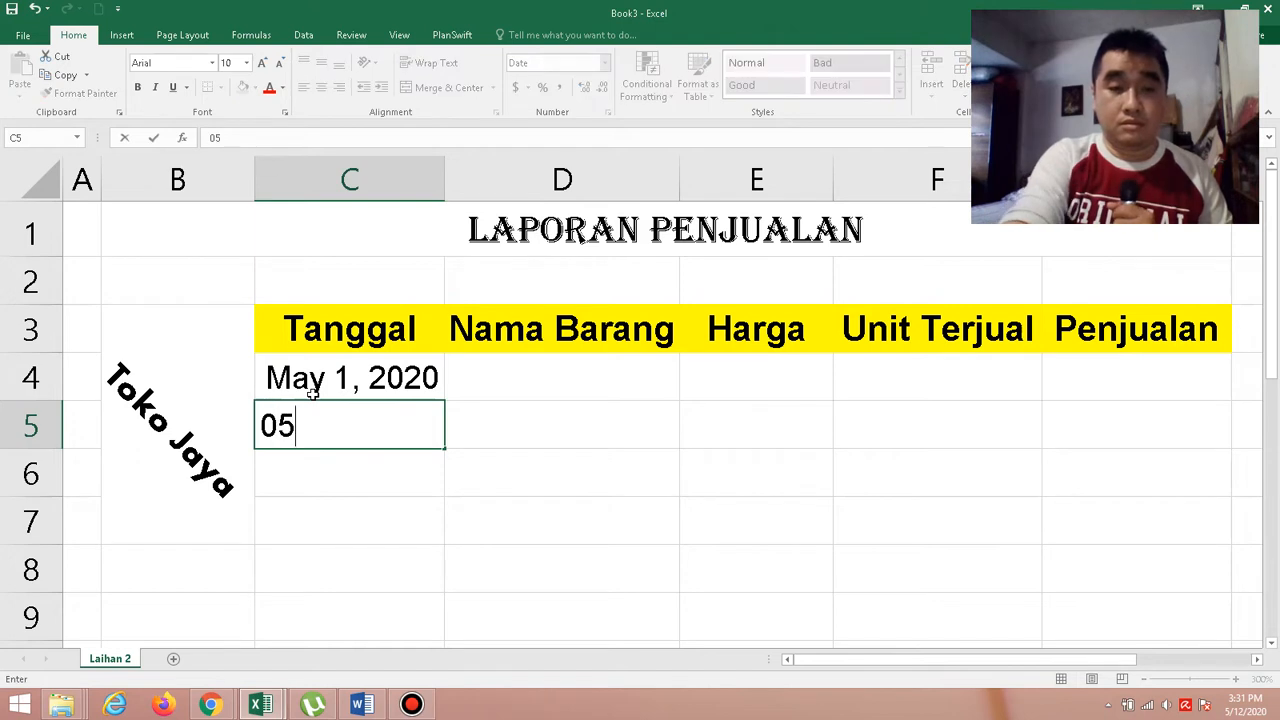
{"action": "type", "text": "/0"}
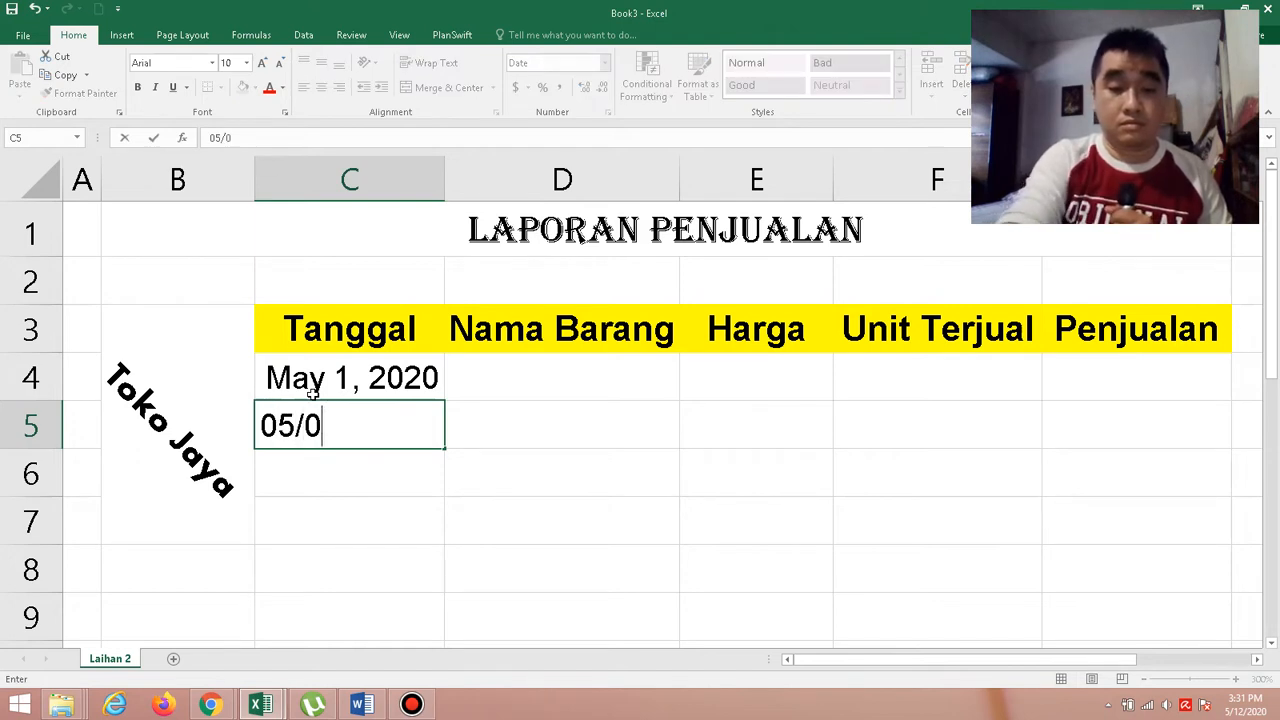
{"action": "type", "text": "2/202"}
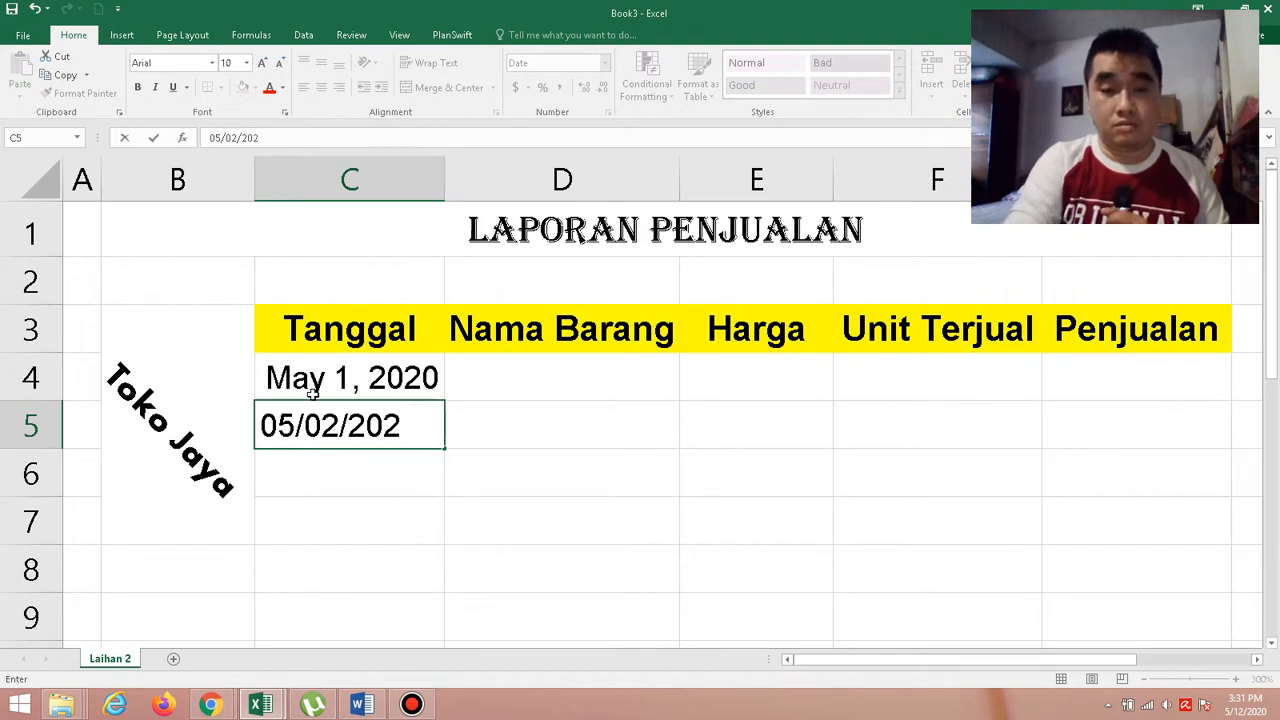
{"action": "type", "text": "0"}
{"action": "key", "text": "Return"}
Enter the third record's date, 05/03/2020, in C6 under Tanggal.
{"action": "type", "text": "055"}
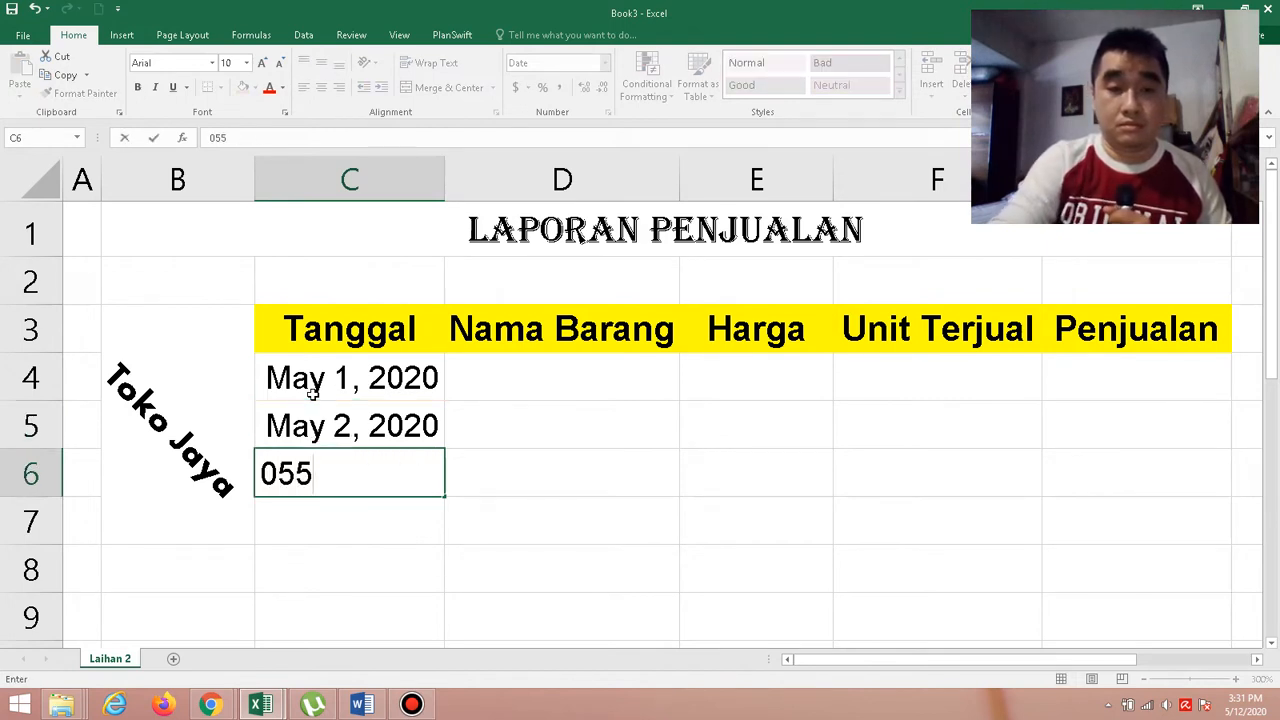
{"action": "key", "text": "BackSpace"}
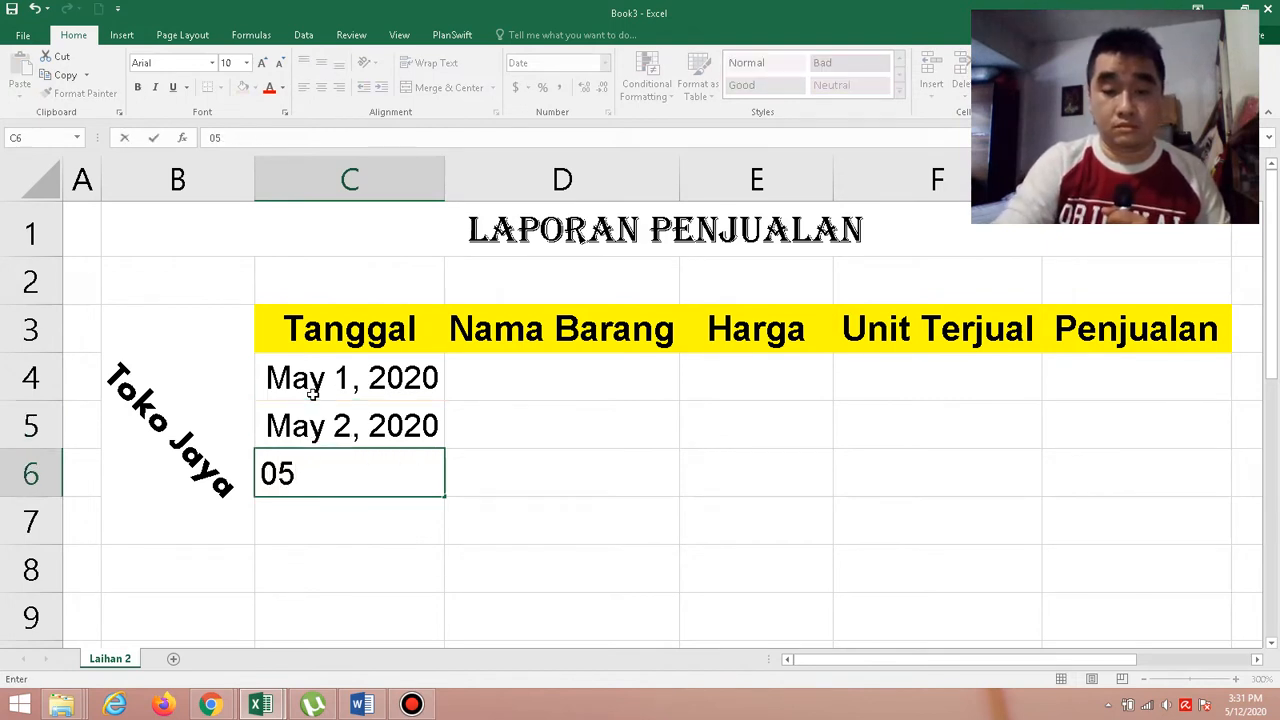
{"action": "type", "text": "/03"}
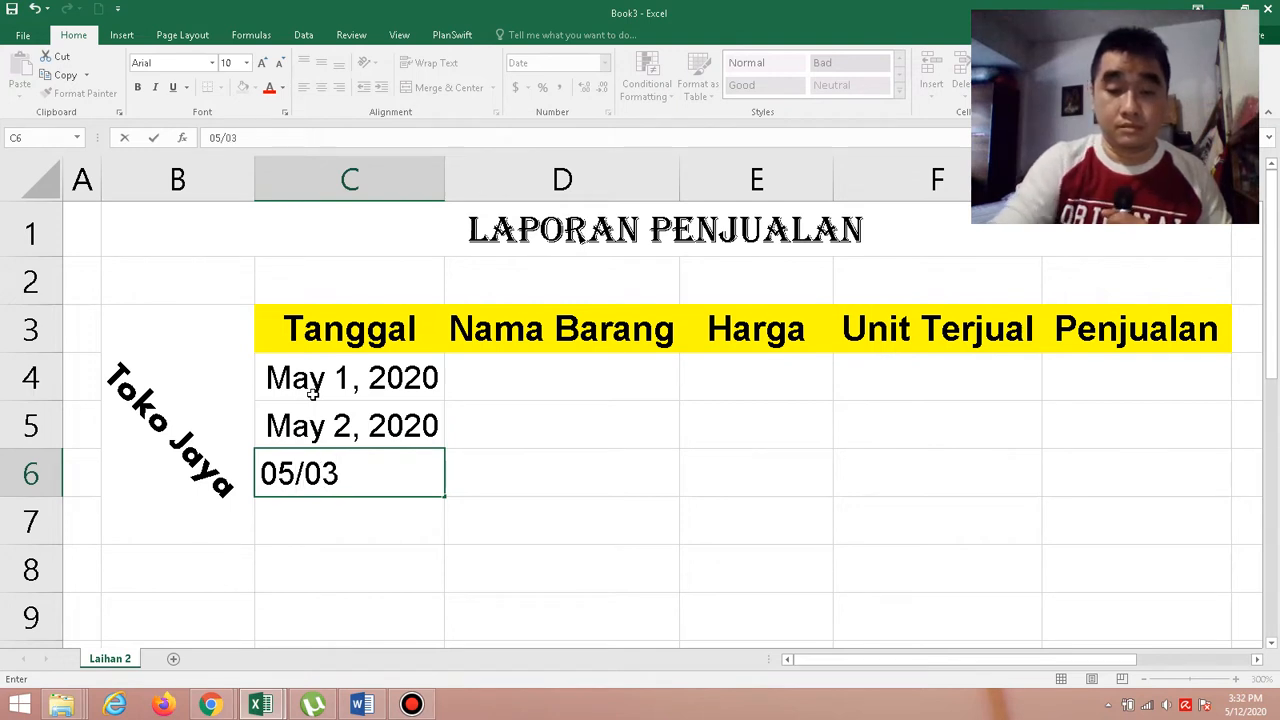
{"action": "type", "text": "/202"}
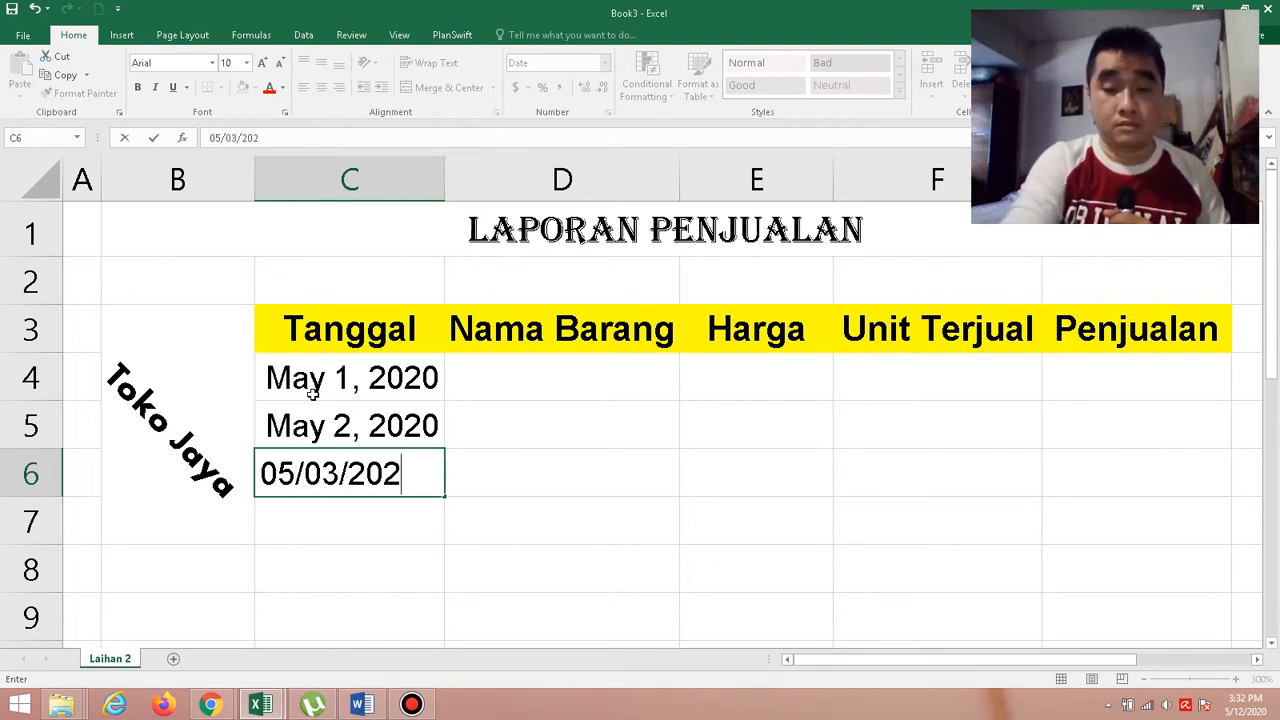
{"action": "type", "text": "0"}
{"action": "key", "text": "Return"}
Enter the fourth record's date, 05/04/2020, in C7 under Tanggal.
{"action": "type", "text": "0"}
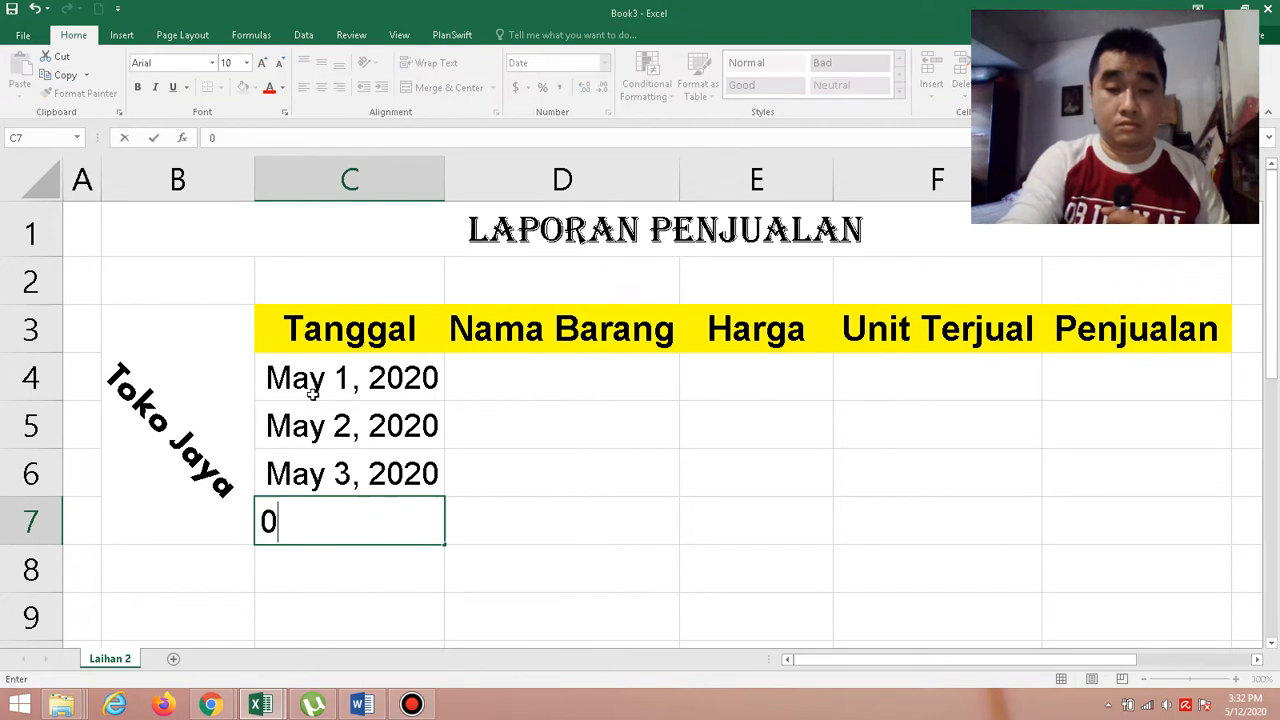
{"action": "type", "text": "5/04"}
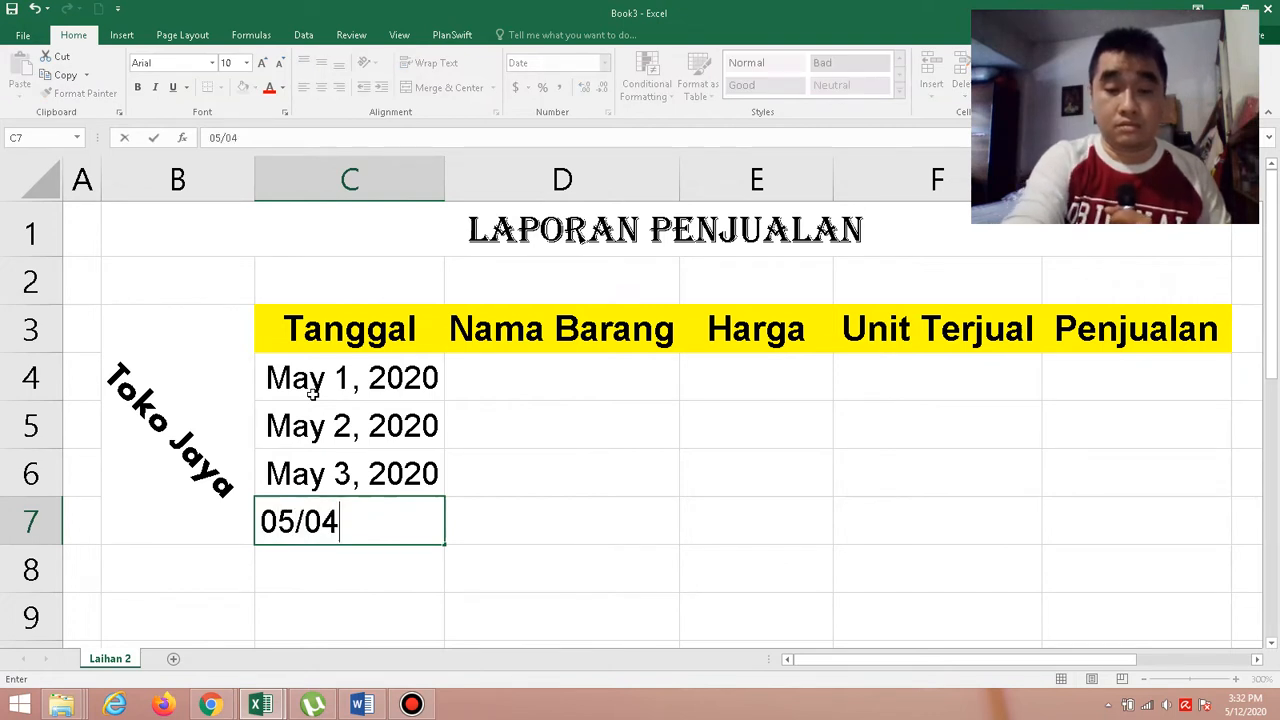
{"action": "type", "text": "/2020"}
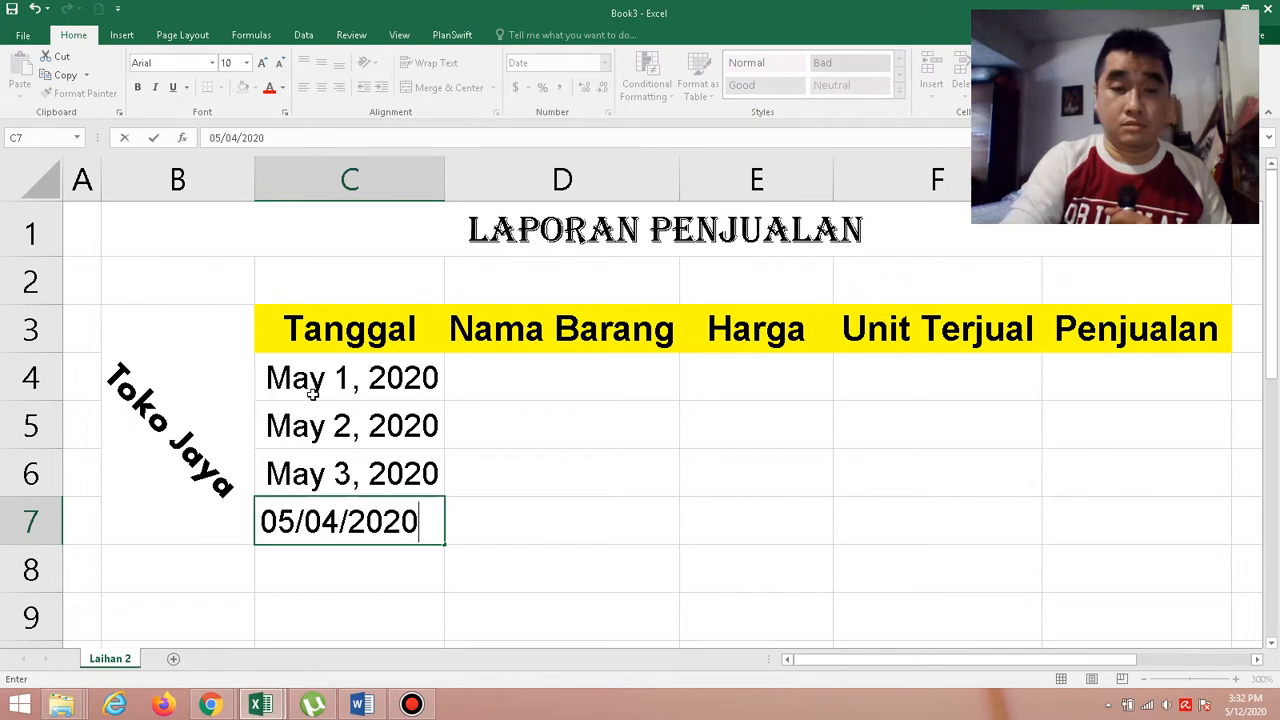
{"action": "key", "text": "Return"}
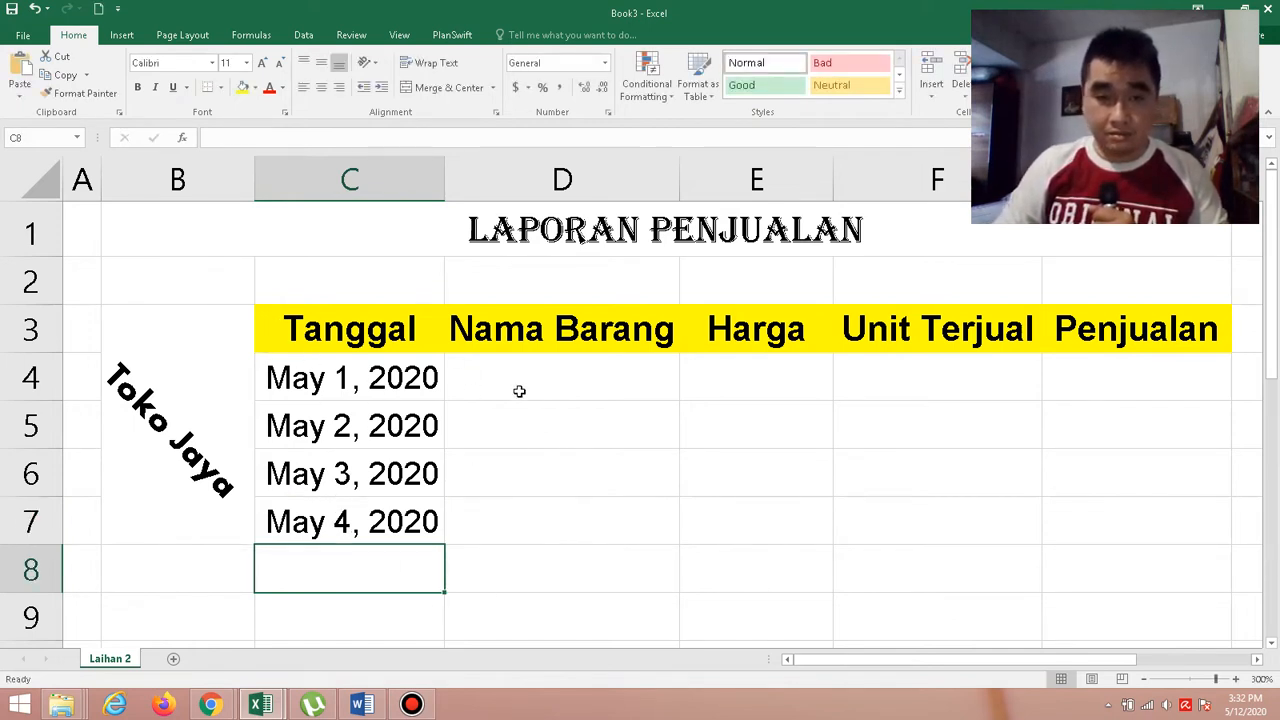
Check the first record in the Word exercise and enter Flashdisk 8GB in D4 of the Book3 Excel workbook, under Nama Barang.
{"action": "left_click", "coordinate": [362, 705]}
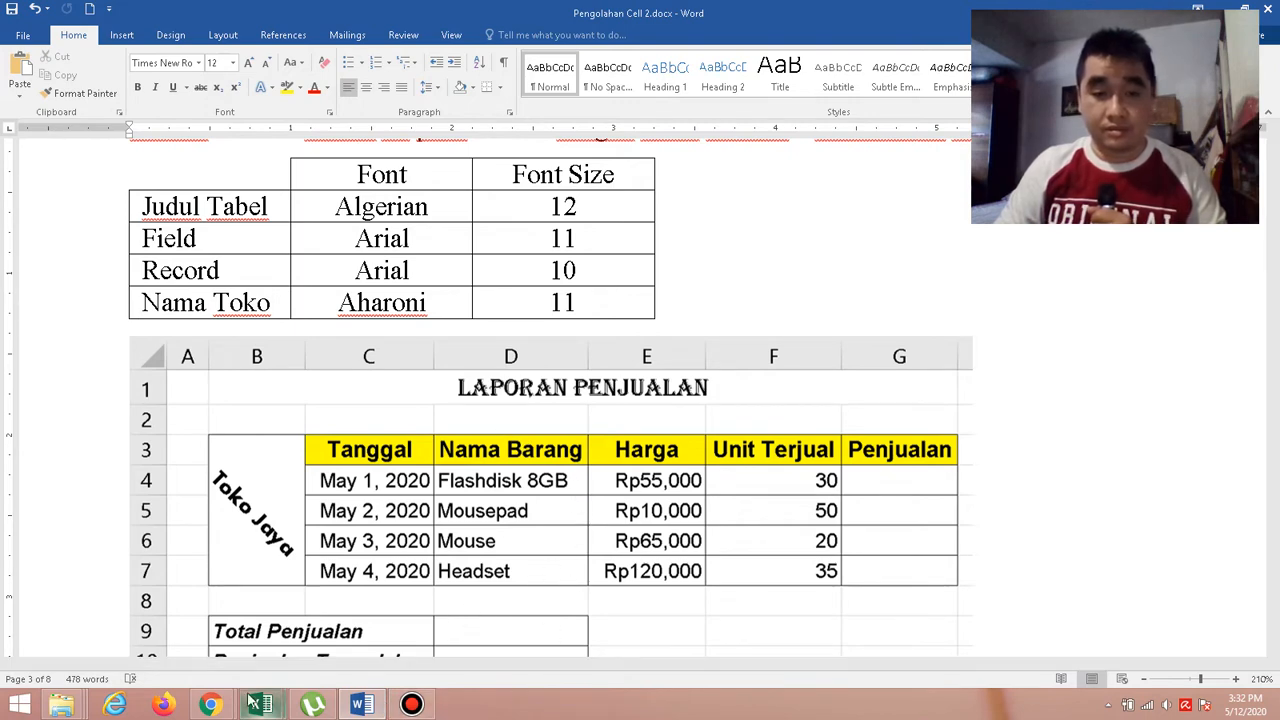
{"action": "mouse_move", "coordinate": [262, 705]}
{"action": "left_click", "coordinate": [358, 641]}
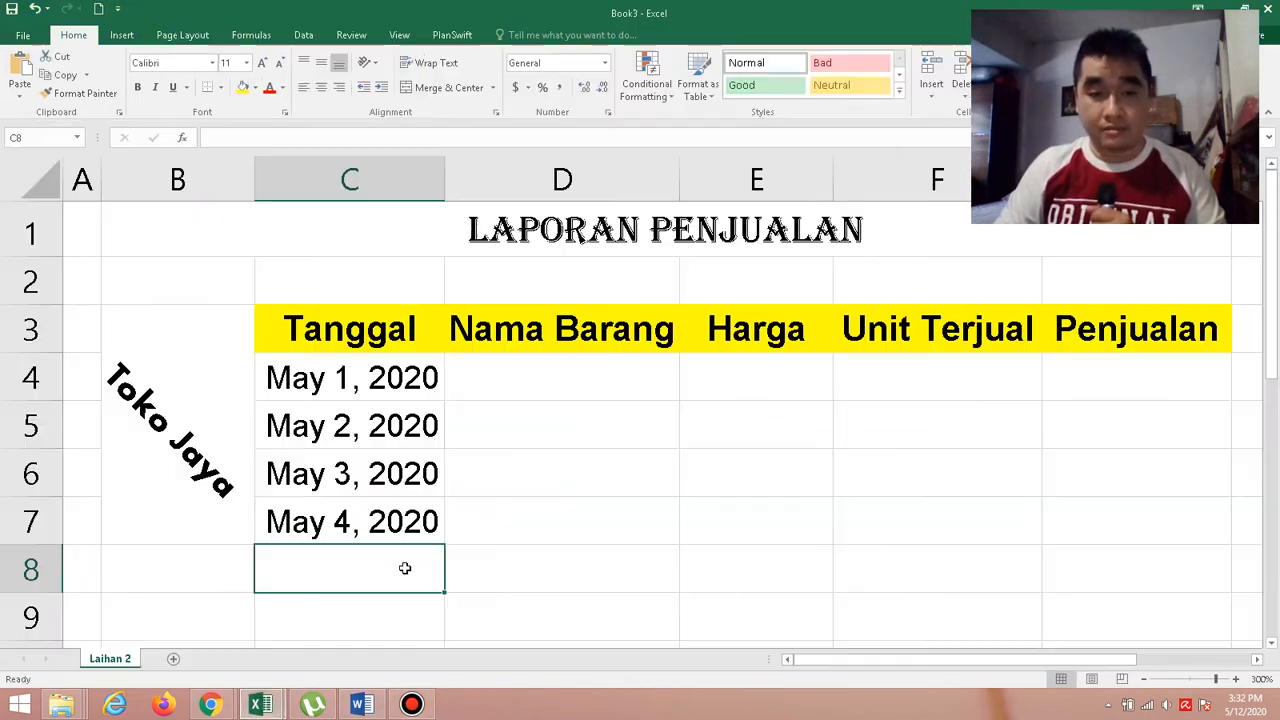
{"action": "left_click", "coordinate": [529, 387]}
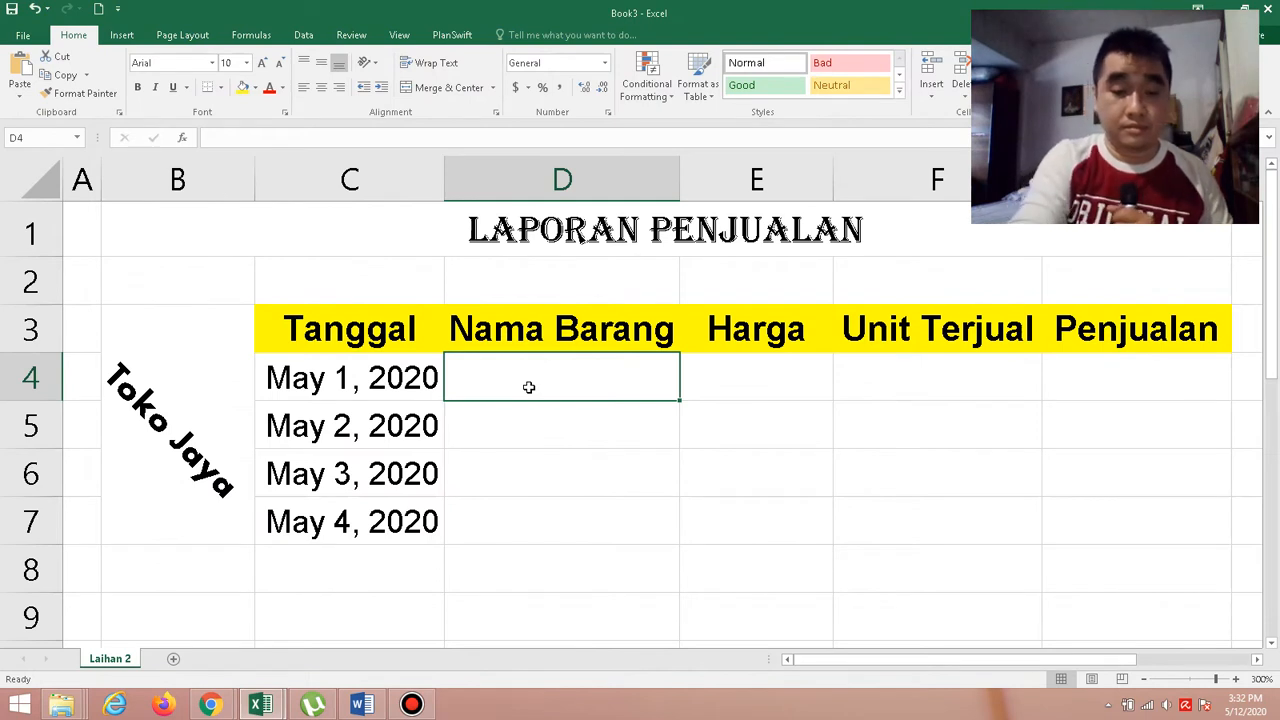
{"action": "type", "text": "Flas"}
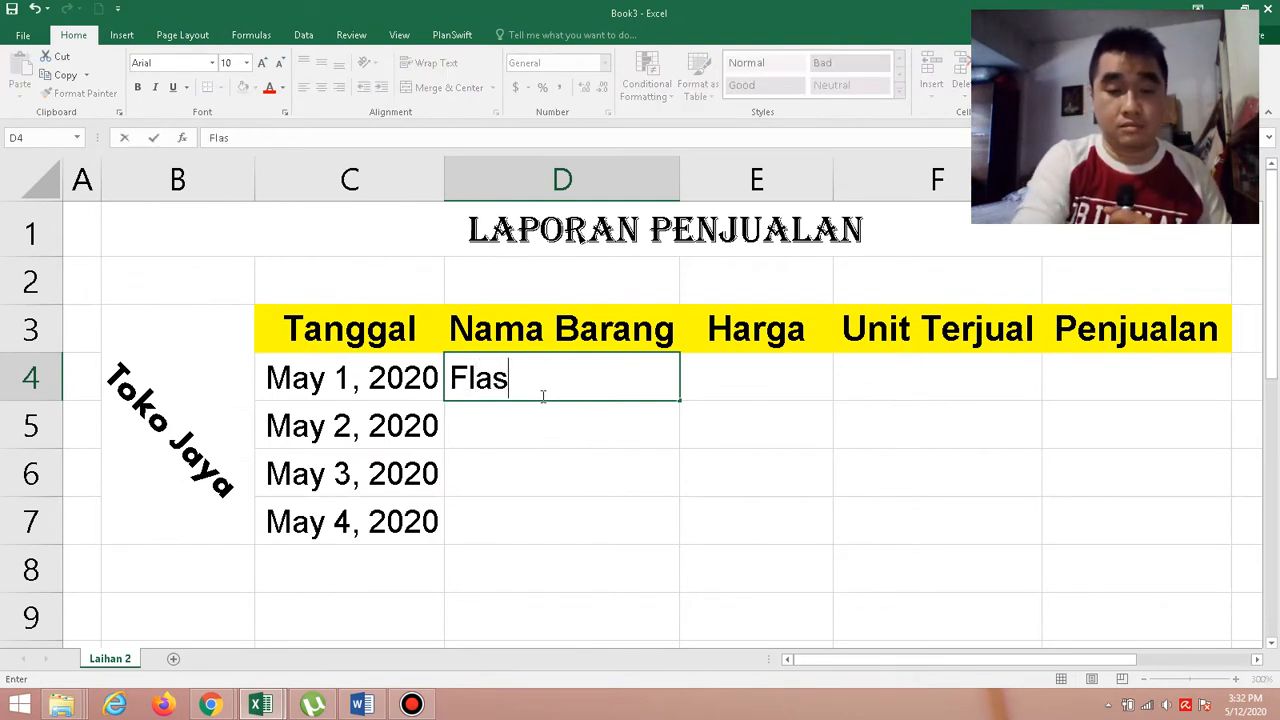
{"action": "type", "text": "hdis"}
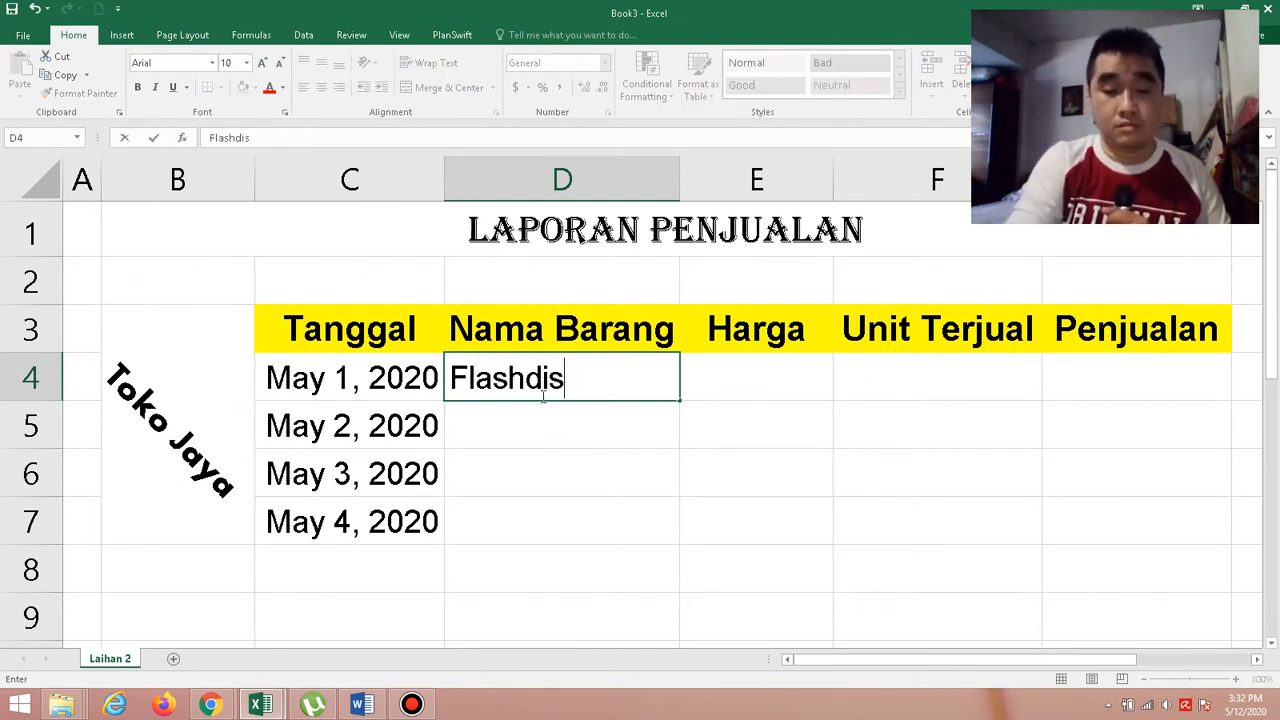
{"action": "type", "text": "k 8"}
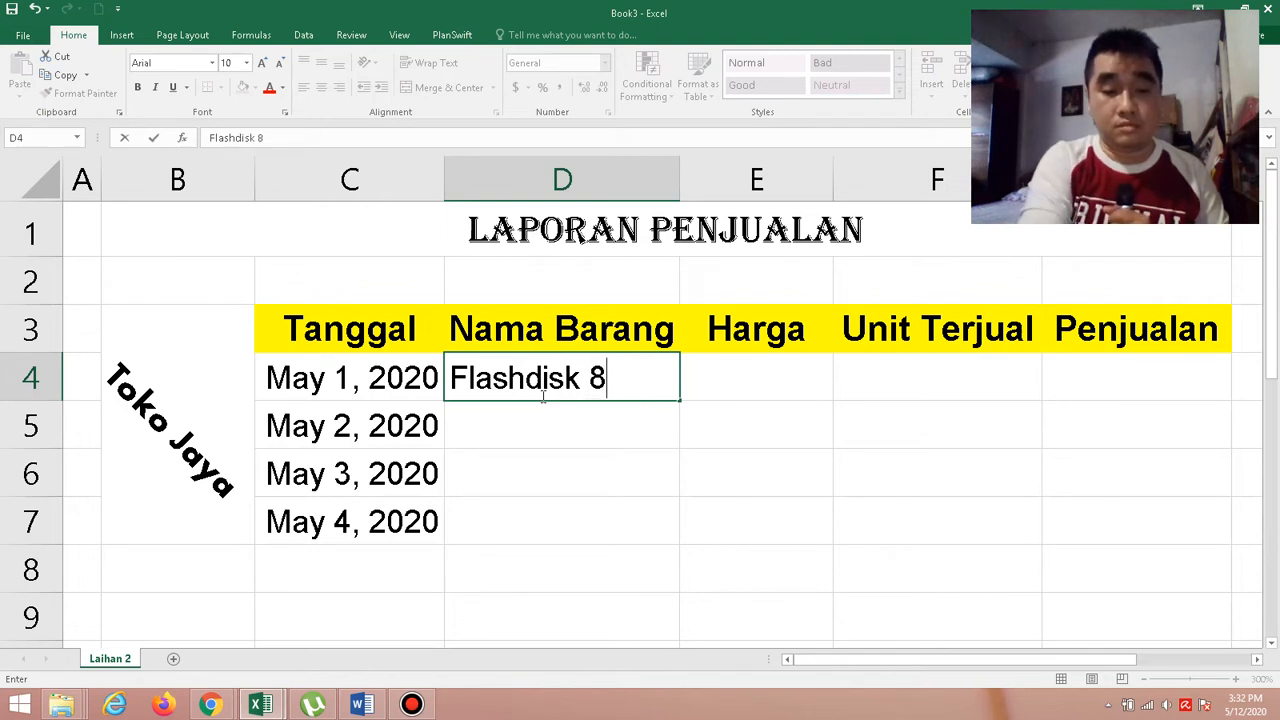
{"action": "type", "text": "GB"}
{"action": "key", "text": "Return"}
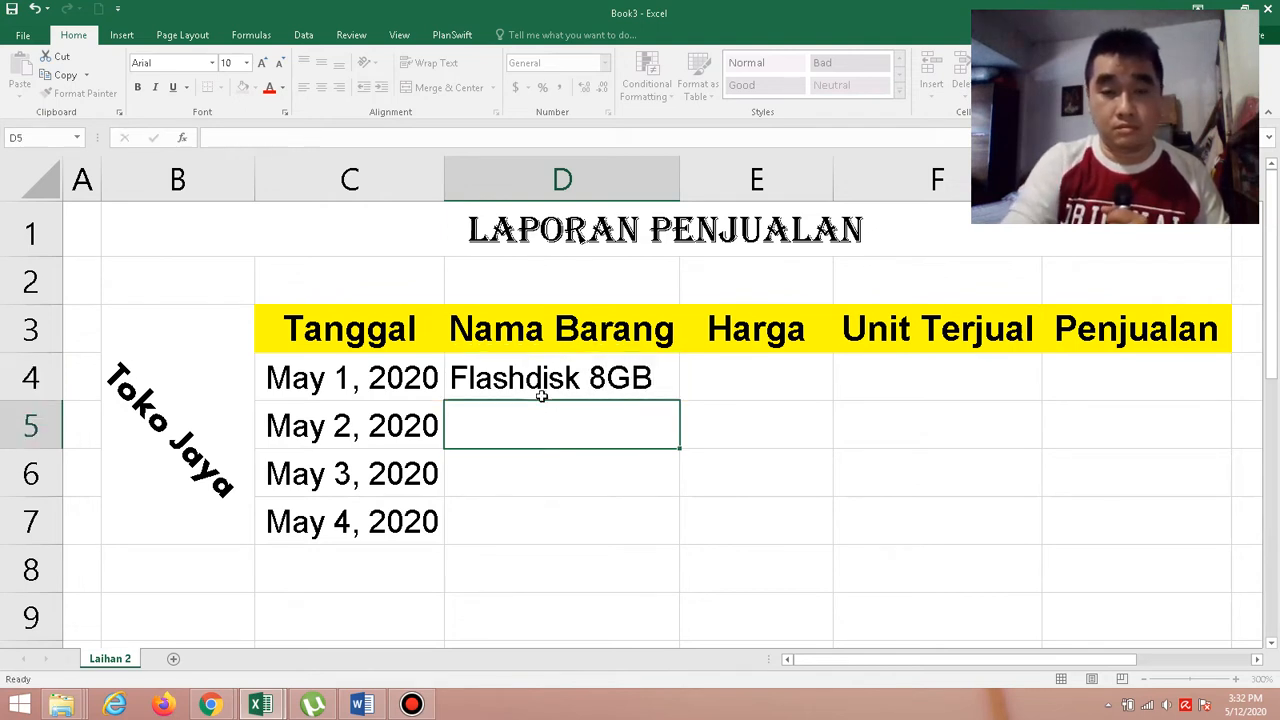
Enter the second record's item name, Mousepad, in D5 under Nama Barang.
{"action": "type", "text": "Mousepad"}
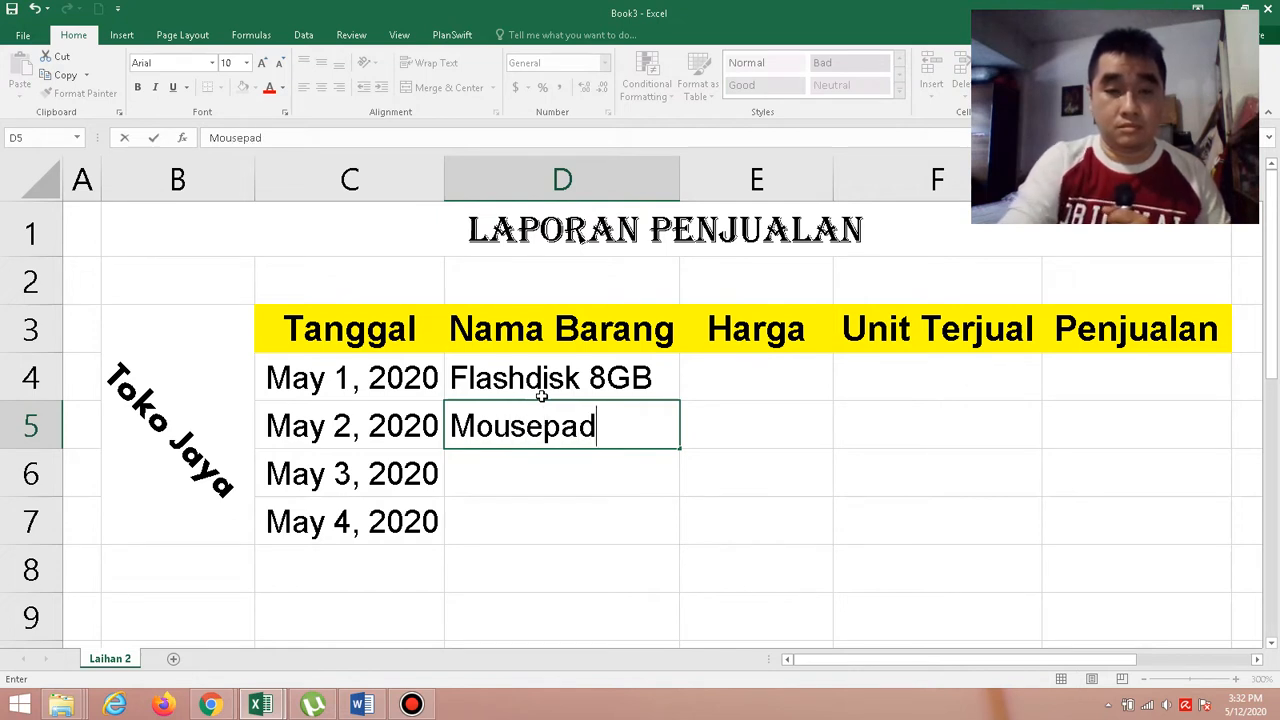
{"action": "key", "text": "Return"}
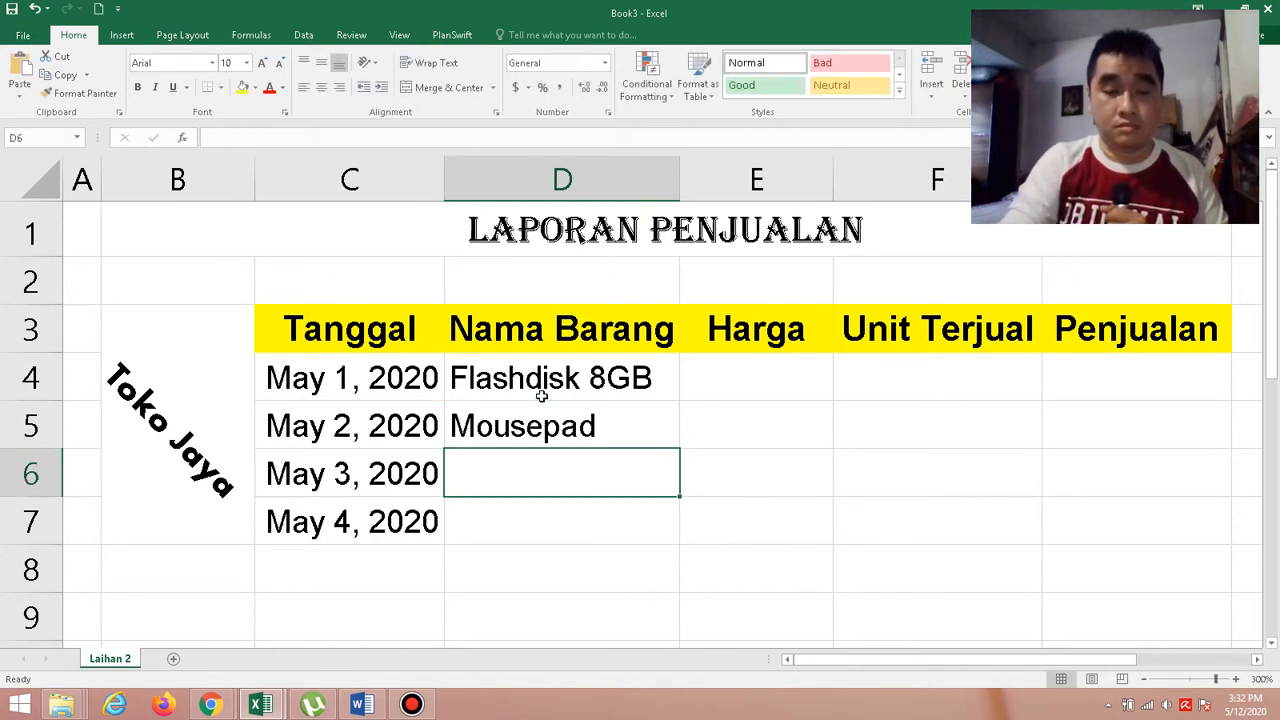
Enter the remaining item names under Nama Barang: Mouse in D6 and Headset in D7.
{"action": "type", "text": "Mouse"}
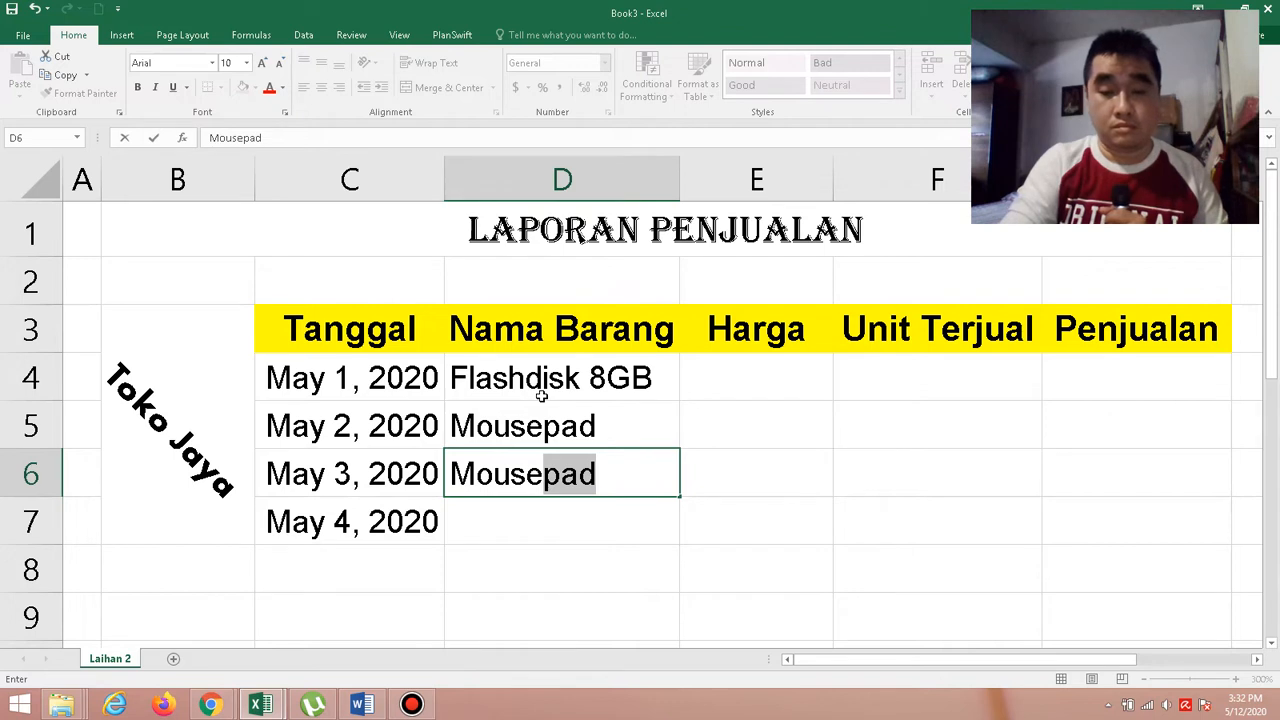
{"action": "key", "text": "Delete"}
{"action": "key", "text": "Return"}
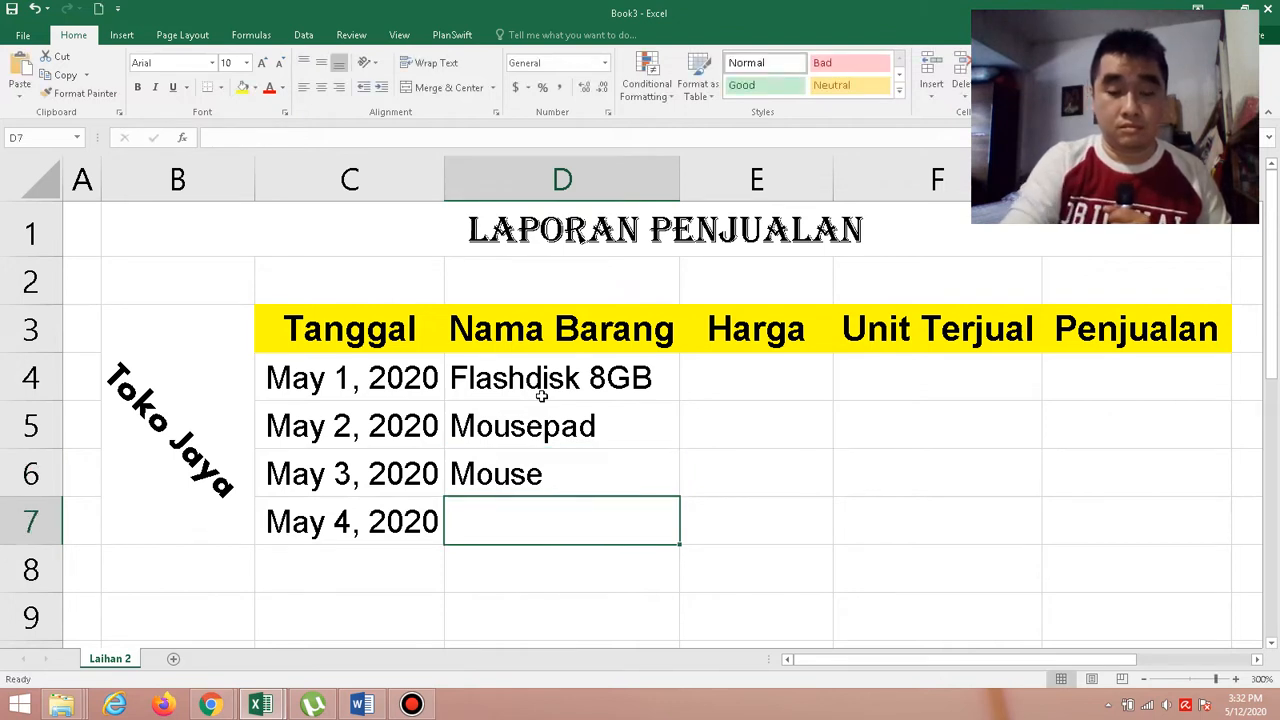
{"action": "type", "text": "Headset"}
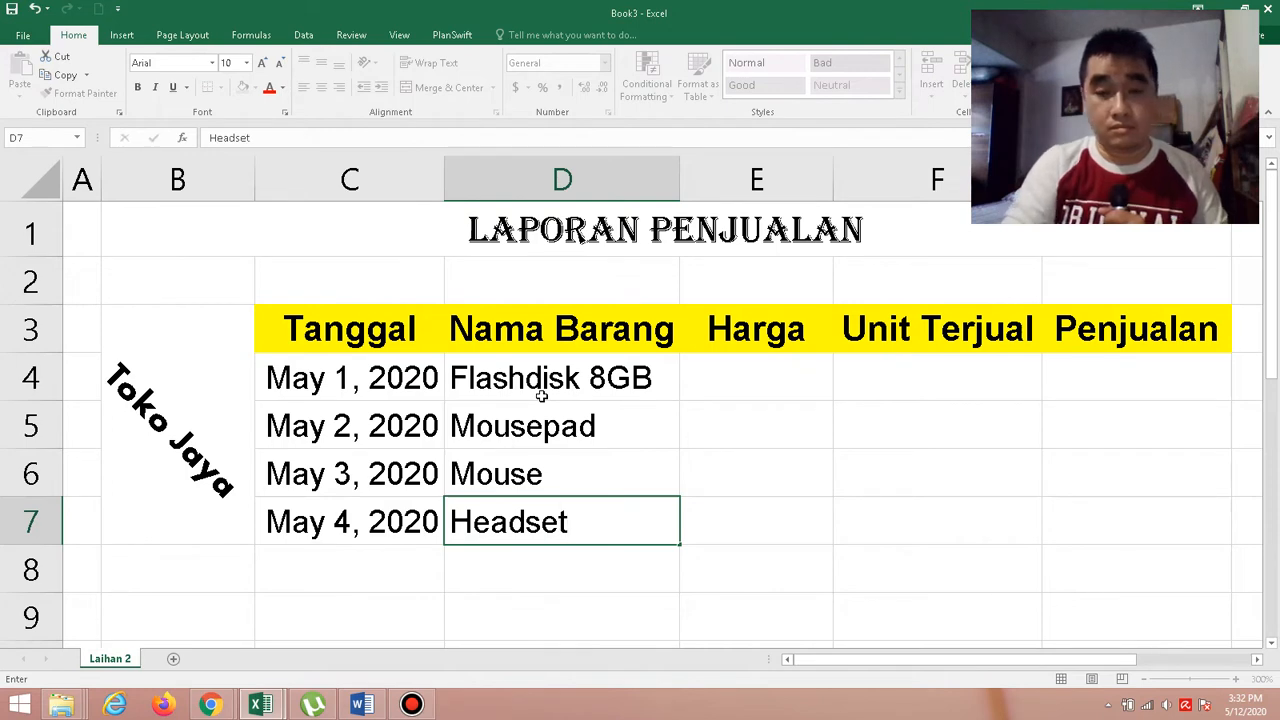
{"action": "key", "text": "Return"}
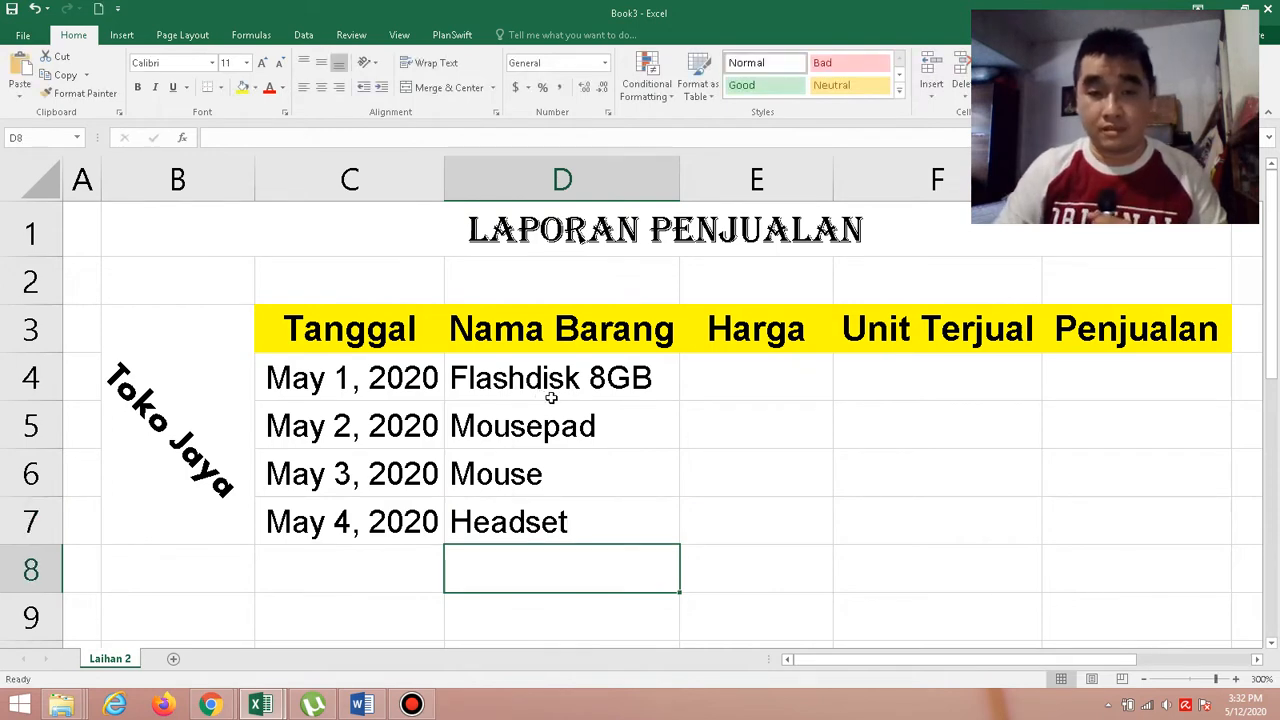
Check the Harga column in the Word exercise and assign the Currency number category to E4:E7 in the Book3 Excel workbook.
{"action": "left_click", "coordinate": [362, 705]}
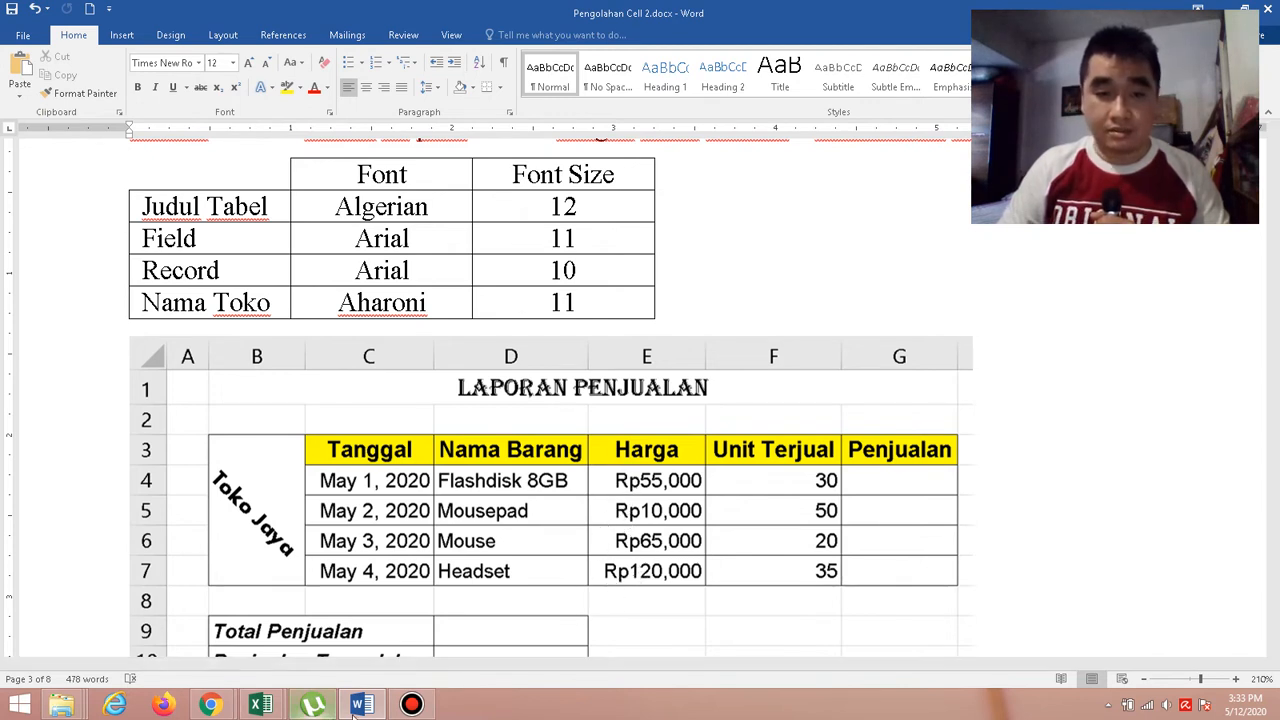
{"action": "mouse_move", "coordinate": [260, 705]}
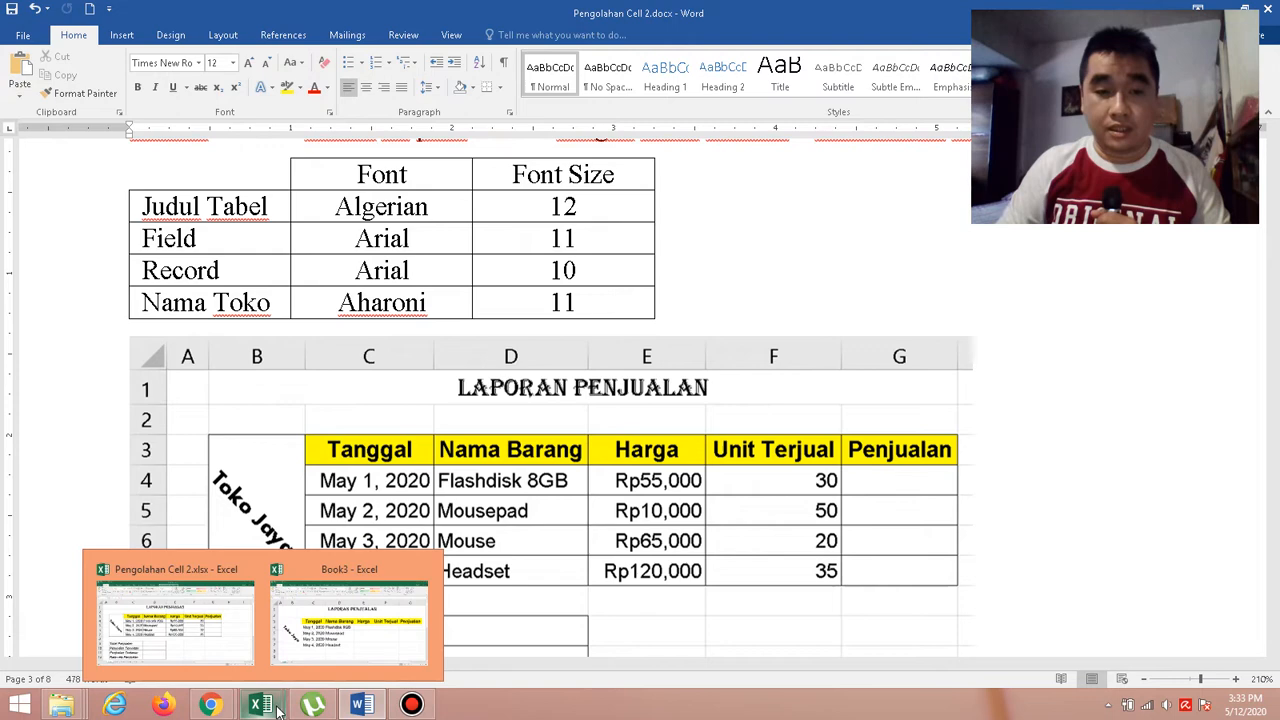
{"action": "left_click", "coordinate": [352, 644]}
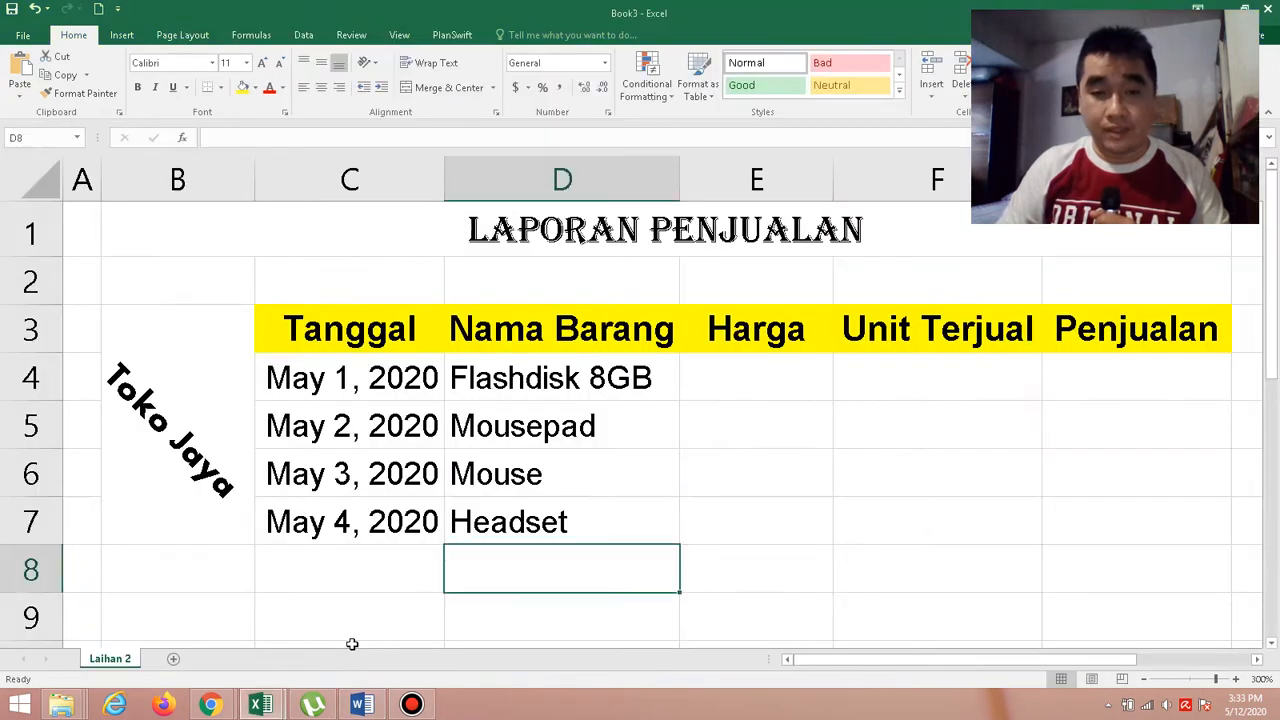
{"action": "left_click", "coordinate": [756, 381]}
{"action": "left_click_drag", "start_coordinate": [756, 381], "coordinate": [757, 531]}
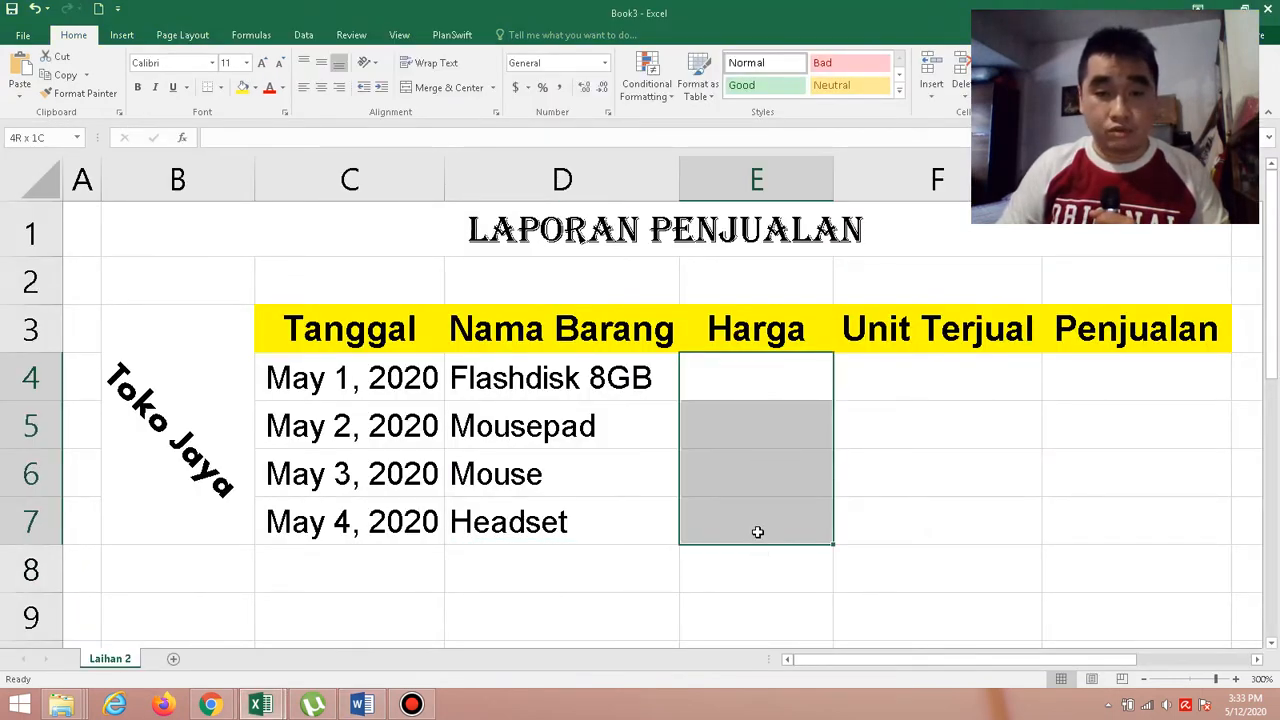
{"action": "right_click", "coordinate": [747, 430]}
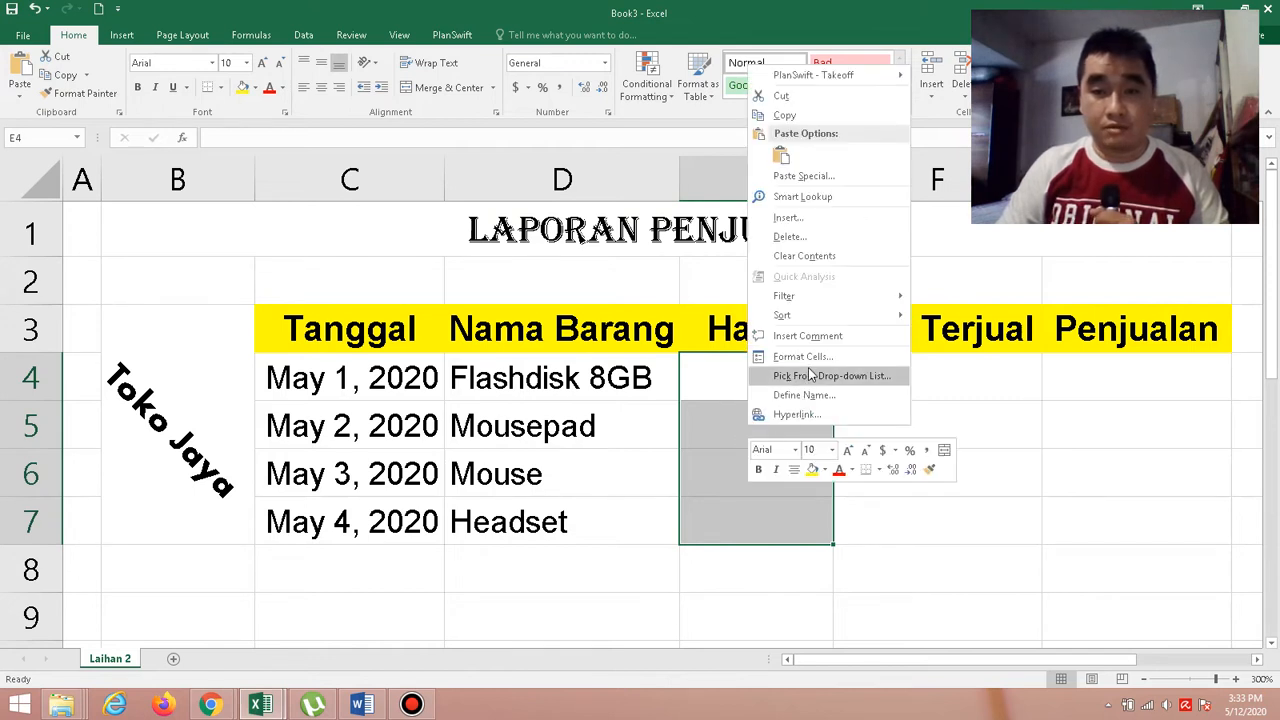
{"action": "left_click", "coordinate": [810, 358]}
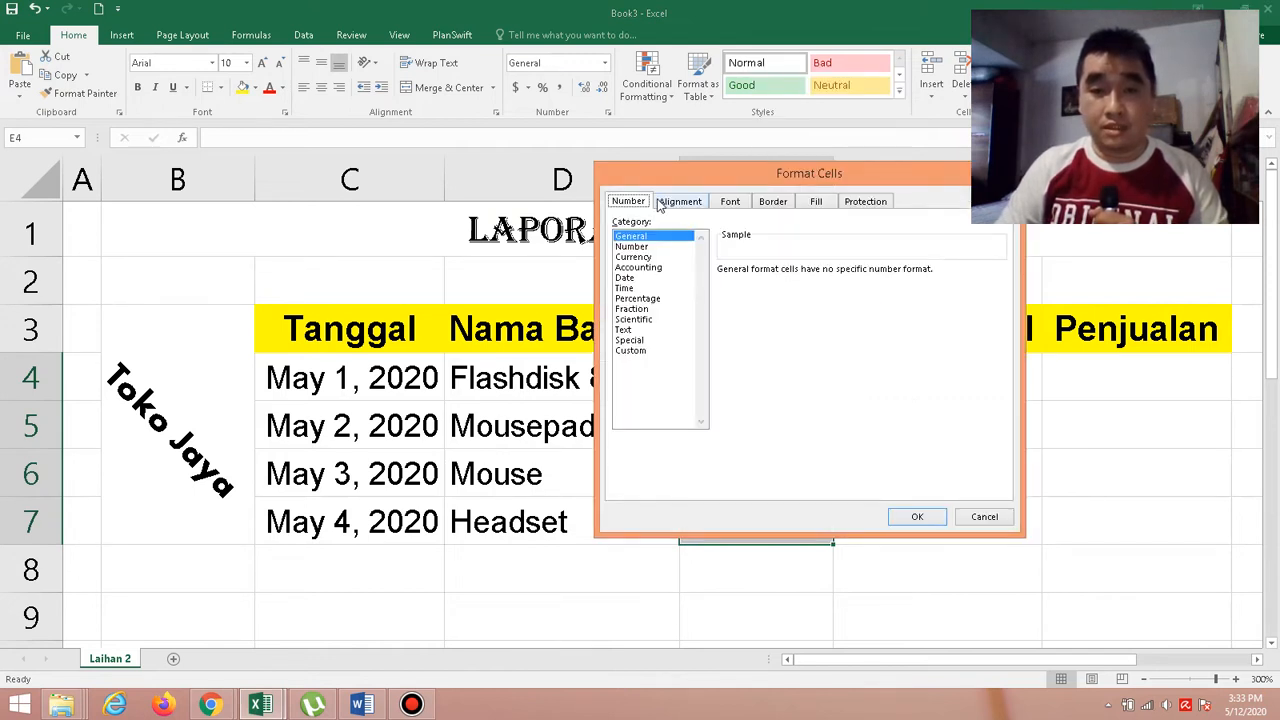
{"action": "left_click_drag", "start_coordinate": [747, 170], "coordinate": [331, 176]}
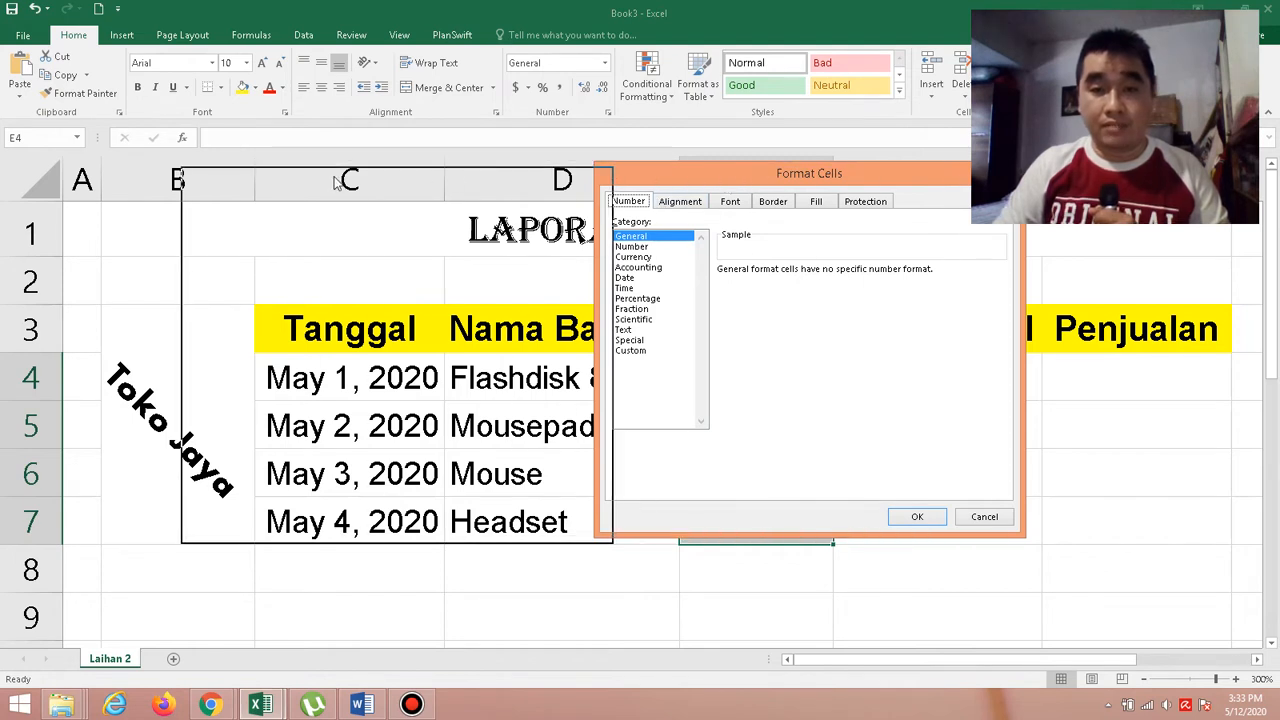
{"action": "left_click", "coordinate": [224, 264]}
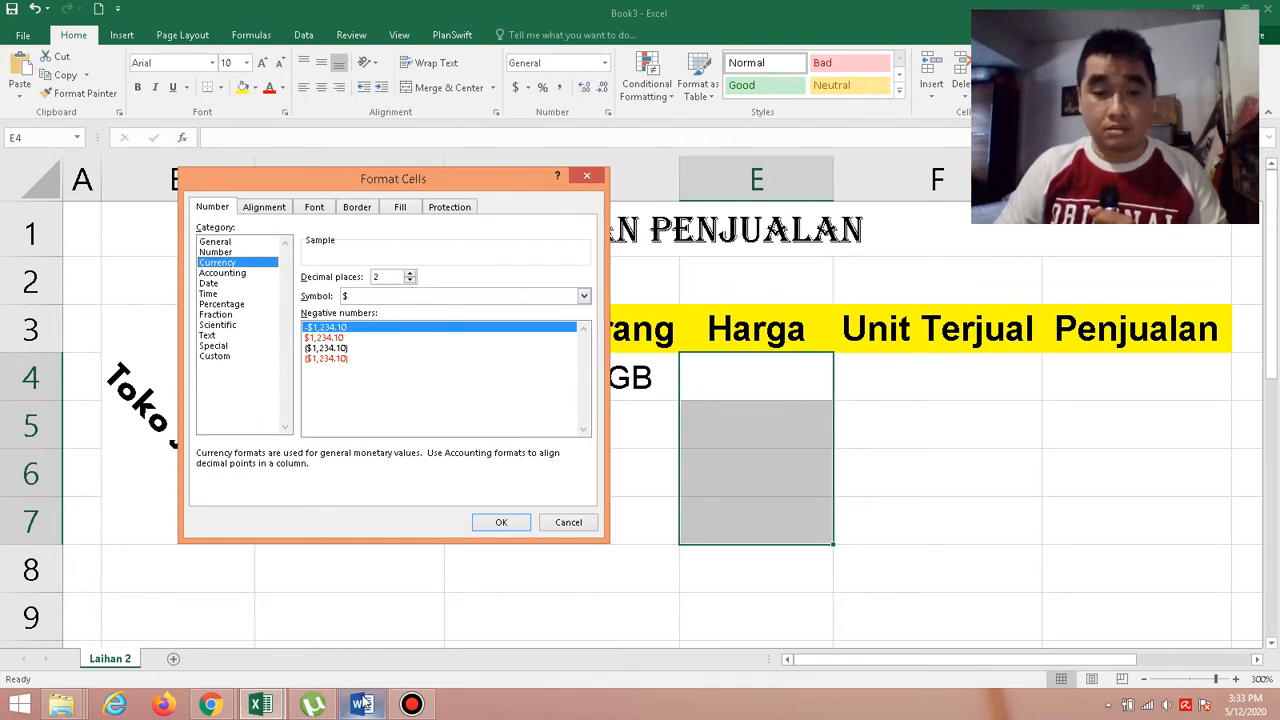
Compare with the prices in the Word exercise and set the currency format's decimal places to 0 for the Harga cells.
{"action": "left_click", "coordinate": [363, 704]}
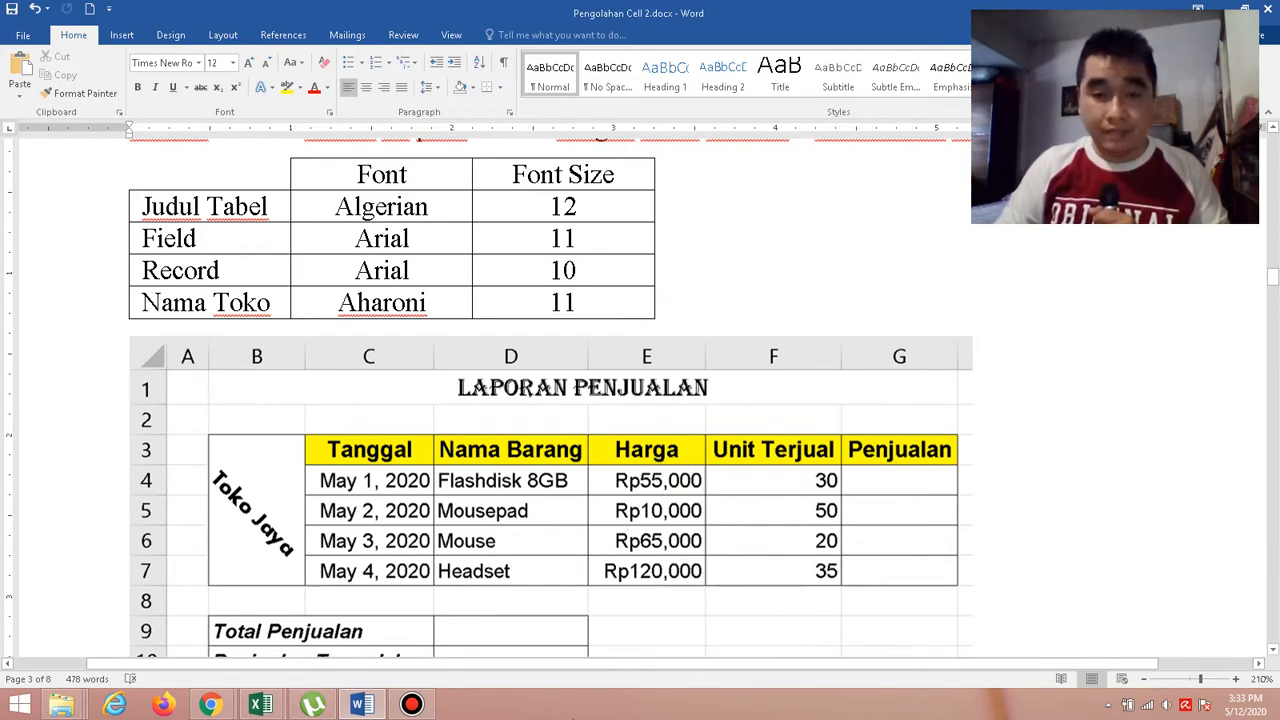
{"action": "mouse_move", "coordinate": [275, 706]}
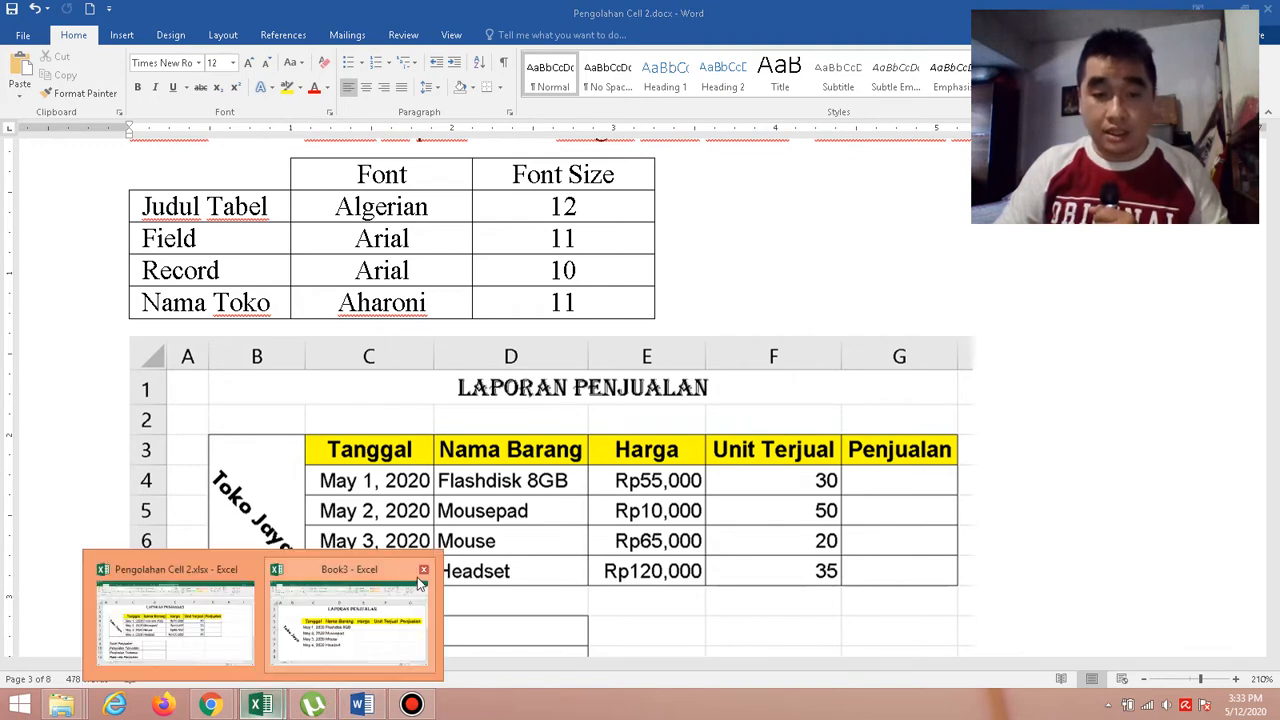
{"action": "left_click", "coordinate": [362, 628]}
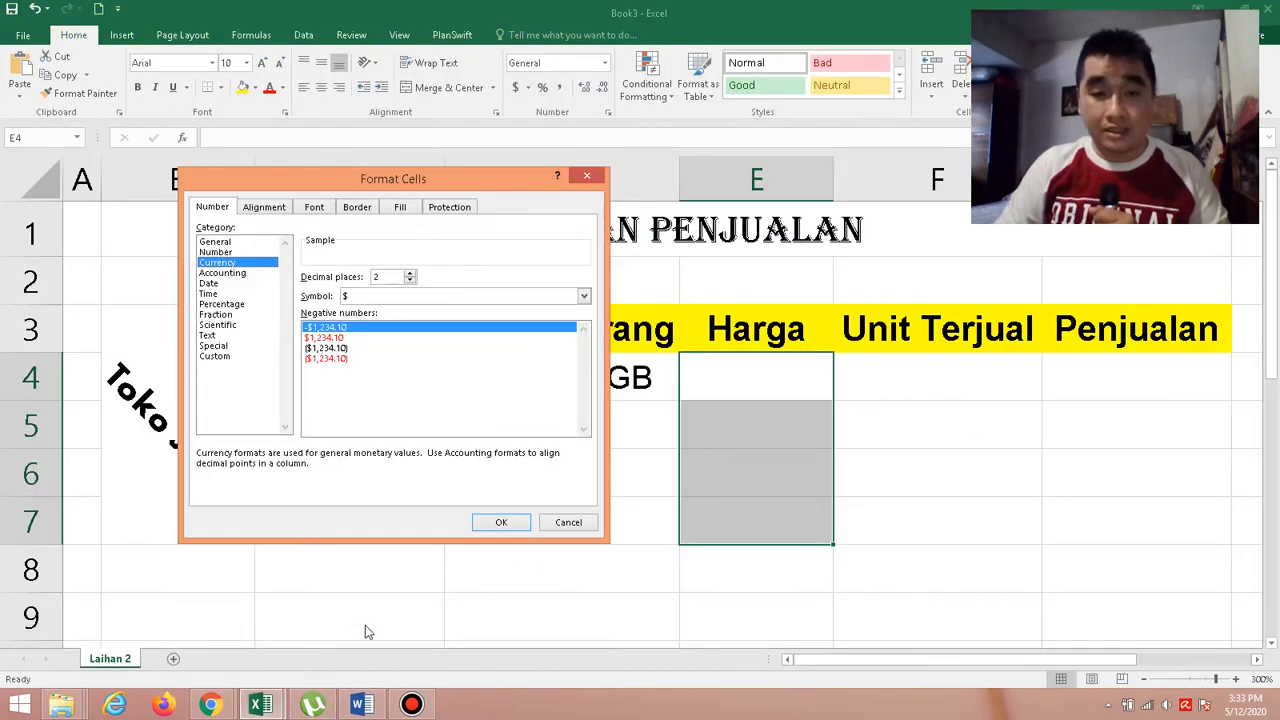
{"action": "left_click", "coordinate": [409, 280]}
{"action": "left_click", "coordinate": [409, 280]}
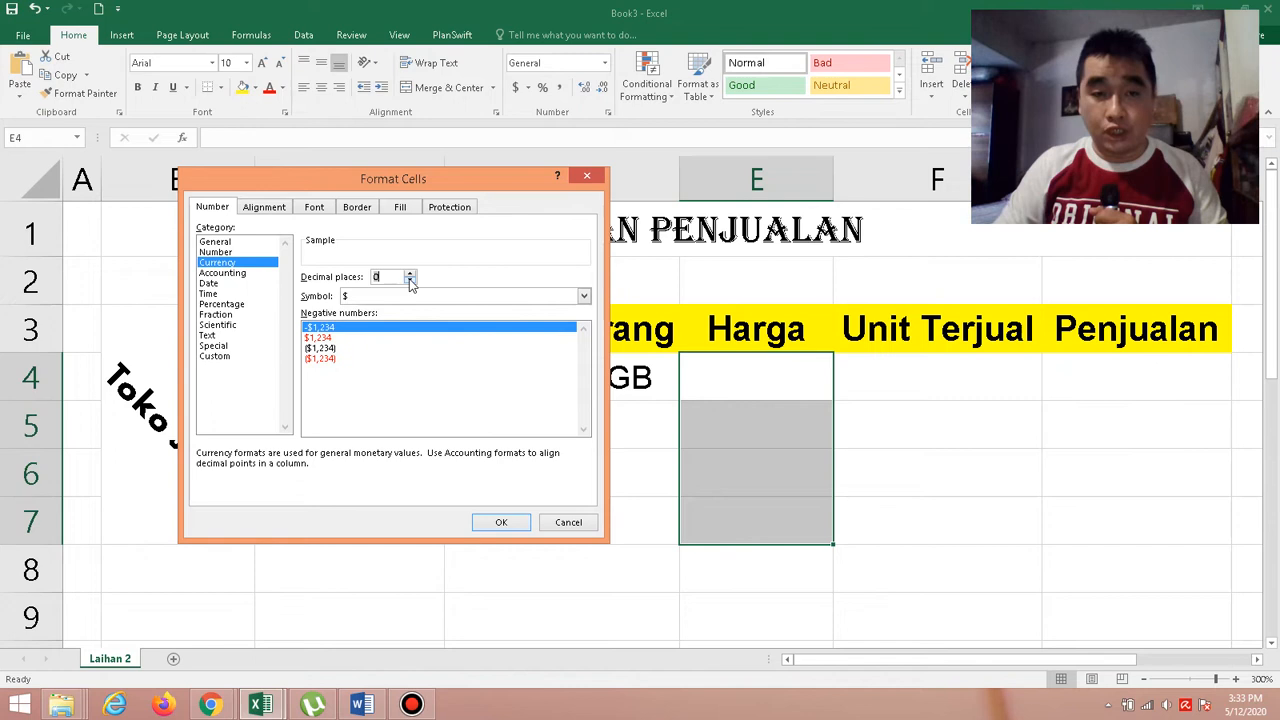
Set the currency symbol to Rp Indonesian for the Harga cells E4:E7 and apply the format.
{"action": "left_click", "coordinate": [584, 296]}
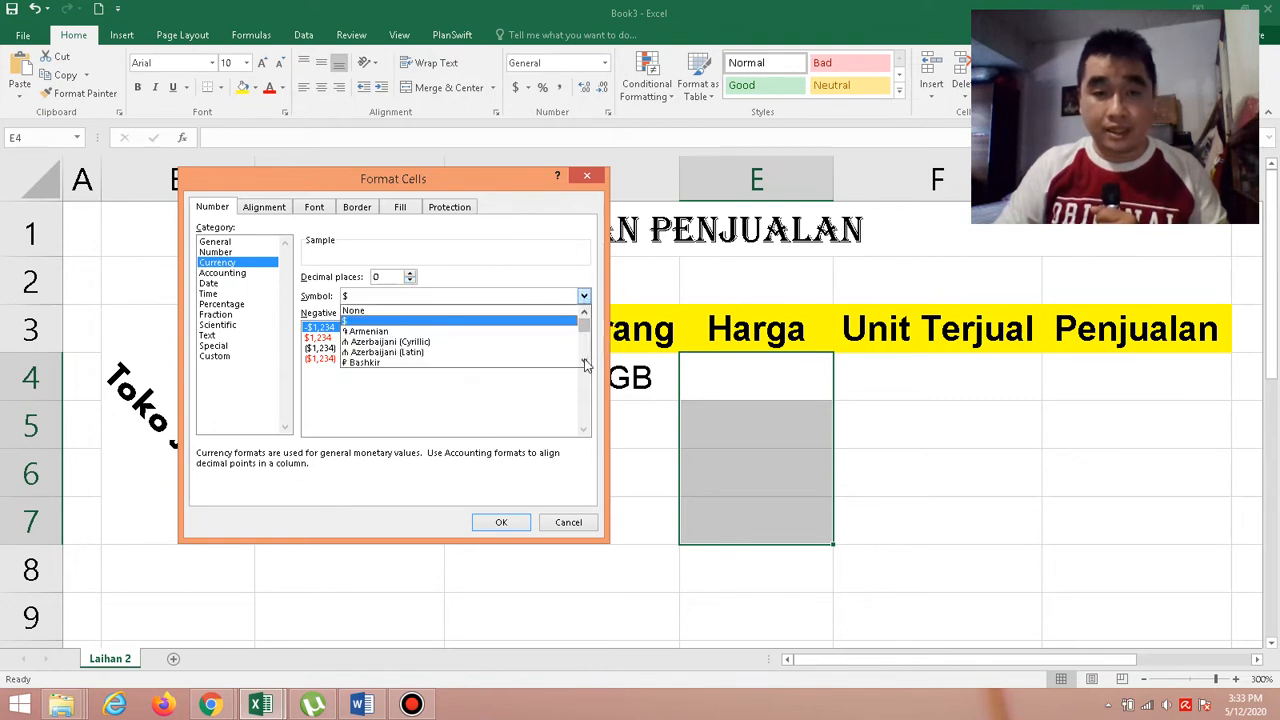
{"action": "scroll", "coordinate": [584, 366], "scroll_direction": "down", "scroll_amount": 15}
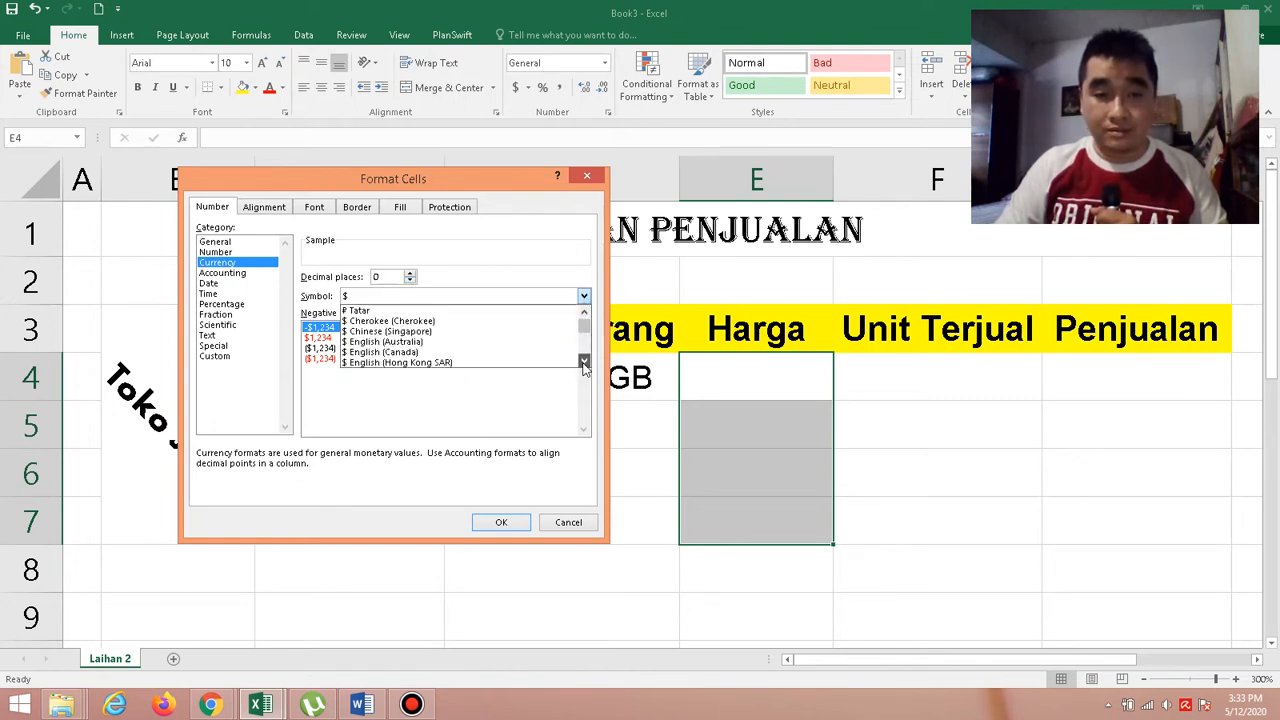
{"action": "scroll", "coordinate": [586, 340], "scroll_direction": "down", "scroll_amount": 5}
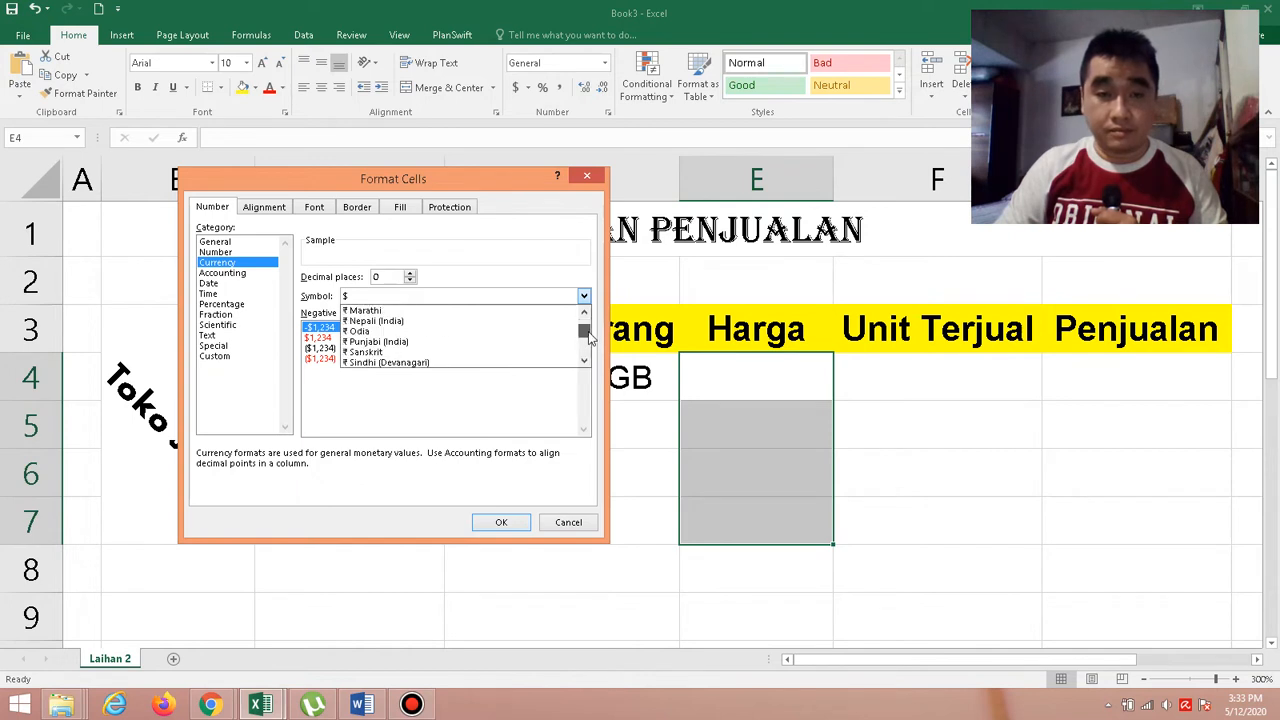
{"action": "scroll", "coordinate": [588, 340], "scroll_direction": "down", "scroll_amount": 5}
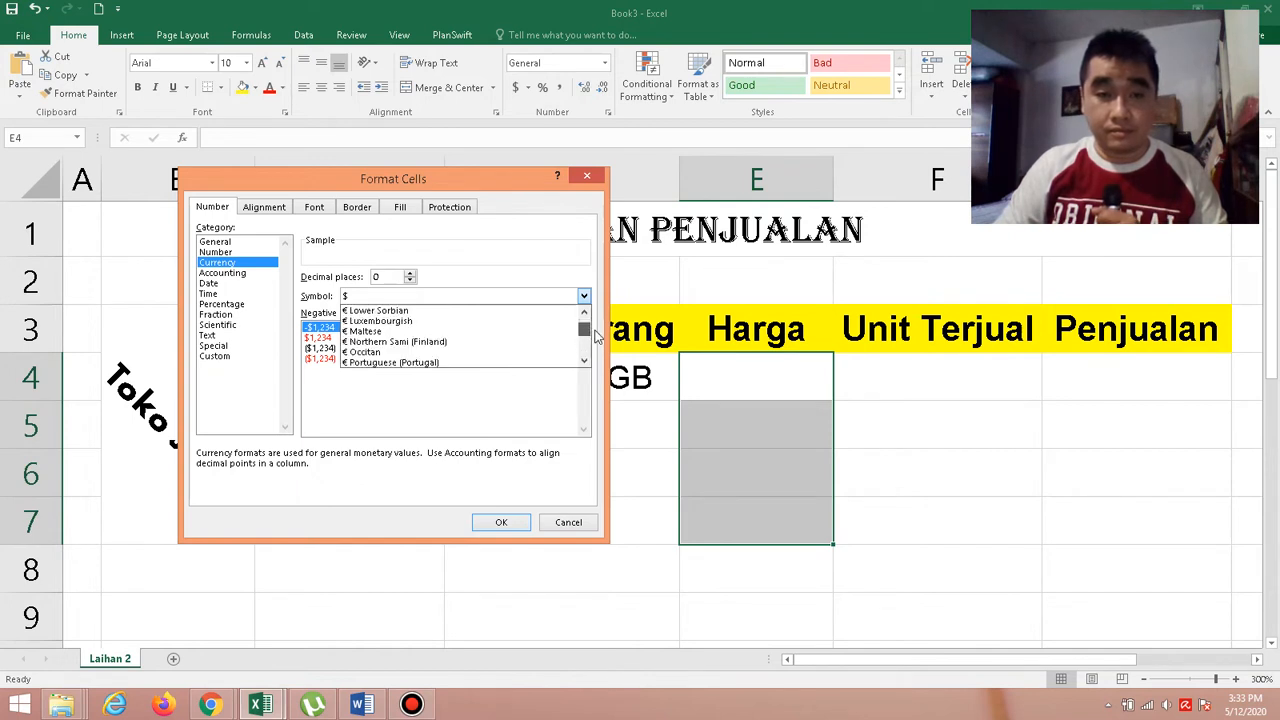
{"action": "scroll", "coordinate": [585, 370], "scroll_direction": "down", "scroll_amount": 10}
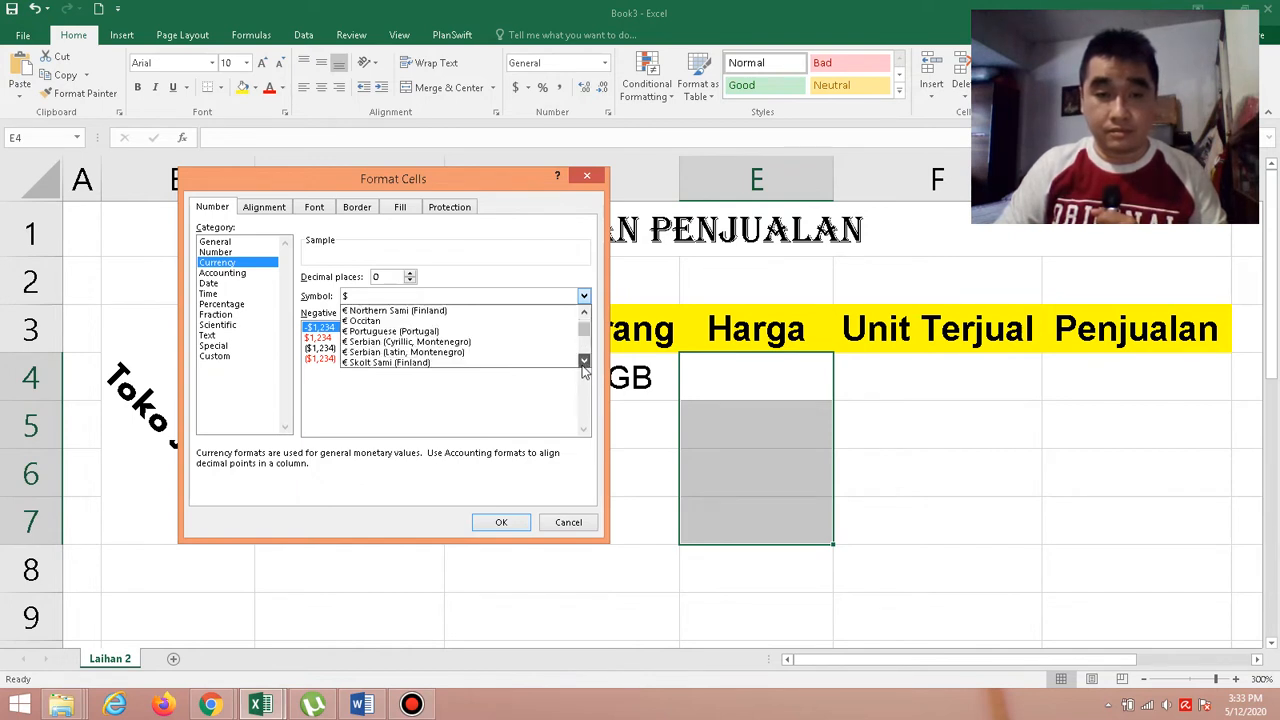
{"action": "scroll", "coordinate": [585, 365], "scroll_direction": "down", "scroll_amount": 8}
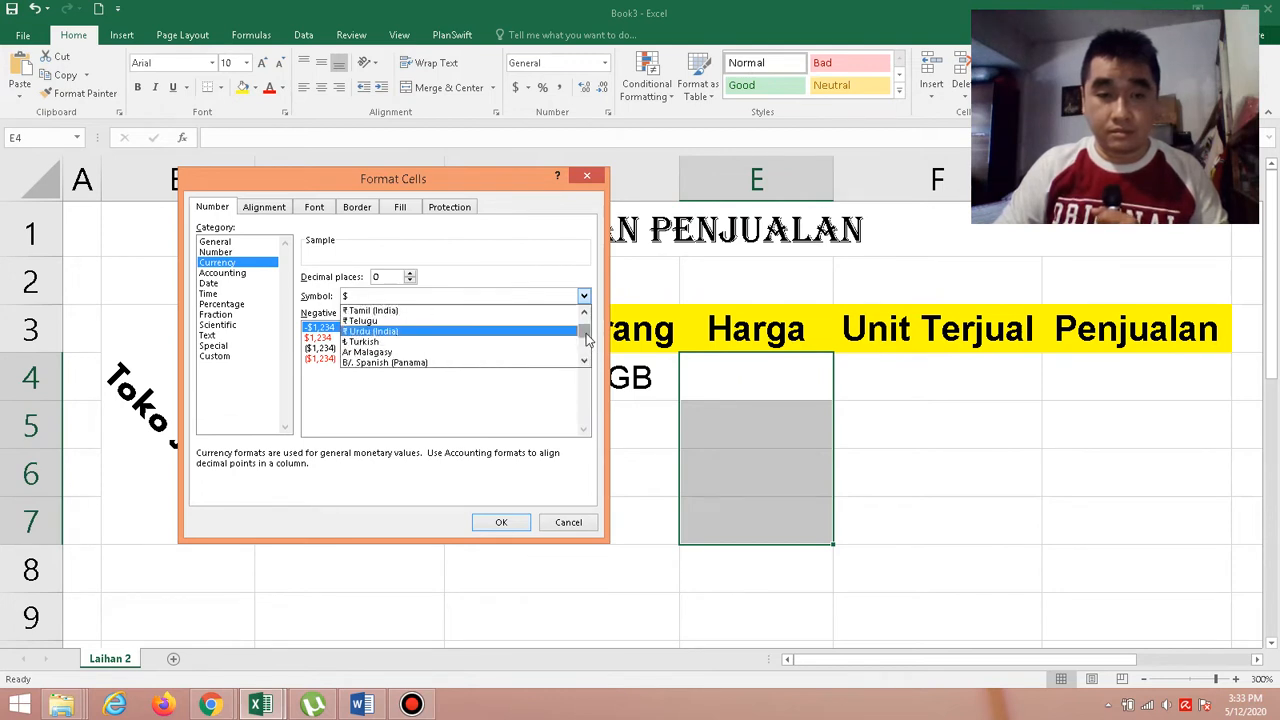
{"action": "scroll", "coordinate": [587, 340], "scroll_direction": "down", "scroll_amount": 6}
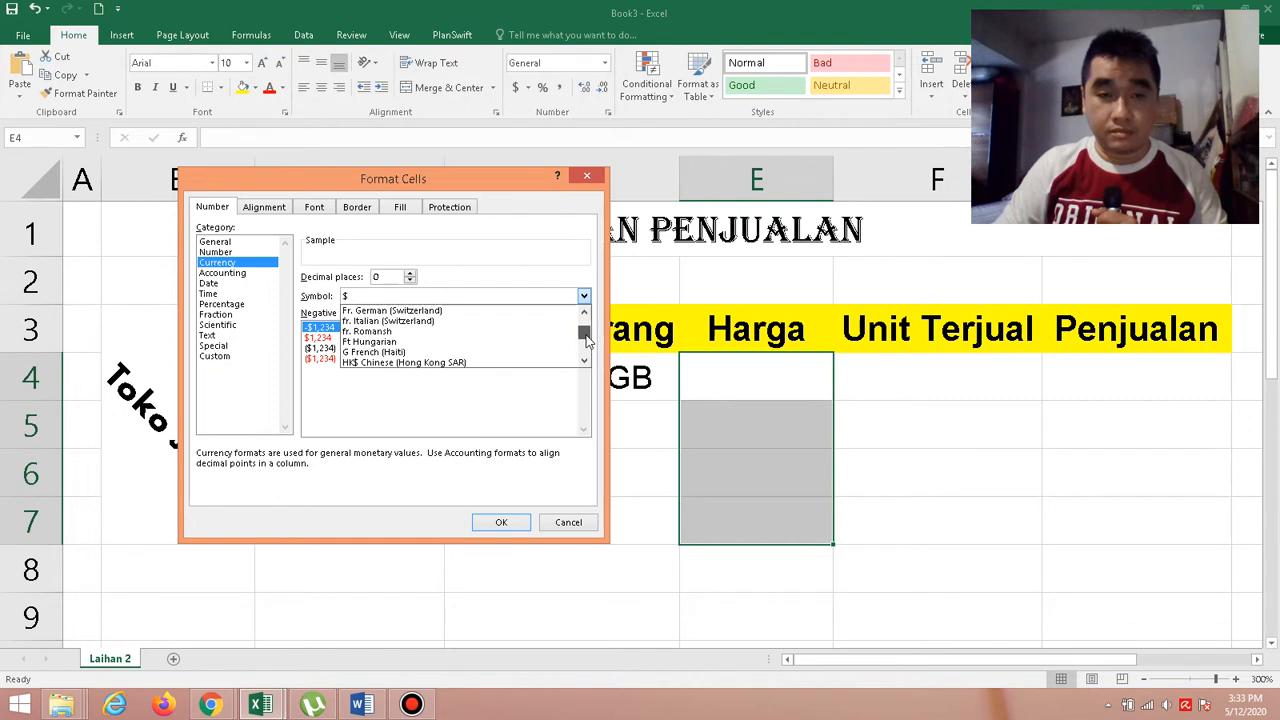
{"action": "left_click", "coordinate": [585, 365]}
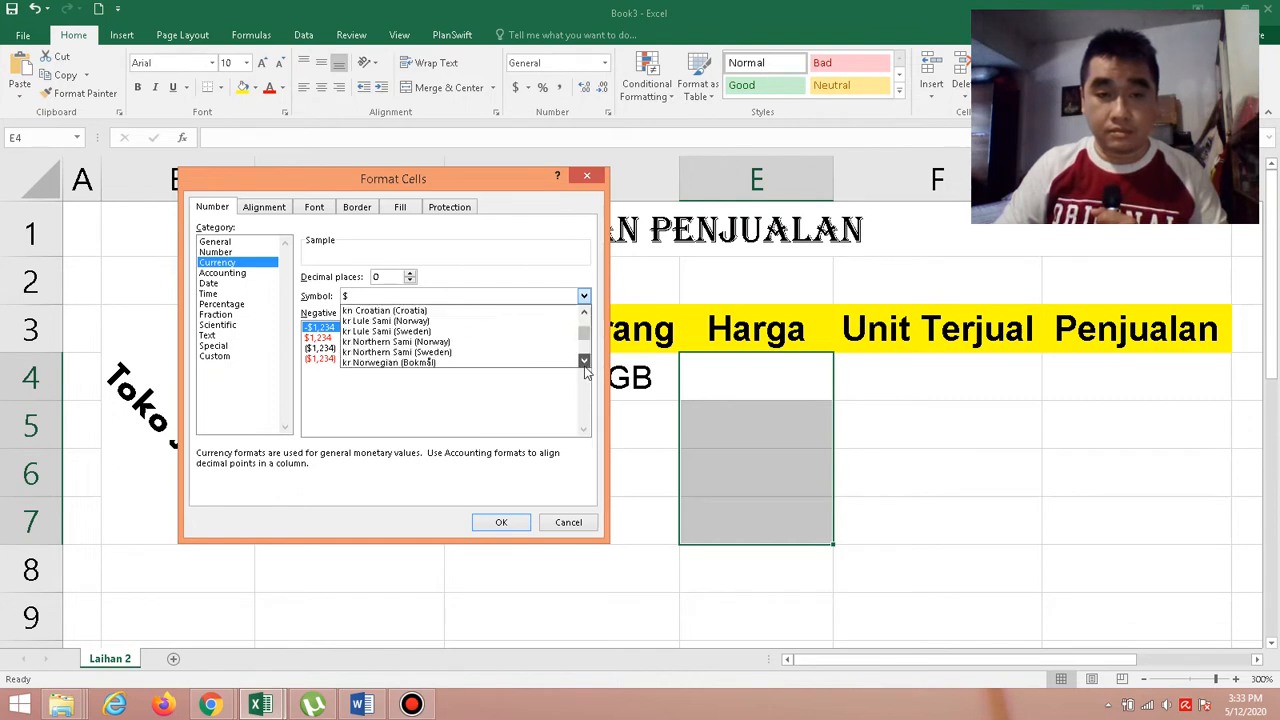
{"action": "left_click", "coordinate": [585, 362]}
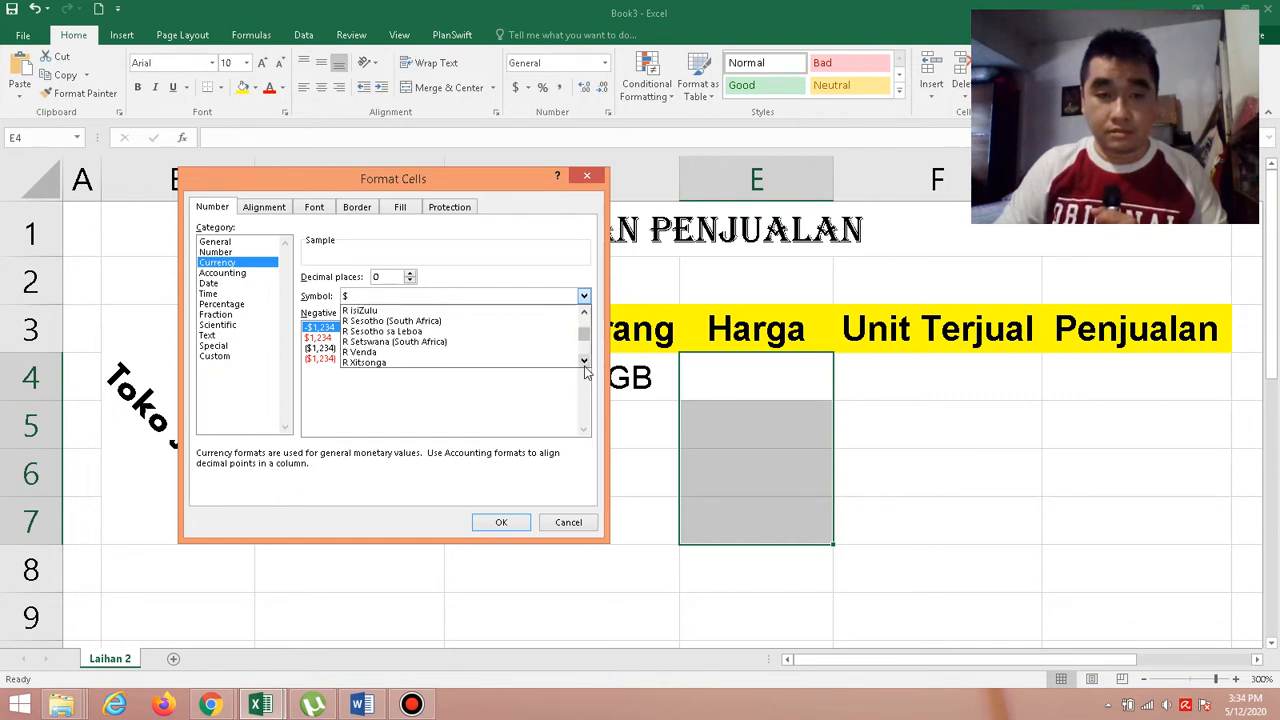
{"action": "left_click", "coordinate": [585, 362]}
{"action": "left_click", "coordinate": [585, 362]}
{"action": "left_click", "coordinate": [585, 362]}
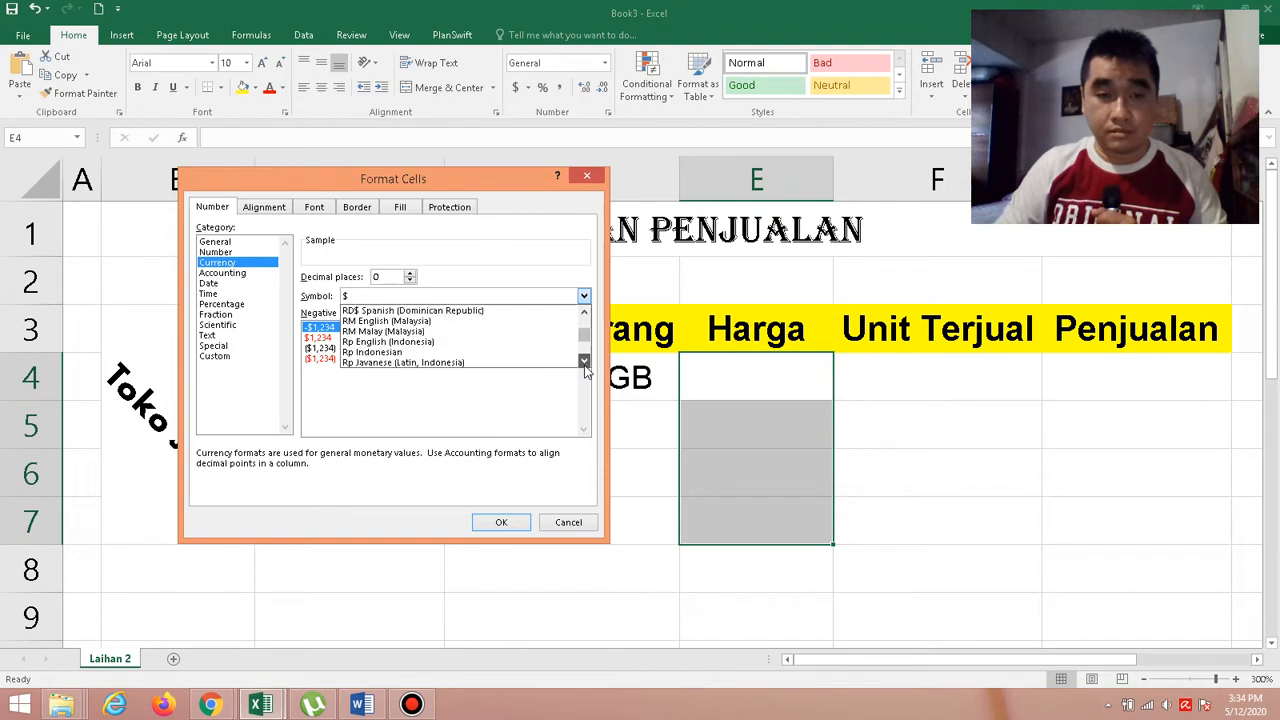
{"action": "left_click", "coordinate": [409, 354]}
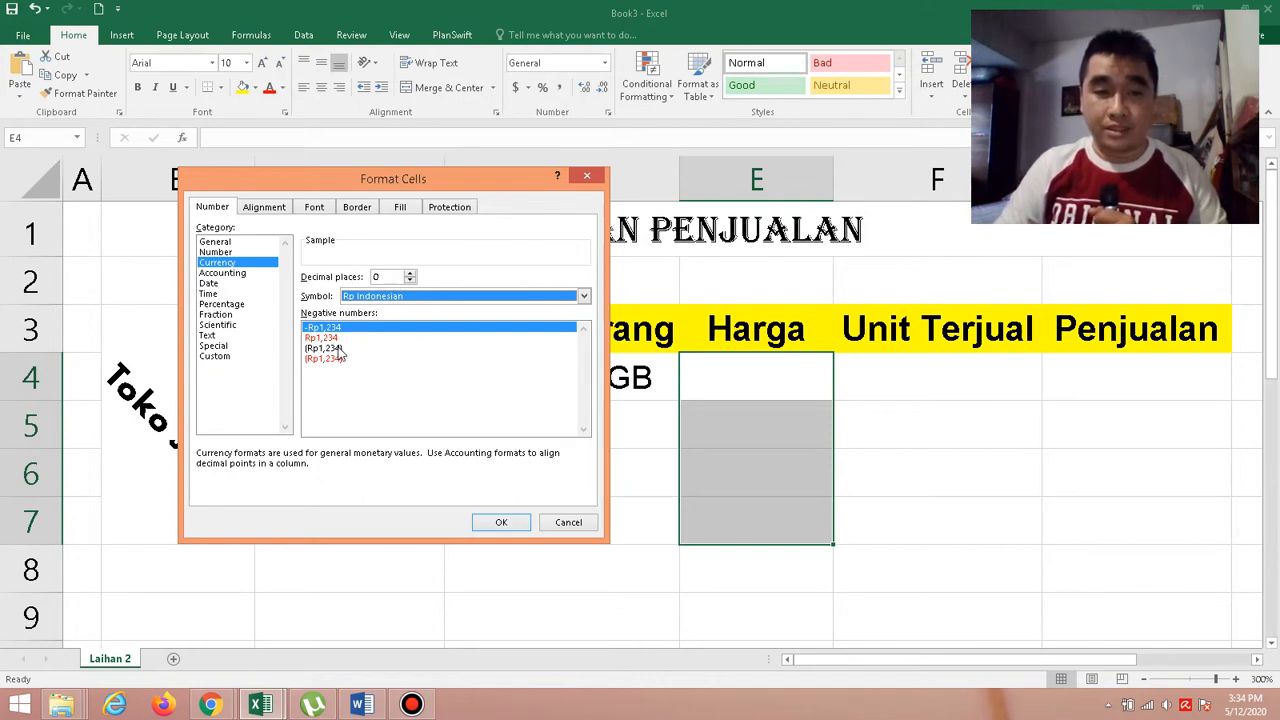
{"action": "left_click", "coordinate": [505, 523]}
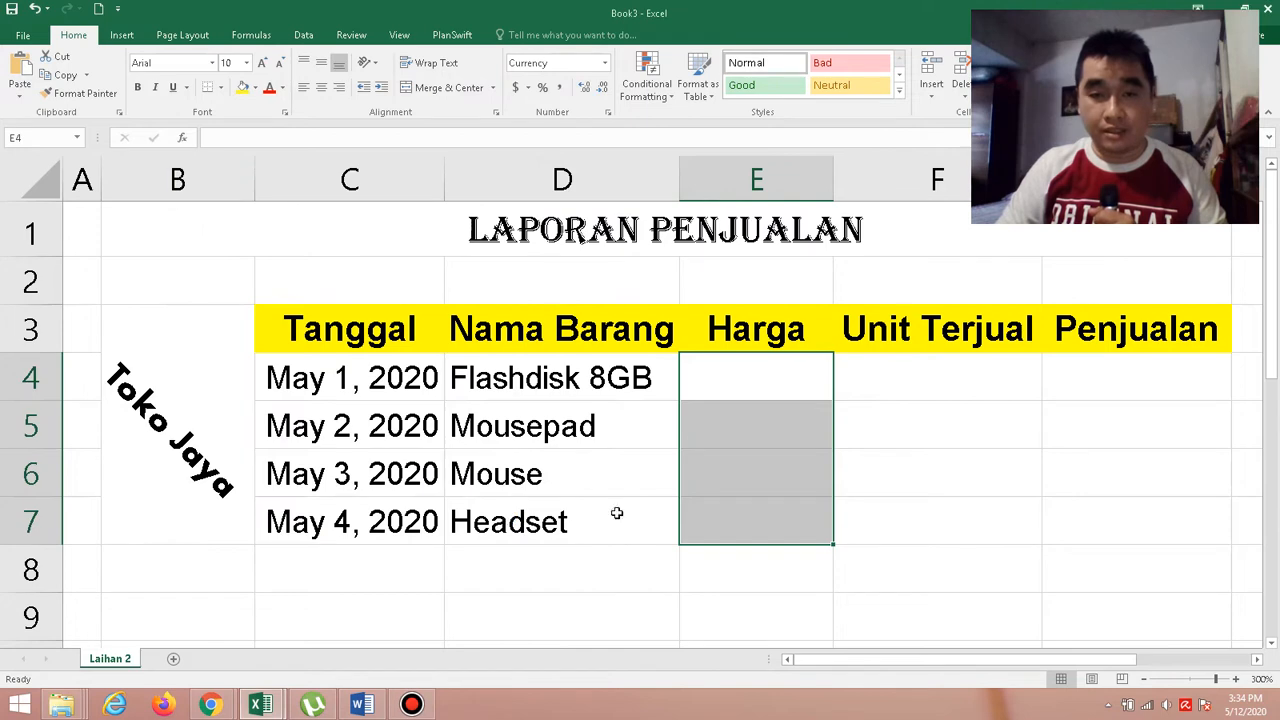
Check the first price in the Word exercise and enter 55000 in E4 under Harga in the Excel workbook.
{"action": "left_click", "coordinate": [729, 394]}
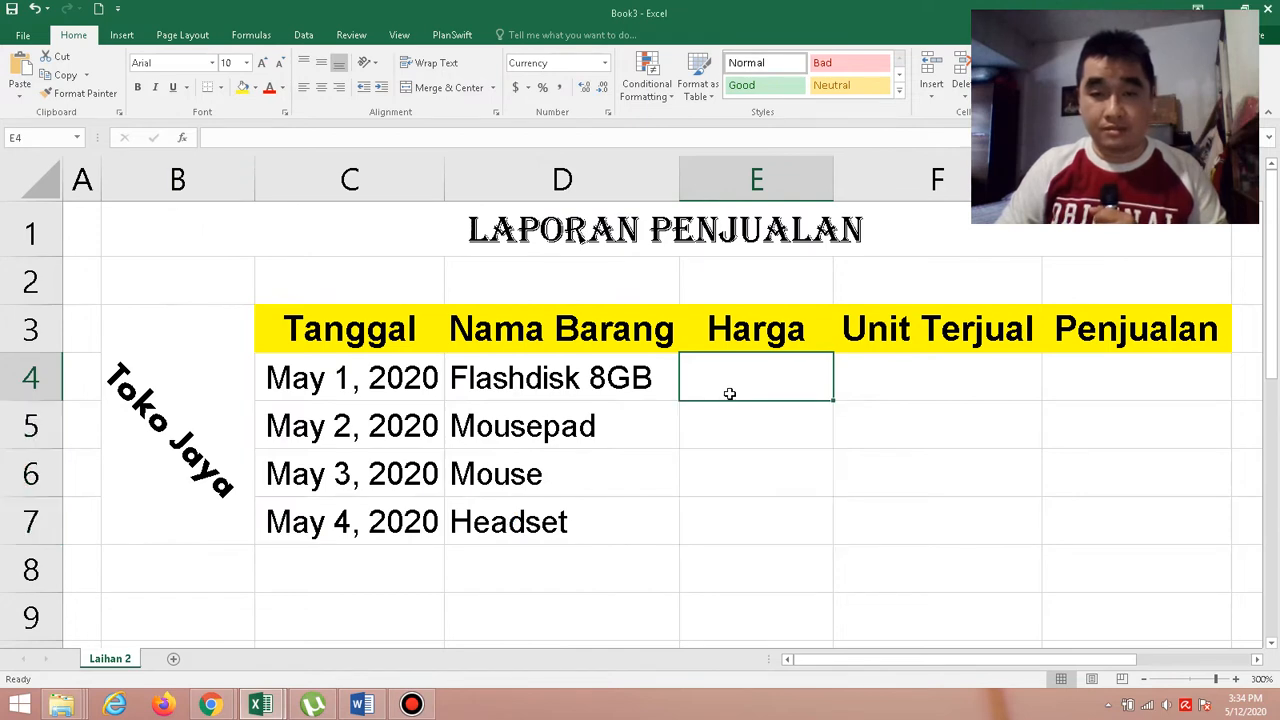
{"action": "left_click", "coordinate": [362, 706]}
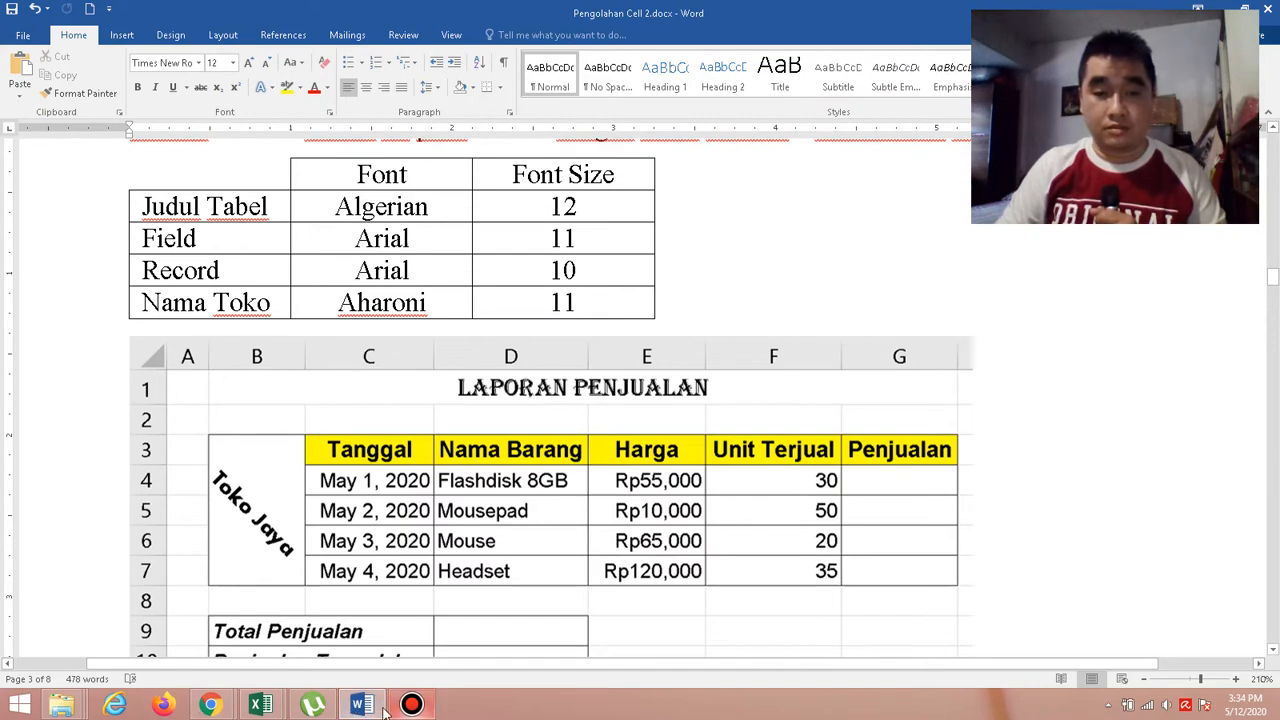
{"action": "left_click", "coordinate": [362, 706]}
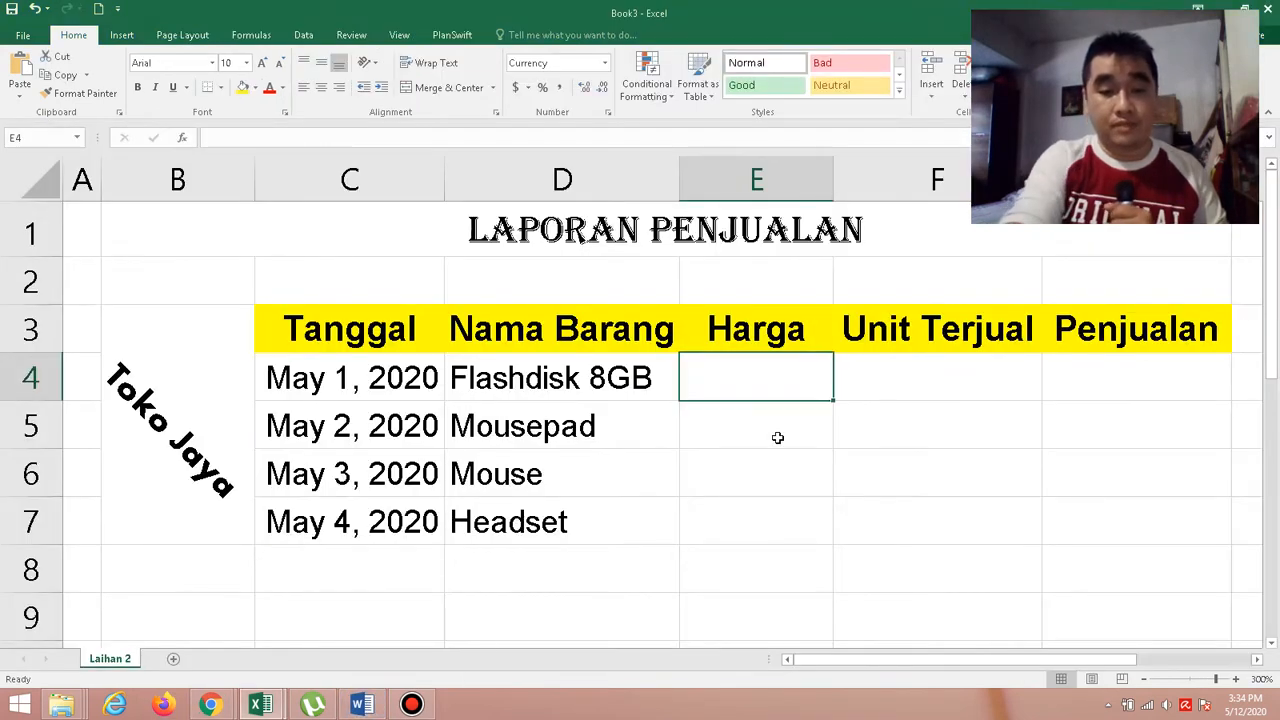
{"action": "type", "text": "55"}
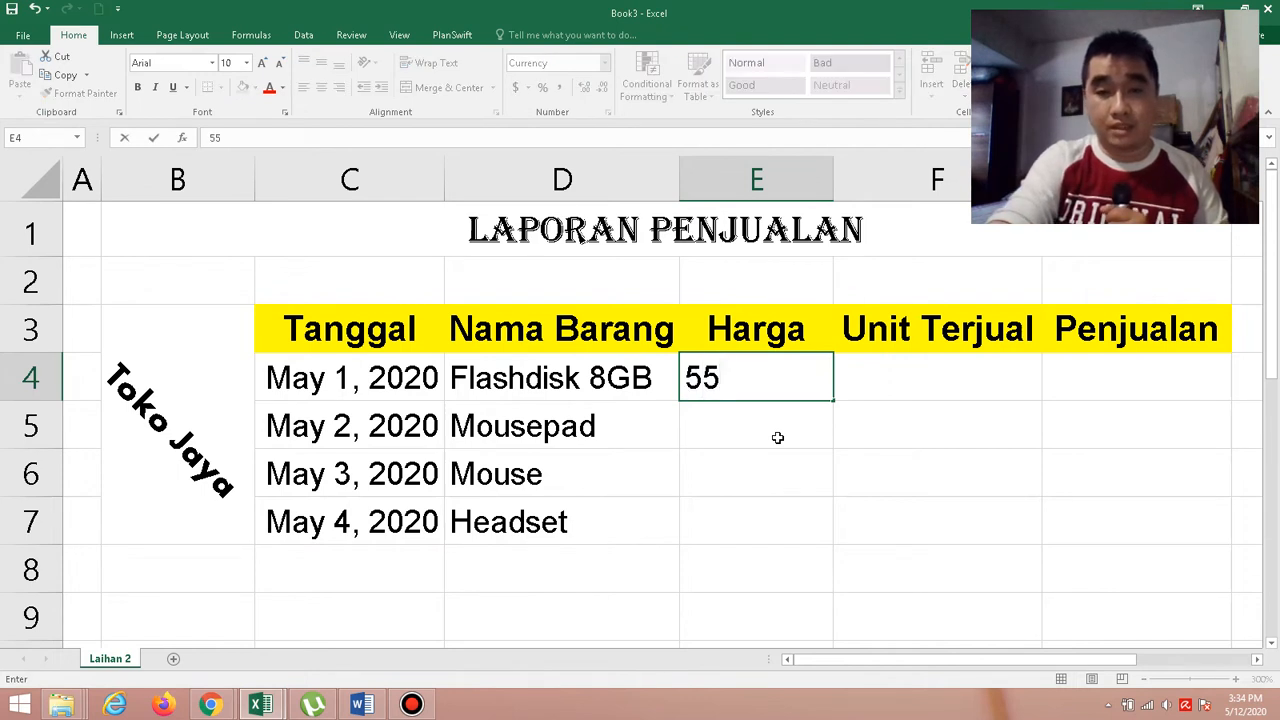
{"action": "type", "text": "000"}
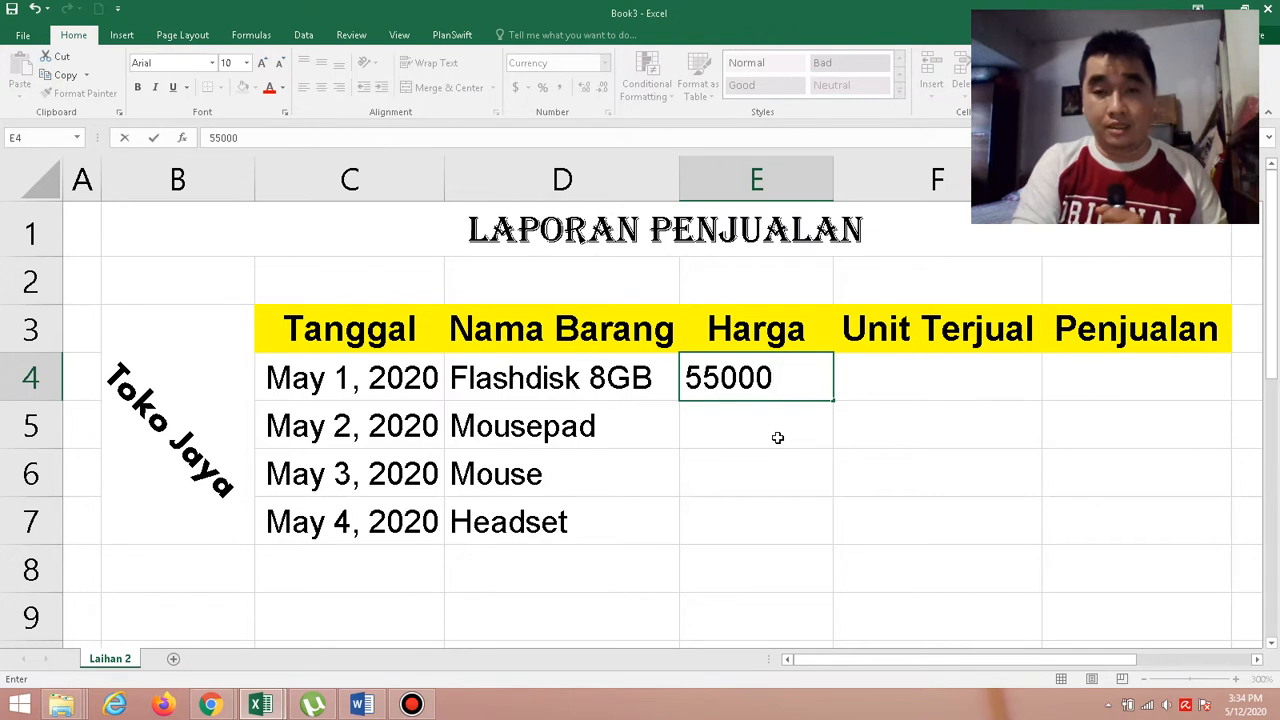
{"action": "key", "text": "Return"}
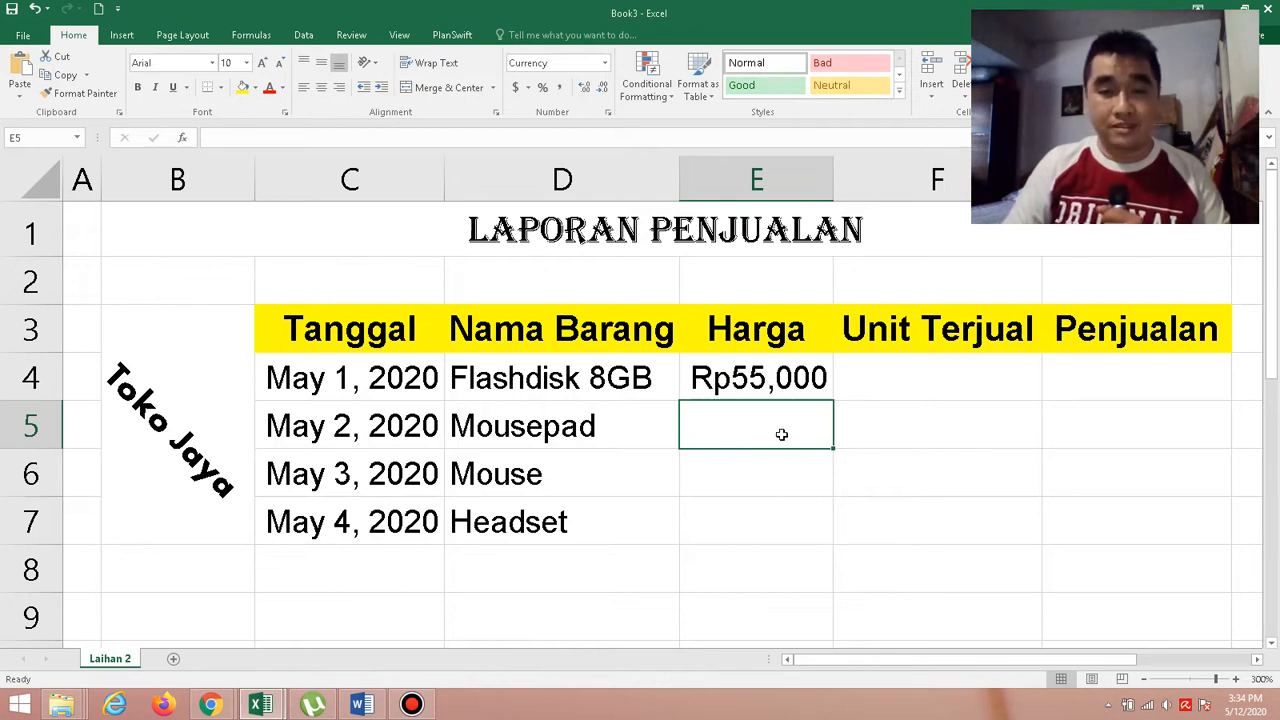
Enter the remaining prices under Harga: 10000 in E5, 65000 in E6 and 120000 in E7.
{"action": "type", "text": "10000"}
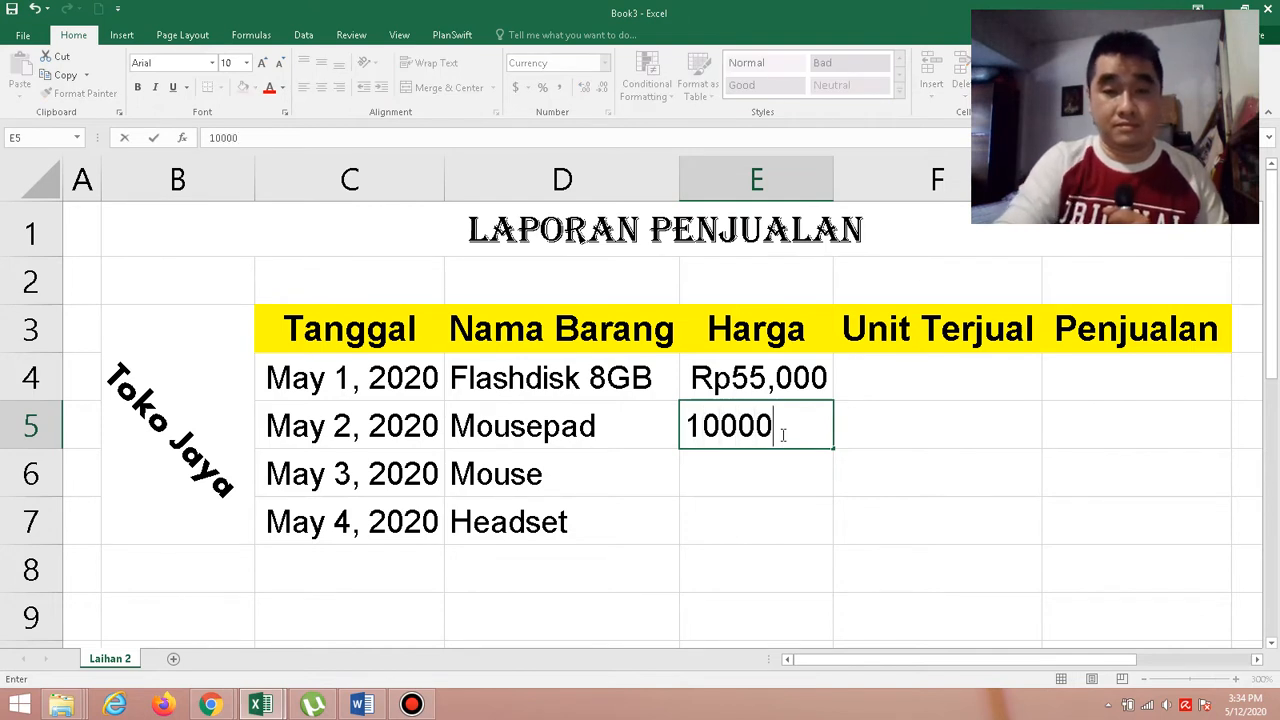
{"action": "key", "text": "Return"}
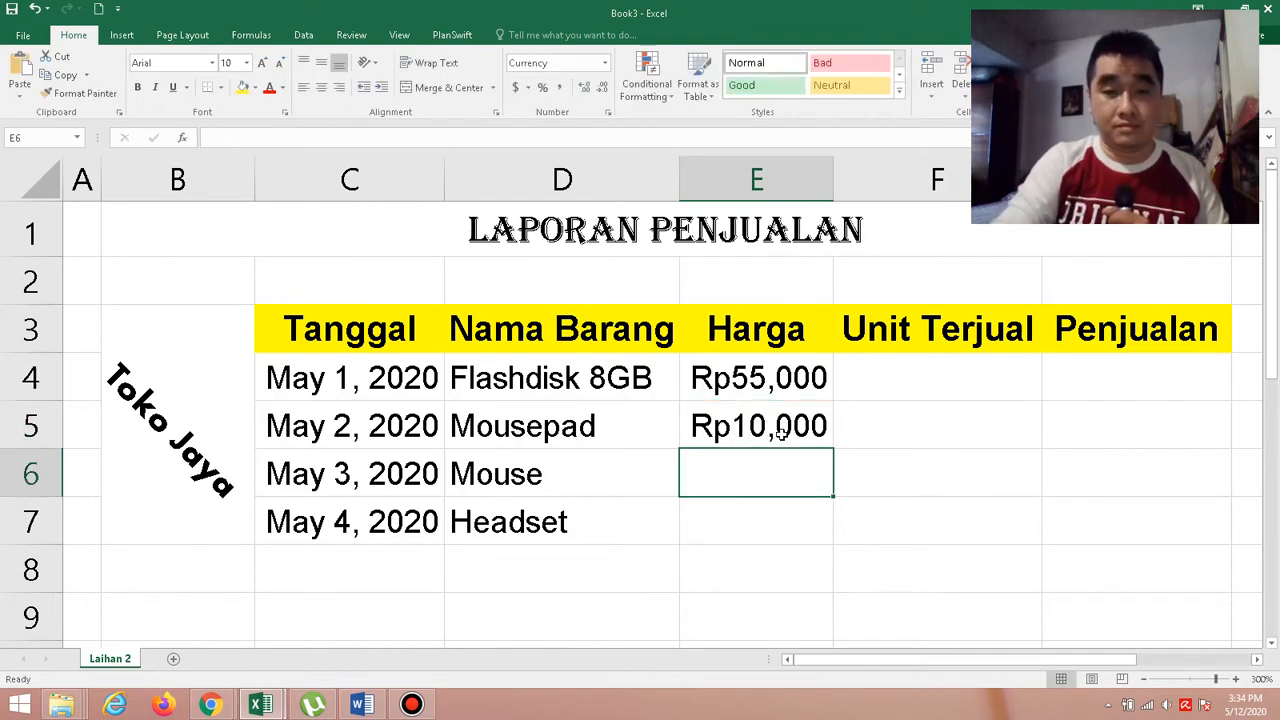
{"action": "type", "text": "65000"}
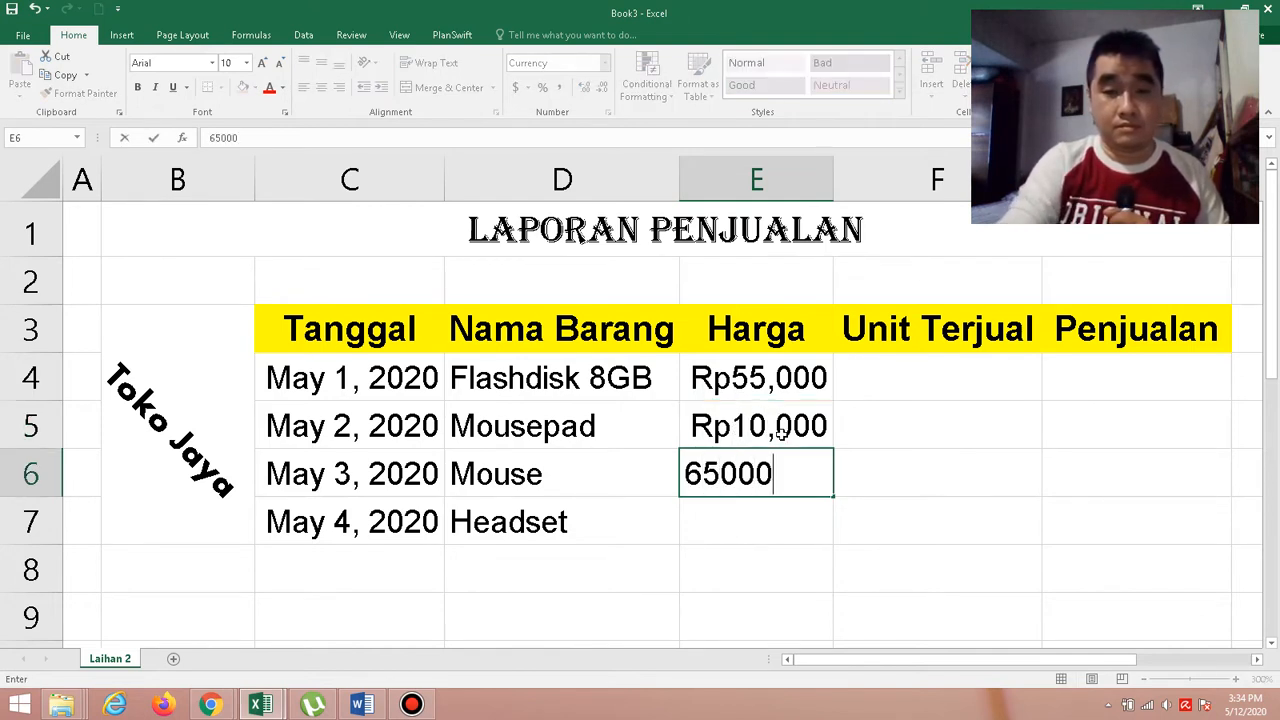
{"action": "key", "text": "Return"}
{"action": "type", "text": "12"}
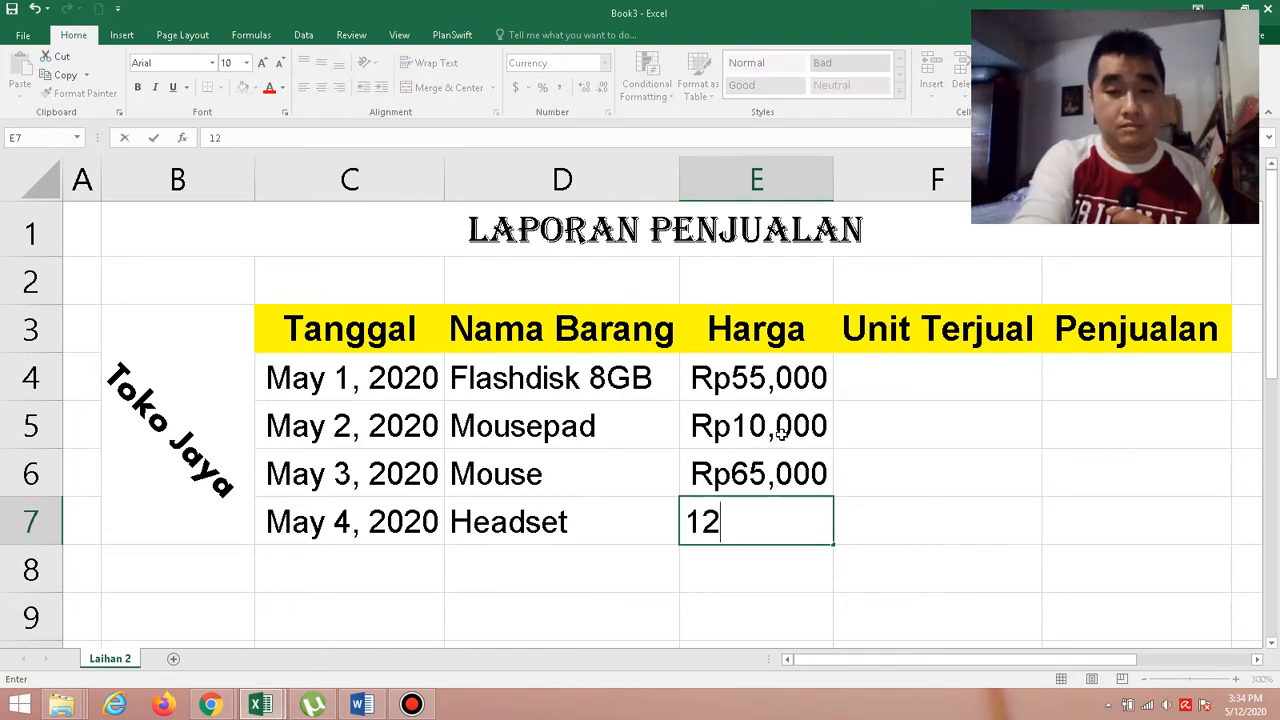
{"action": "type", "text": "0,000"}
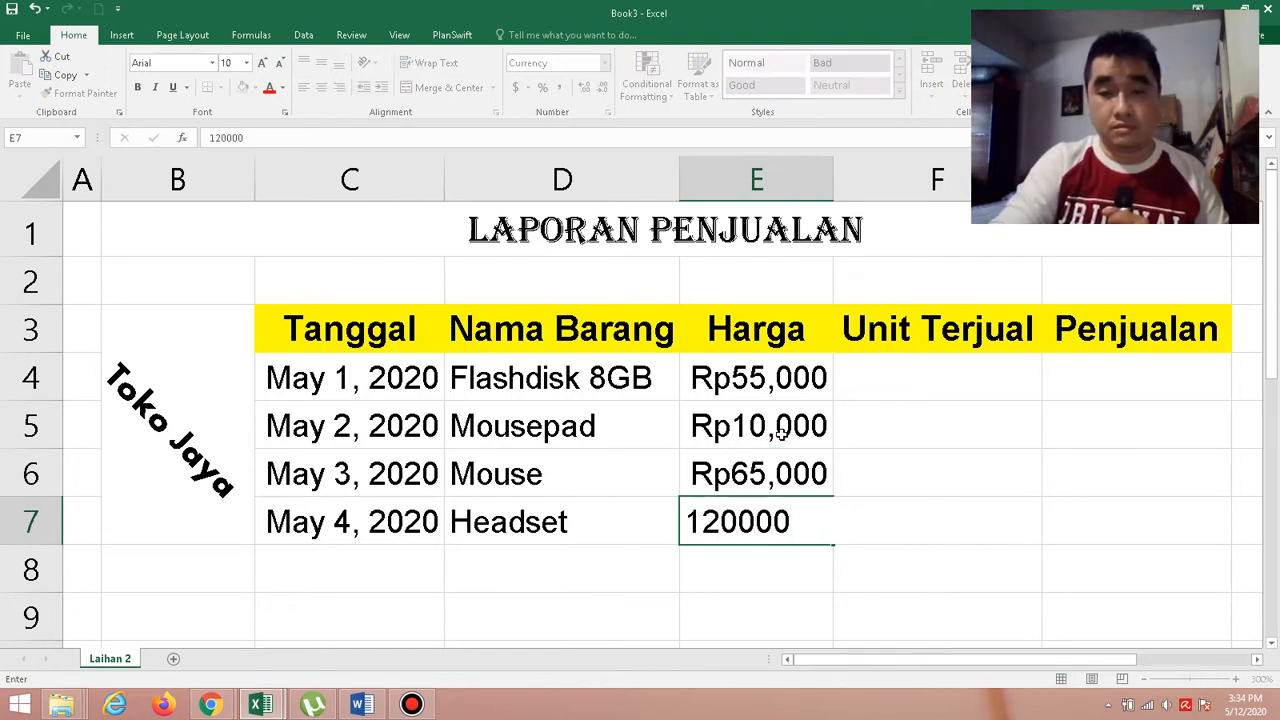
{"action": "key", "text": "Return"}
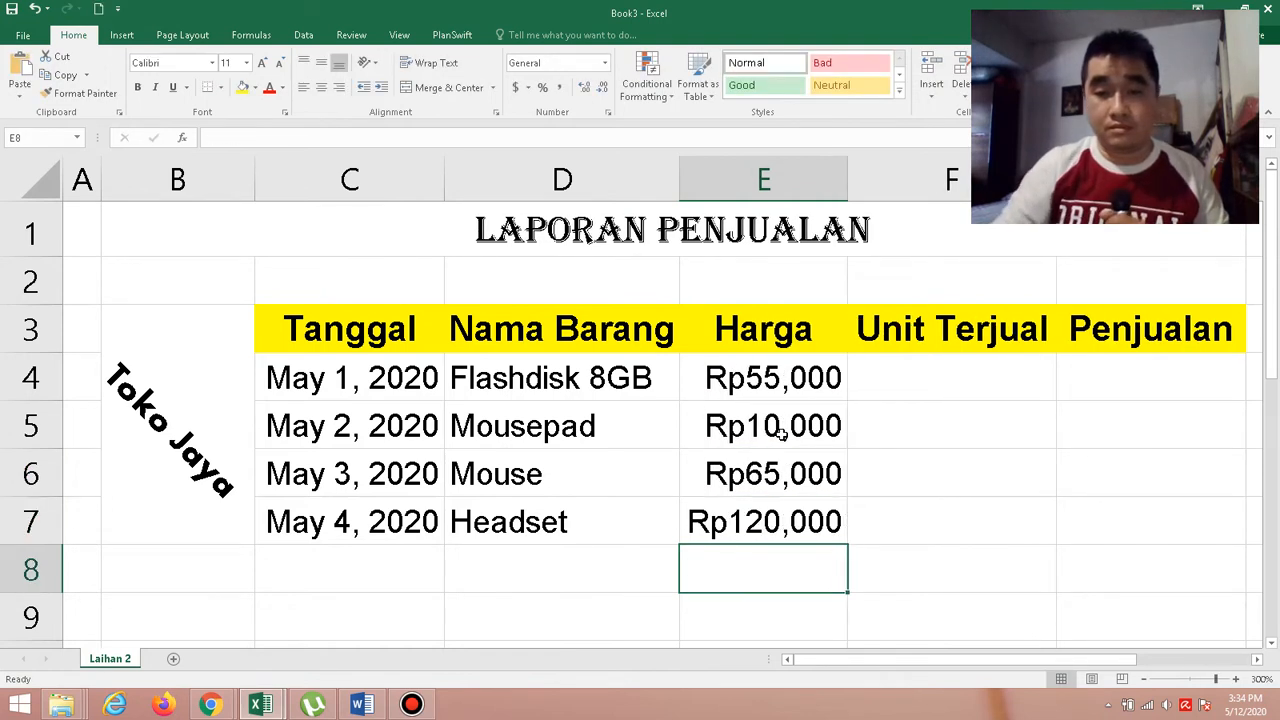
Check the Unit Terjual column in the Word exercise and enter 30 in F4 of the Excel workbook.
{"action": "left_click", "coordinate": [989, 380]}
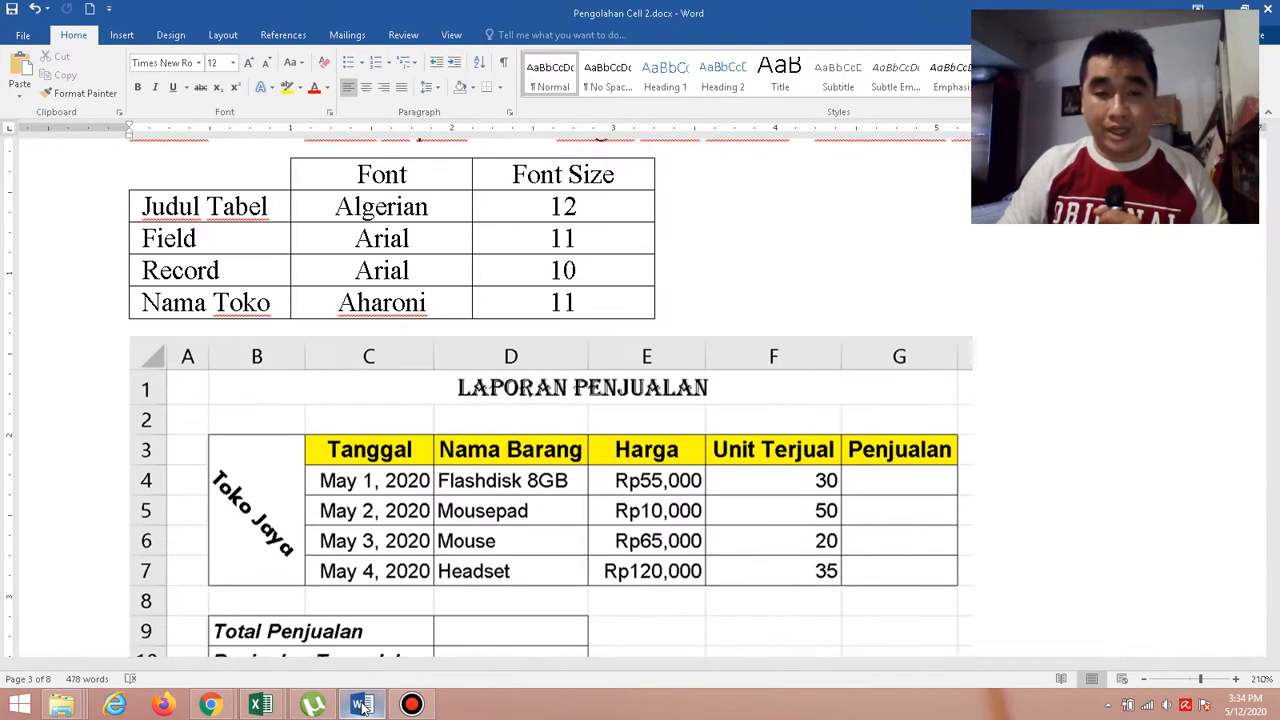
{"action": "left_click", "coordinate": [362, 705]}
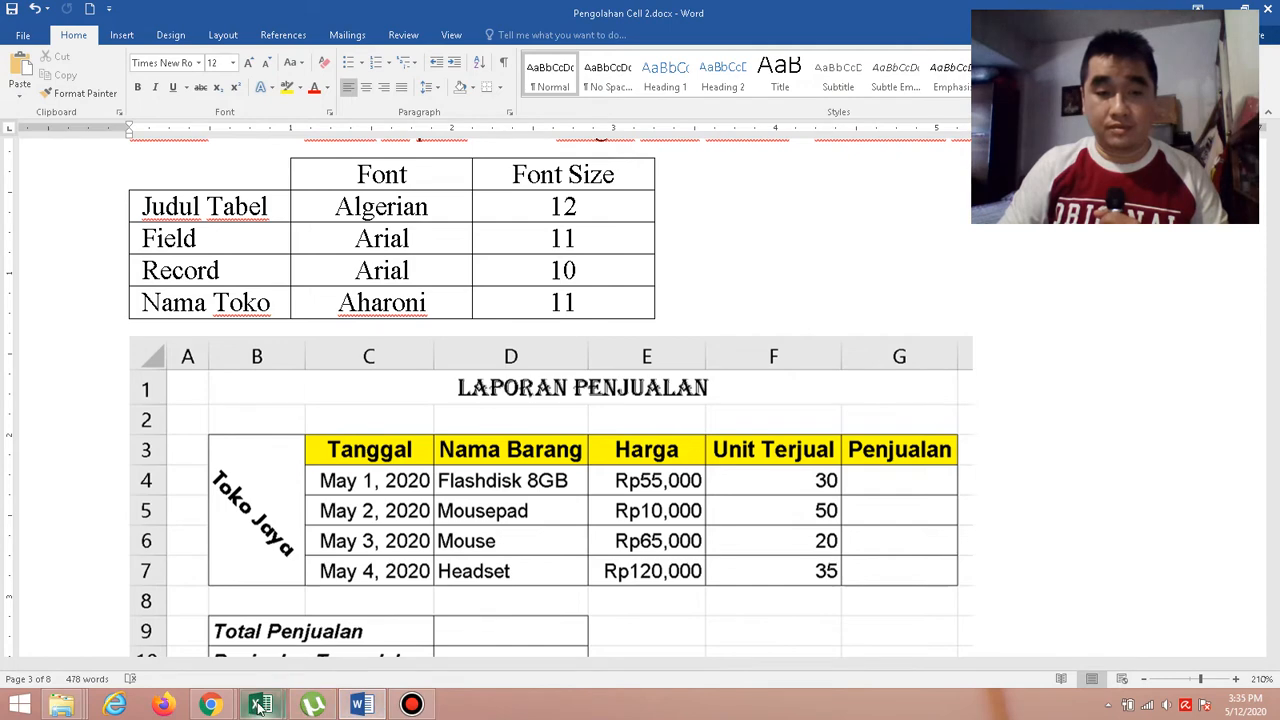
{"action": "left_click", "coordinate": [362, 705]}
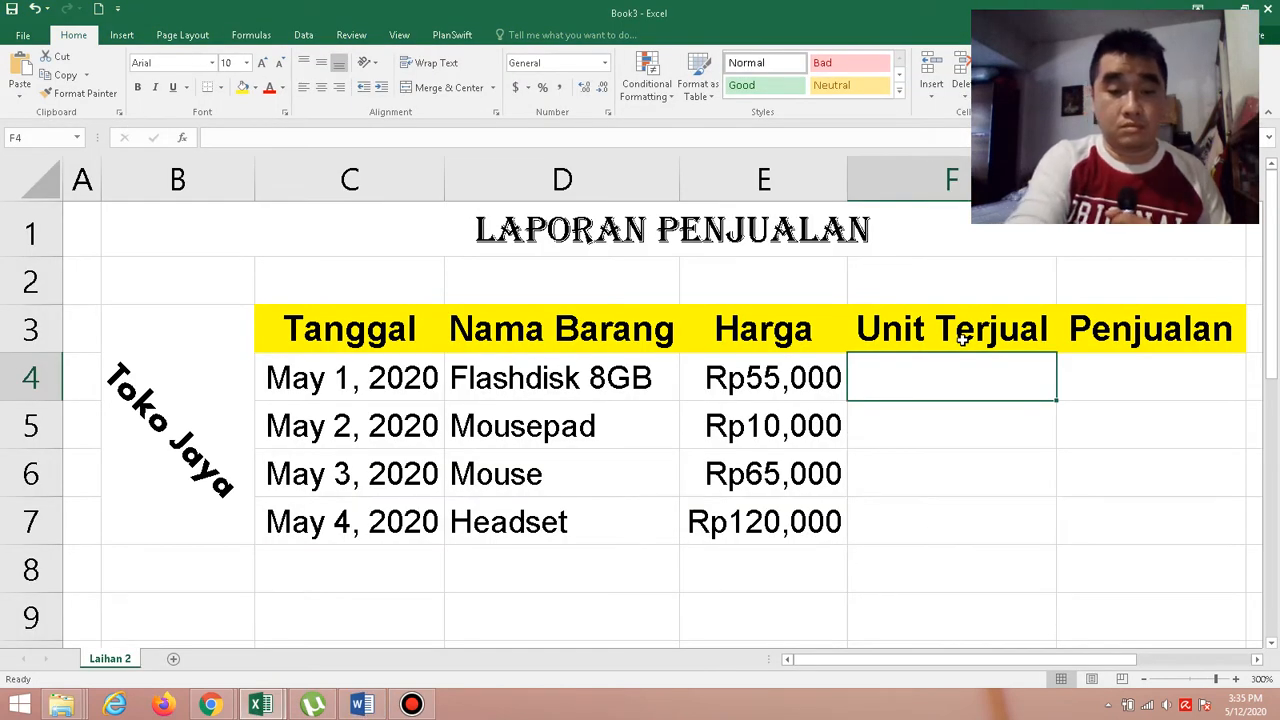
{"action": "type", "text": "30"}
{"action": "key", "text": "Return"}
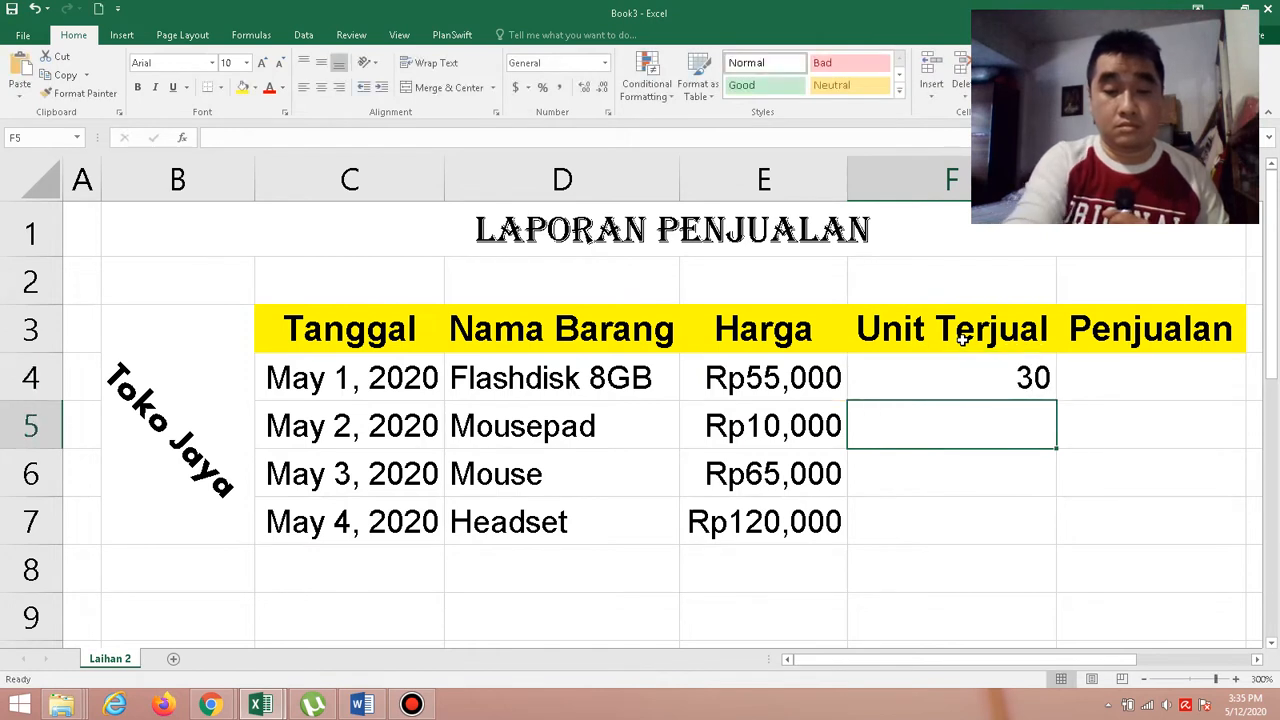
Enter the remaining quantities under Unit Terjual: 50 in F5, 20 in F6 and 35 in F7.
{"action": "type", "text": "50"}
{"action": "key", "text": "Return"}
{"action": "type", "text": "20"}
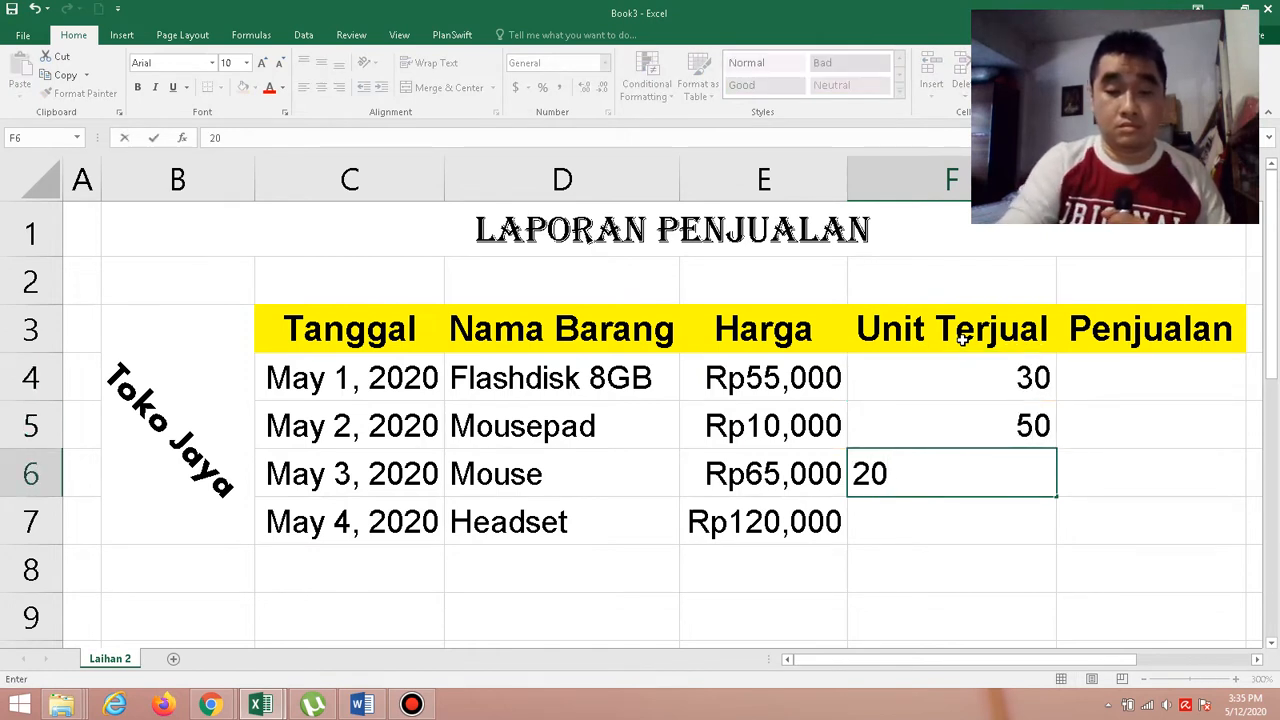
{"action": "key", "text": "Return"}
{"action": "type", "text": "35"}
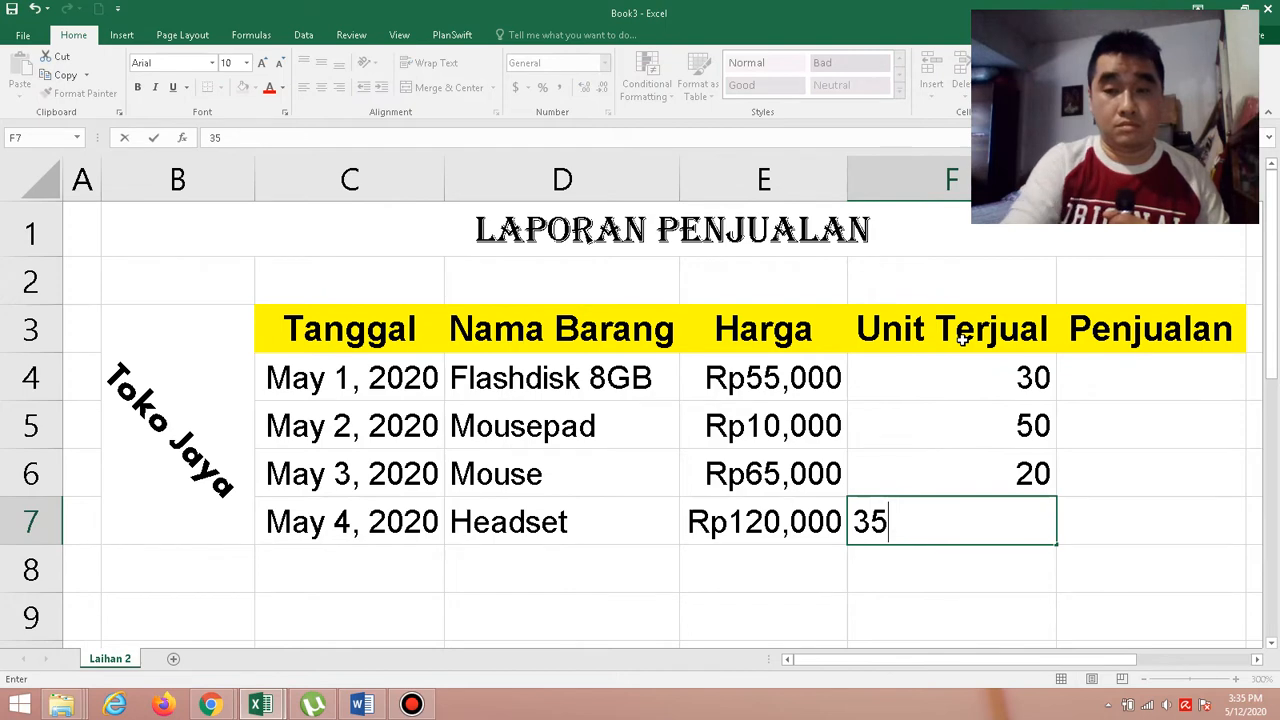
{"action": "key", "text": "Return"}
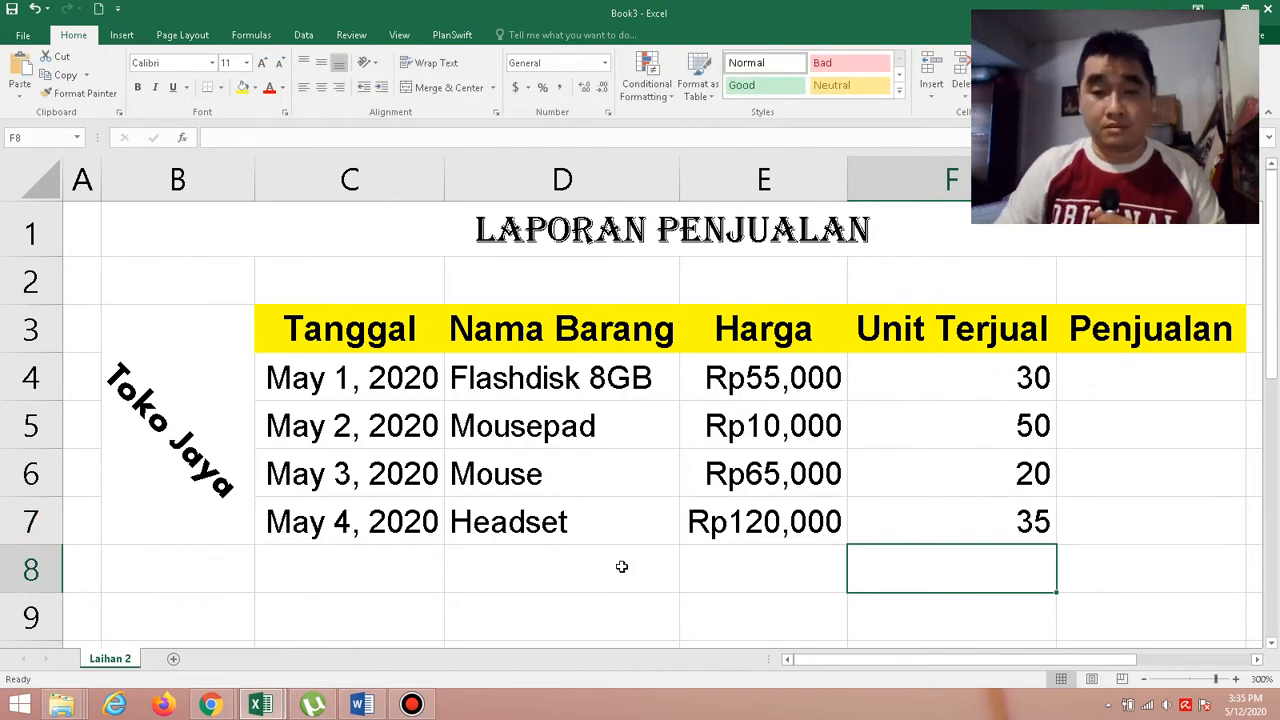
Examine the empty Penjualan column and the summary rows below the table in the Word exercise, and return to the Book3 workbook in Excel.
{"action": "left_click", "coordinate": [368, 704]}
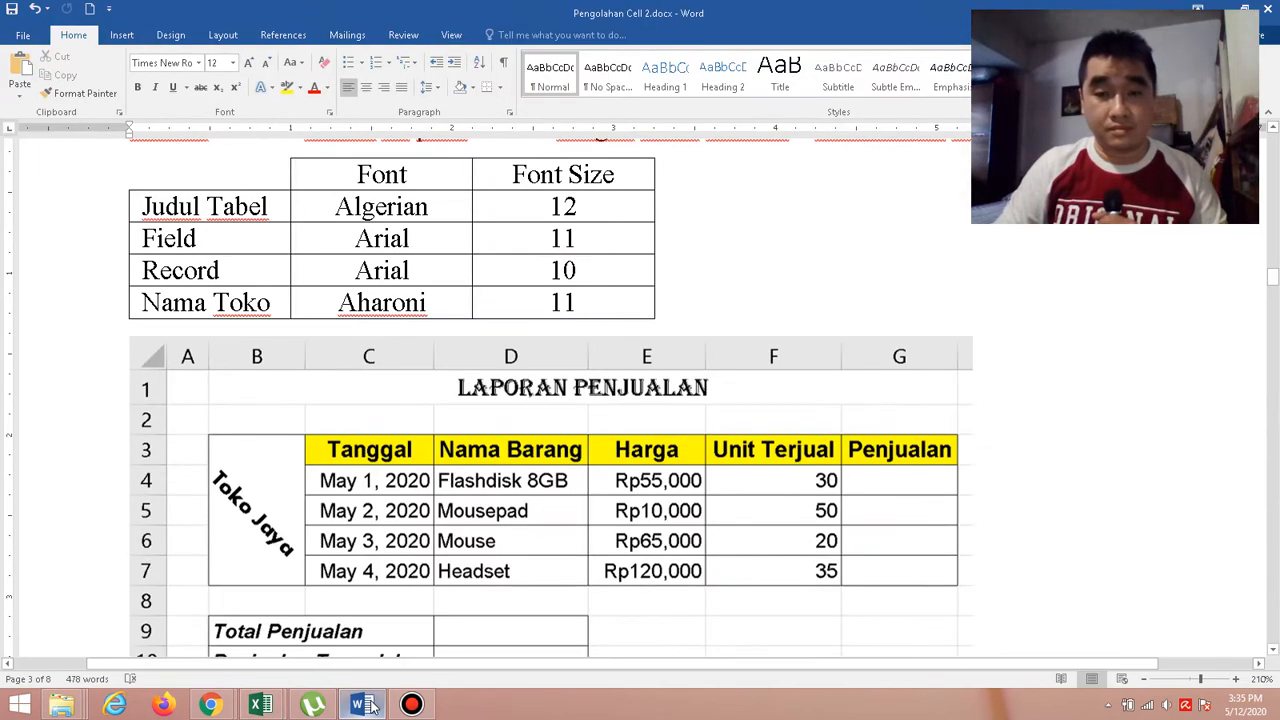
{"action": "left_click", "coordinate": [363, 706]}
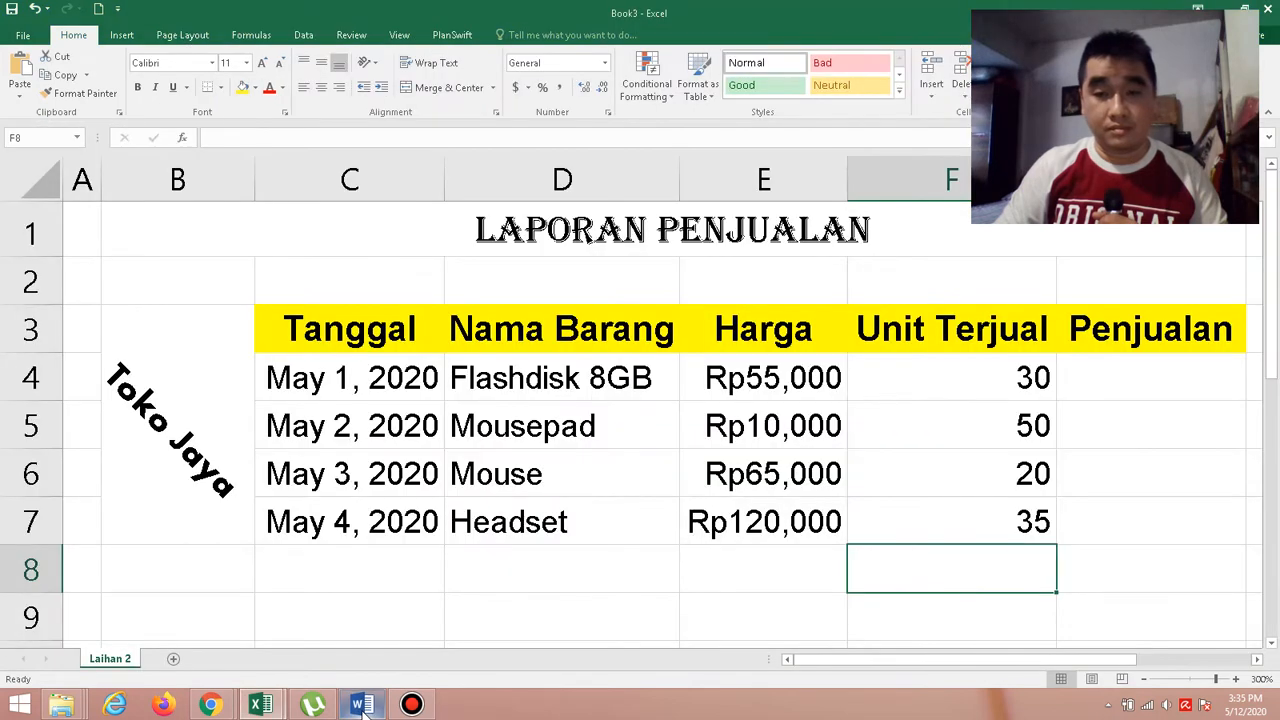
{"action": "left_click", "coordinate": [1157, 381]}
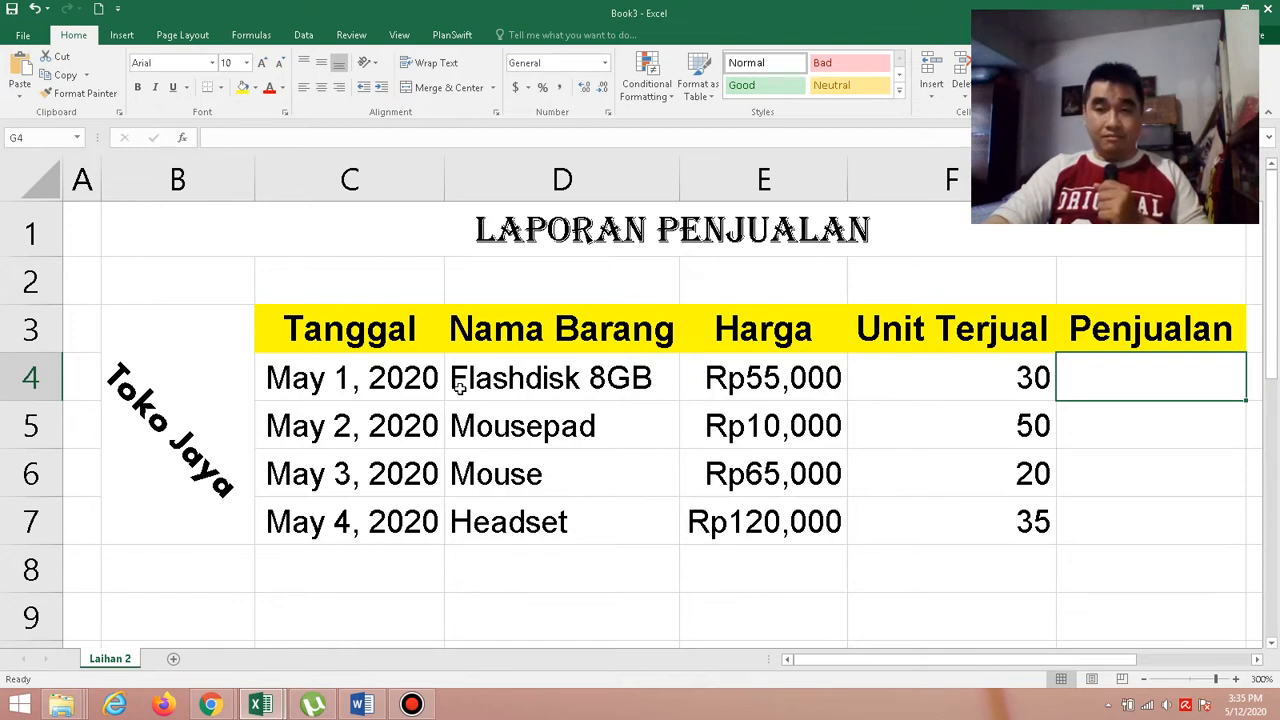
{"action": "left_click", "coordinate": [362, 706]}
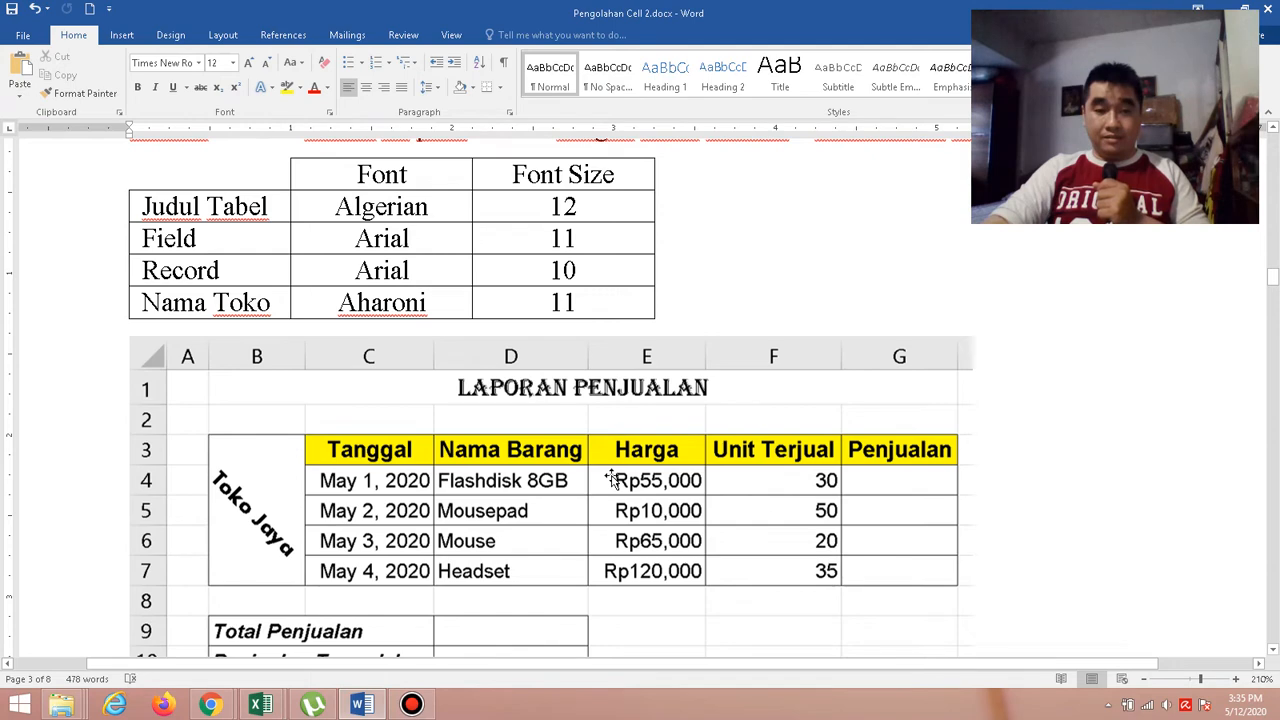
{"action": "scroll", "coordinate": [611, 480], "scroll_direction": "down", "scroll_amount": 2}
{"action": "scroll", "coordinate": [611, 480], "scroll_direction": "down", "scroll_amount": 2}
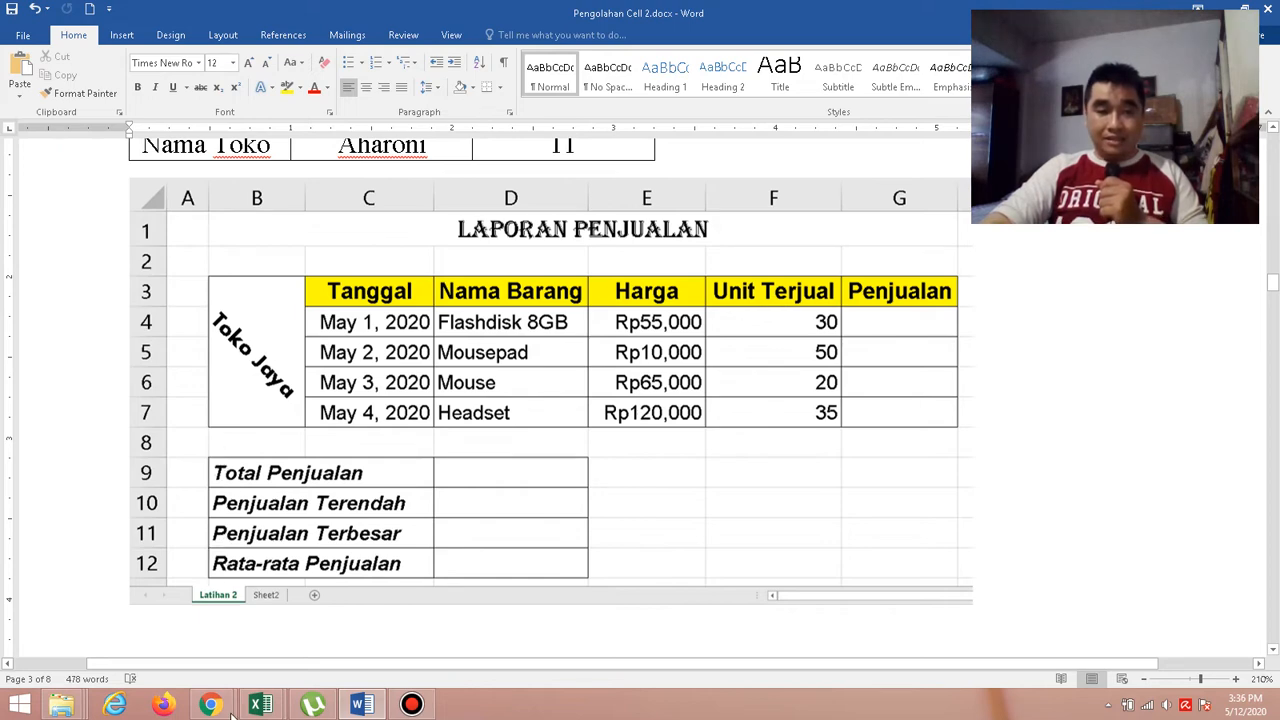
{"action": "mouse_move", "coordinate": [266, 706]}
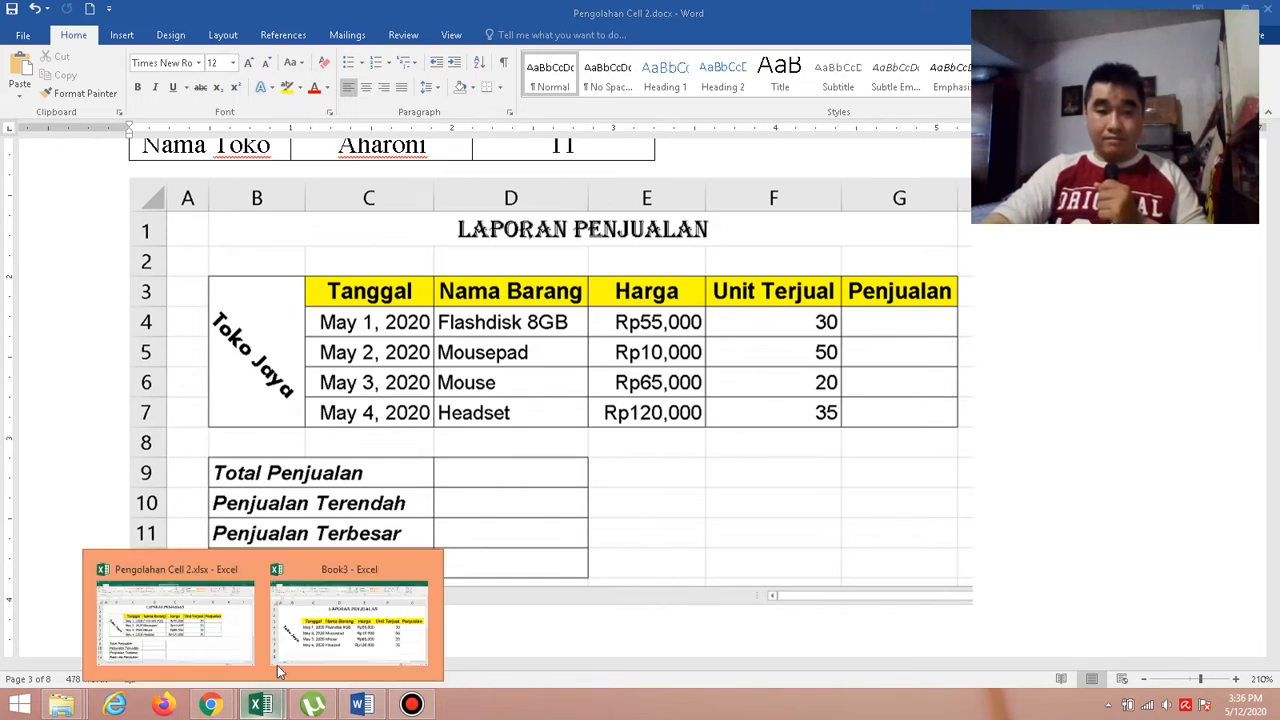
{"action": "left_click", "coordinate": [300, 618]}
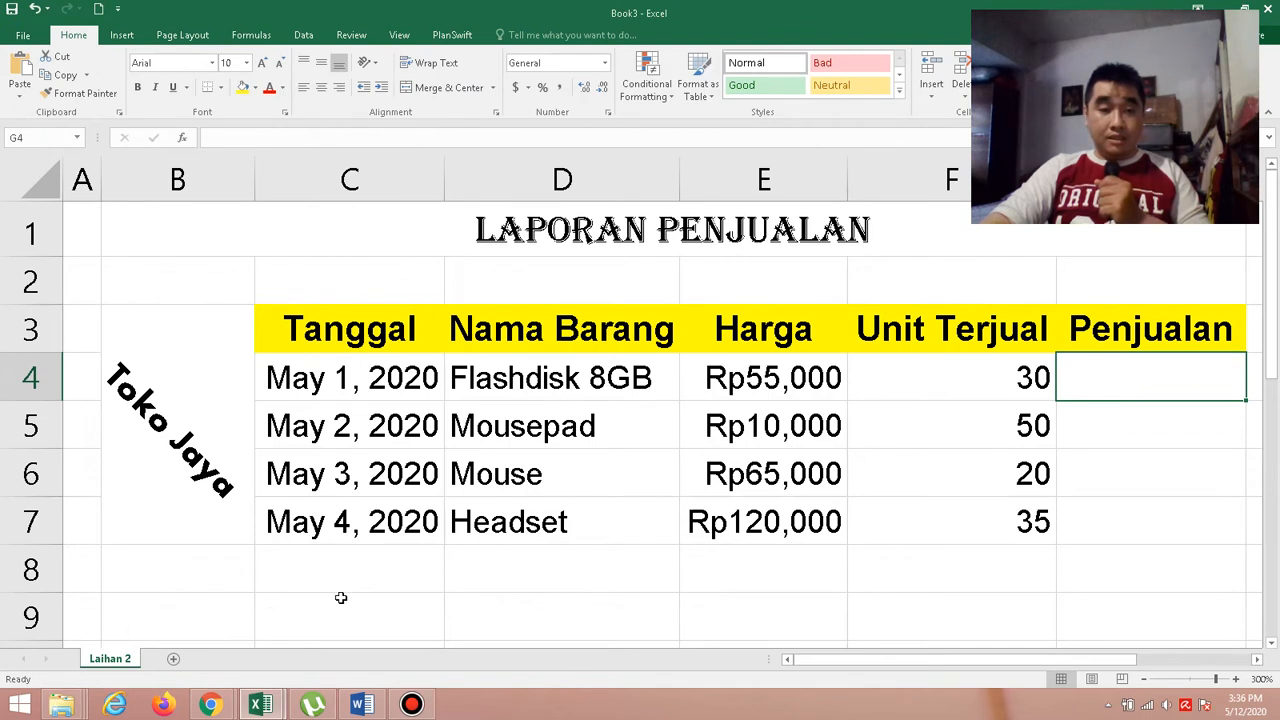
Merge cells B9:C9, turn on text wrapping, and align the merged cell's content to the middle vertically and to the left horizontally.
{"action": "scroll", "coordinate": [341, 597], "scroll_direction": "down", "scroll_amount": 1}
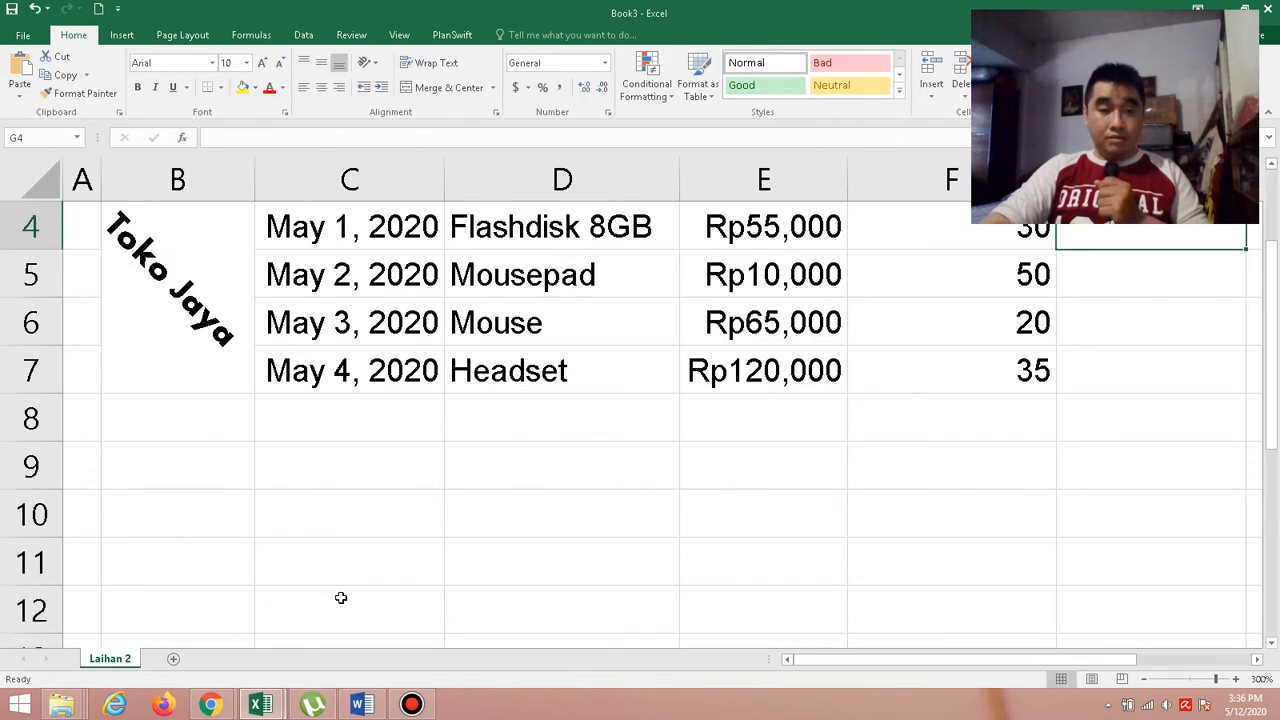
{"action": "left_click", "coordinate": [204, 479]}
{"action": "left_click_drag", "start_coordinate": [204, 479], "coordinate": [309, 474]}
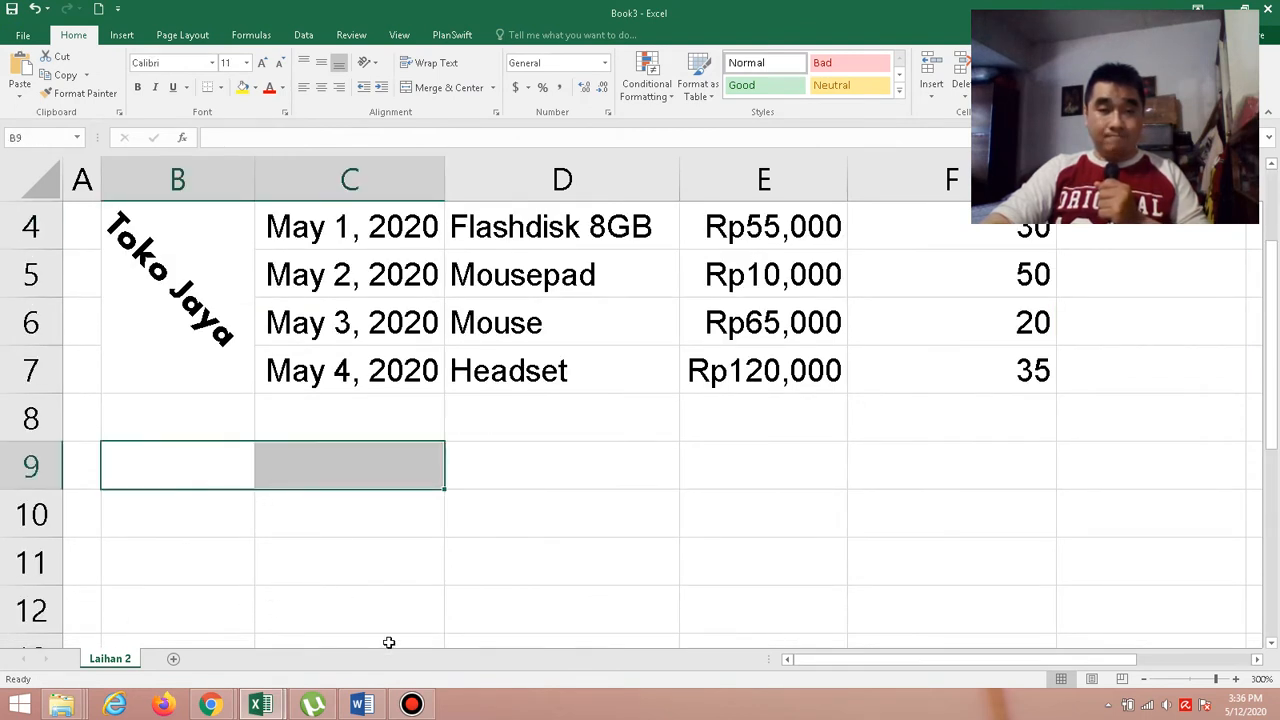
{"action": "left_click", "coordinate": [449, 88]}
{"action": "left_click", "coordinate": [444, 66]}
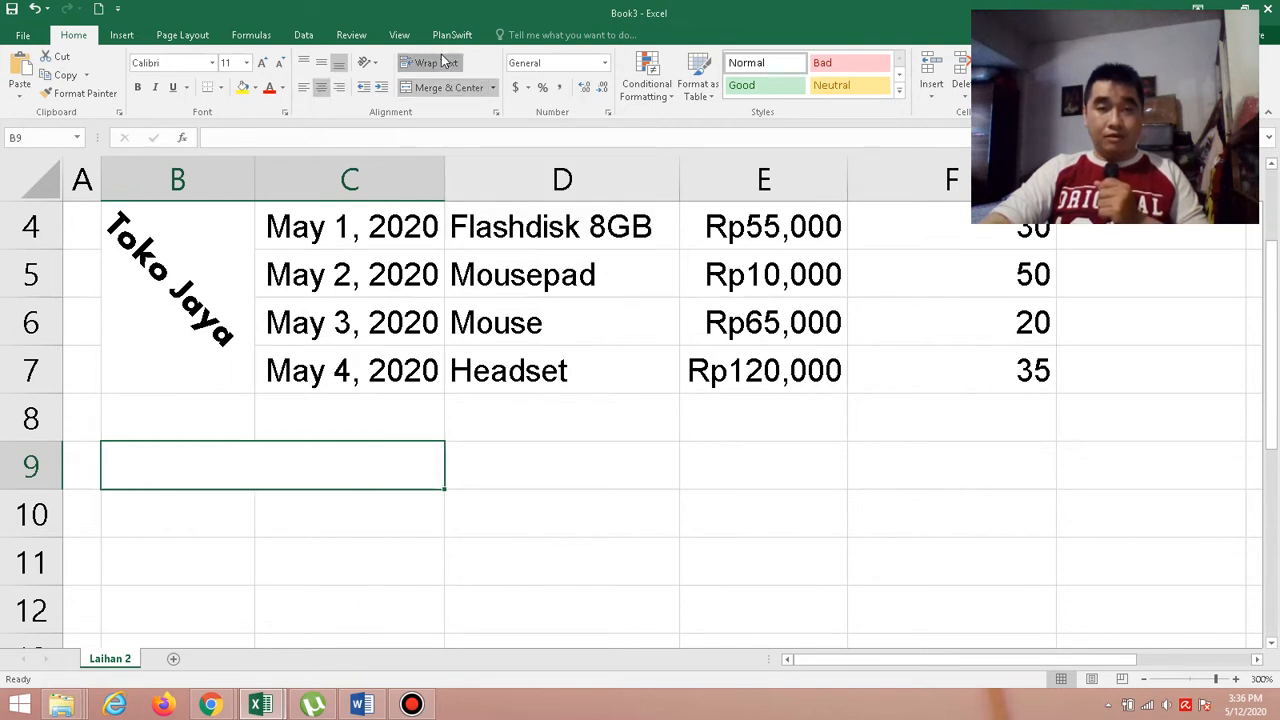
{"action": "left_click", "coordinate": [322, 66]}
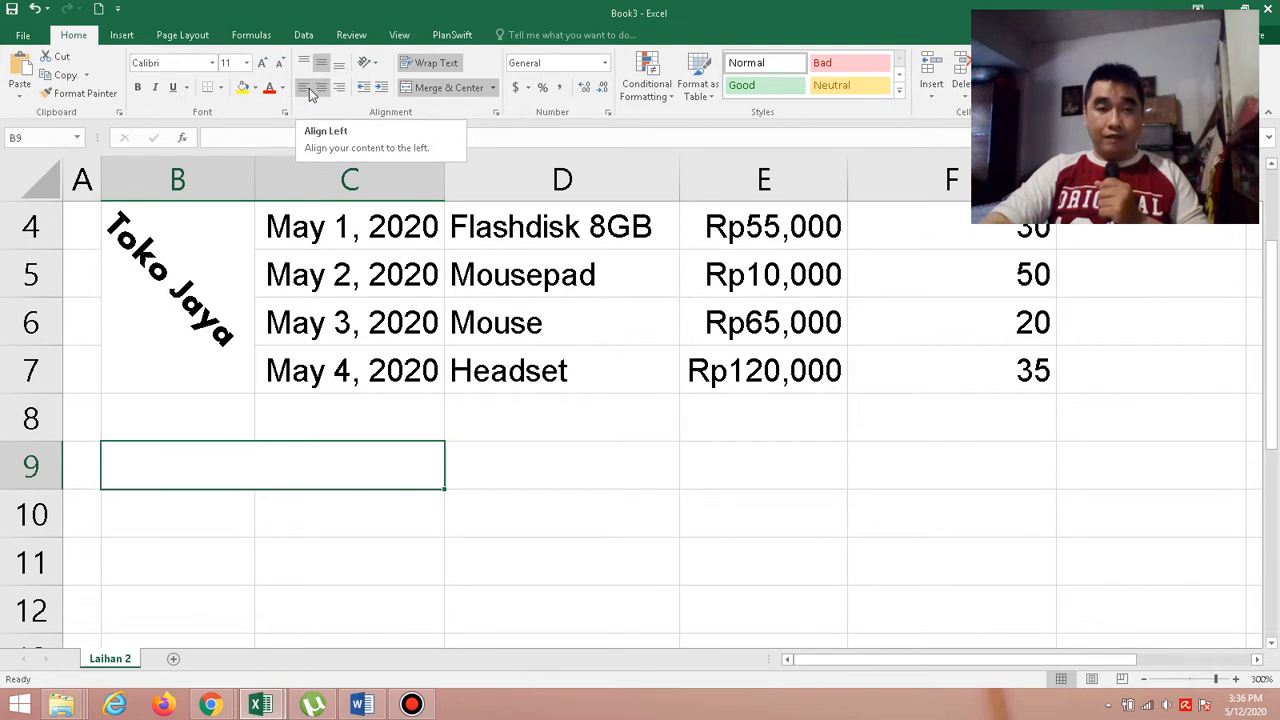
{"action": "left_click", "coordinate": [310, 90]}
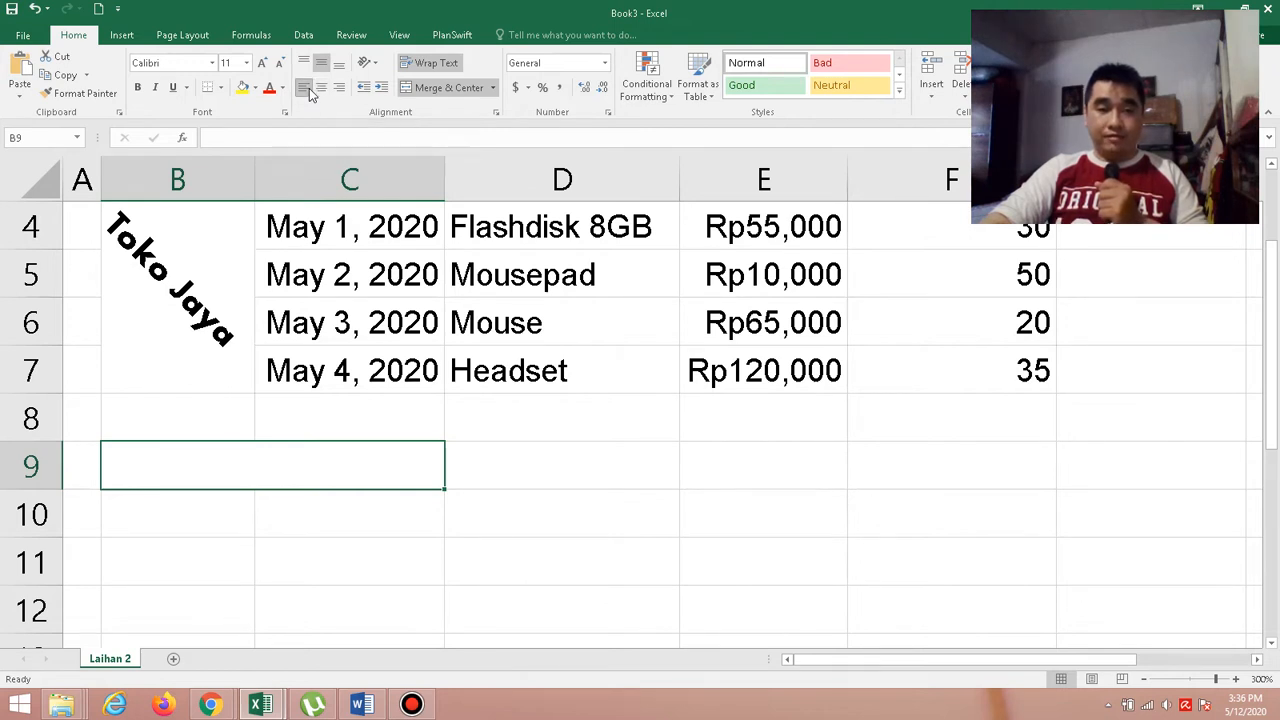
Check the Record font in the Word exercise and format merged cell B9 in Excel as Arial, size 10.
{"action": "left_click", "coordinate": [366, 705]}
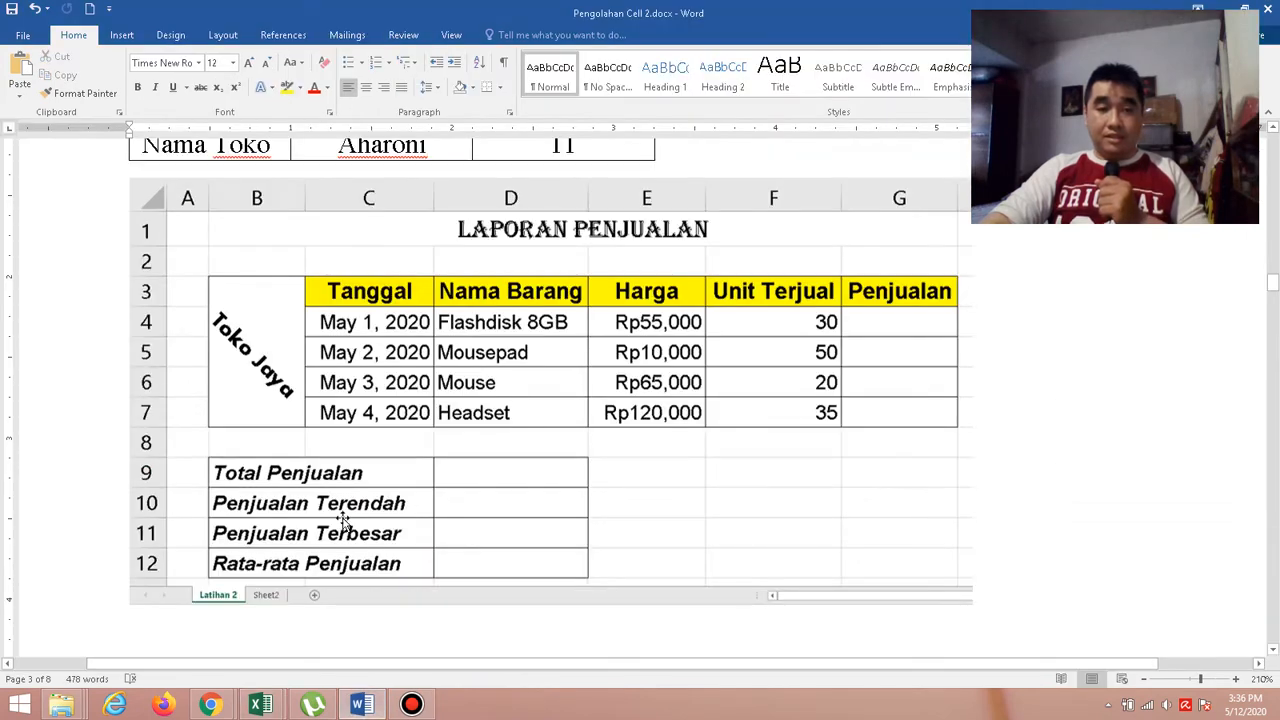
{"action": "scroll", "coordinate": [340, 512], "scroll_direction": "up", "scroll_amount": 3}
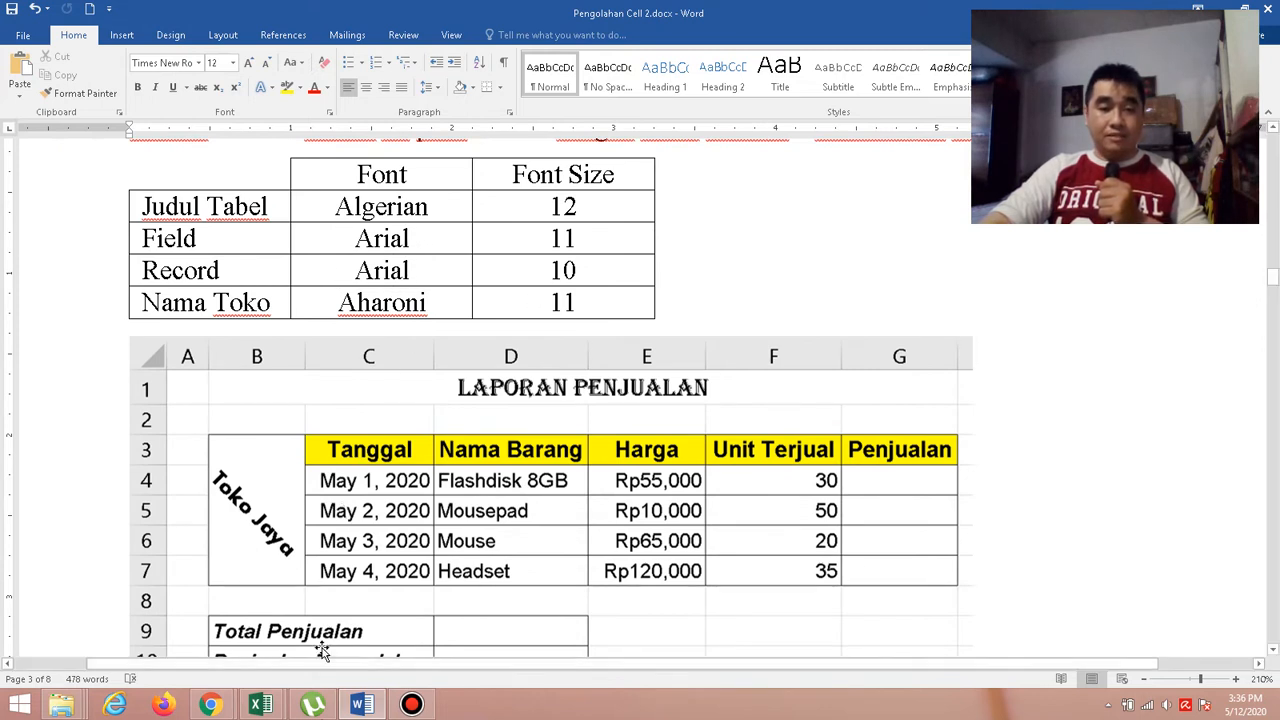
{"action": "mouse_move", "coordinate": [353, 708]}
{"action": "key", "text": "alt+Tab"}
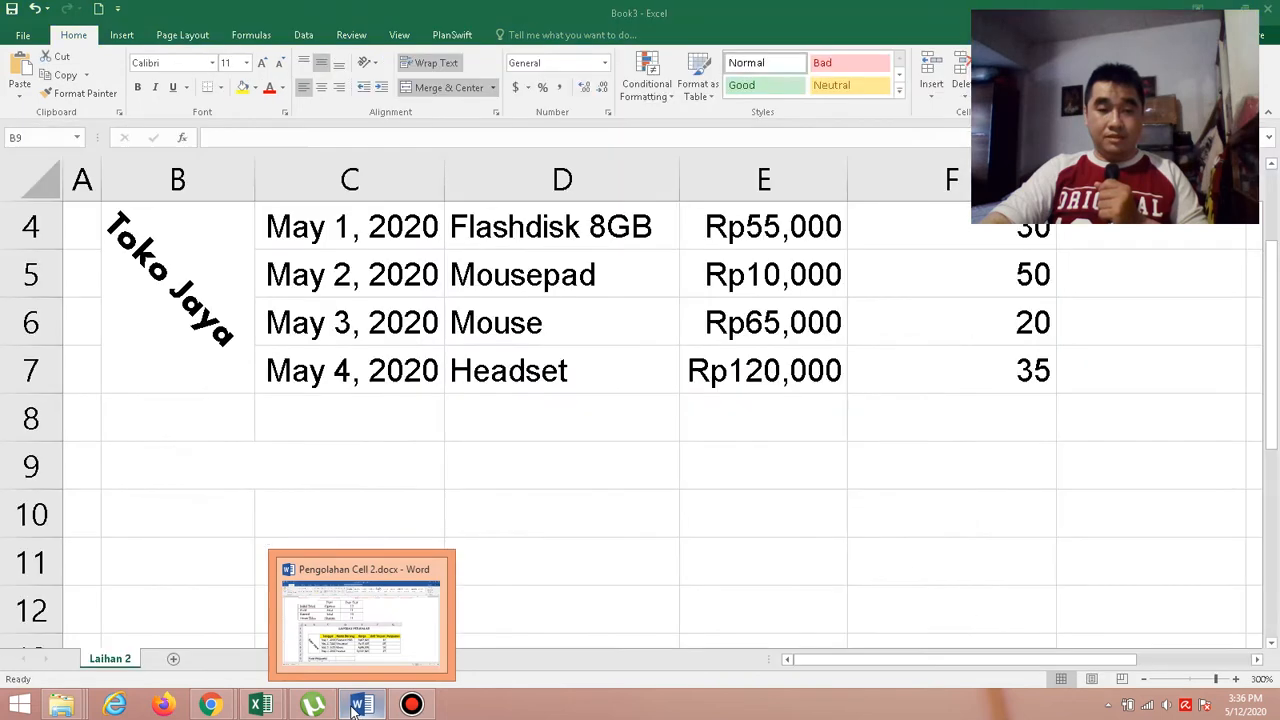
{"action": "left_click", "coordinate": [297, 446]}
{"action": "left_click", "coordinate": [213, 63]}
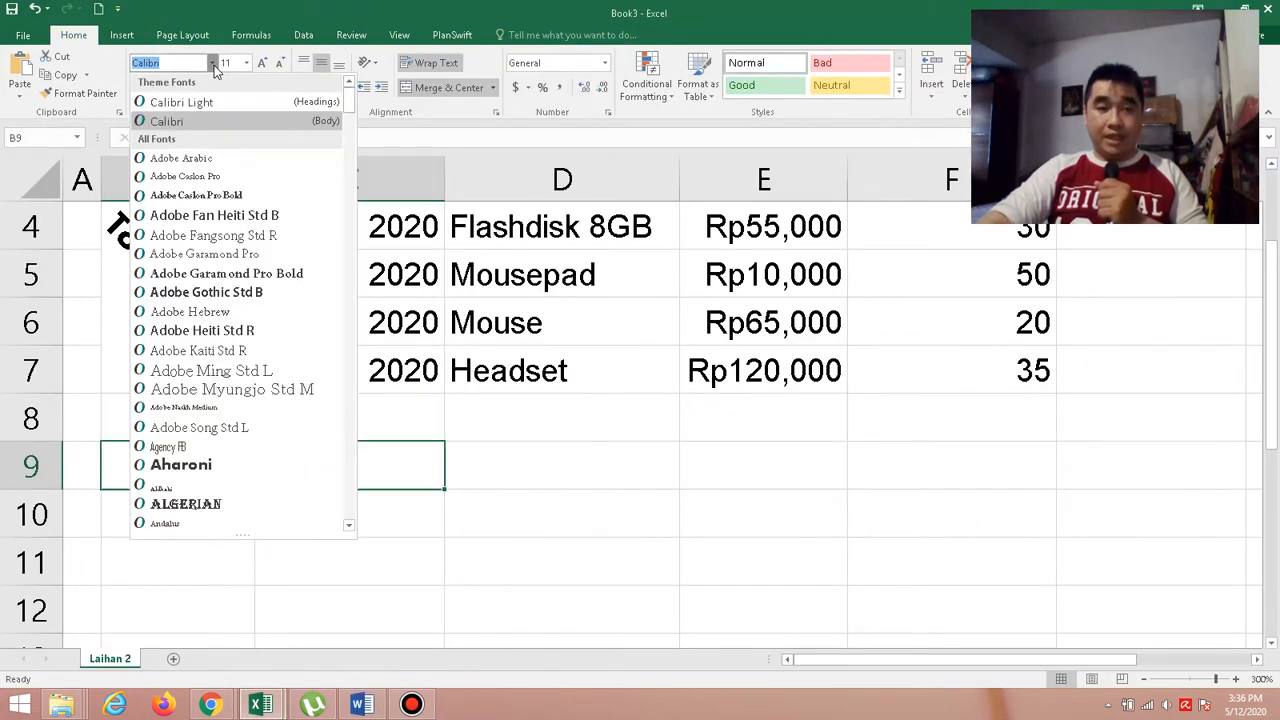
{"action": "scroll", "coordinate": [256, 500], "scroll_direction": "down", "scroll_amount": 1}
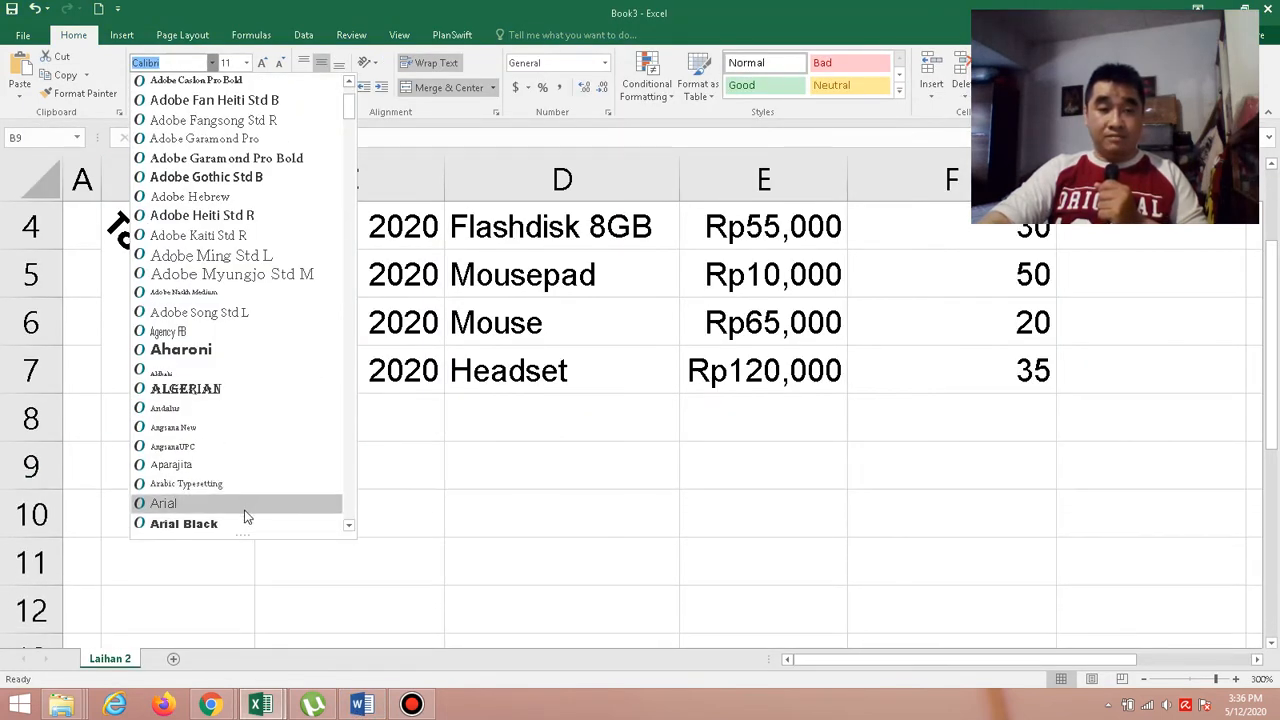
{"action": "left_click", "coordinate": [245, 504]}
{"action": "left_click", "coordinate": [246, 63]}
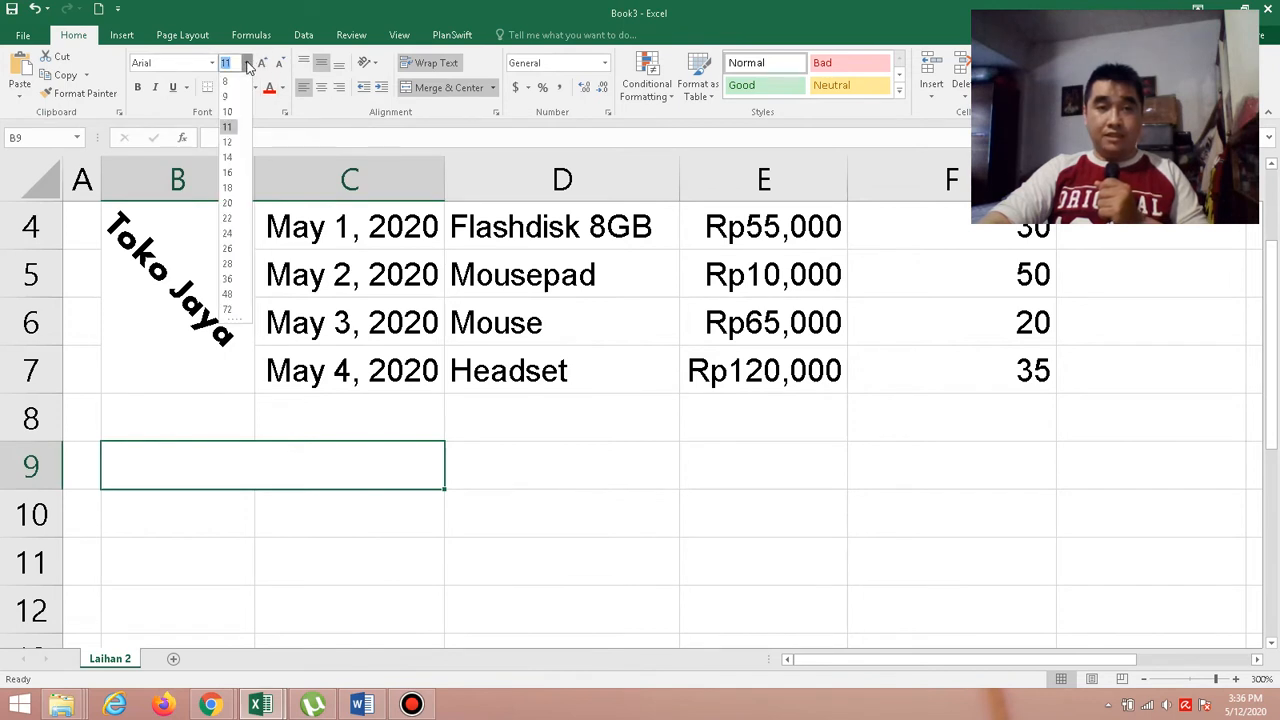
{"action": "left_click", "coordinate": [230, 110]}
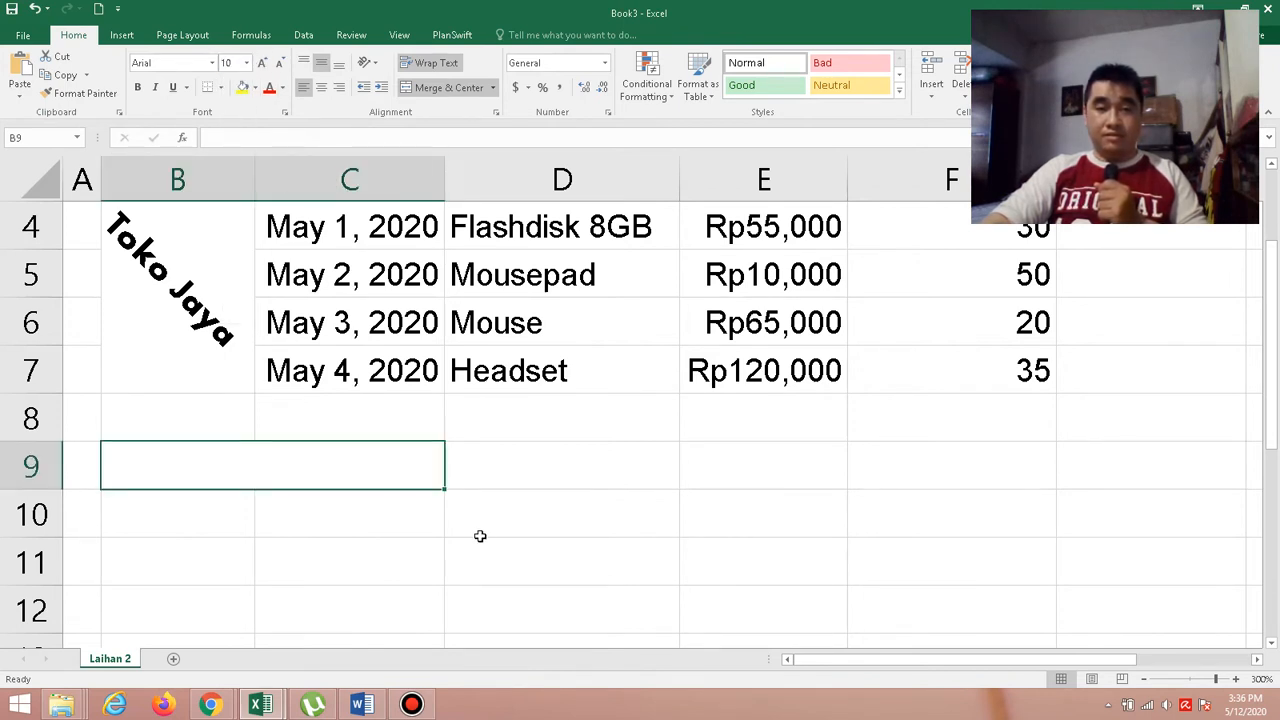
Check the summary labels' style in the Word exercise and make cell B9 in the Book3 Excel workbook bold and italic.
{"action": "left_click", "coordinate": [362, 705]}
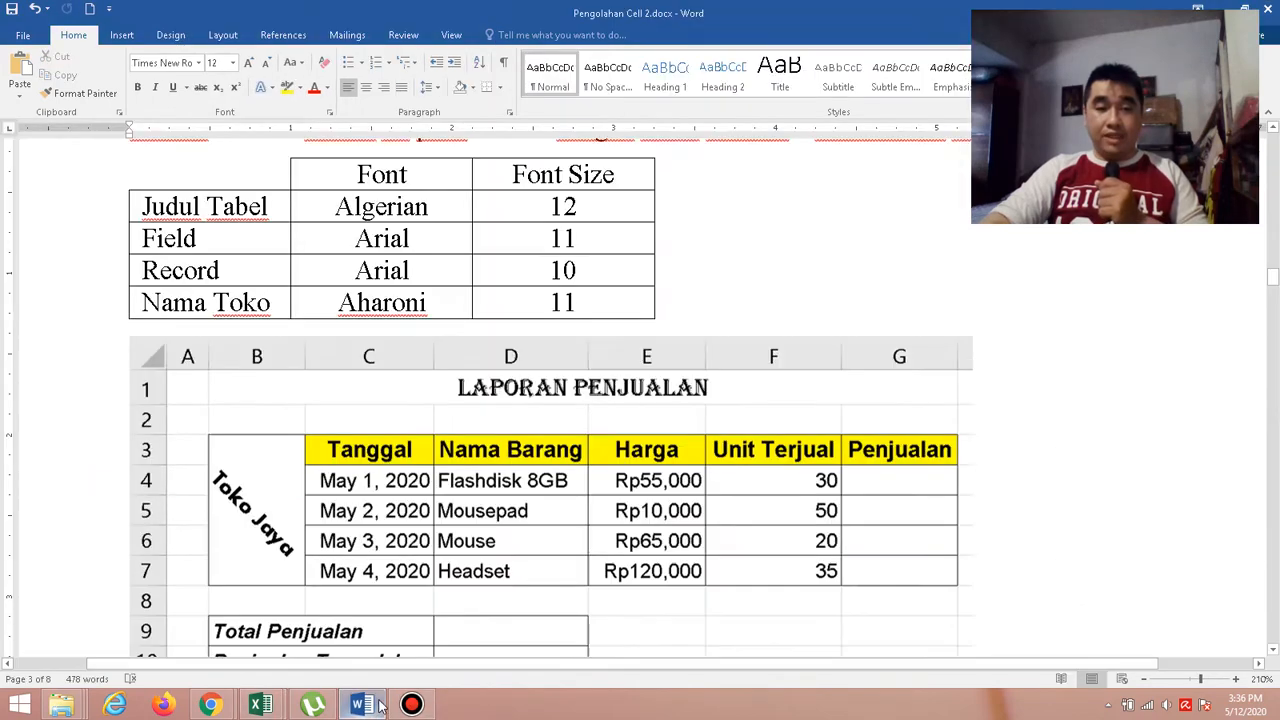
{"action": "scroll", "coordinate": [370, 645], "scroll_direction": "down", "scroll_amount": 1}
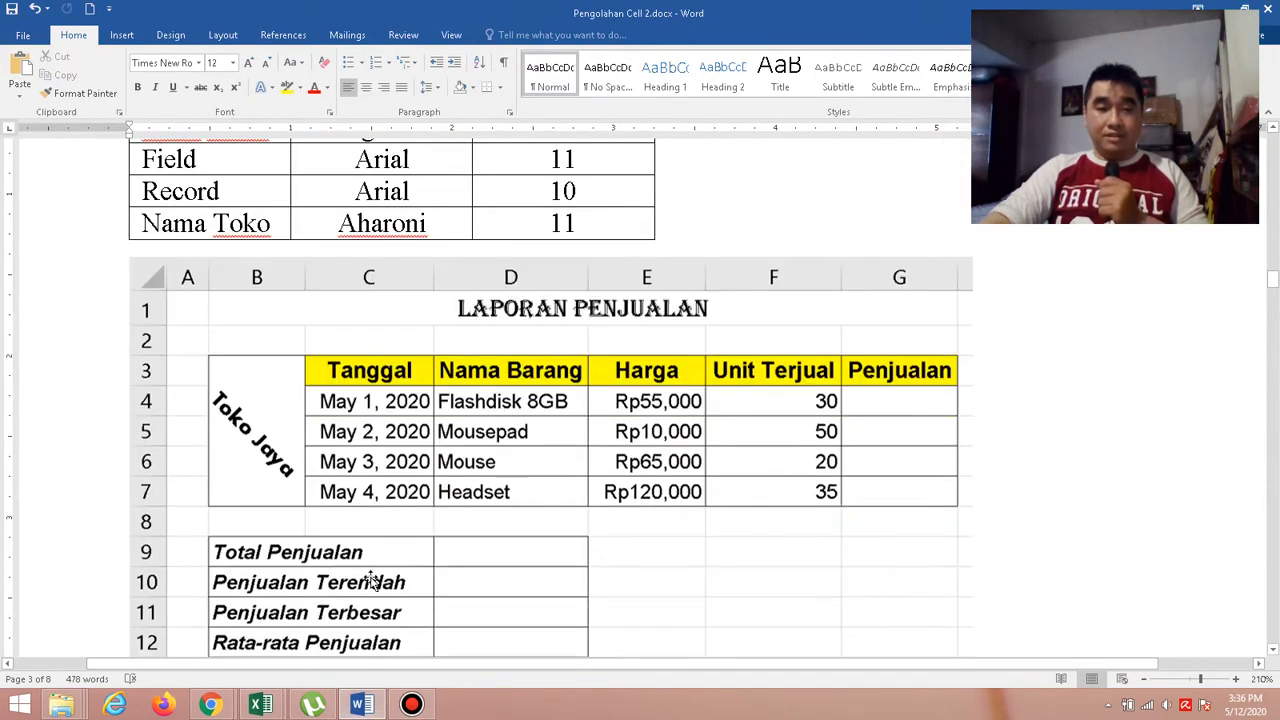
{"action": "scroll", "coordinate": [365, 560], "scroll_direction": "down", "scroll_amount": 1}
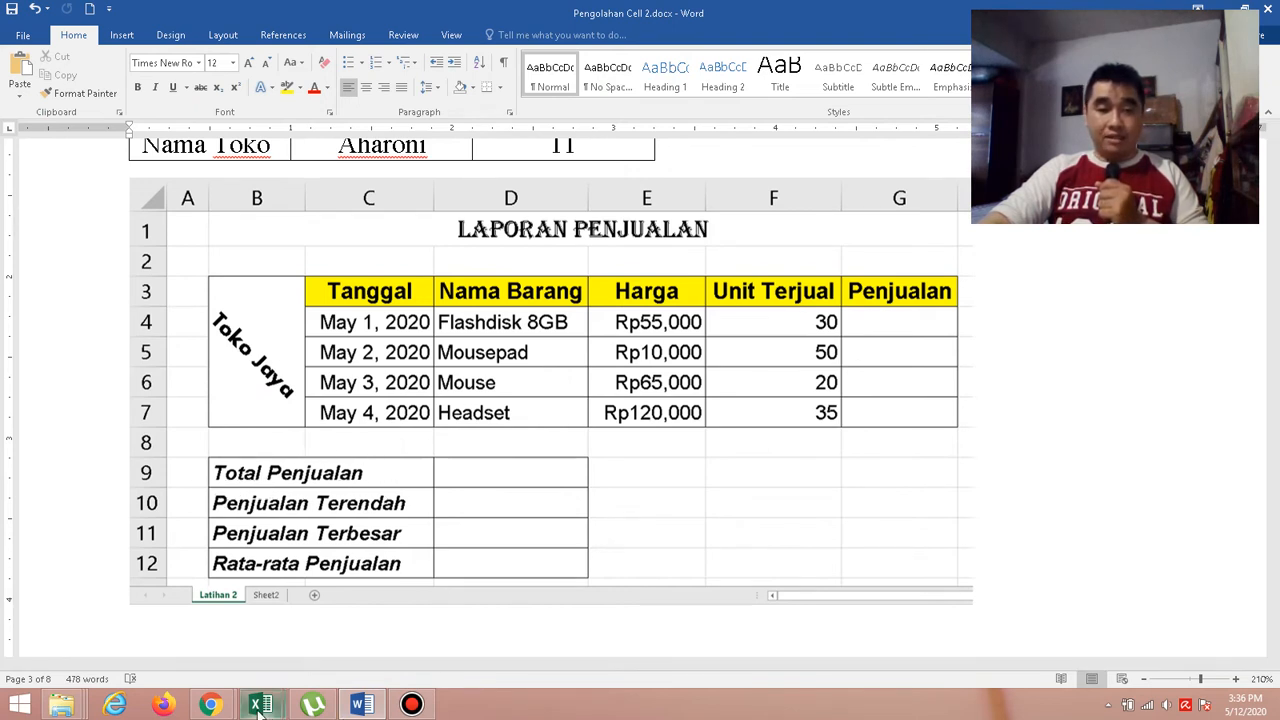
{"action": "mouse_move", "coordinate": [257, 710]}
{"action": "left_click", "coordinate": [345, 630]}
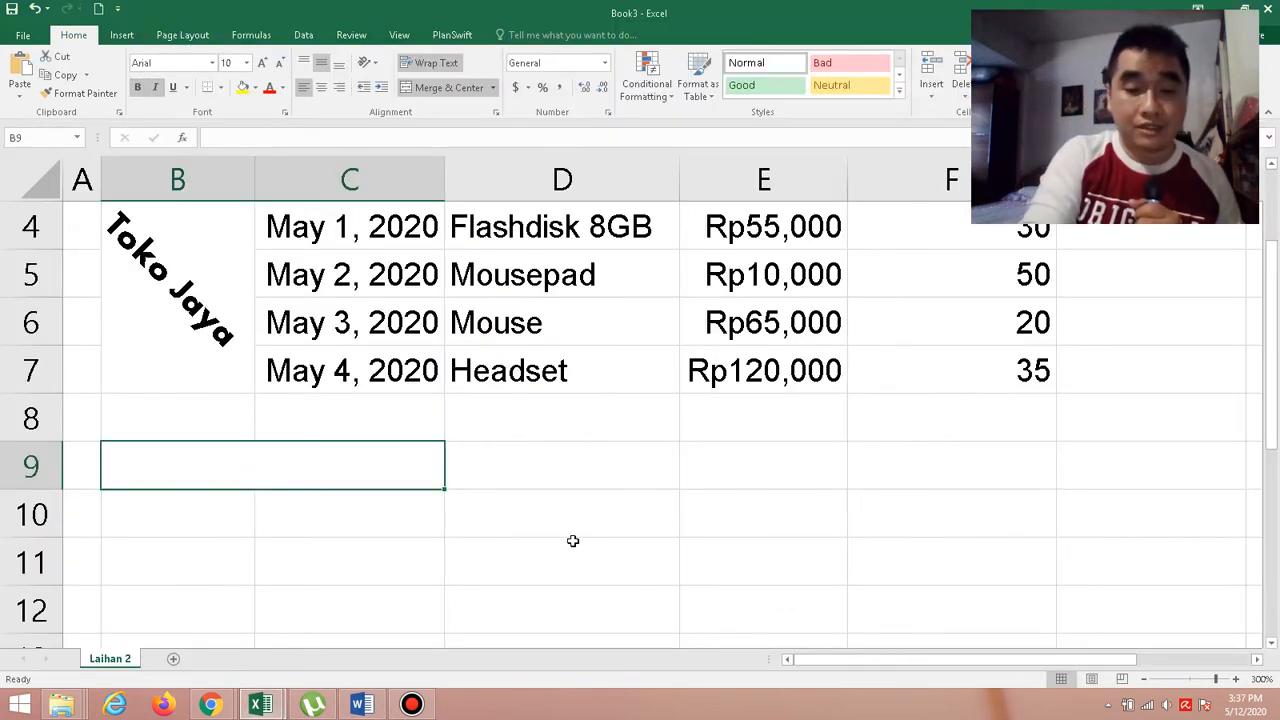
Enter the label Total Penjualan in merged cell B9.
{"action": "type", "text": "Total "}
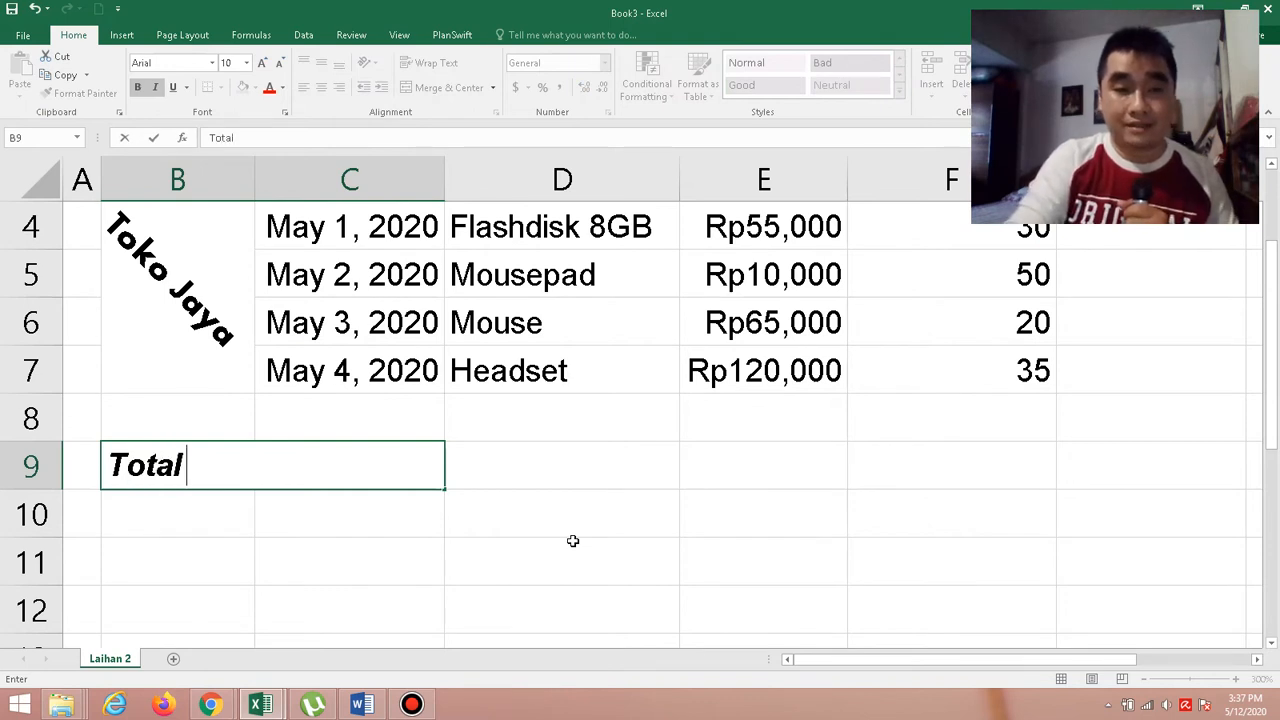
{"action": "type", "text": "Pe"}
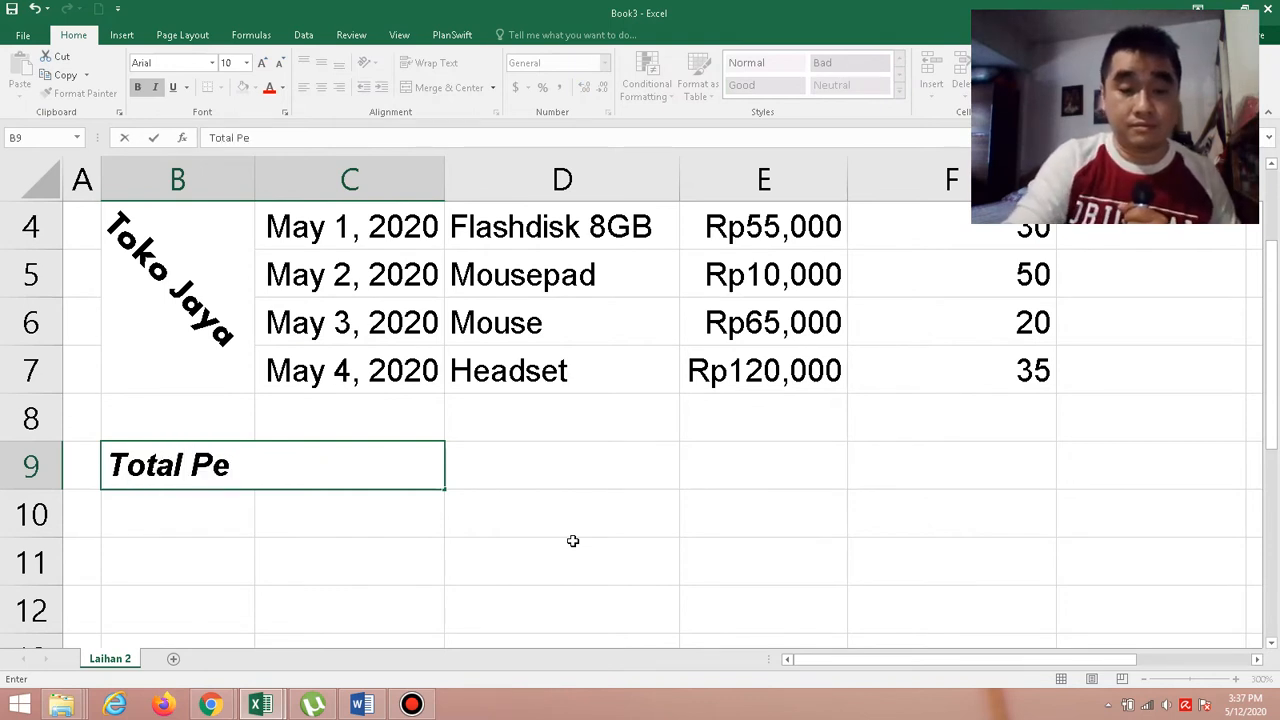
{"action": "type", "text": "njuala"}
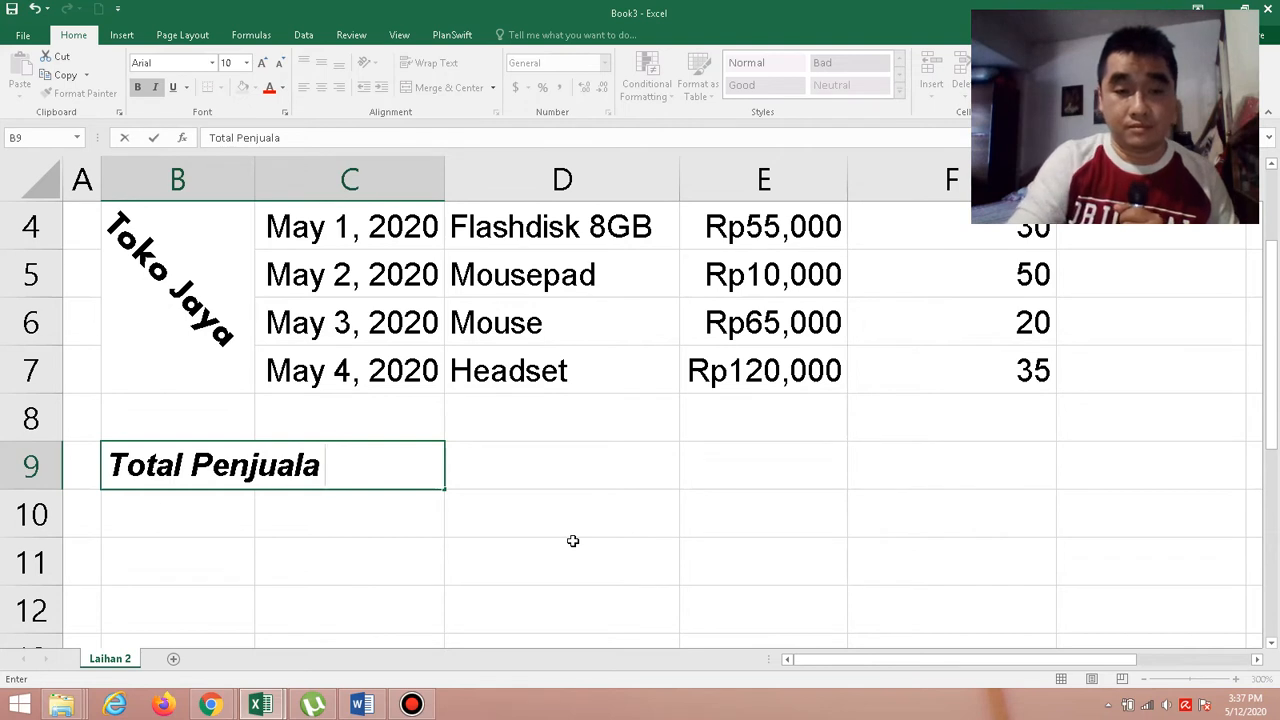
{"action": "type", "text": "n"}
{"action": "key", "text": "Return"}
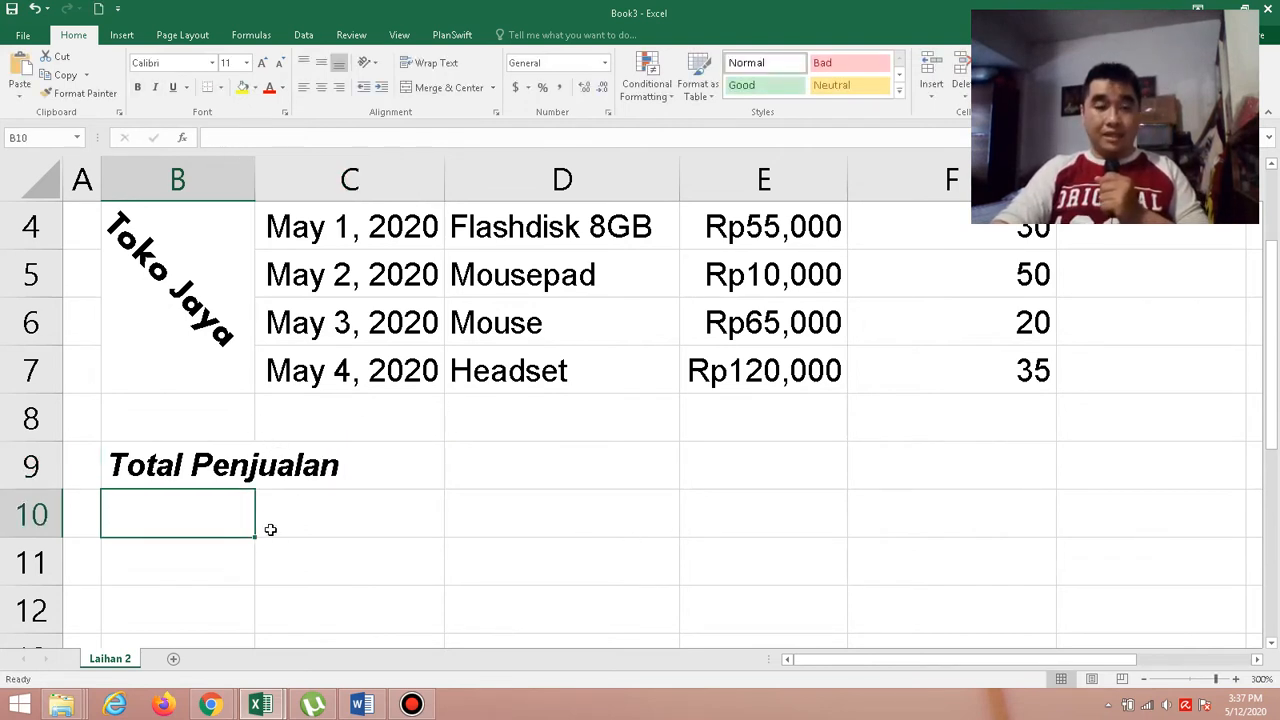
Copy the formatting of the Total Penjualan cell to B10:C12 with Format Painter.
{"action": "left_click", "coordinate": [309, 482]}
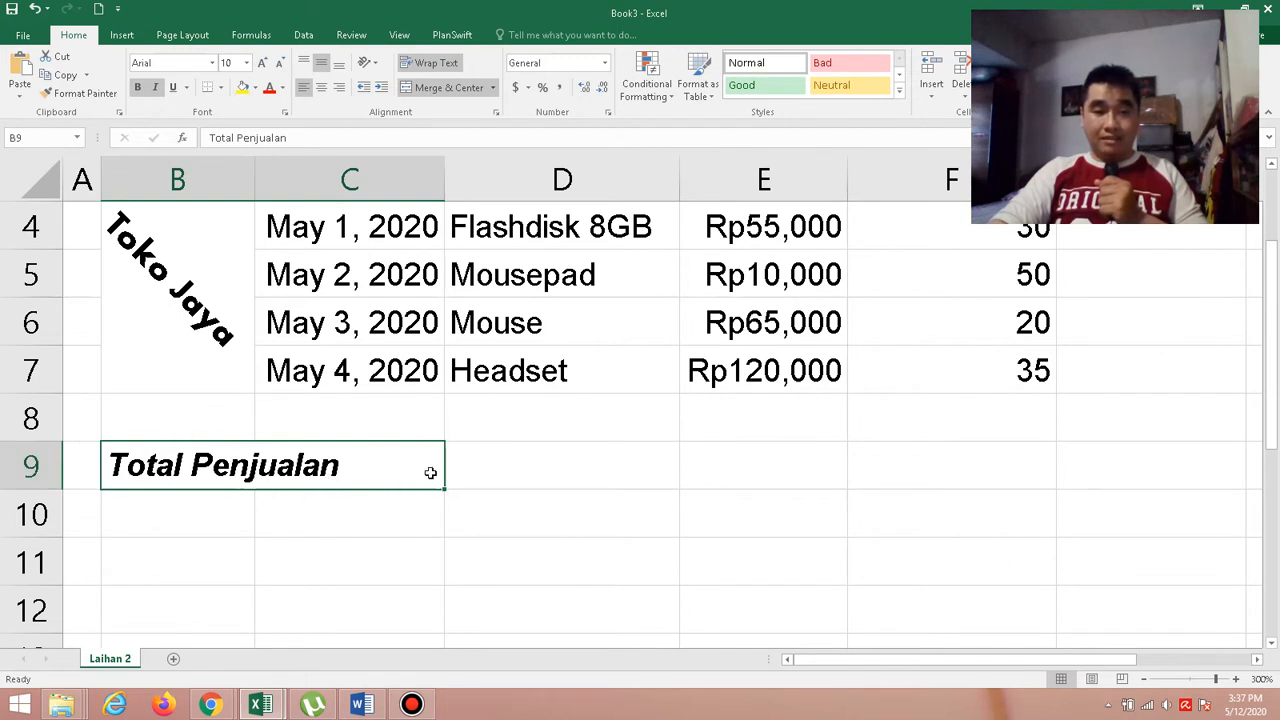
{"action": "left_click", "coordinate": [87, 98]}
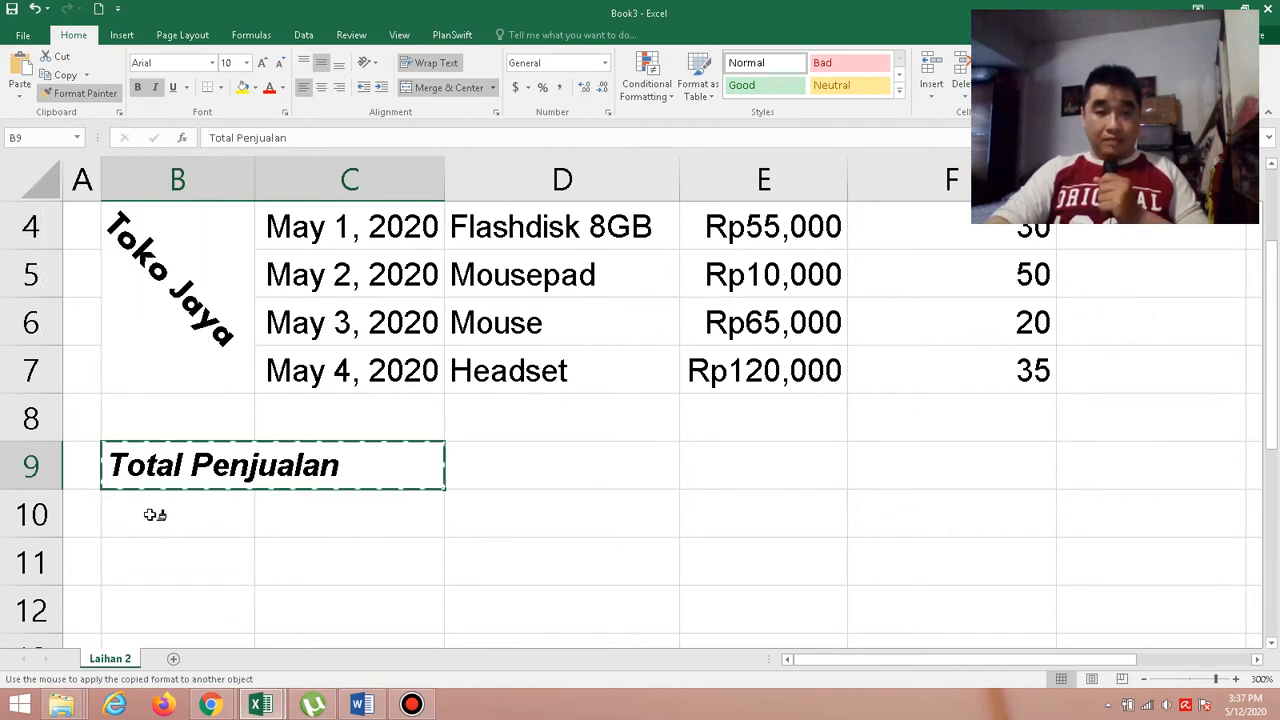
{"action": "mouse_move", "coordinate": [150, 515]}
{"action": "left_mouse_down"}
{"action": "mouse_move", "coordinate": [334, 526]}
{"action": "mouse_move", "coordinate": [331, 592]}
{"action": "left_mouse_up"}
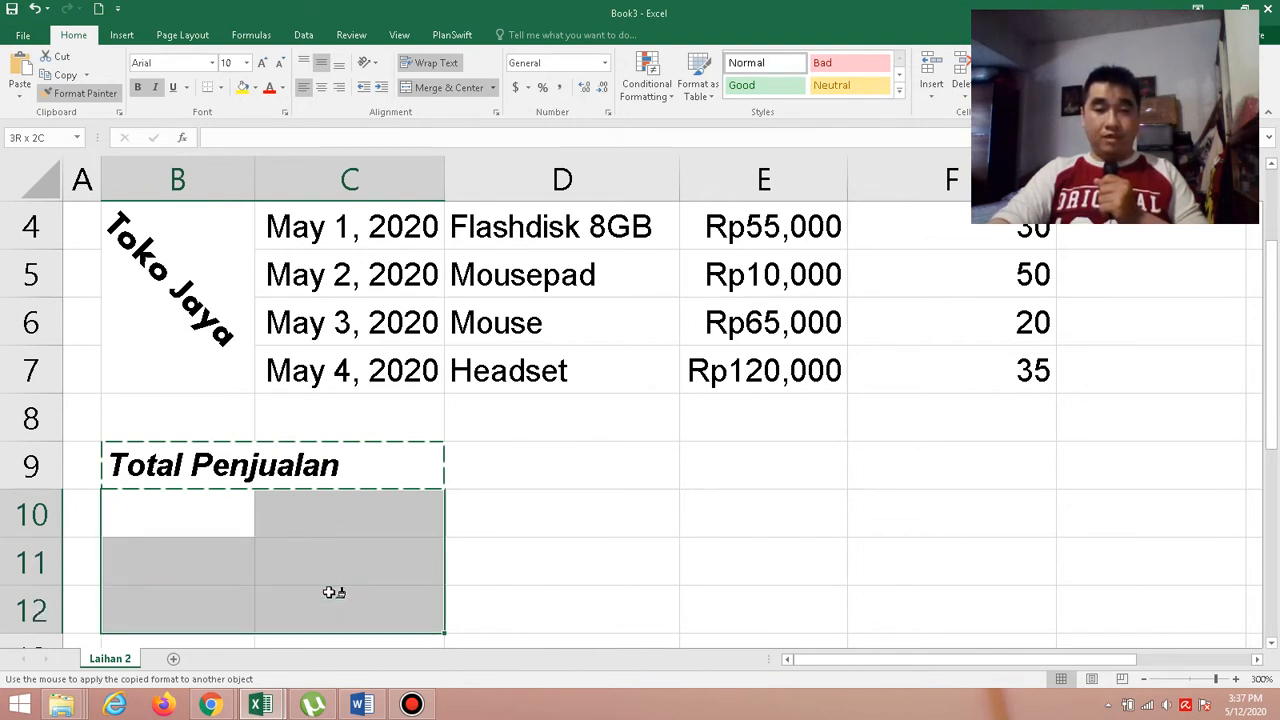
{"action": "left_click_drag", "start_coordinate": [329, 592], "coordinate": [329, 592]}
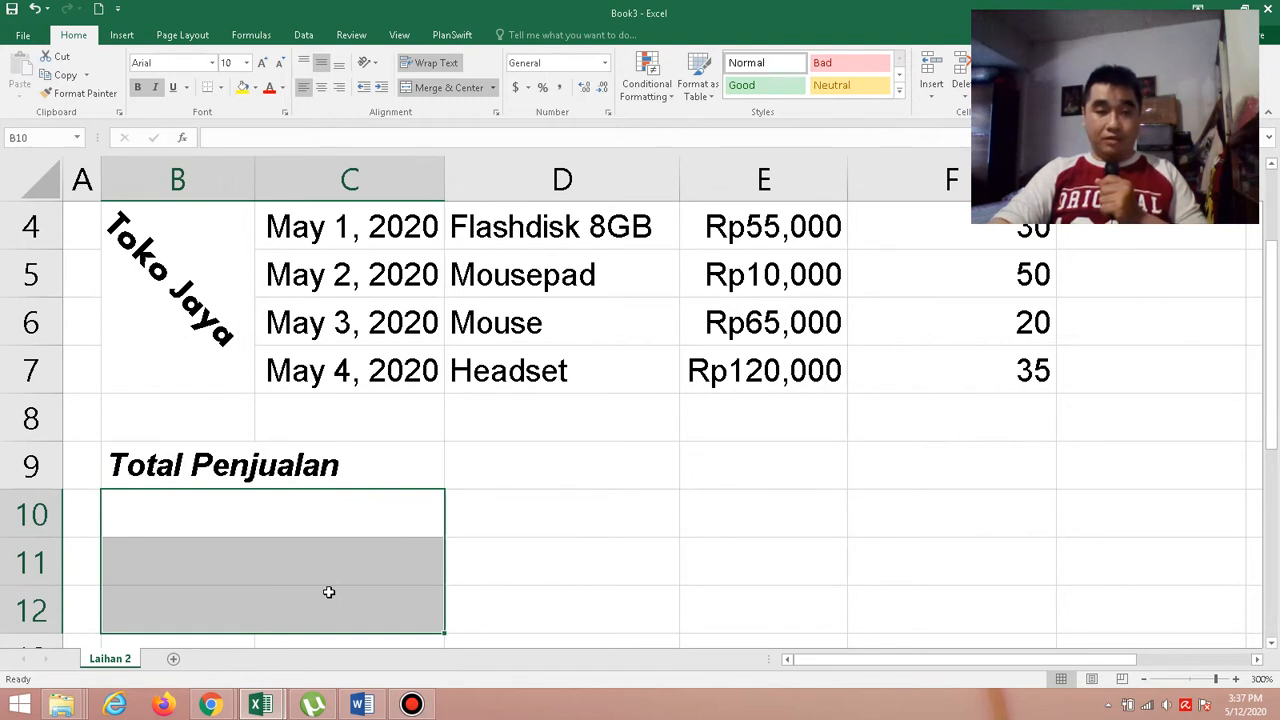
Check the second summary label in the Word exercise and enter Penjualan Terendah in cell B10 of the Book3 Excel workbook.
{"action": "left_click", "coordinate": [257, 520]}
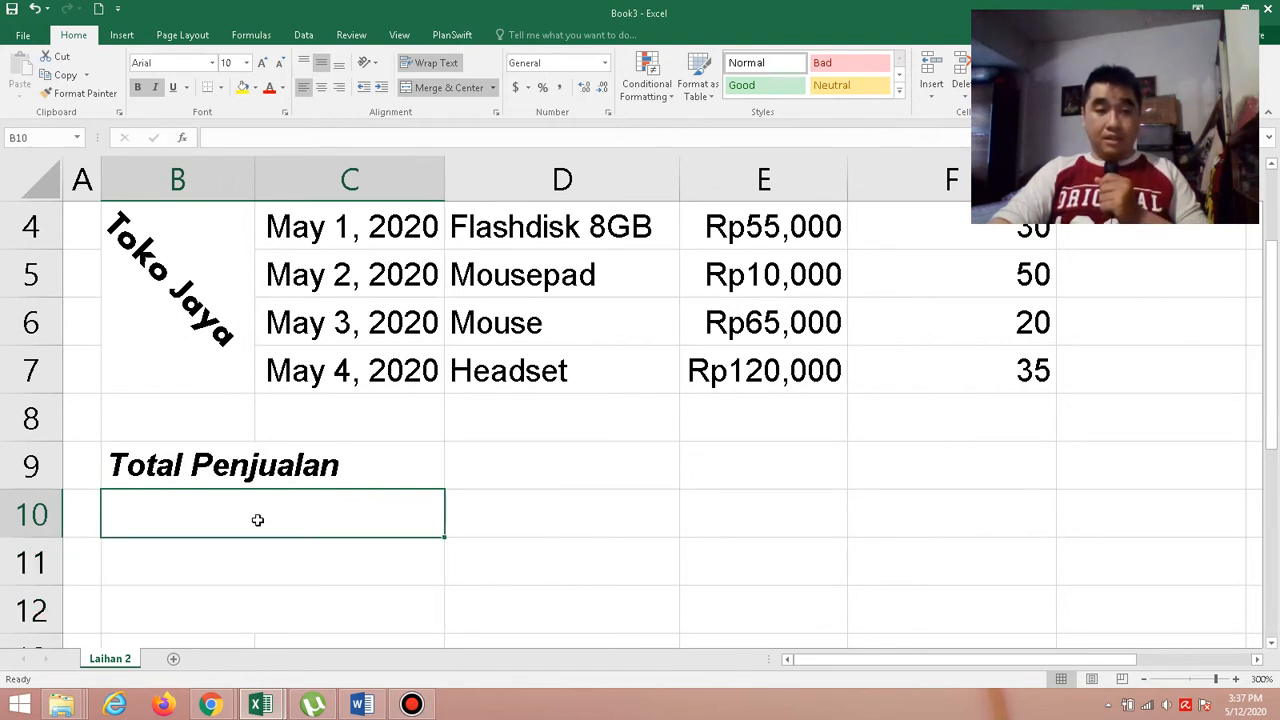
{"action": "left_click", "coordinate": [360, 705]}
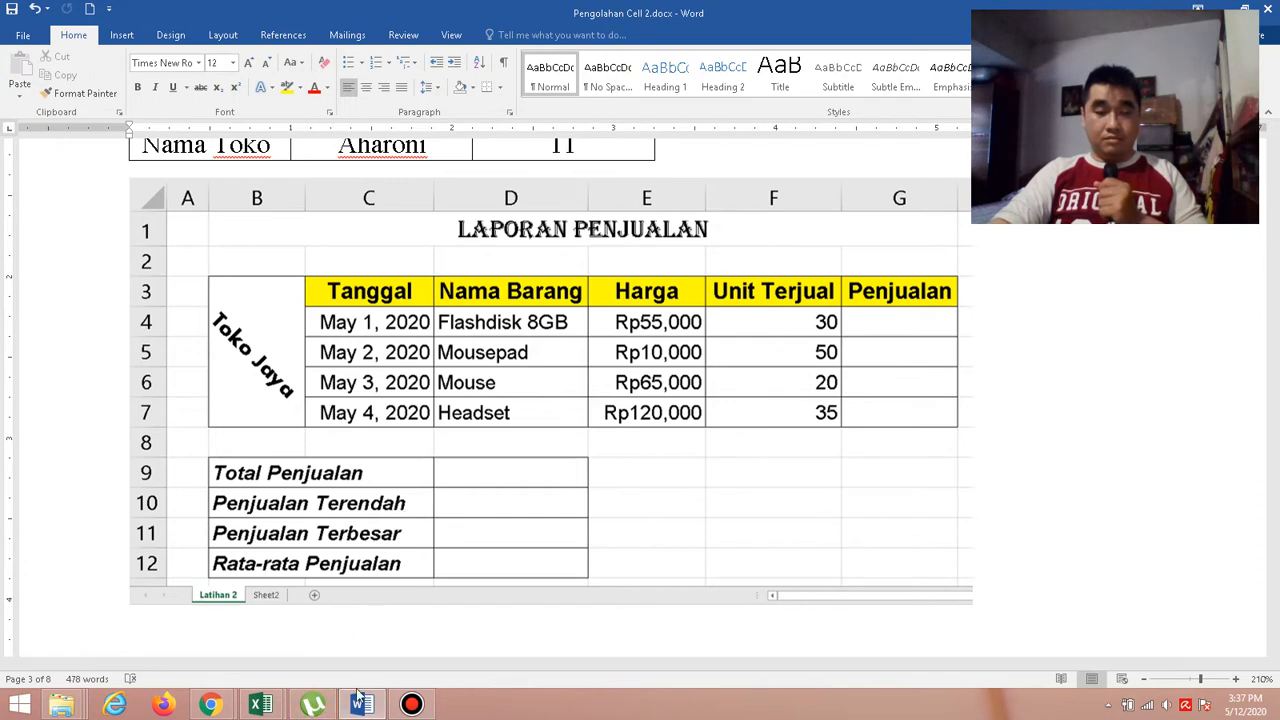
{"action": "mouse_move", "coordinate": [260, 705]}
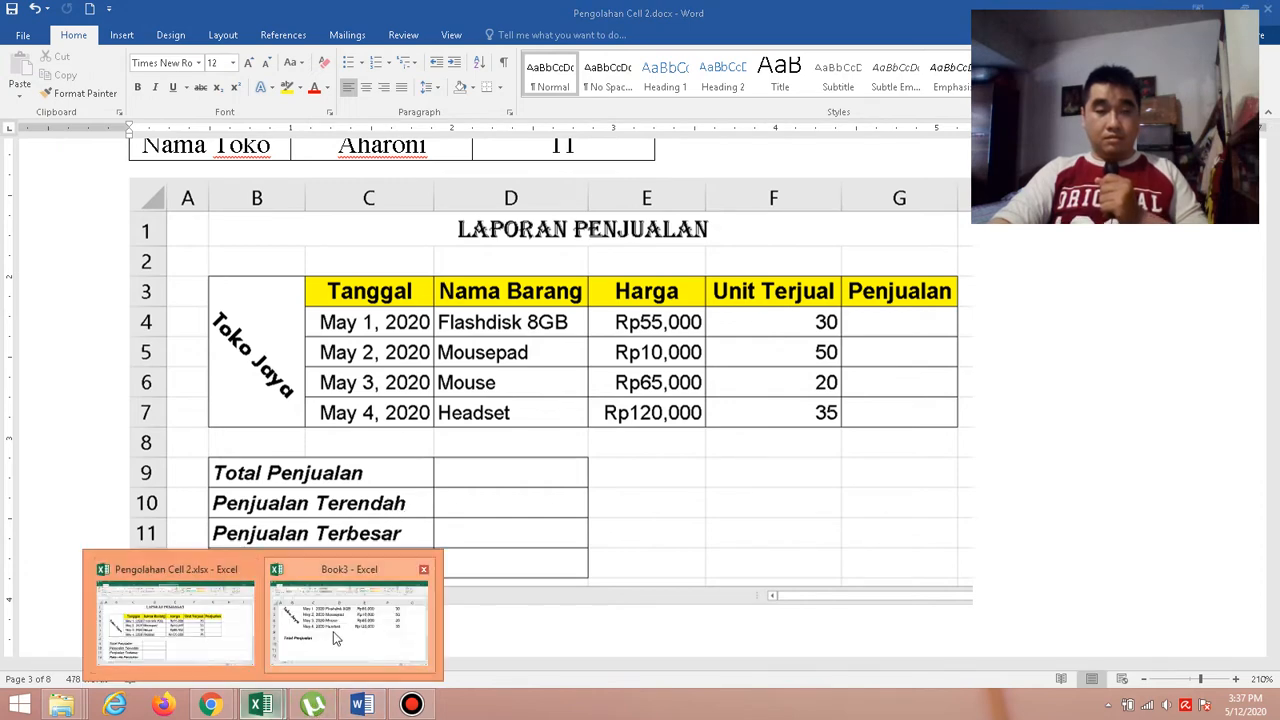
{"action": "left_click", "coordinate": [334, 628]}
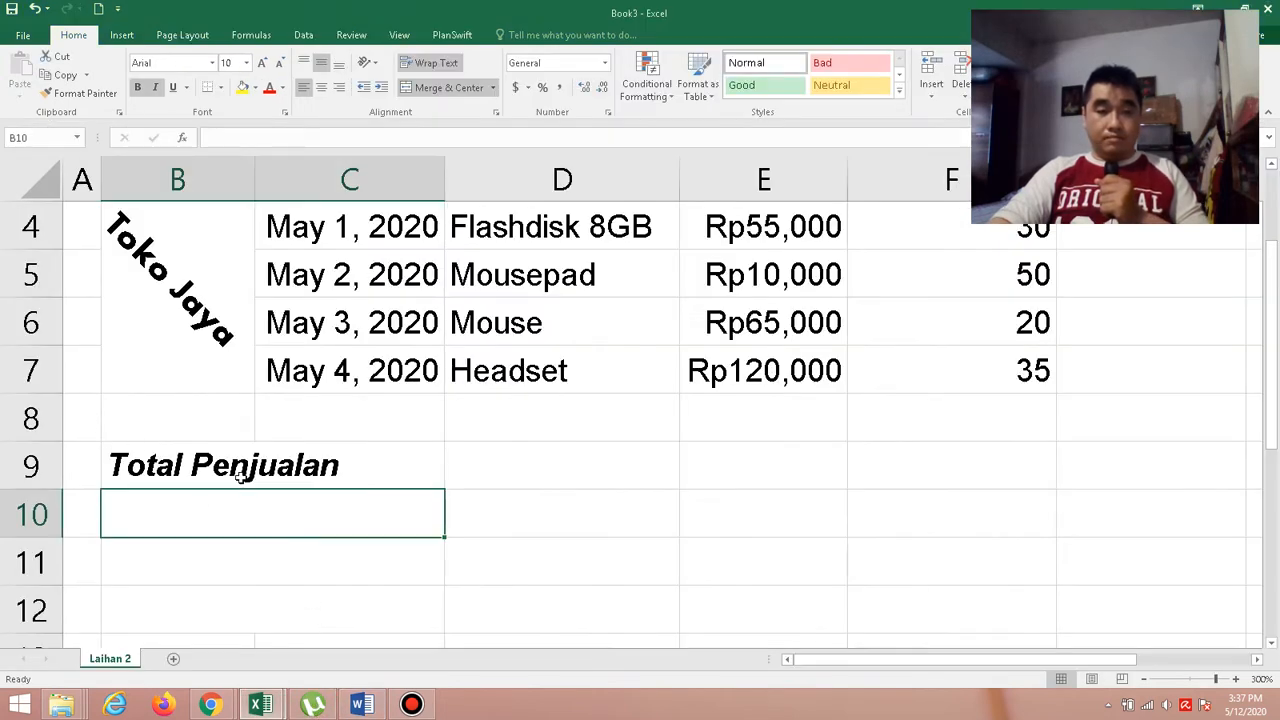
{"action": "double_click", "coordinate": [348, 494]}
{"action": "type", "text": "Penju"}
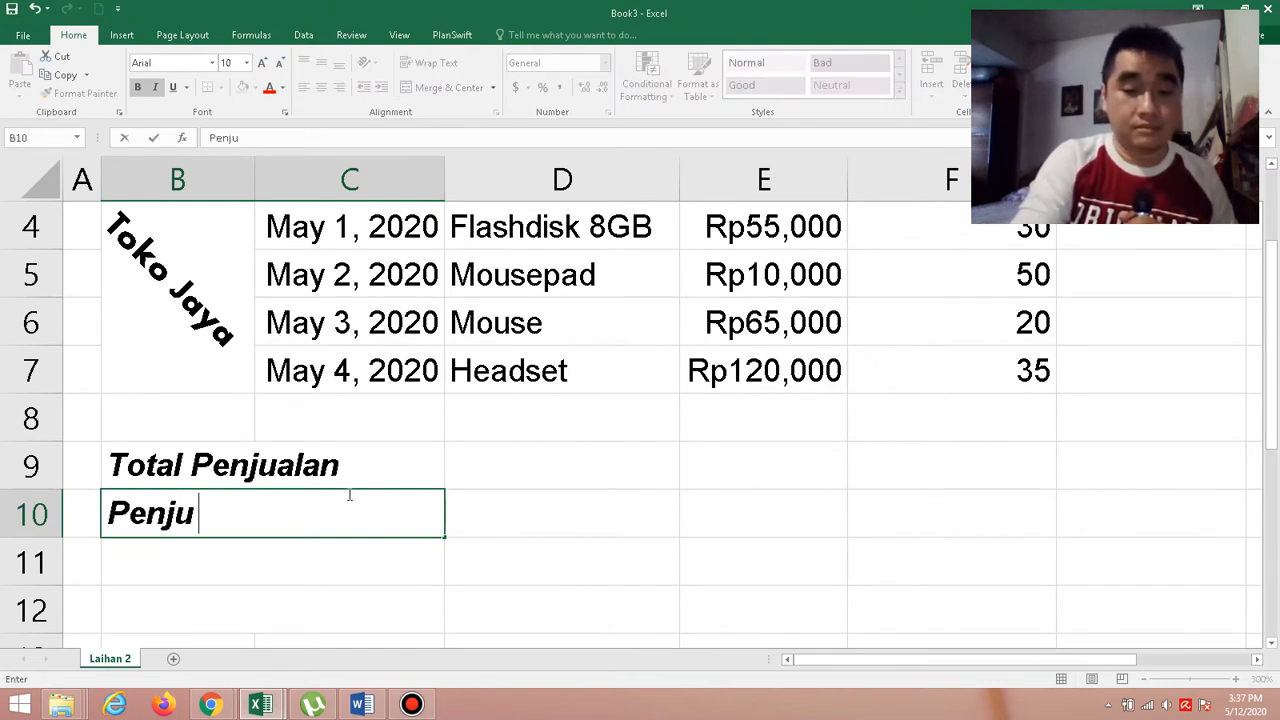
{"action": "type", "text": "alan "}
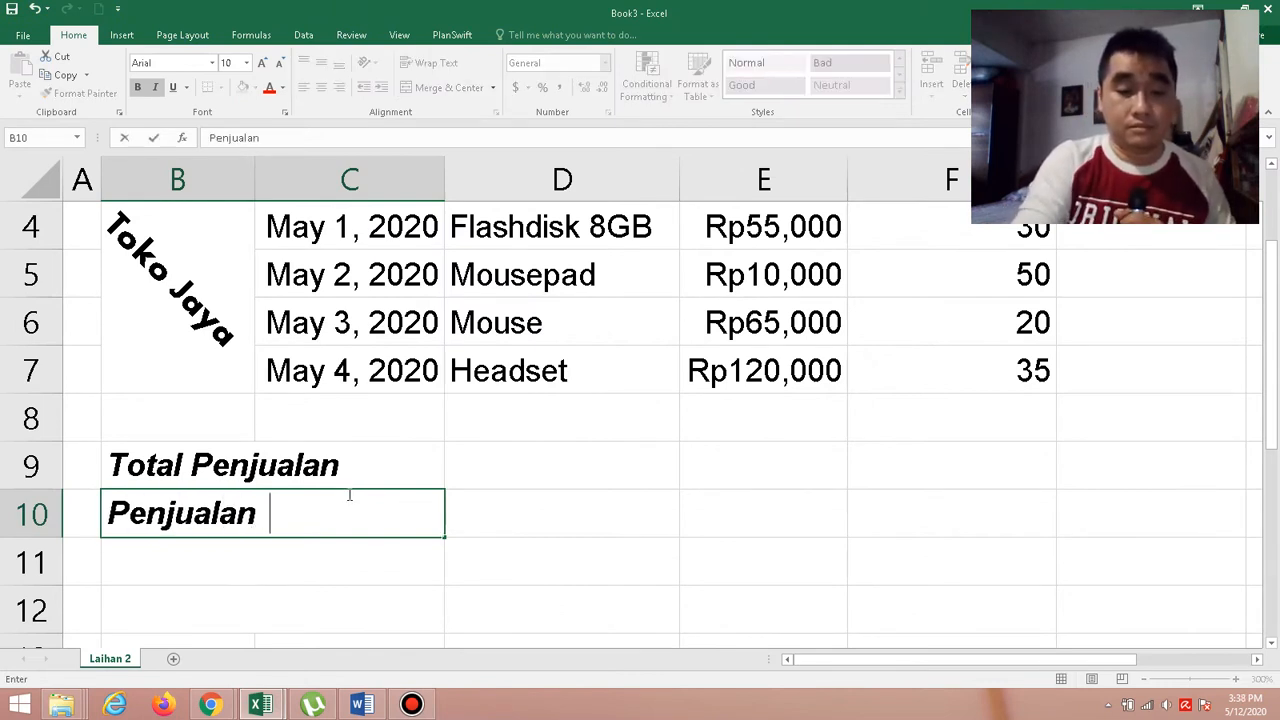
{"action": "type", "text": "Tere"}
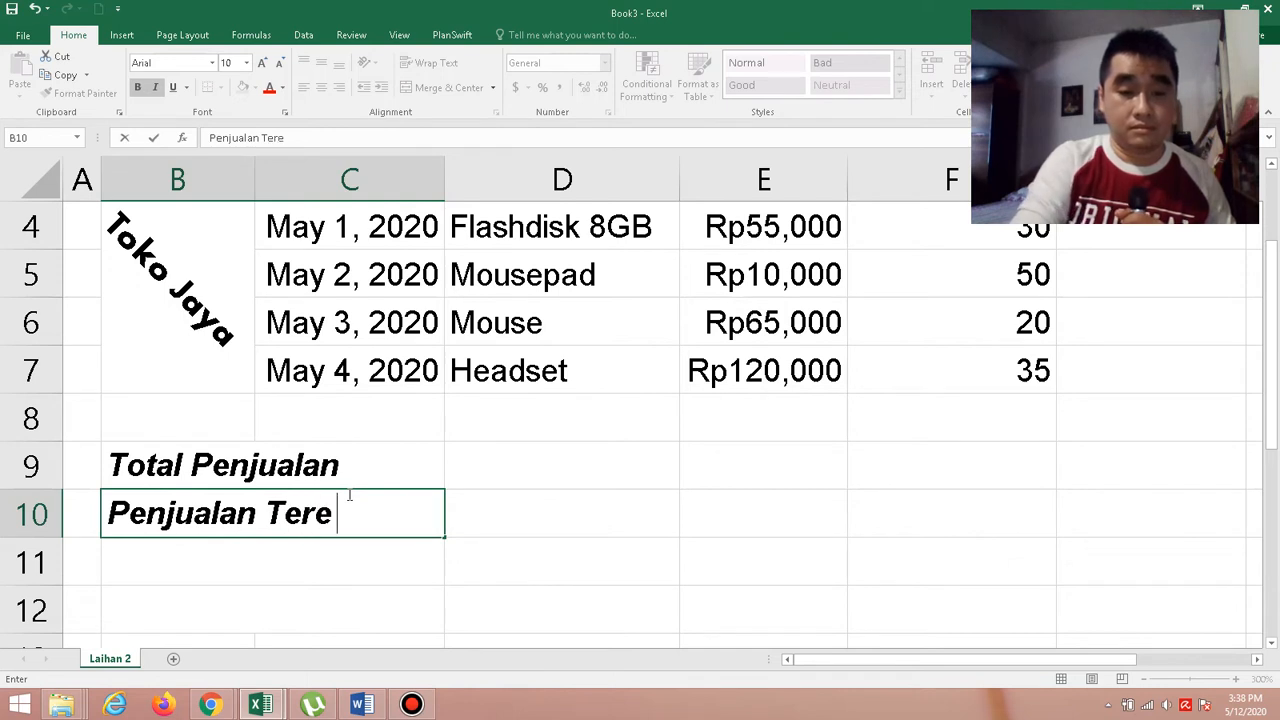
{"action": "type", "text": "ndah"}
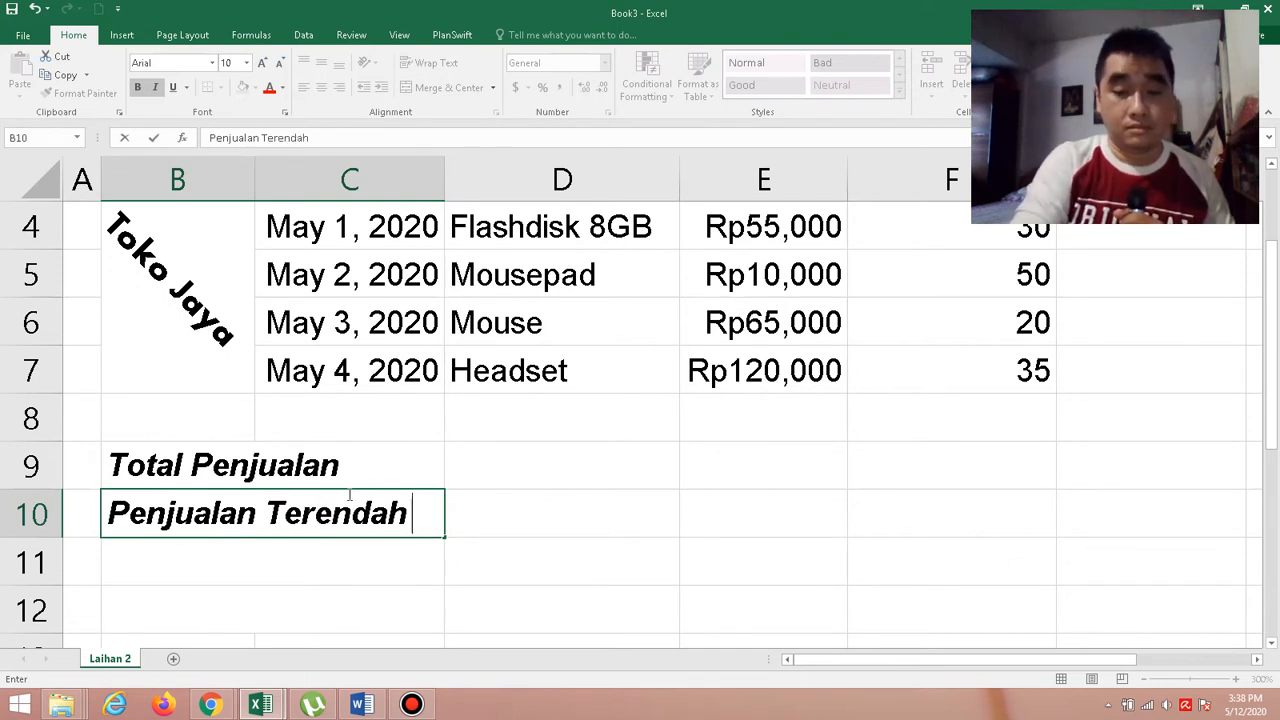
{"action": "key", "text": "Return"}
Enter the label Penjualan Terbesar in merged cell B11.
{"action": "type", "text": "Pe"}
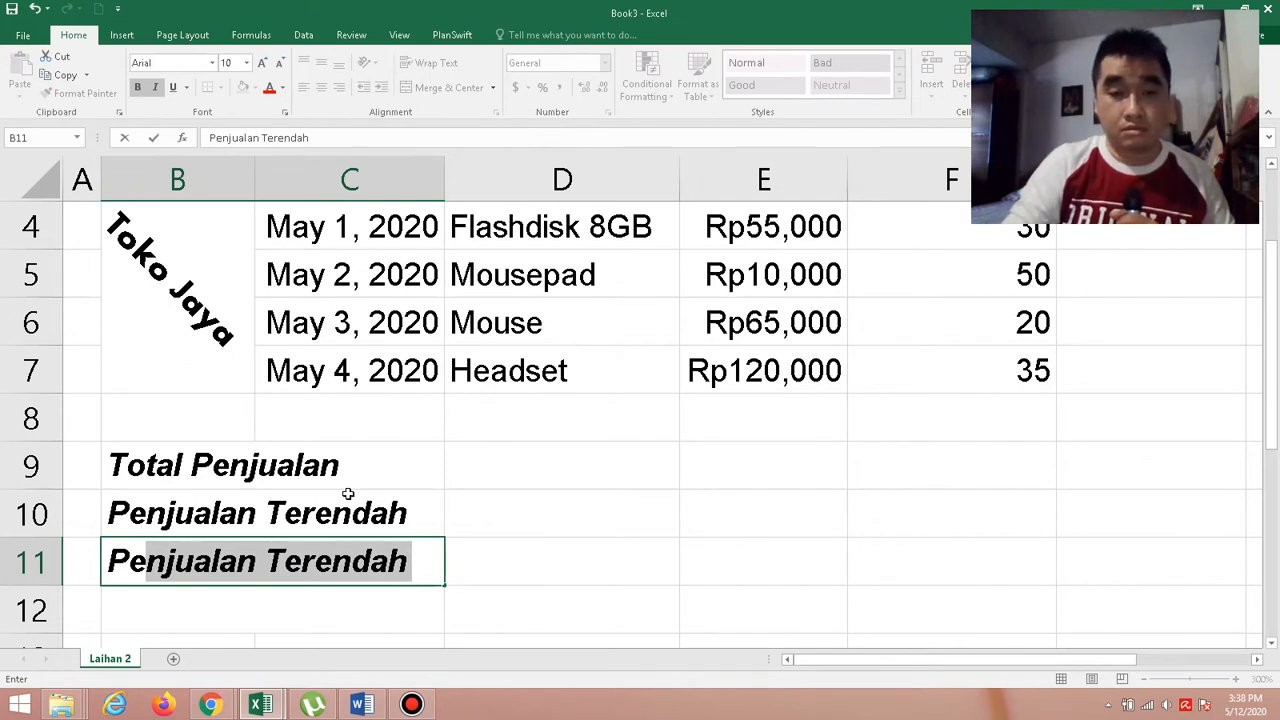
{"action": "key", "text": "Tab"}
{"action": "key", "text": "Left"}
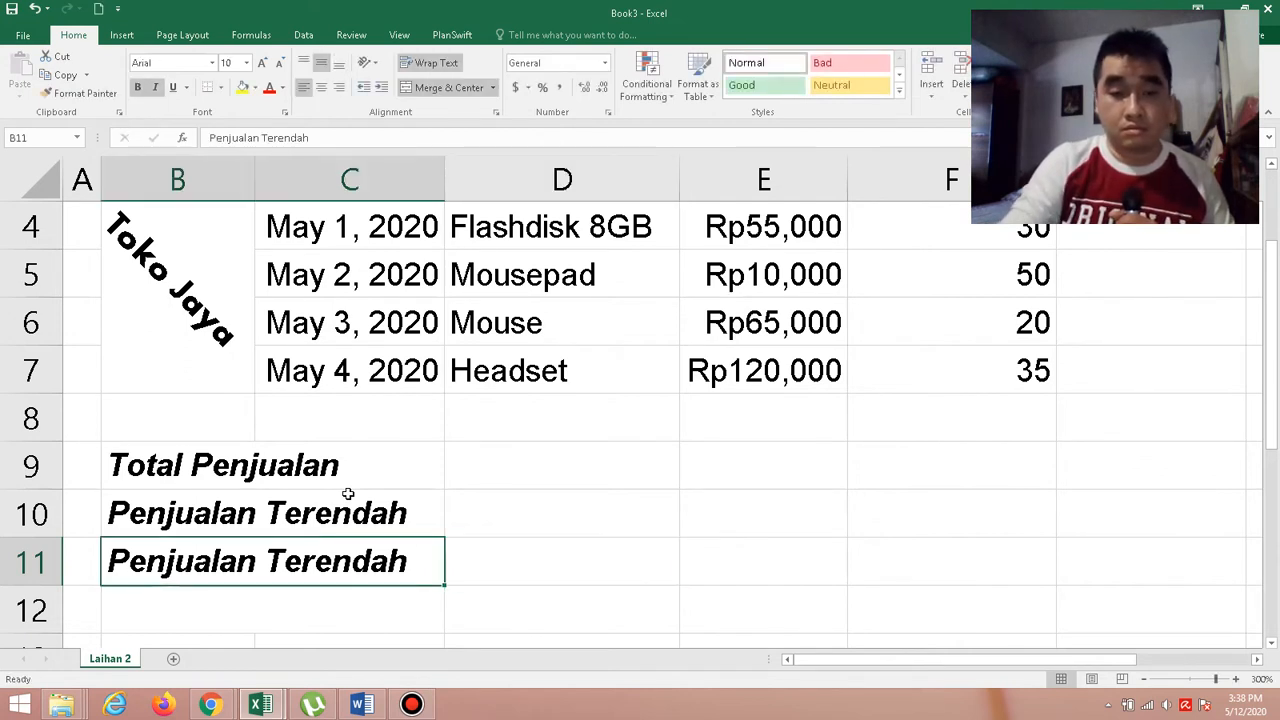
{"action": "key", "text": "F2"}
{"action": "key", "text": "BackSpace"}
{"action": "key", "text": "BackSpace"}
{"action": "key", "text": "BackSpace"}
{"action": "key", "text": "BackSpace"}
{"action": "key", "text": "BackSpace"}
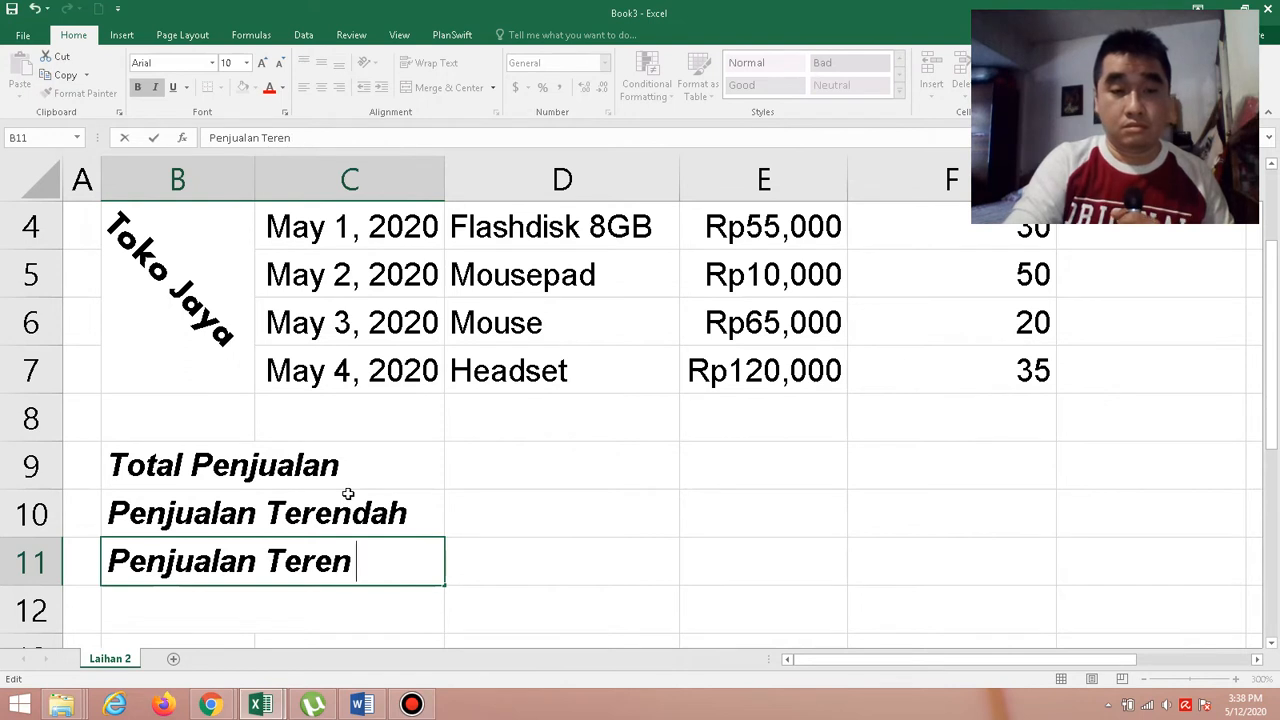
{"action": "type", "text": "b"}
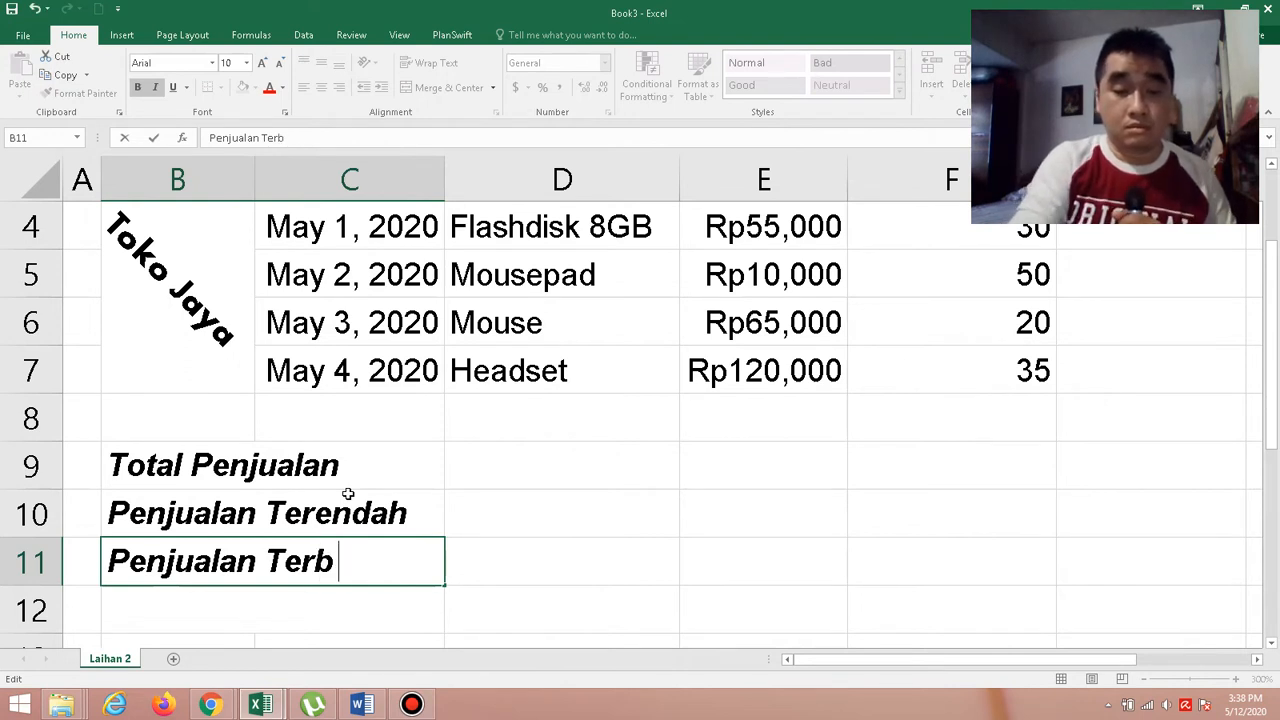
{"action": "type", "text": "esar"}
{"action": "key", "text": "Return"}
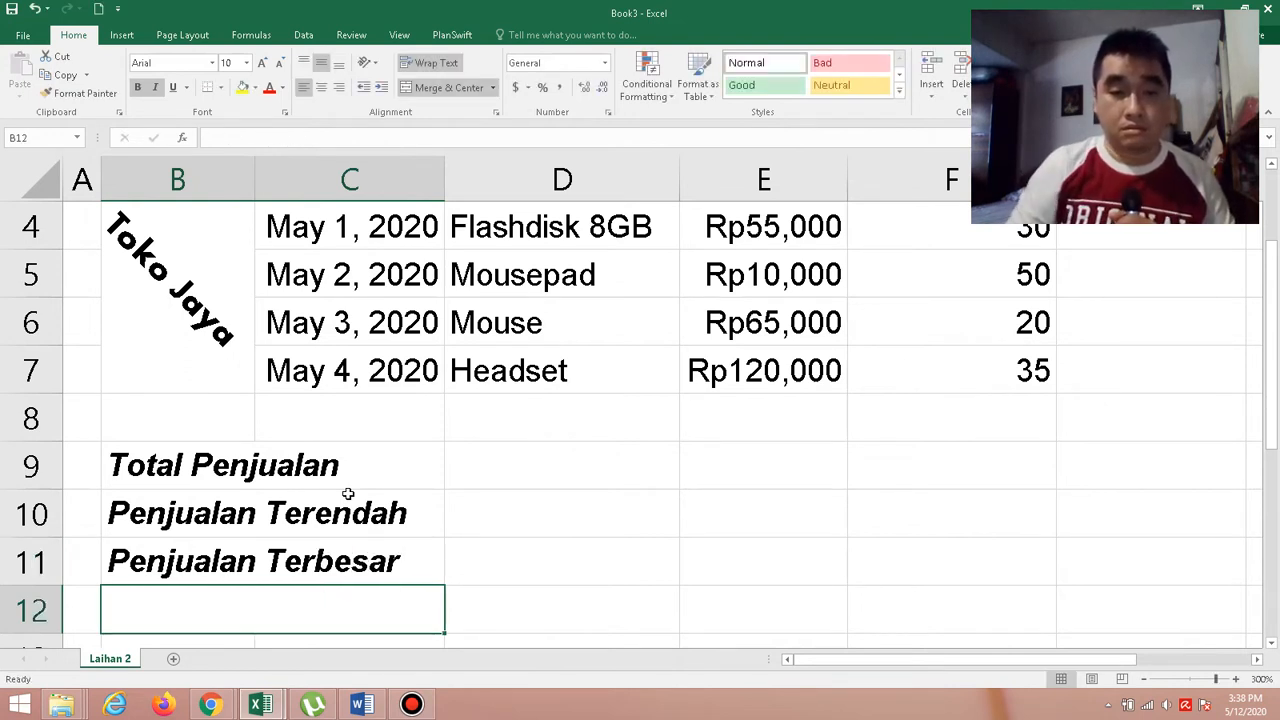
Check the last summary label in the Word exercise and enter Rata-rata Penjualan in cell B12 of the Book3 Excel workbook.
{"action": "left_click", "coordinate": [364, 705]}
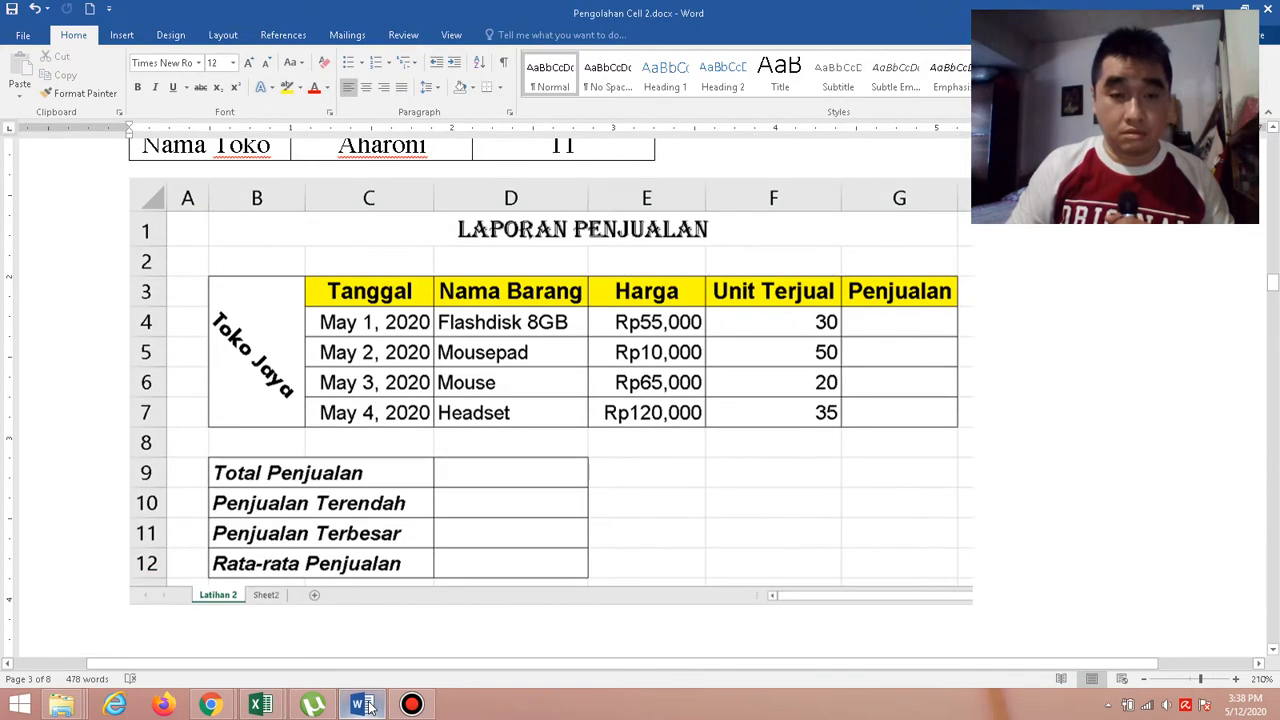
{"action": "left_click", "coordinate": [260, 705]}
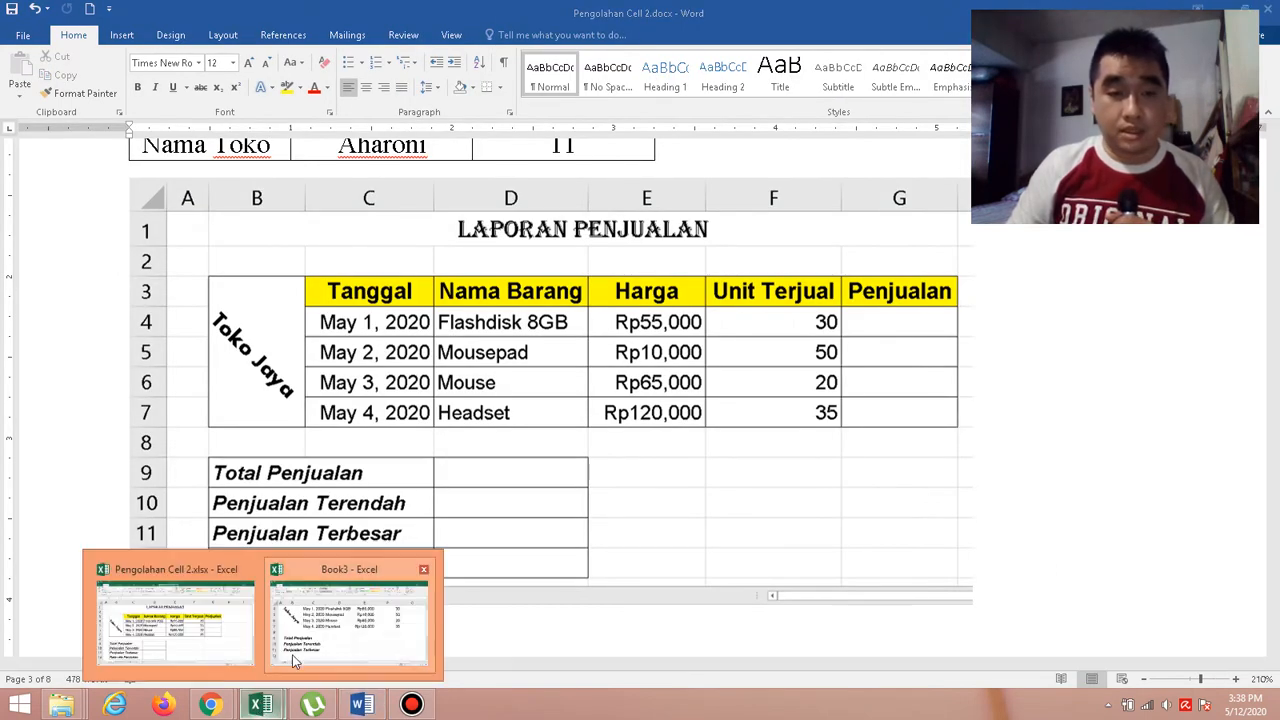
{"action": "left_click", "coordinate": [321, 655]}
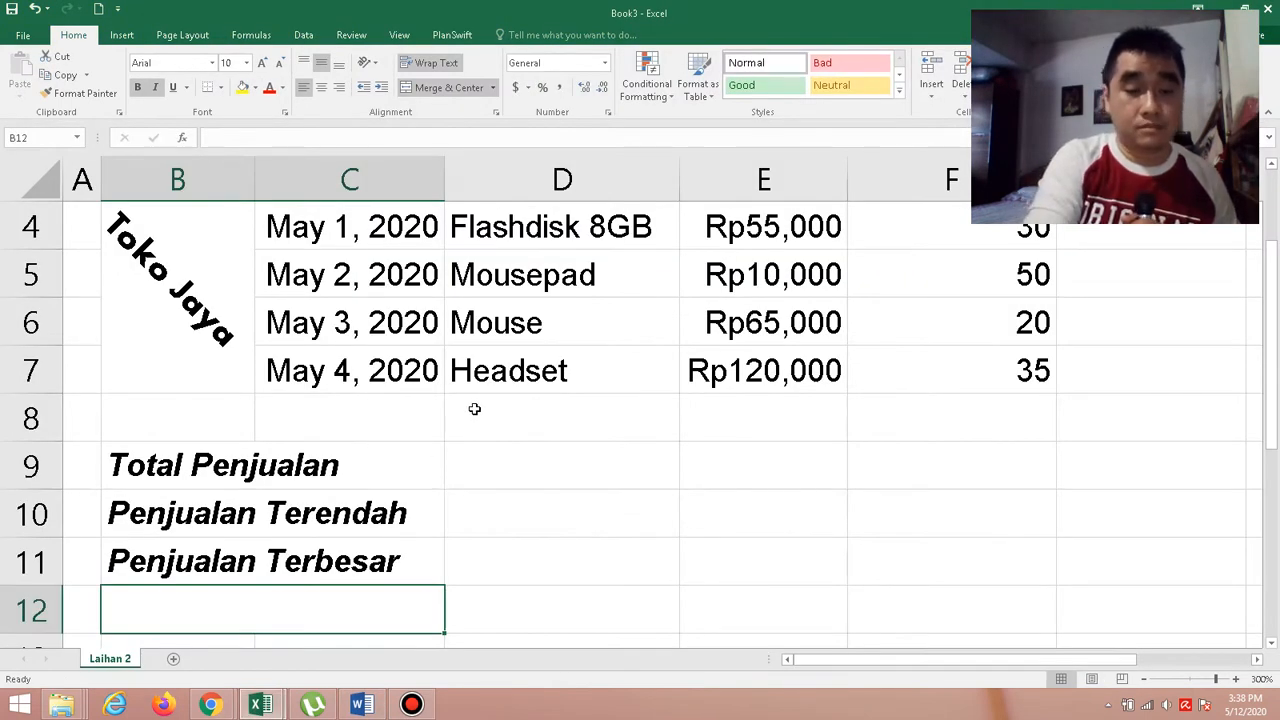
{"action": "type", "text": "Rat"}
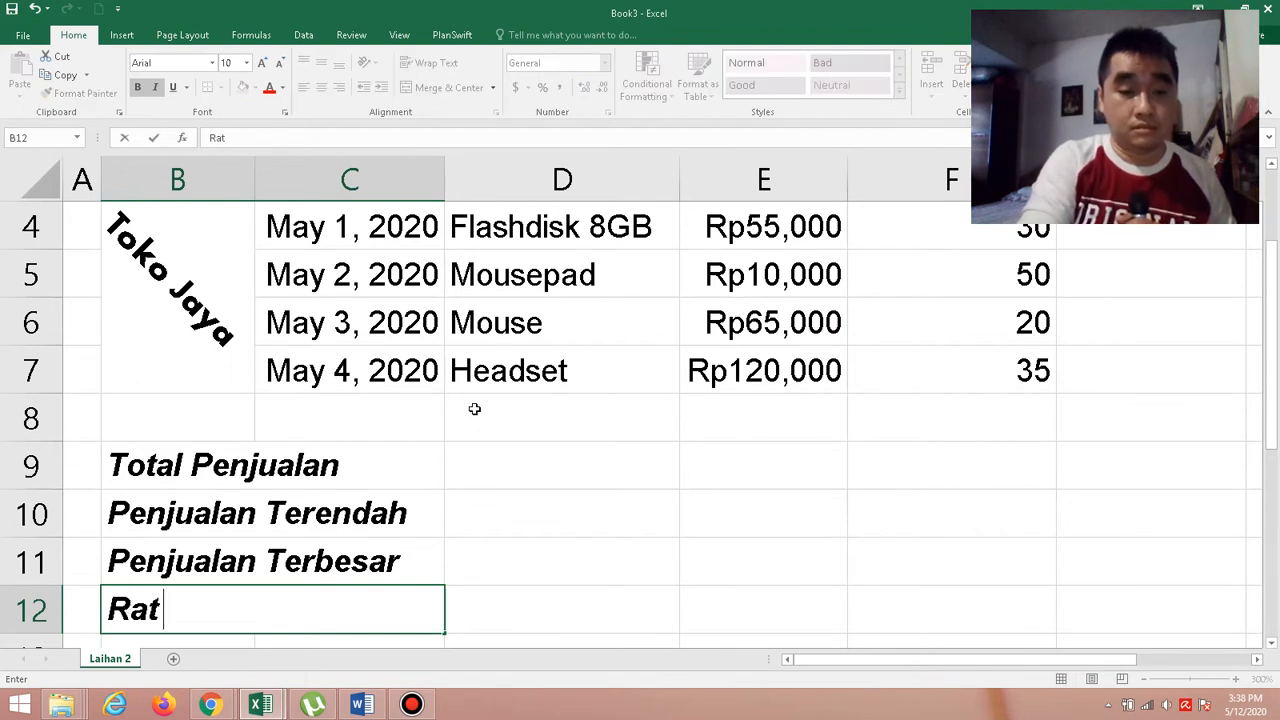
{"action": "type", "text": "a-ra"}
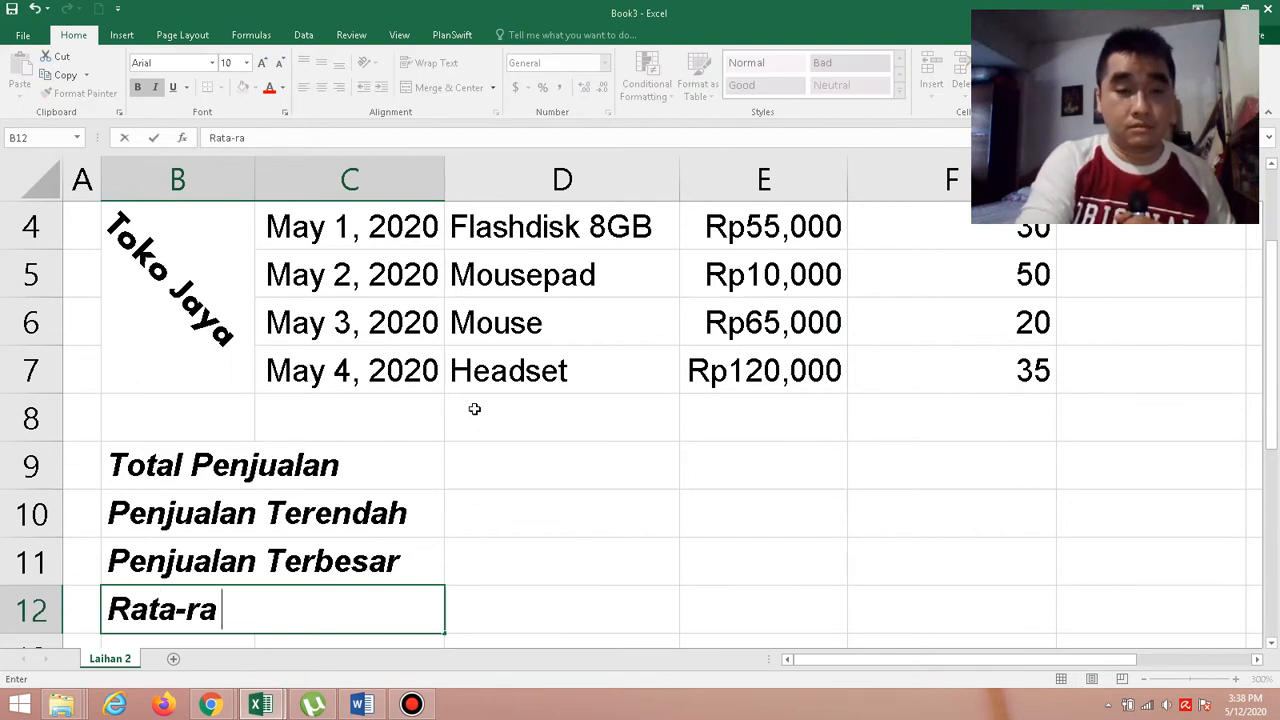
{"action": "type", "text": "ta"}
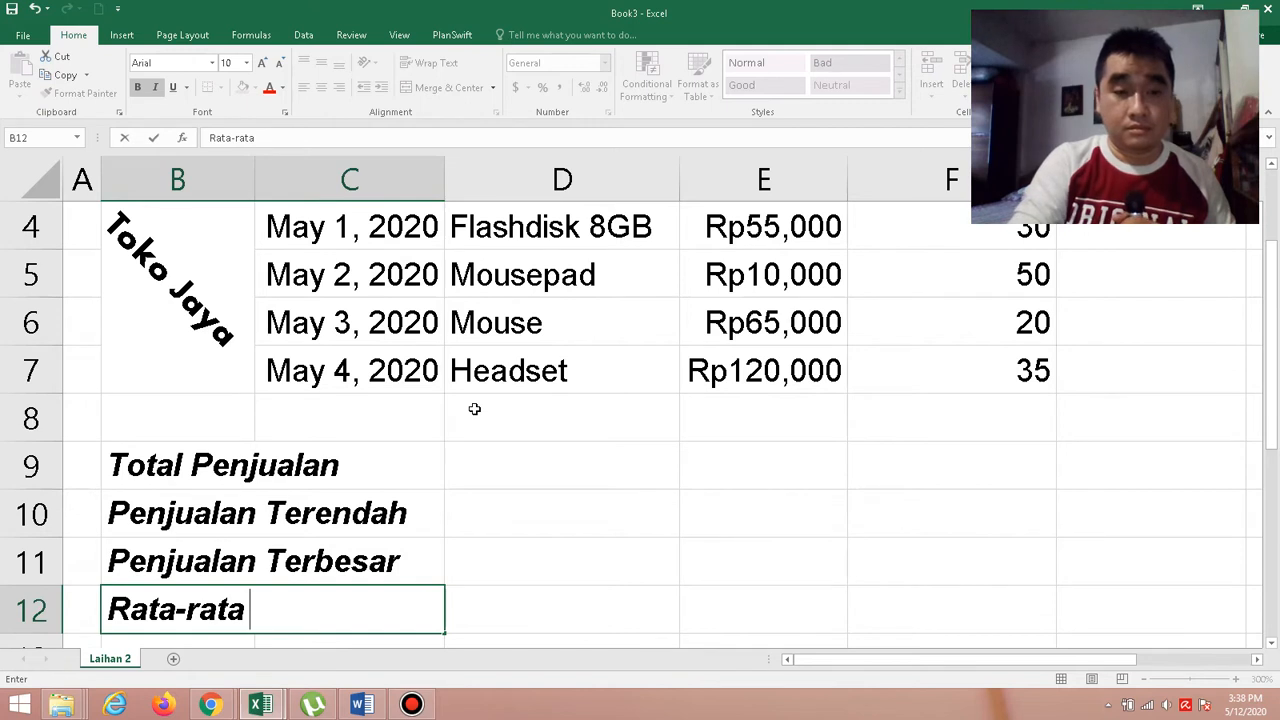
{"action": "type", "text": " Pe"}
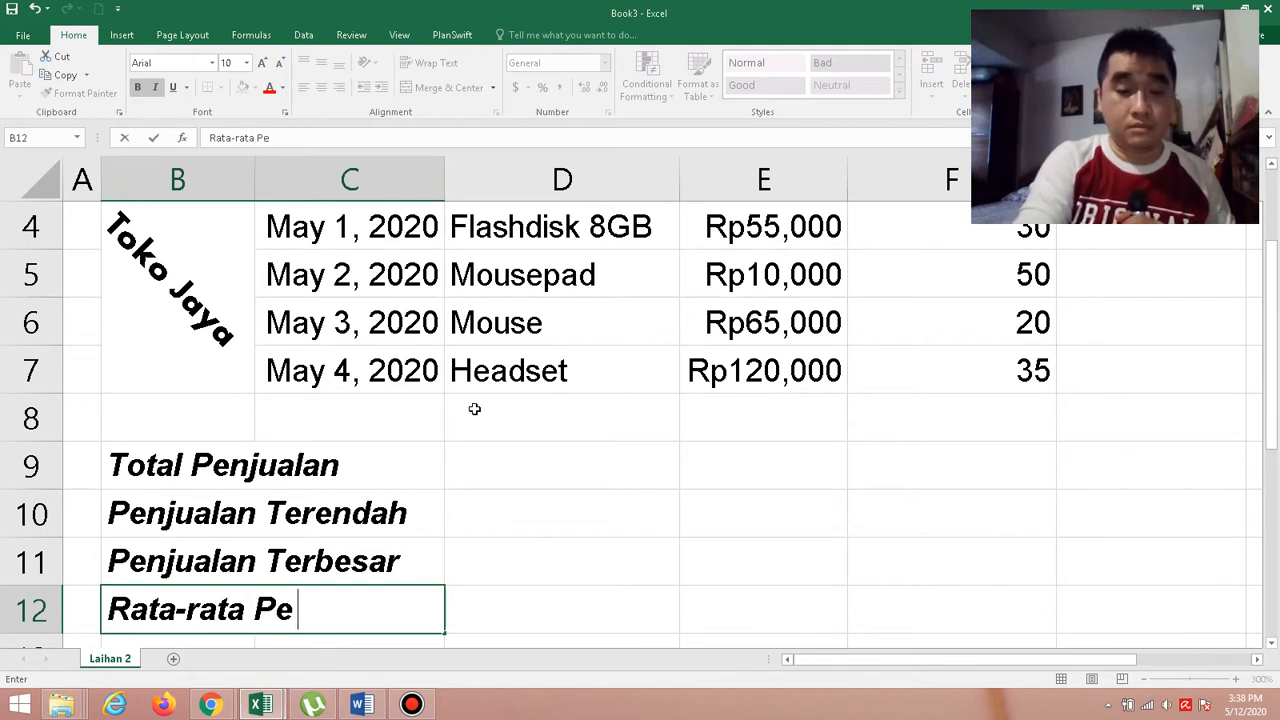
{"action": "type", "text": "njual"}
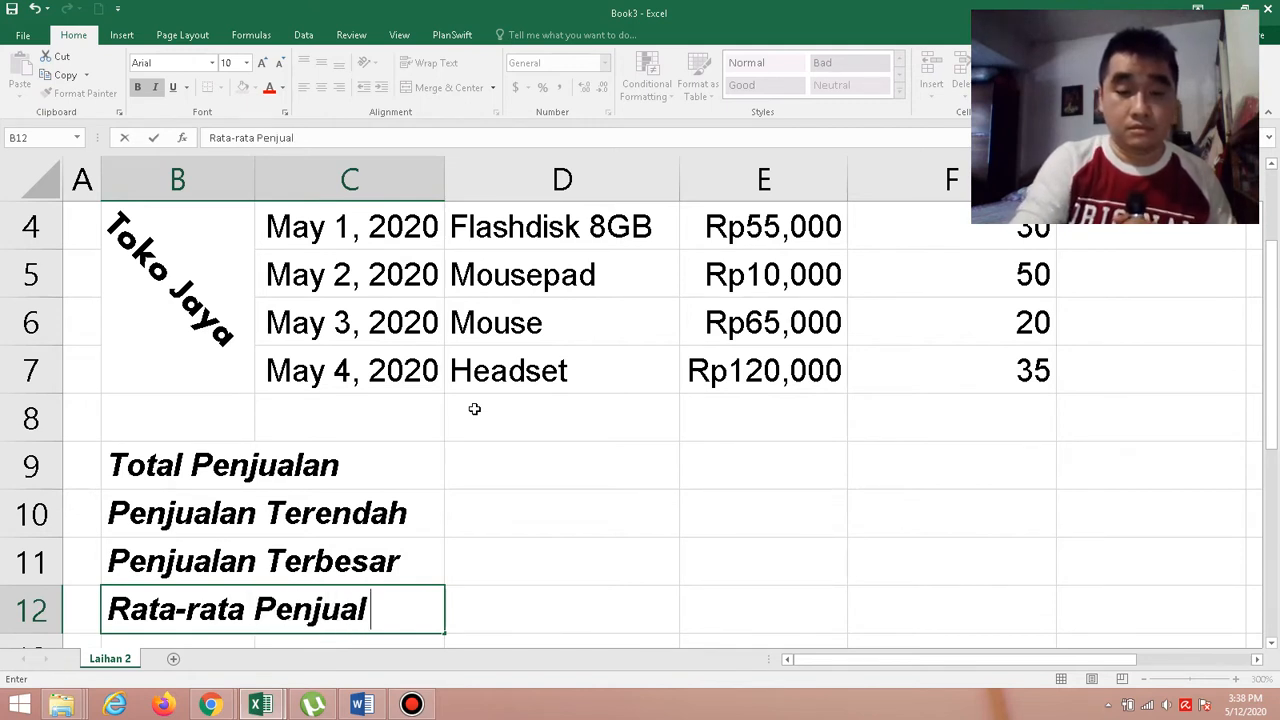
{"action": "type", "text": "an"}
{"action": "key", "text": "Return"}
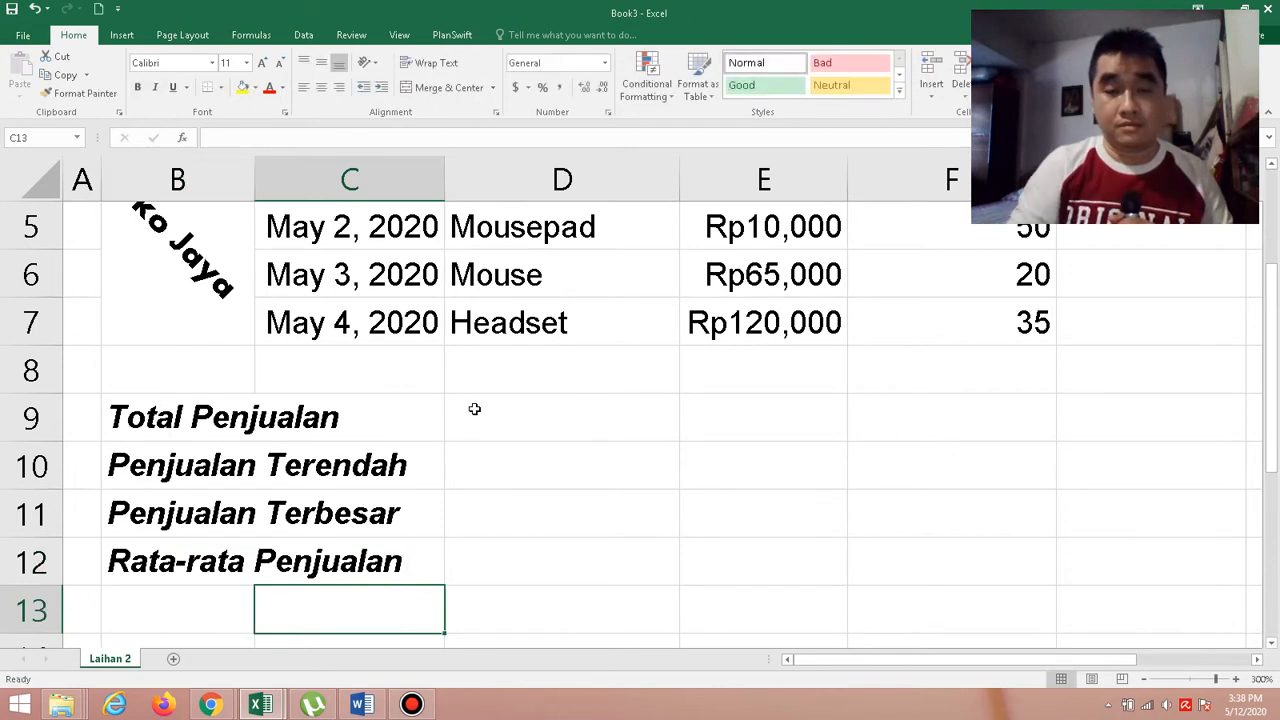
Review the whole report at 230% zoom and read how to calculate Penjualan in the Word exercise.
{"action": "scroll", "coordinate": [741, 683], "scroll_direction": "up", "scroll_amount": 2}
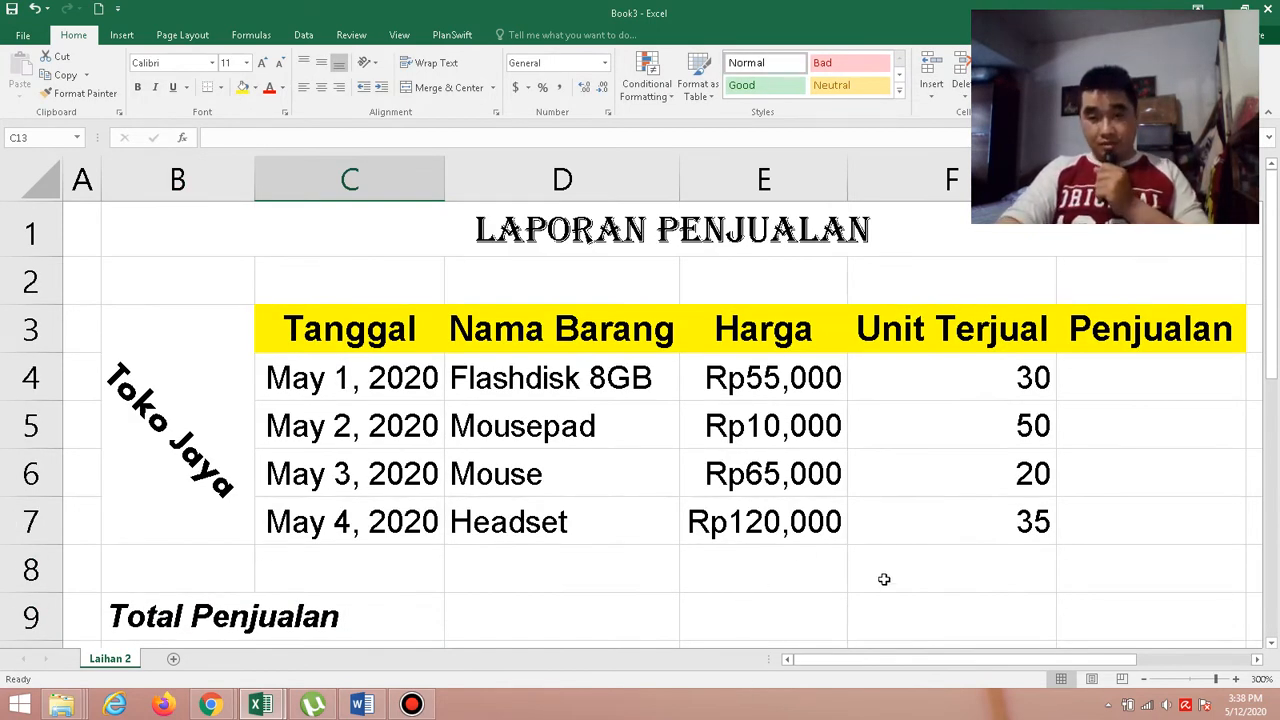
{"action": "scroll", "coordinate": [884, 579], "scroll_direction": "down", "scroll_amount": 1}
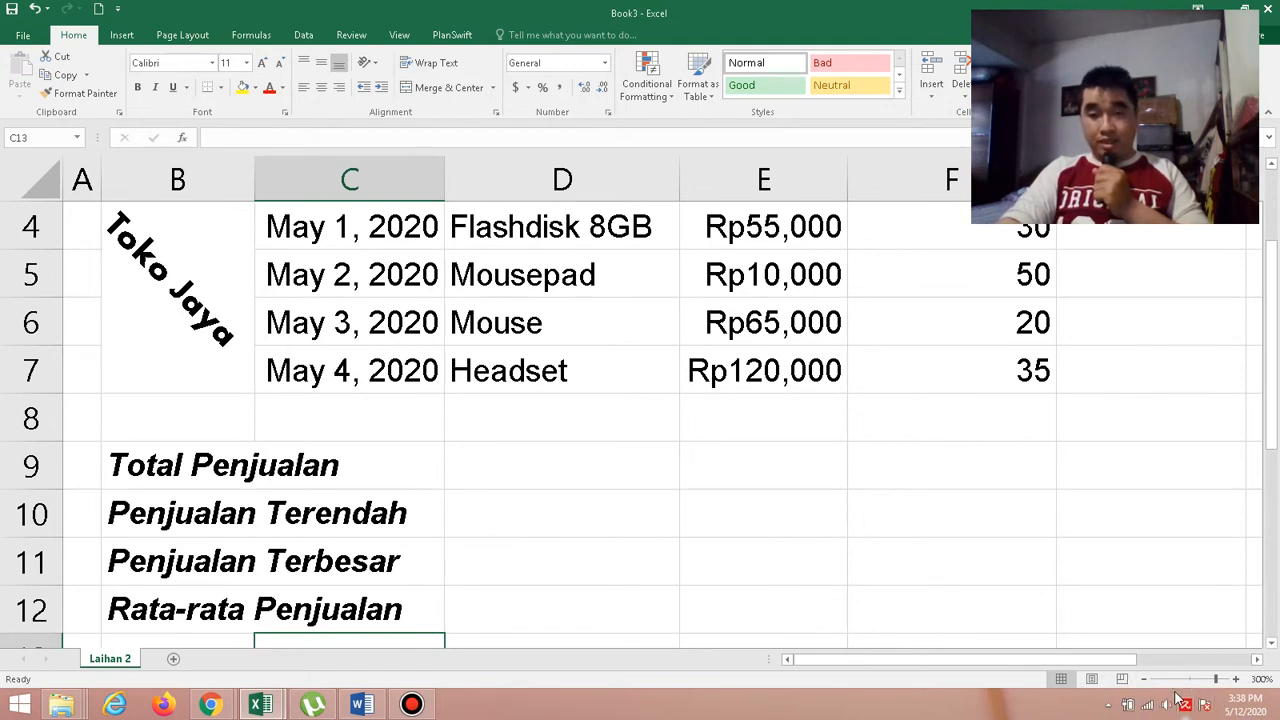
{"action": "left_click", "coordinate": [1145, 680]}
{"action": "left_click", "coordinate": [1145, 680]}
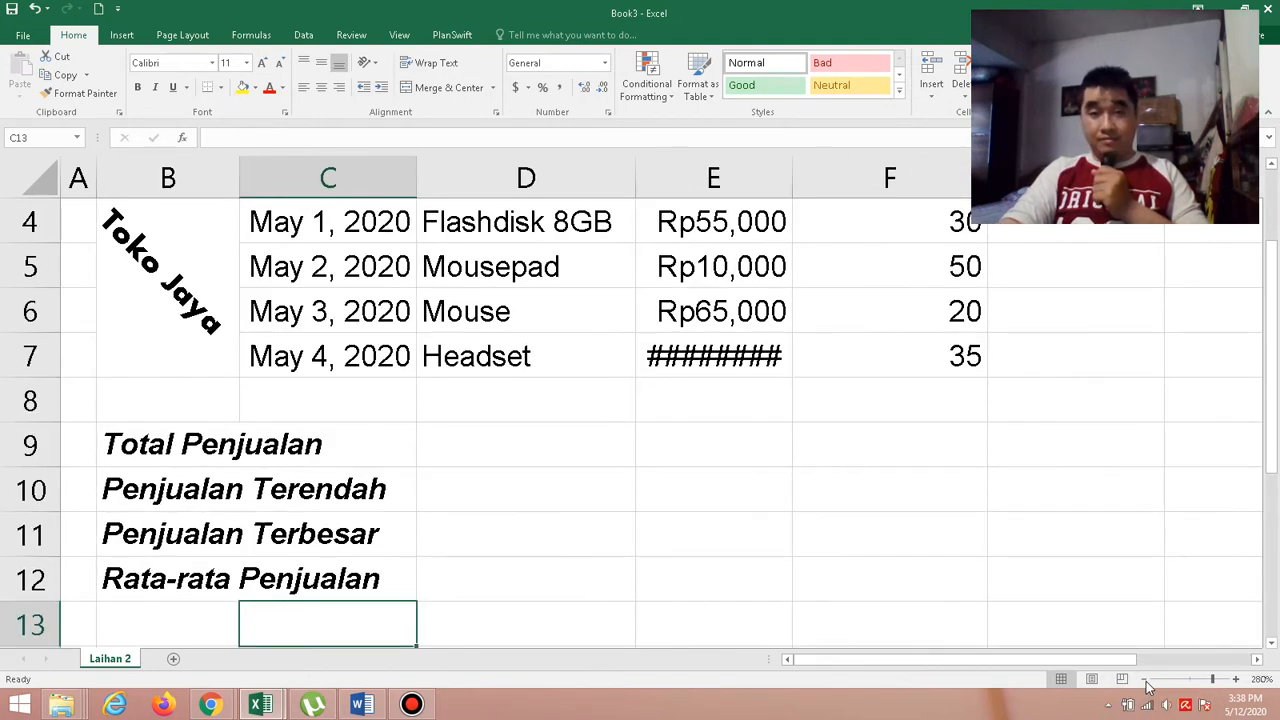
{"action": "left_click", "coordinate": [1145, 680]}
{"action": "left_click", "coordinate": [1145, 680]}
{"action": "left_click", "coordinate": [1145, 680]}
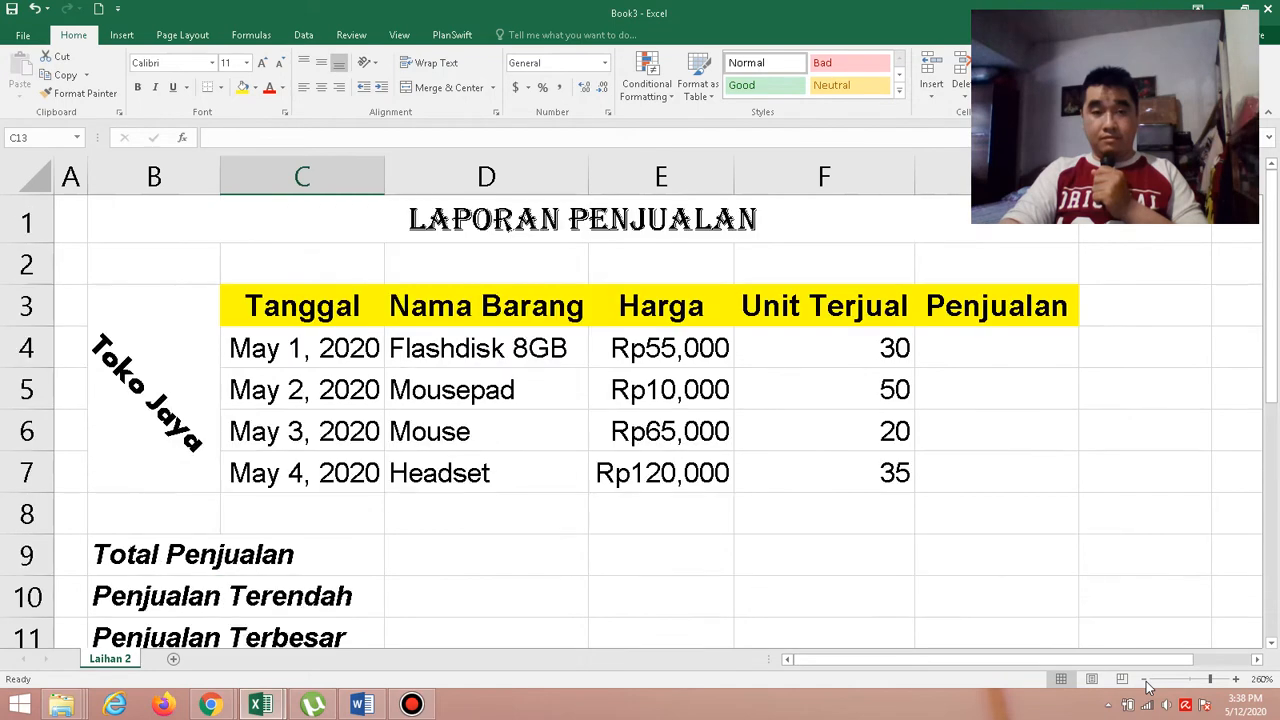
{"action": "left_click", "coordinate": [1145, 680]}
{"action": "left_click", "coordinate": [1145, 680]}
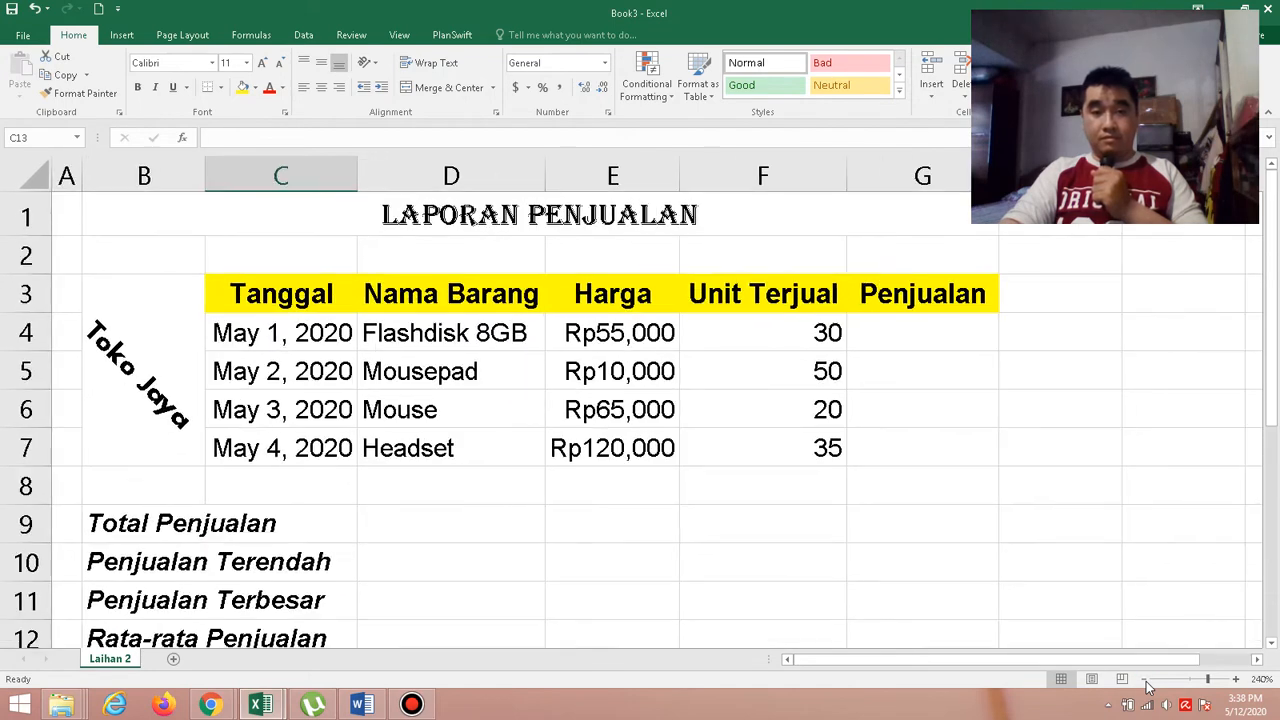
{"action": "left_click", "coordinate": [1145, 680]}
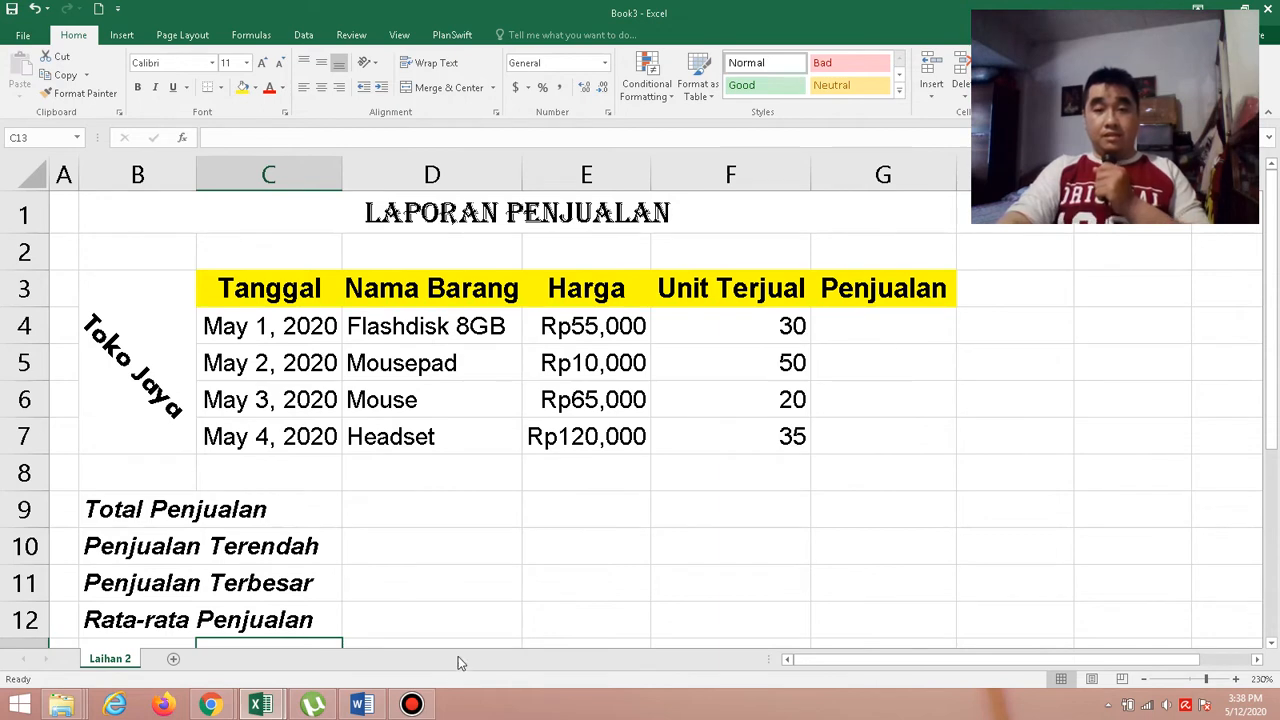
{"action": "left_click", "coordinate": [360, 705]}
{"action": "scroll", "coordinate": [614, 431], "scroll_direction": "down", "scroll_amount": 4}
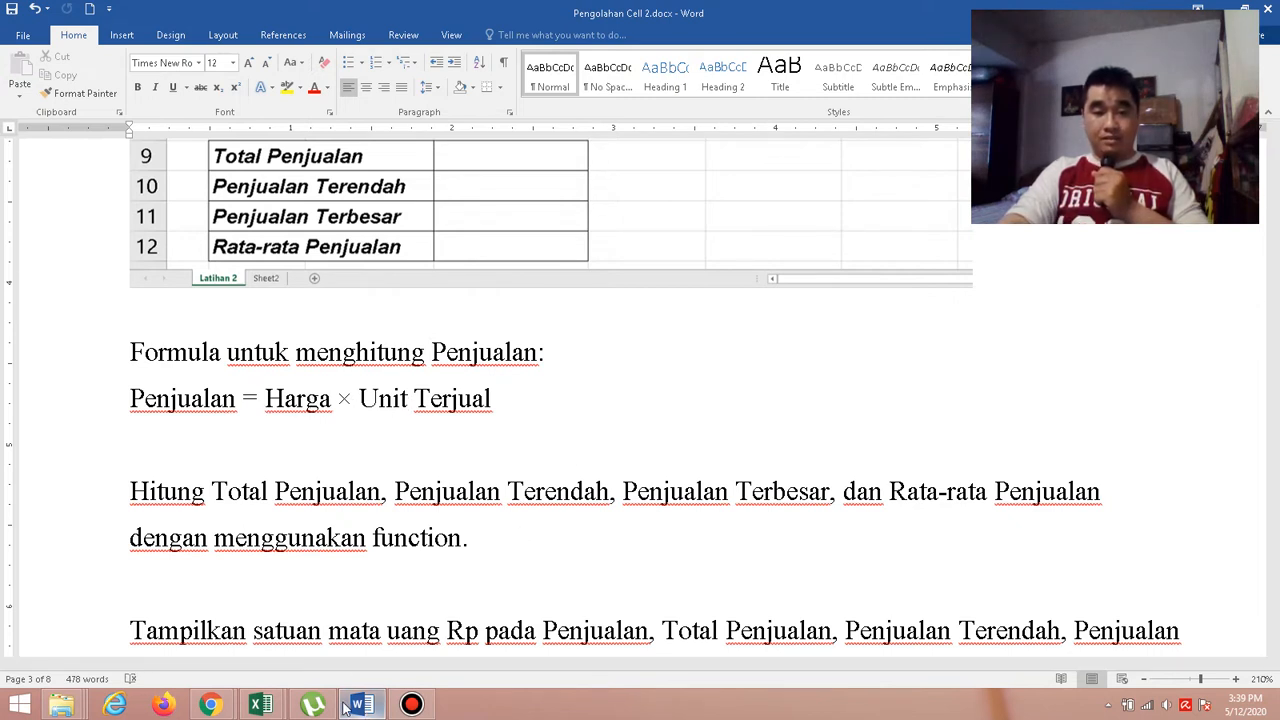
In the Book3 Excel workbook, calculate Penjualan for Flashdisk 8GB with =E4*F4 in G4 and widen column G to fit the amount.
{"action": "mouse_move", "coordinate": [283, 708]}
{"action": "left_click", "coordinate": [337, 640]}
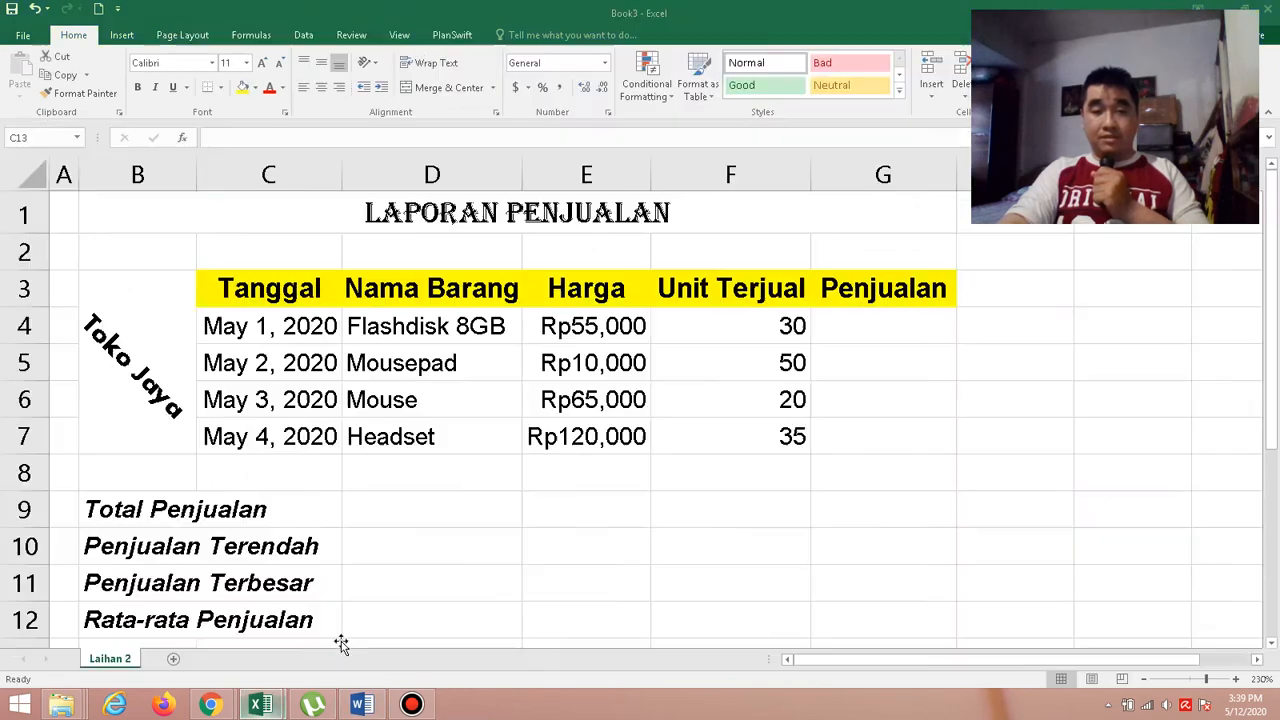
{"action": "left_click", "coordinate": [864, 318]}
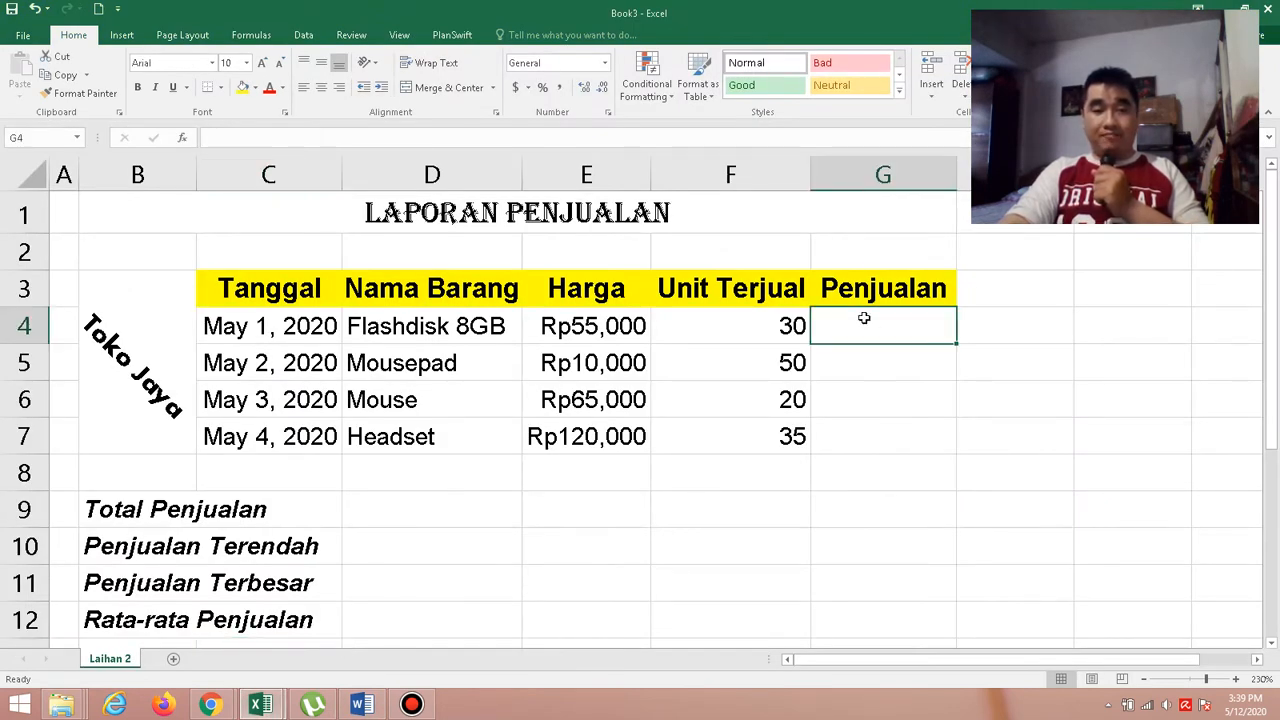
{"action": "type", "text": "="}
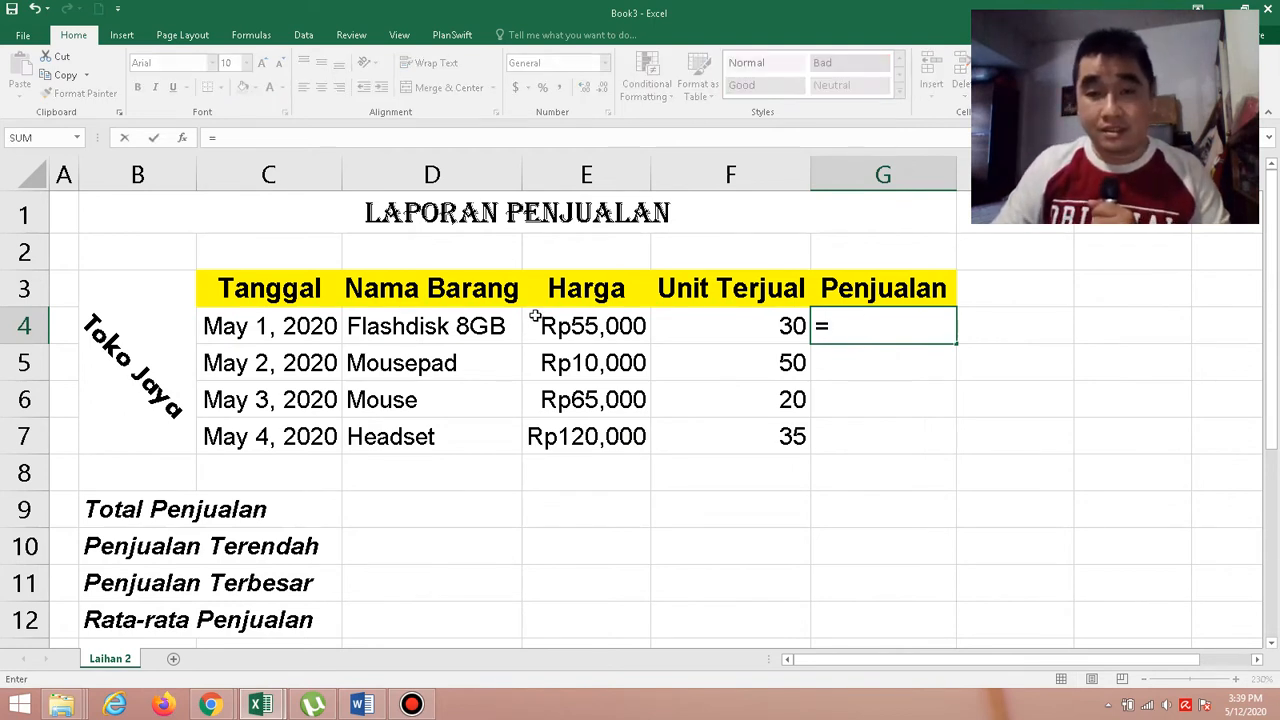
{"action": "left_click", "coordinate": [606, 326]}
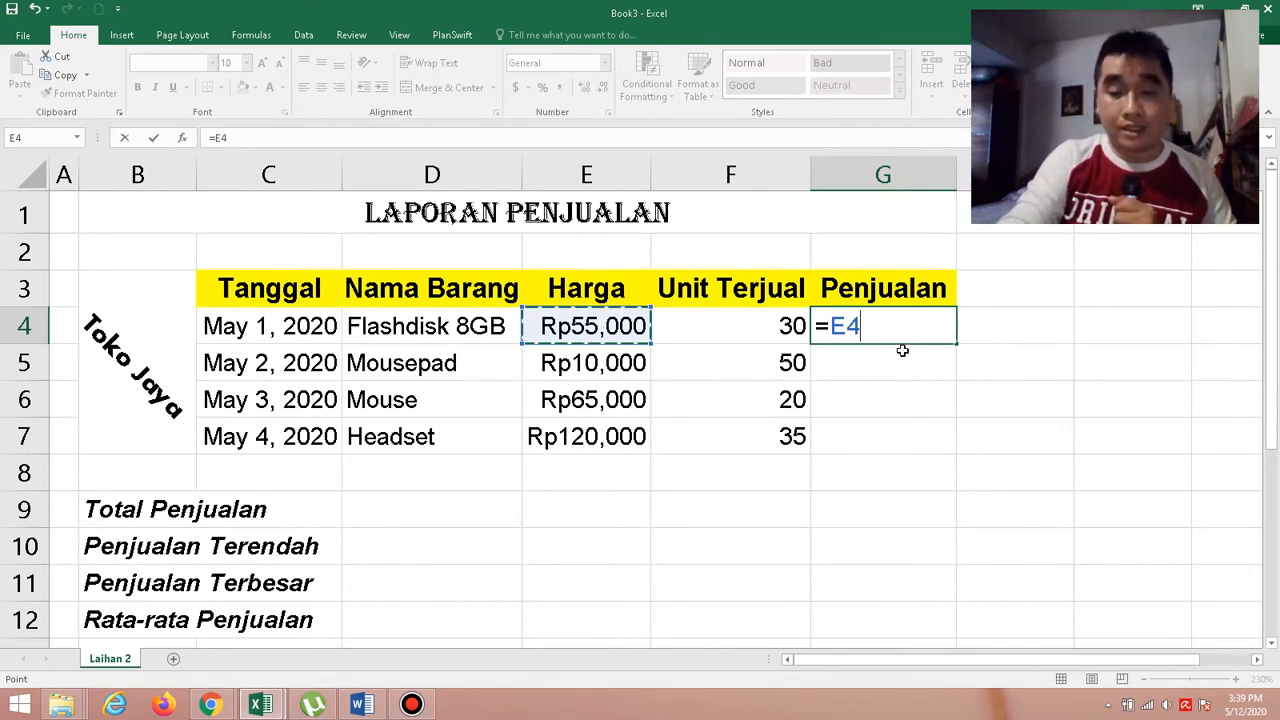
{"action": "type", "text": "*"}
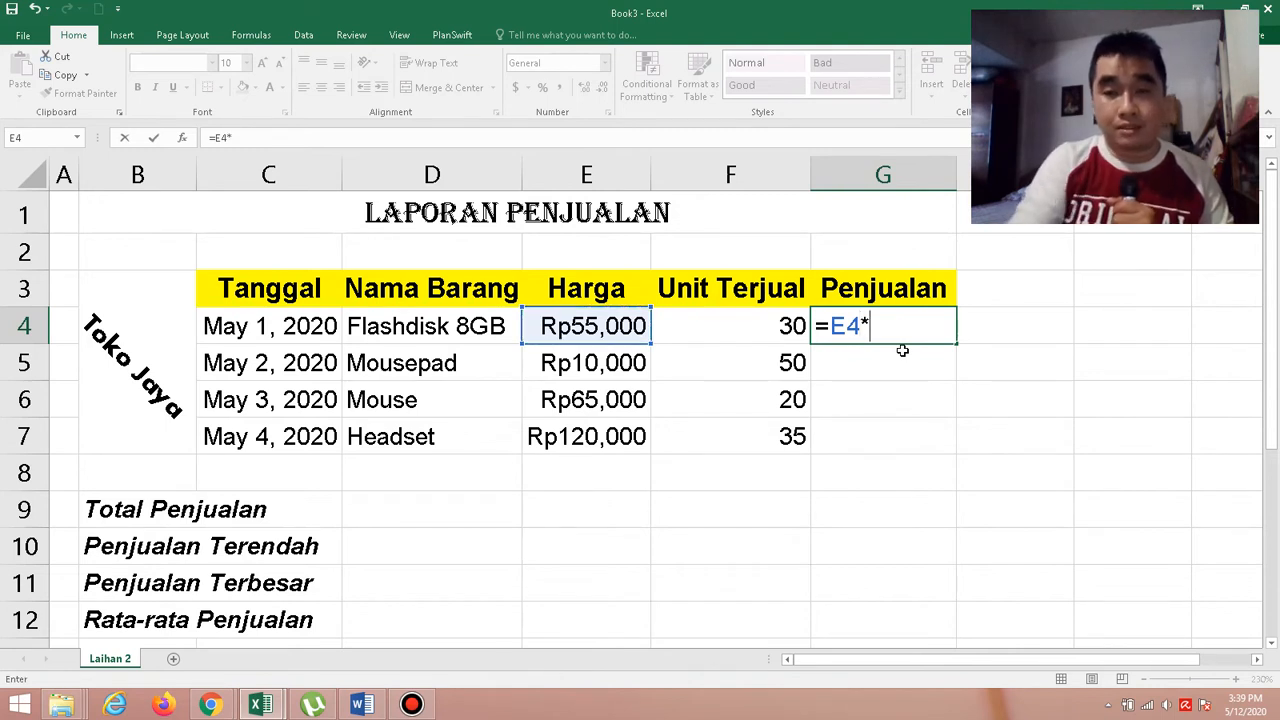
{"action": "left_click", "coordinate": [768, 321]}
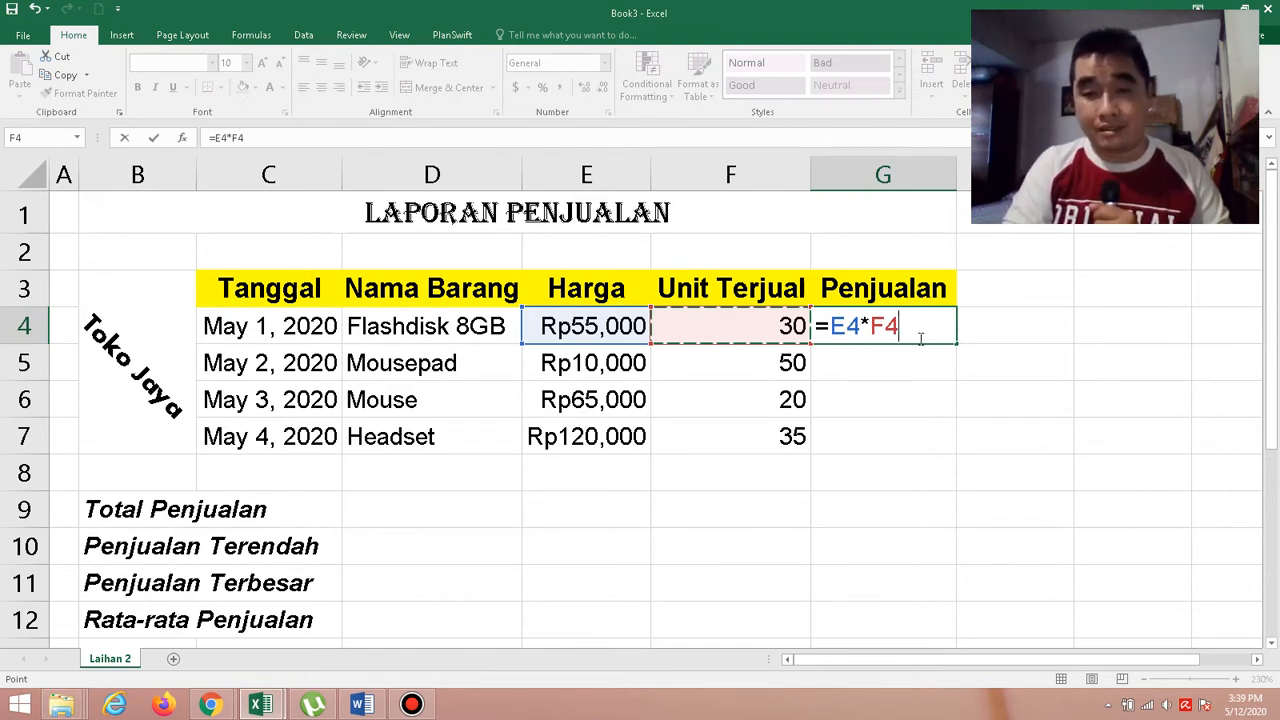
{"action": "key", "text": "Return"}
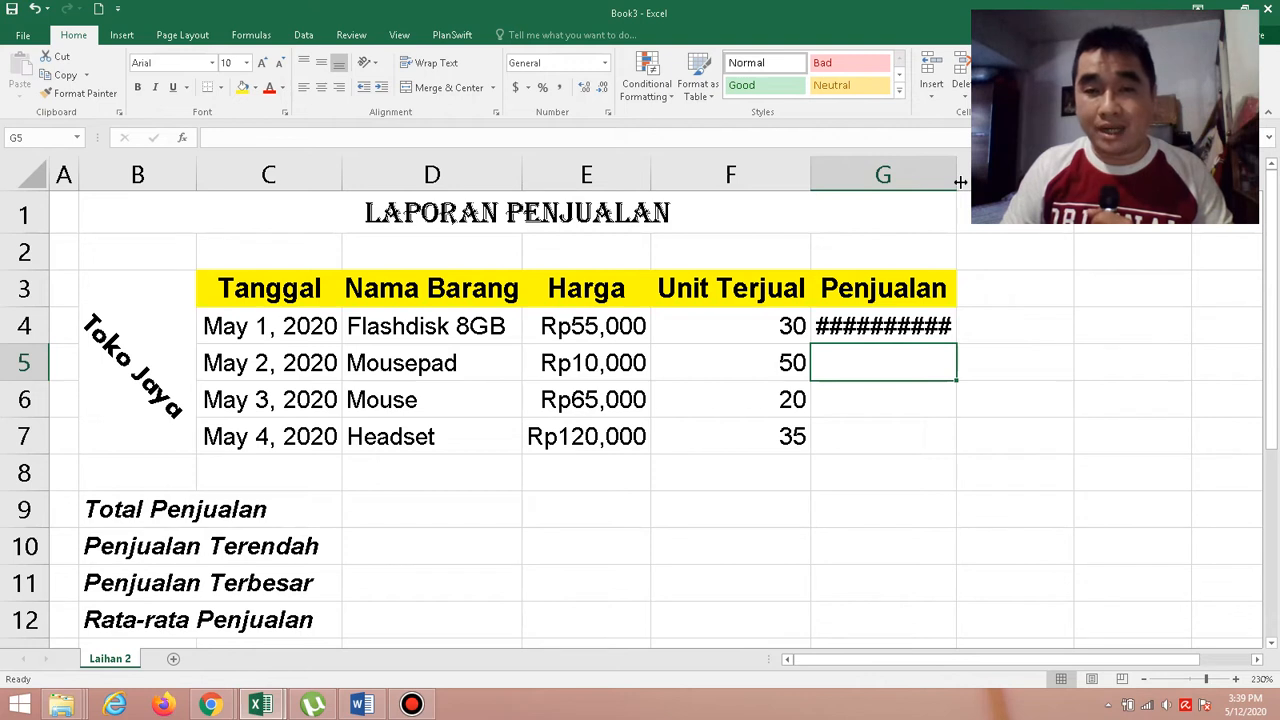
{"action": "left_click_drag", "start_coordinate": [960, 182], "coordinate": [997, 182]}
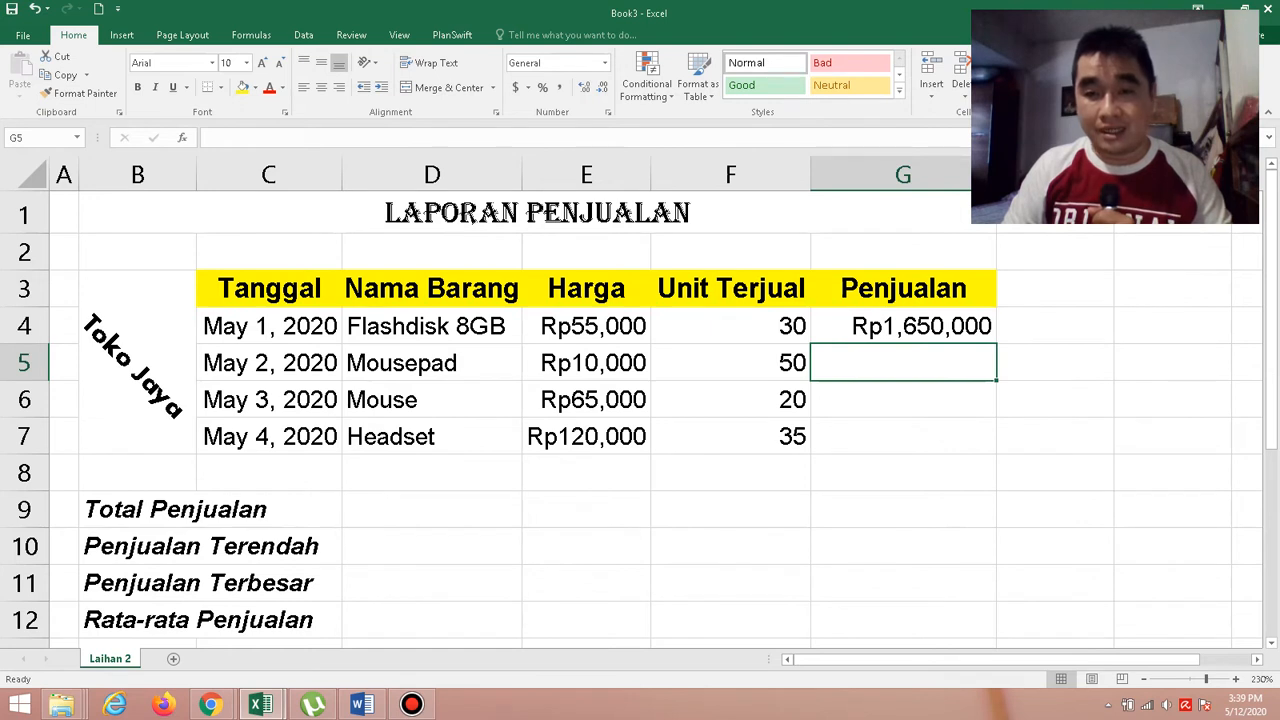
{"action": "left_click", "coordinate": [942, 337]}
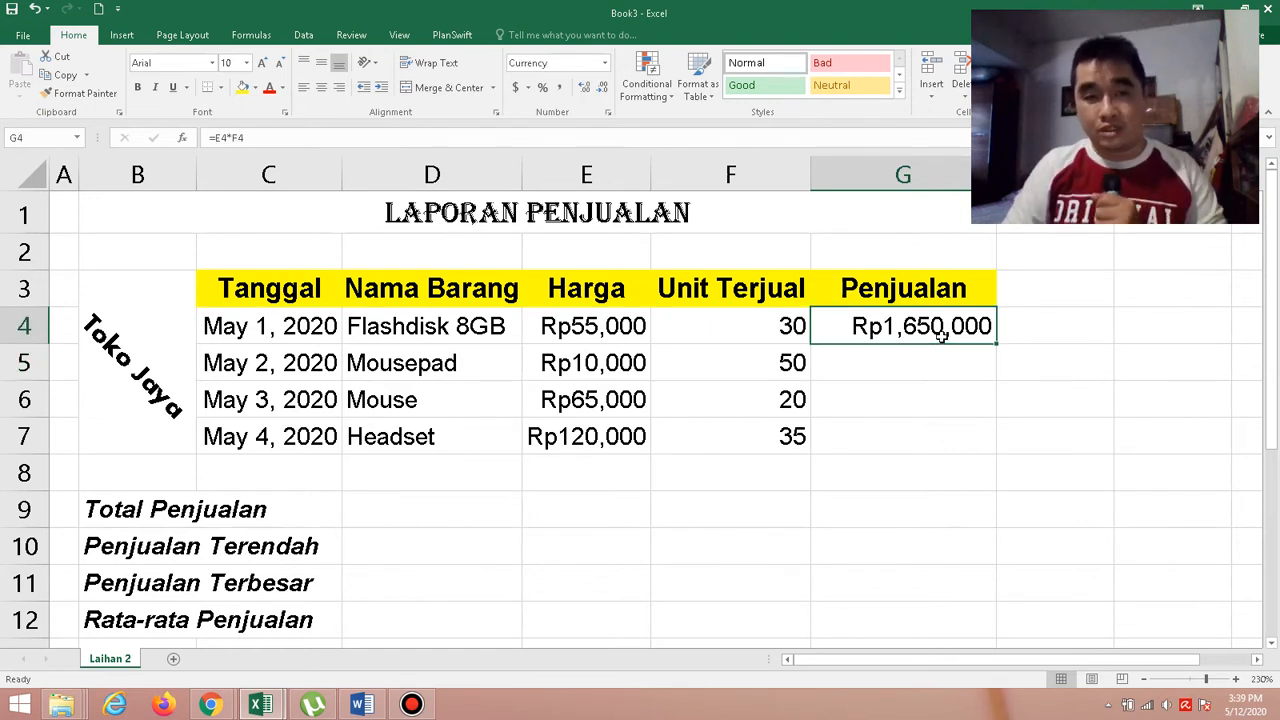
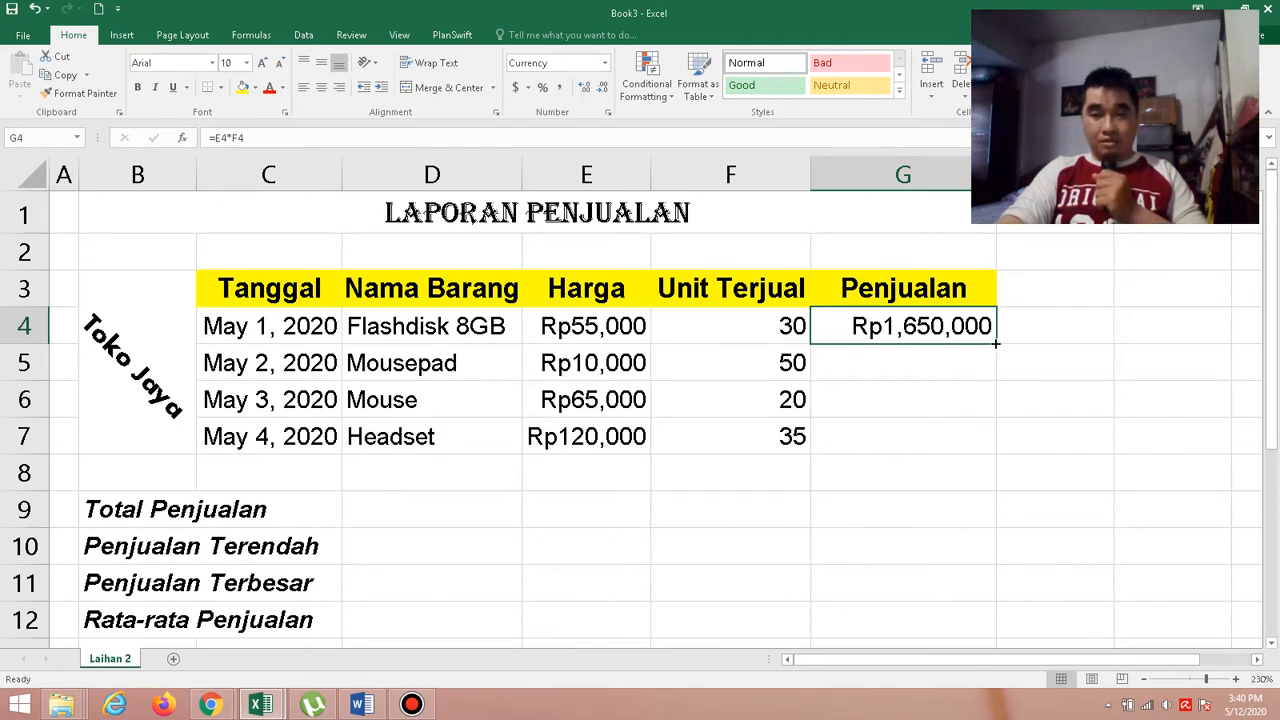
Fill the Penjualan formula from G4 down through G7 and check the next instruction in the Word exercise.
{"action": "left_click_drag", "start_coordinate": [995, 343], "coordinate": [998, 441]}
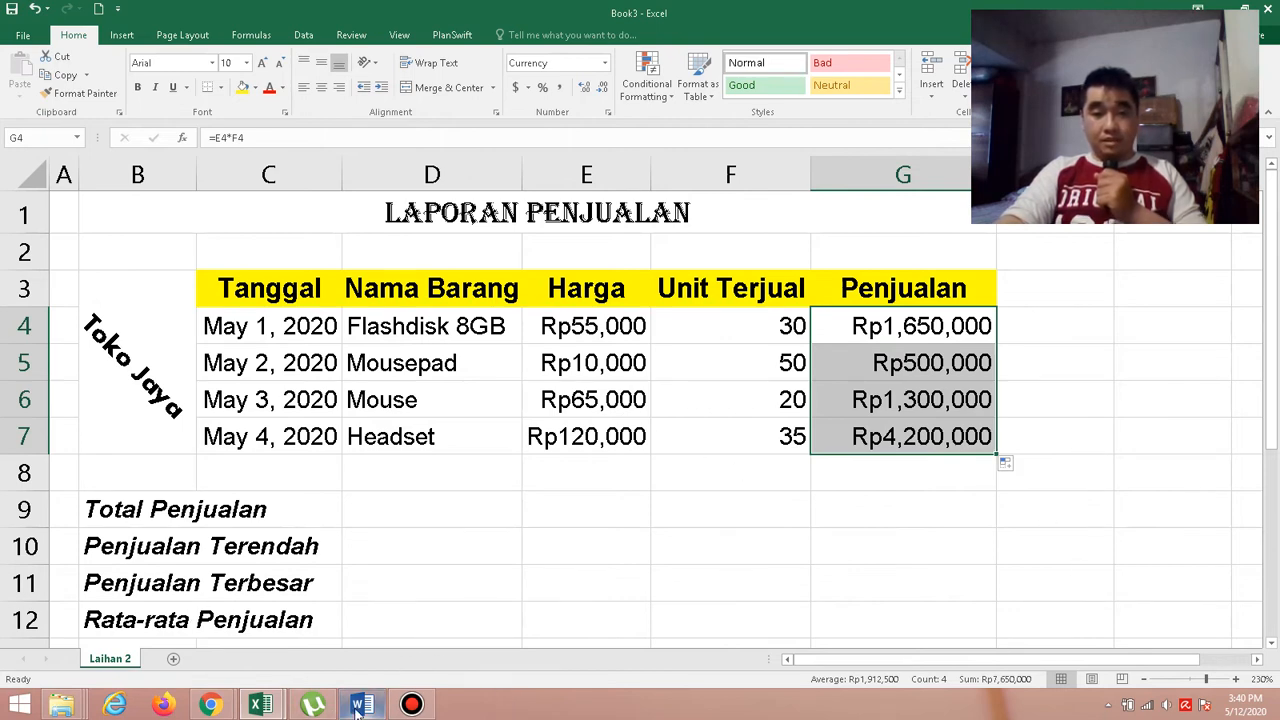
{"action": "mouse_move", "coordinate": [357, 709]}
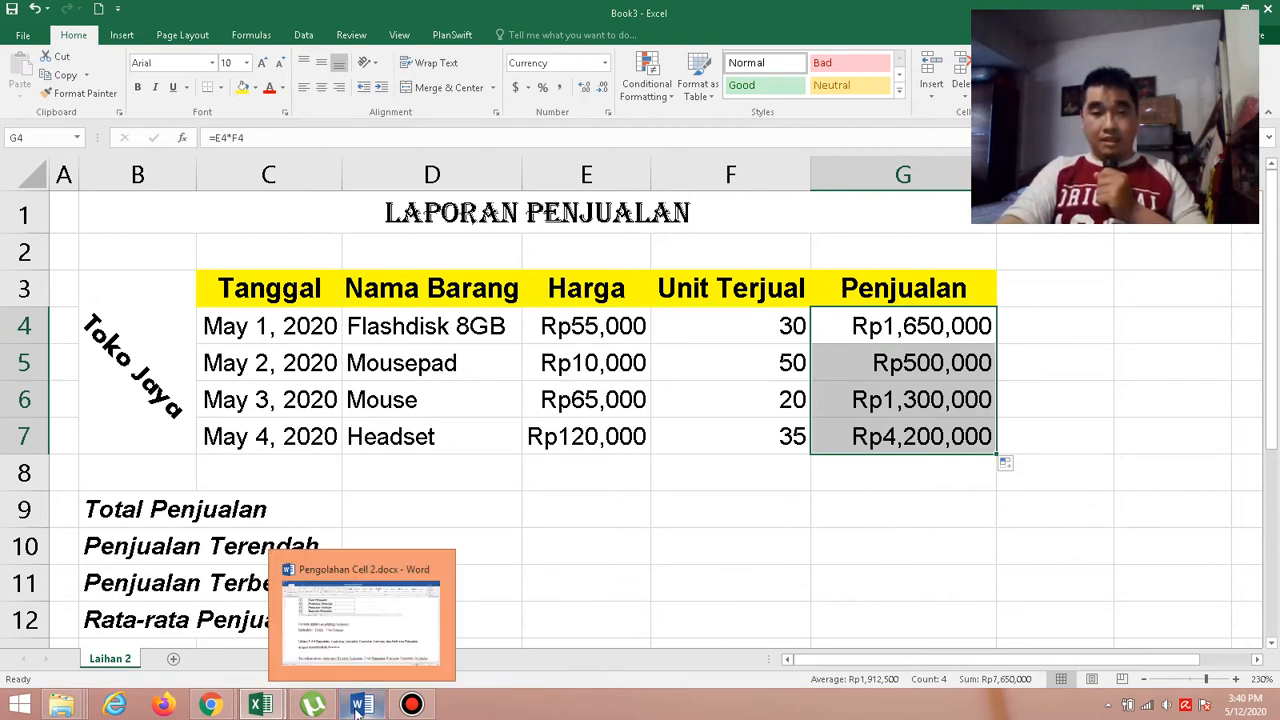
{"action": "left_click", "coordinate": [357, 709]}
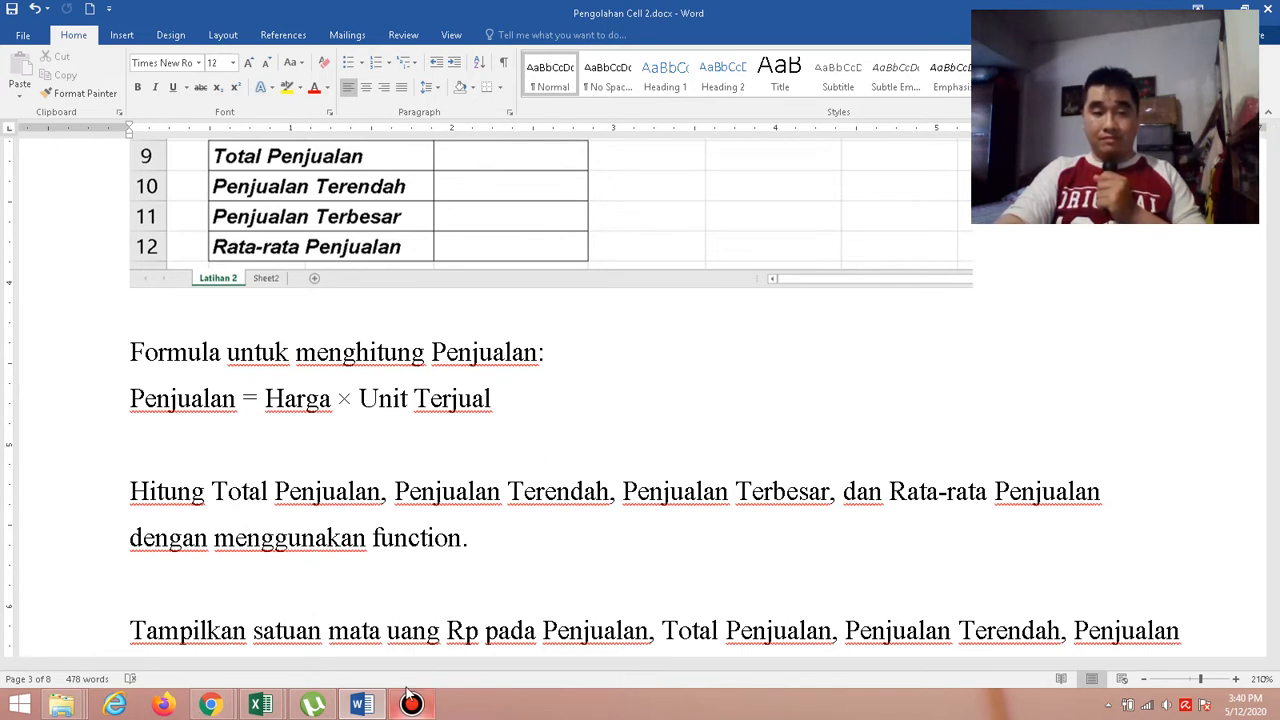
Select D9 for Total Penjualan in the Book3 Excel workbook, and read the Sum function's syntax in the Word document Pengolahan Cell 2.
{"action": "mouse_move", "coordinate": [262, 705]}
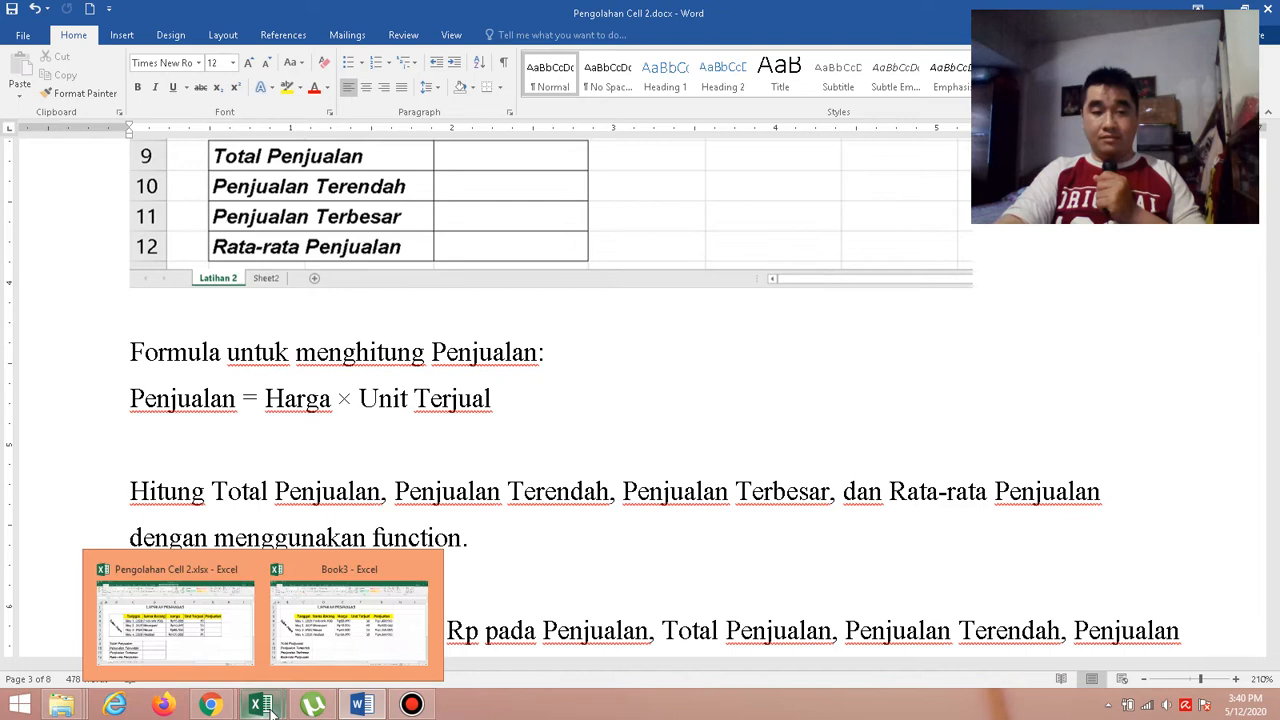
{"action": "left_click", "coordinate": [438, 620]}
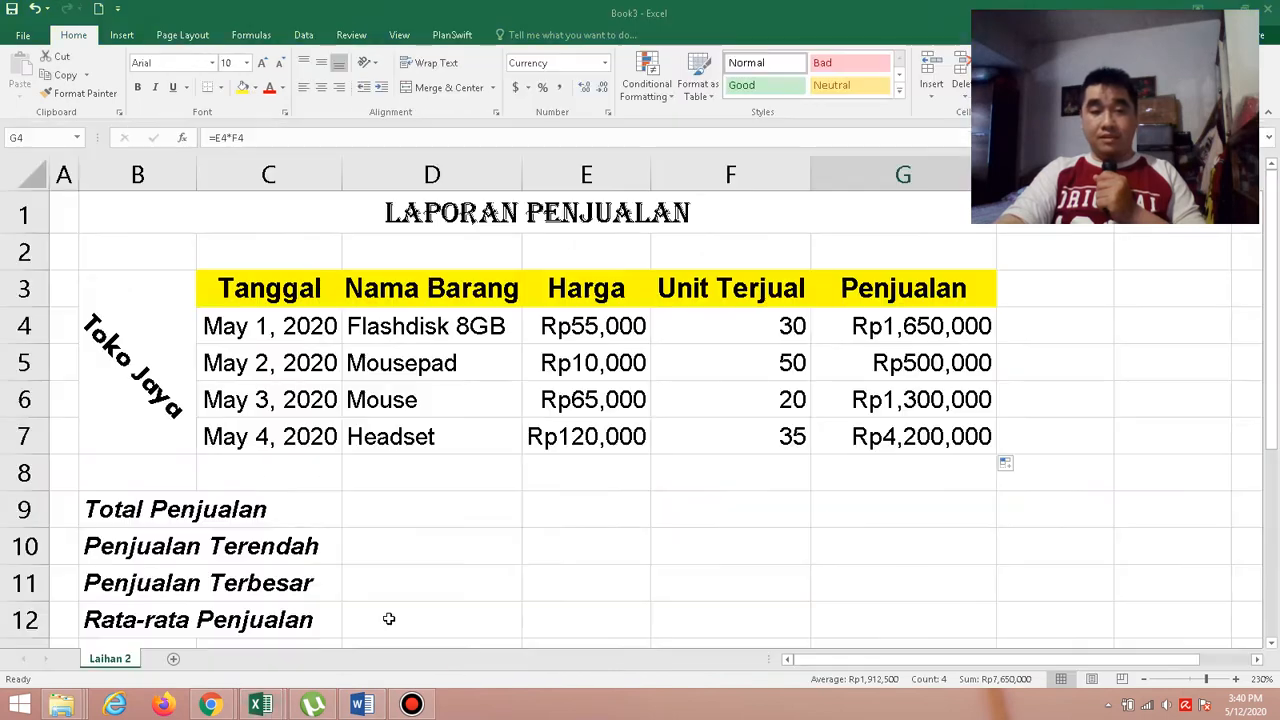
{"action": "left_click", "coordinate": [405, 510]}
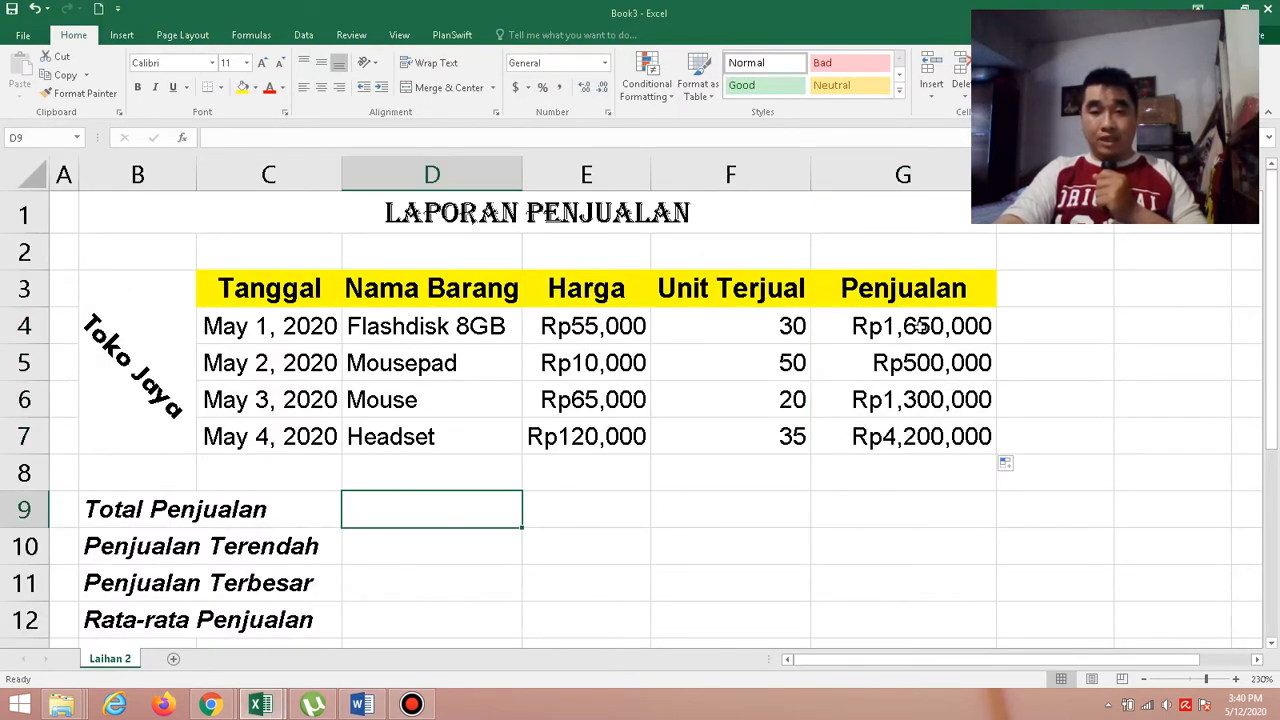
{"action": "left_click_drag", "start_coordinate": [920, 327], "coordinate": [910, 437]}
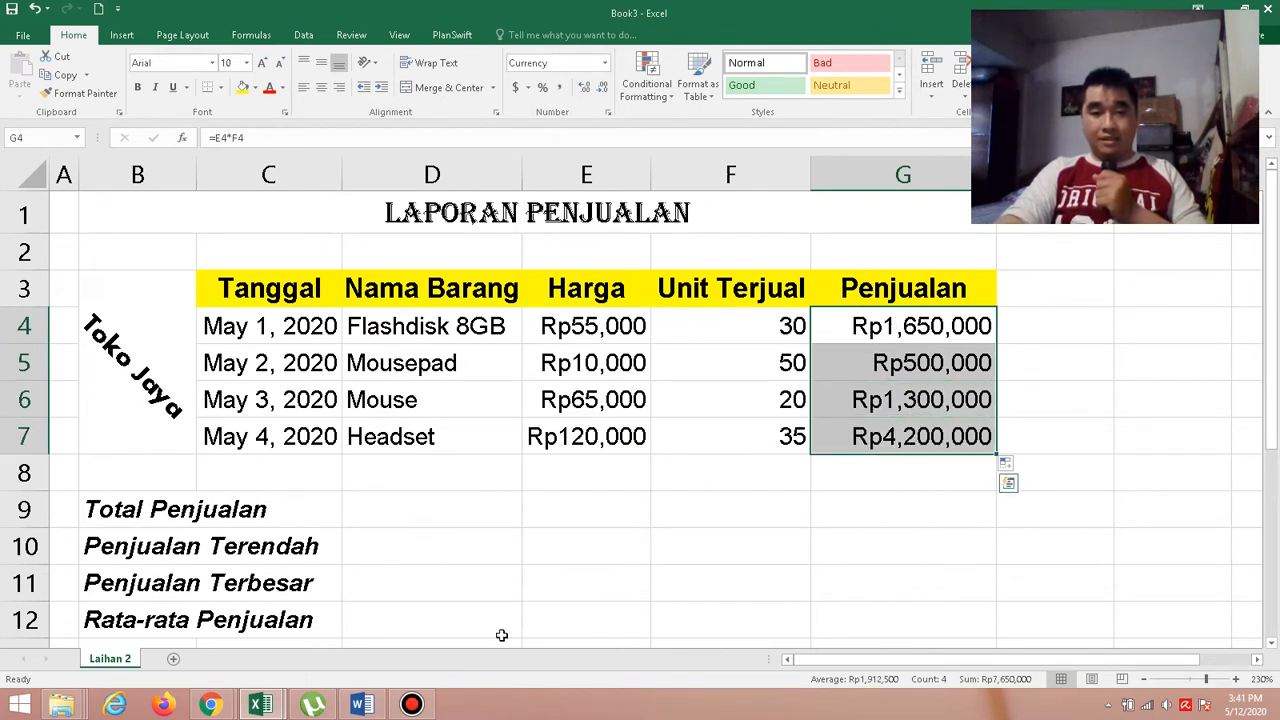
{"action": "left_click", "coordinate": [426, 506]}
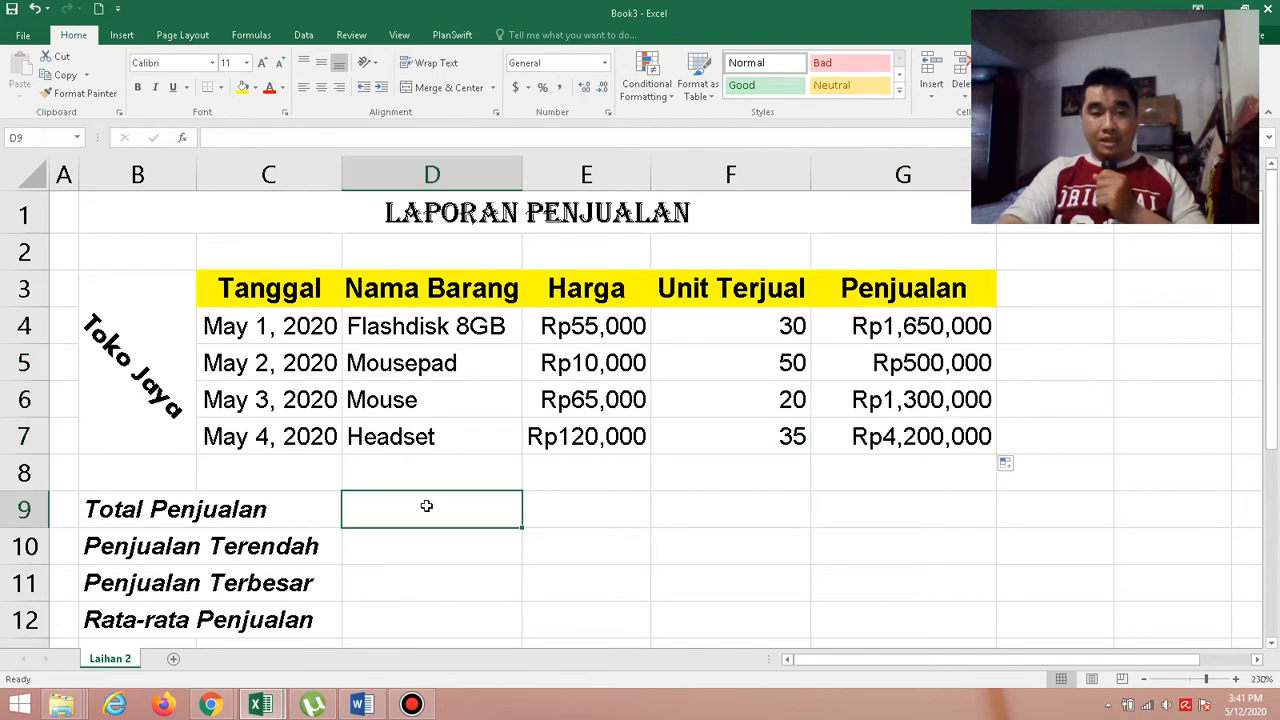
{"action": "left_click", "coordinate": [361, 705]}
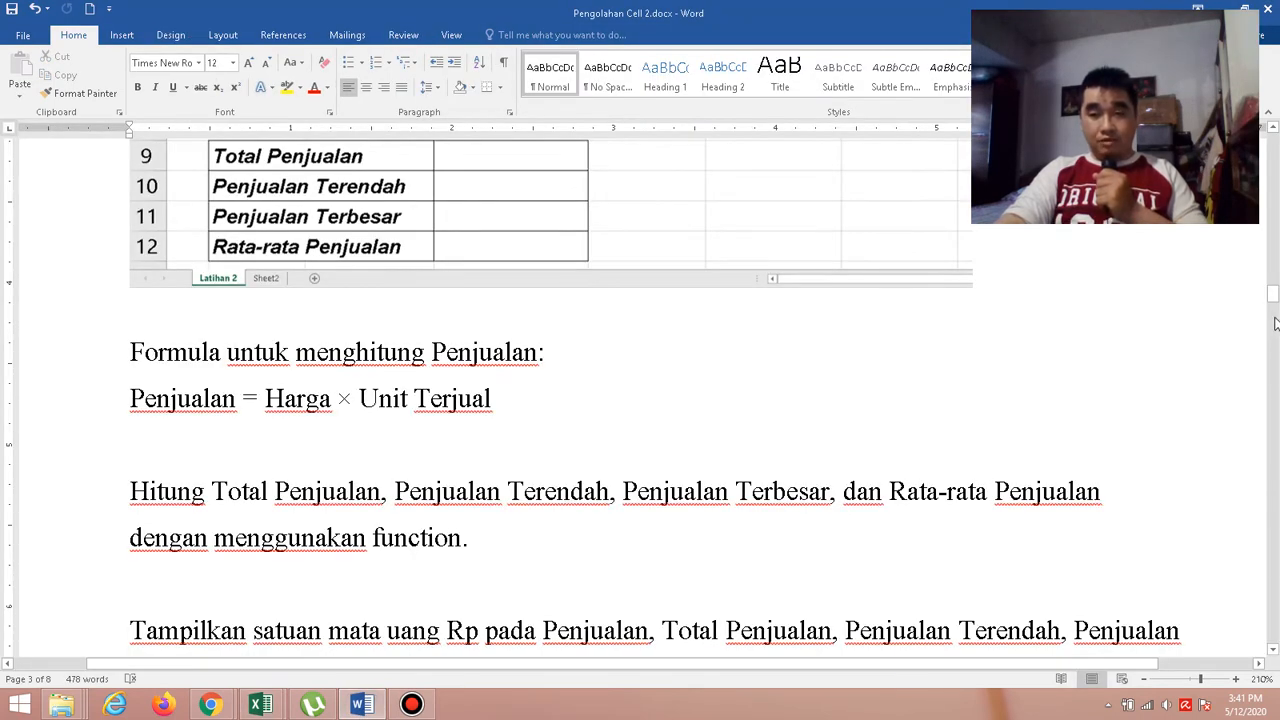
{"action": "left_click_drag", "start_coordinate": [1274, 292], "coordinate": [1272, 180]}
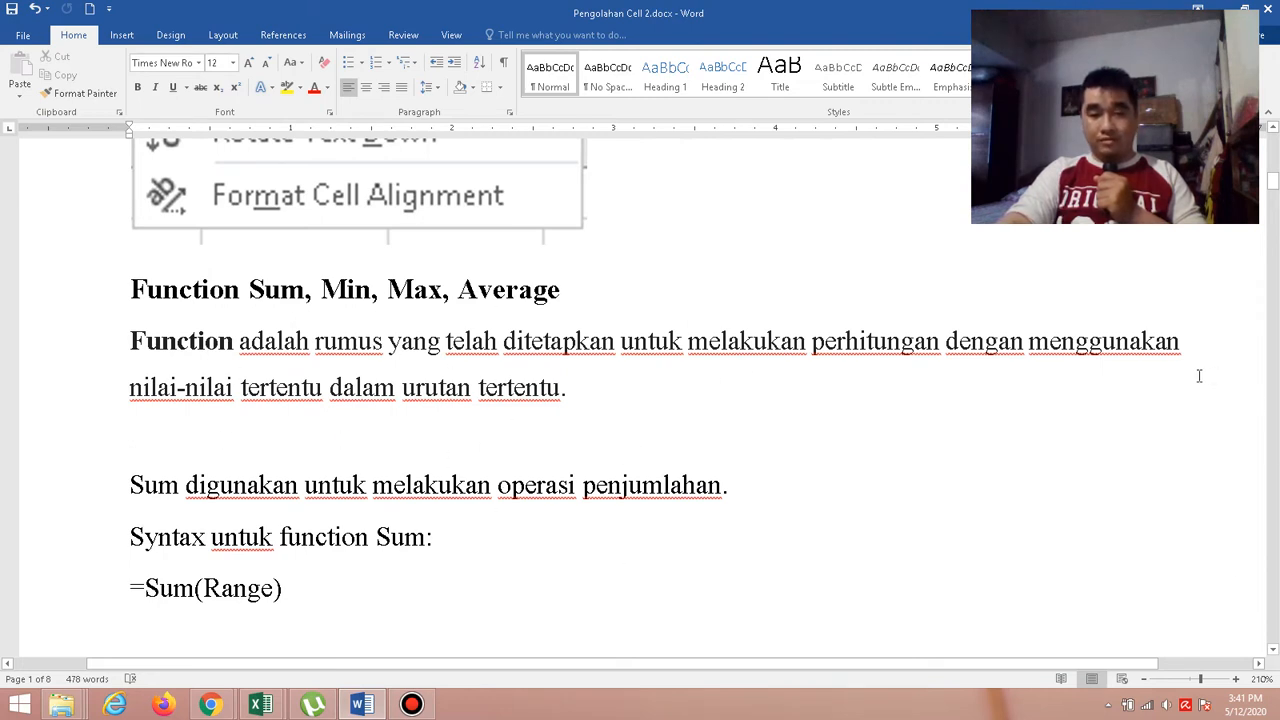
{"action": "left_click", "coordinate": [1272, 652]}
{"action": "left_click", "coordinate": [1272, 652]}
{"action": "left_click", "coordinate": [1272, 652]}
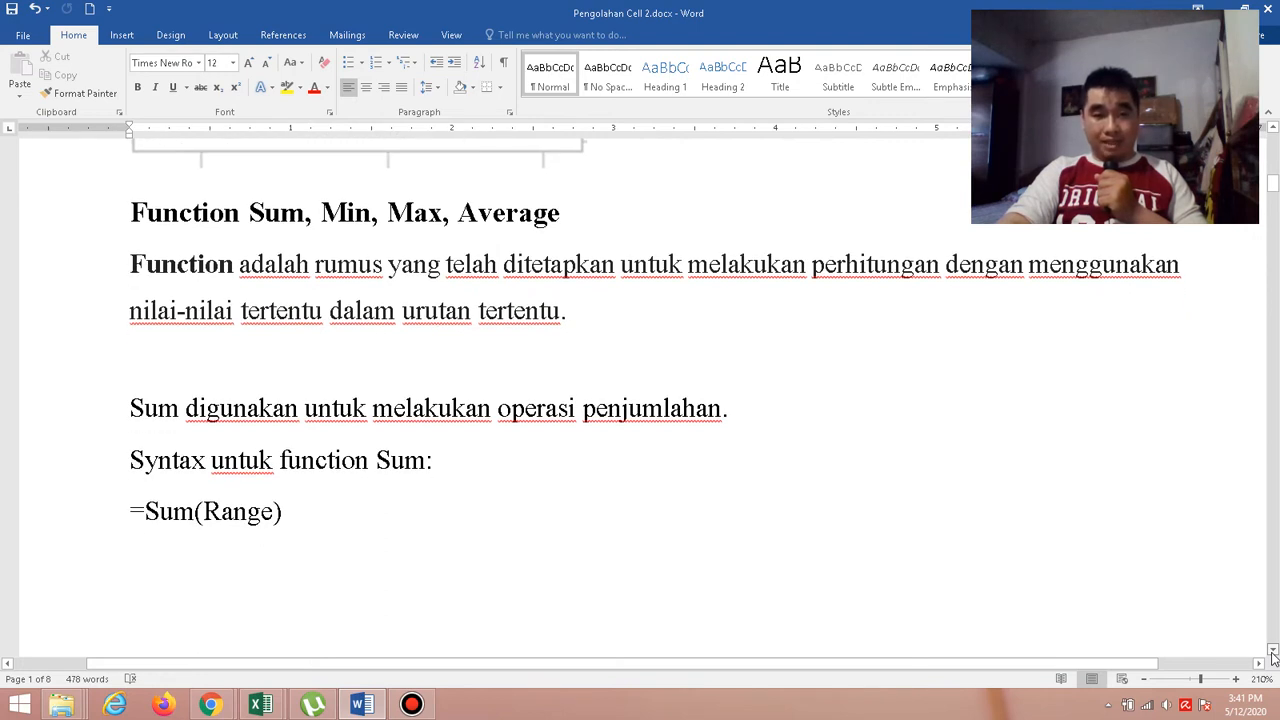
{"action": "left_click", "coordinate": [1272, 652]}
{"action": "left_click", "coordinate": [1272, 652]}
{"action": "left_click", "coordinate": [1272, 652]}
{"action": "left_click", "coordinate": [1272, 652]}
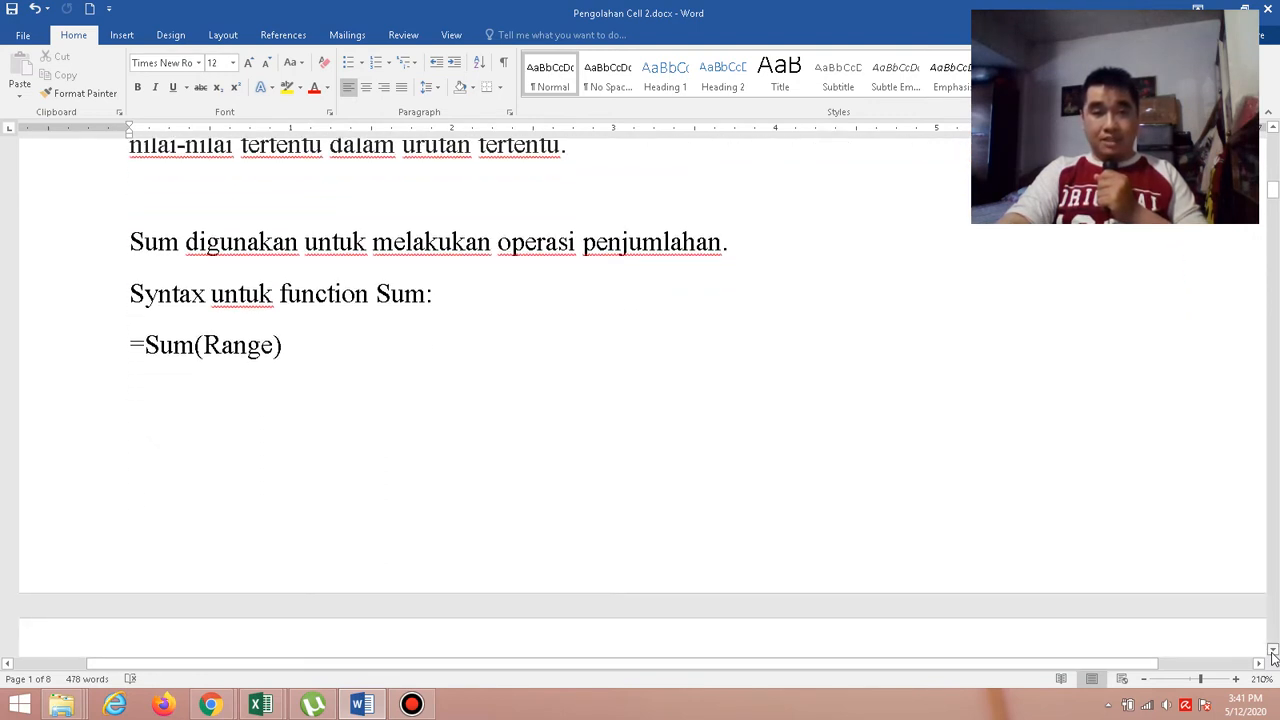
{"action": "left_click", "coordinate": [1272, 652]}
{"action": "left_click", "coordinate": [1272, 652]}
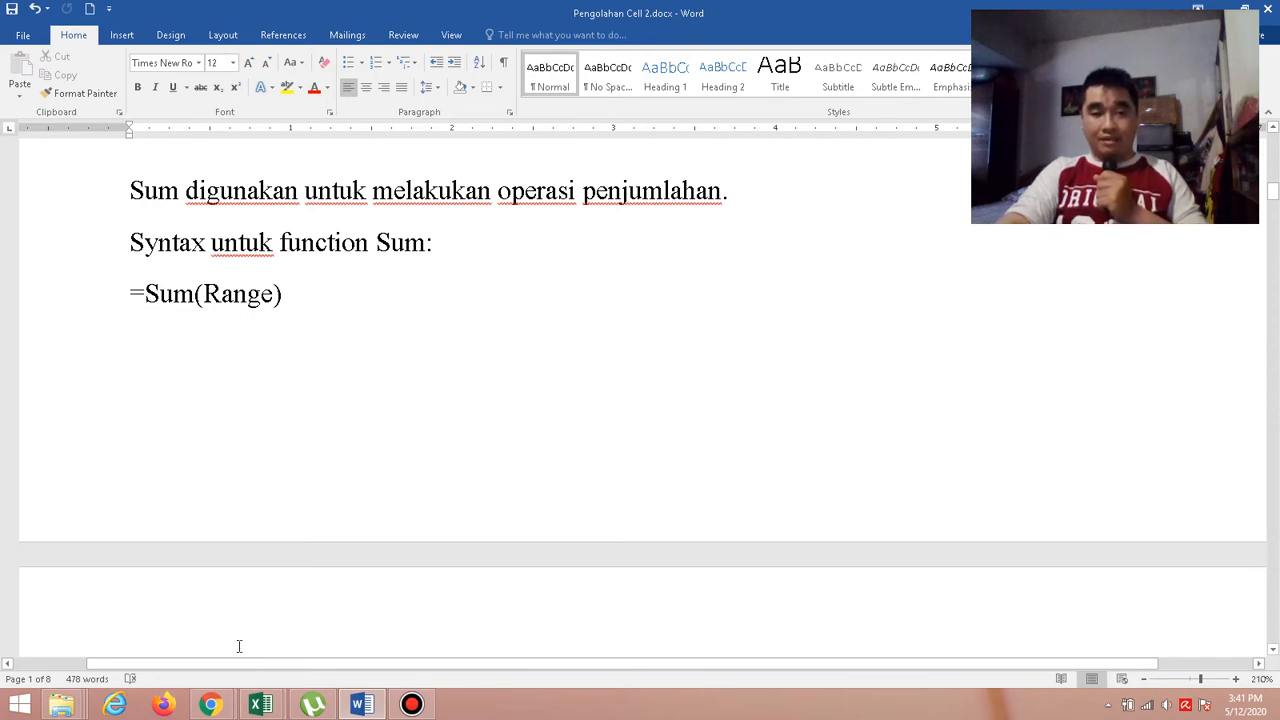
In the Book3 Excel workbook, calculate Total Penjualan in D9 with =Sum(G4:G7), checking the function's syntax in the Word document.
{"action": "mouse_move", "coordinate": [260, 704]}
{"action": "left_click", "coordinate": [385, 660]}
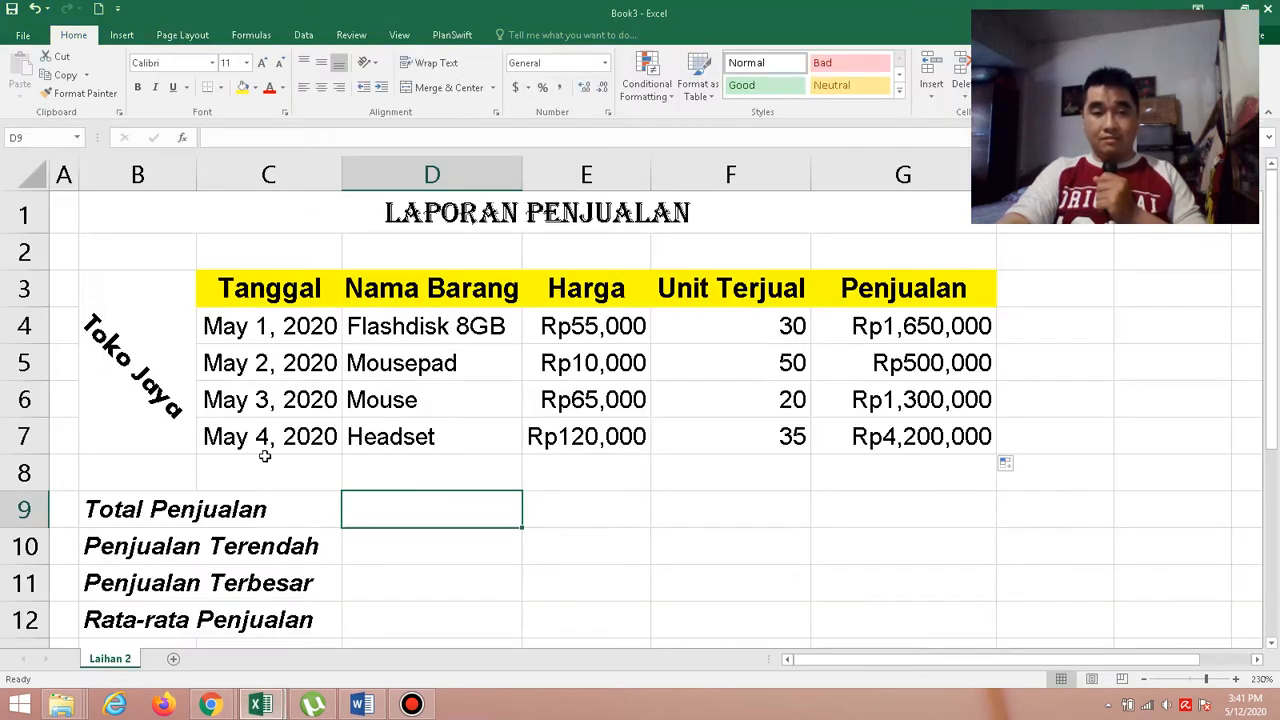
{"action": "type", "text": "="}
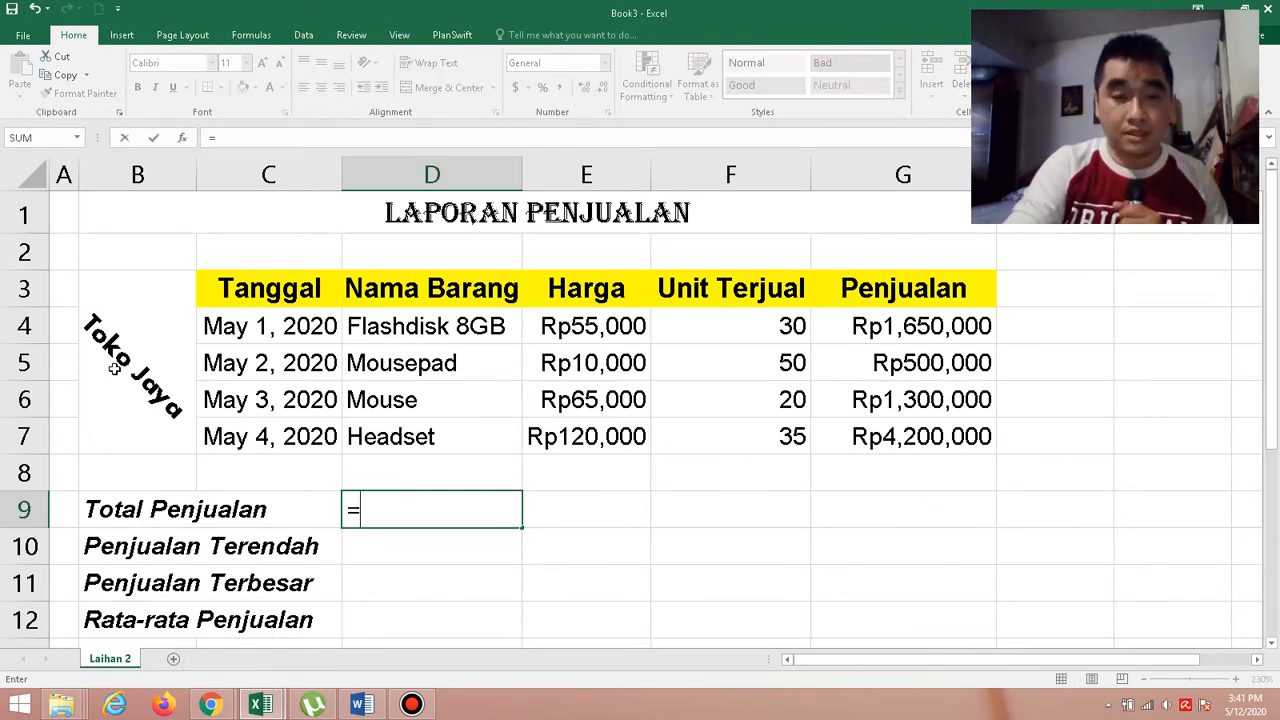
{"action": "type", "text": "Sum("}
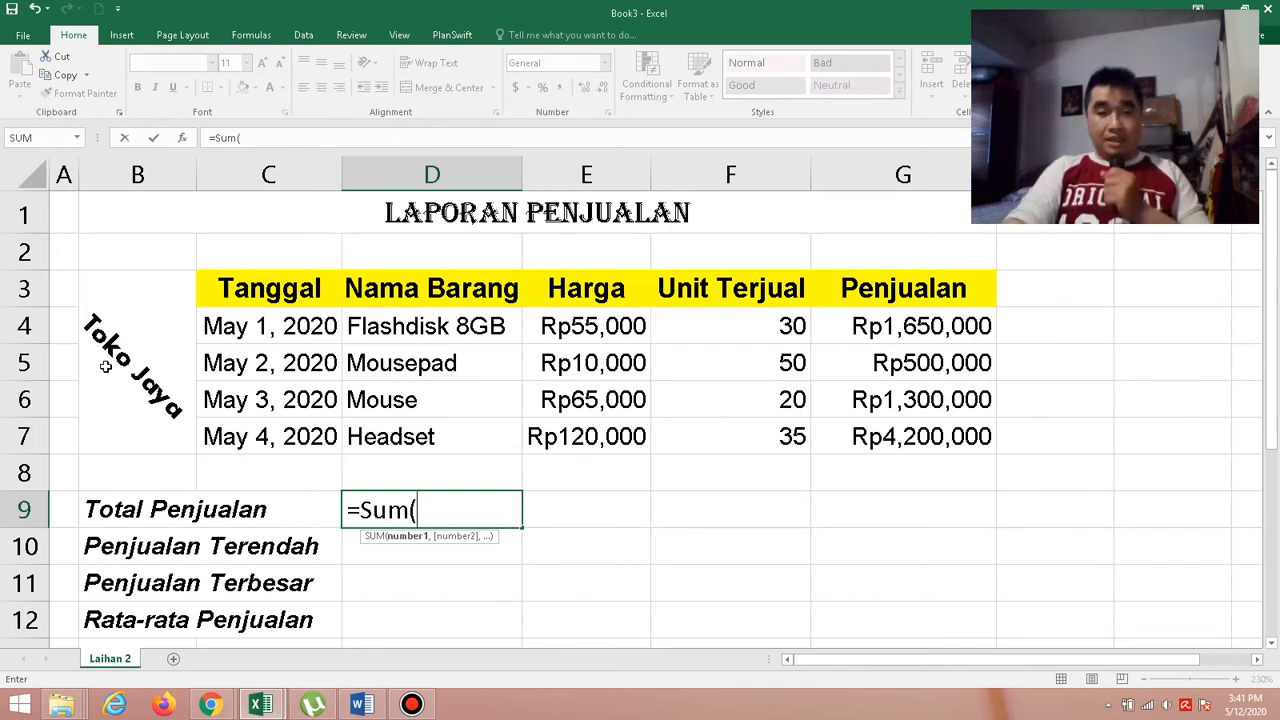
{"action": "left_click", "coordinate": [362, 705]}
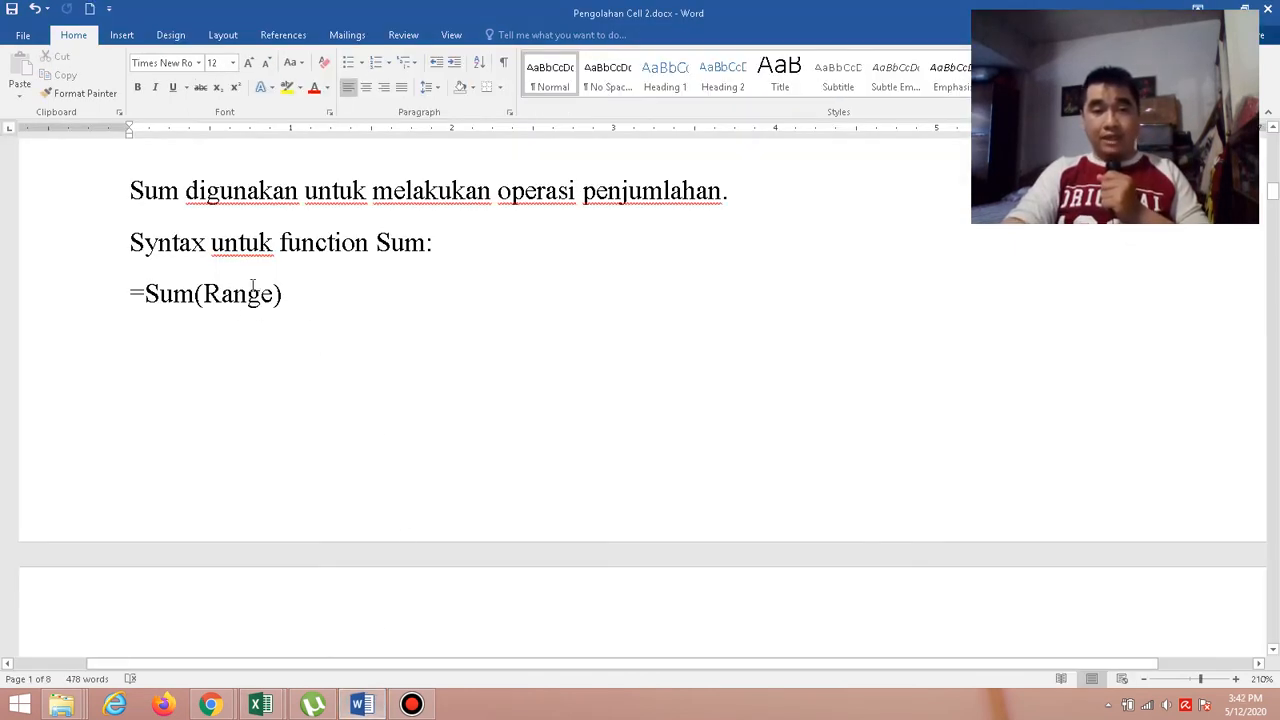
{"action": "left_click", "coordinate": [277, 706]}
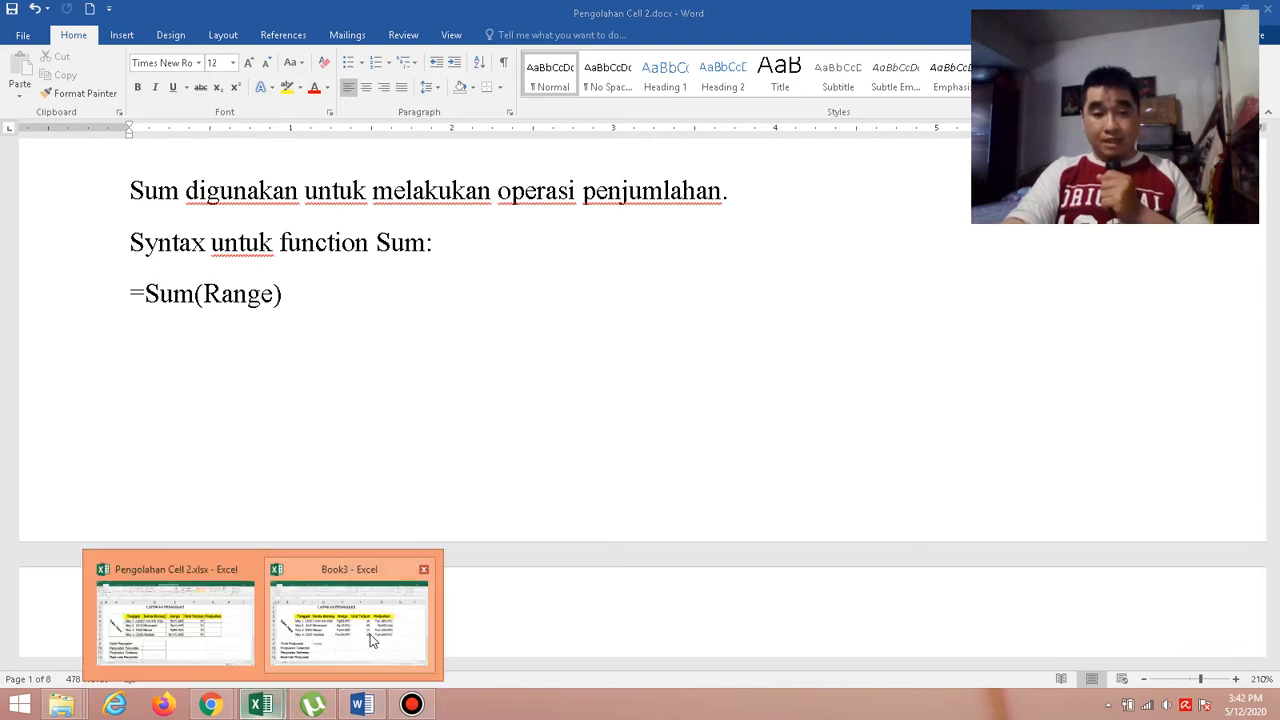
{"action": "left_click", "coordinate": [372, 641]}
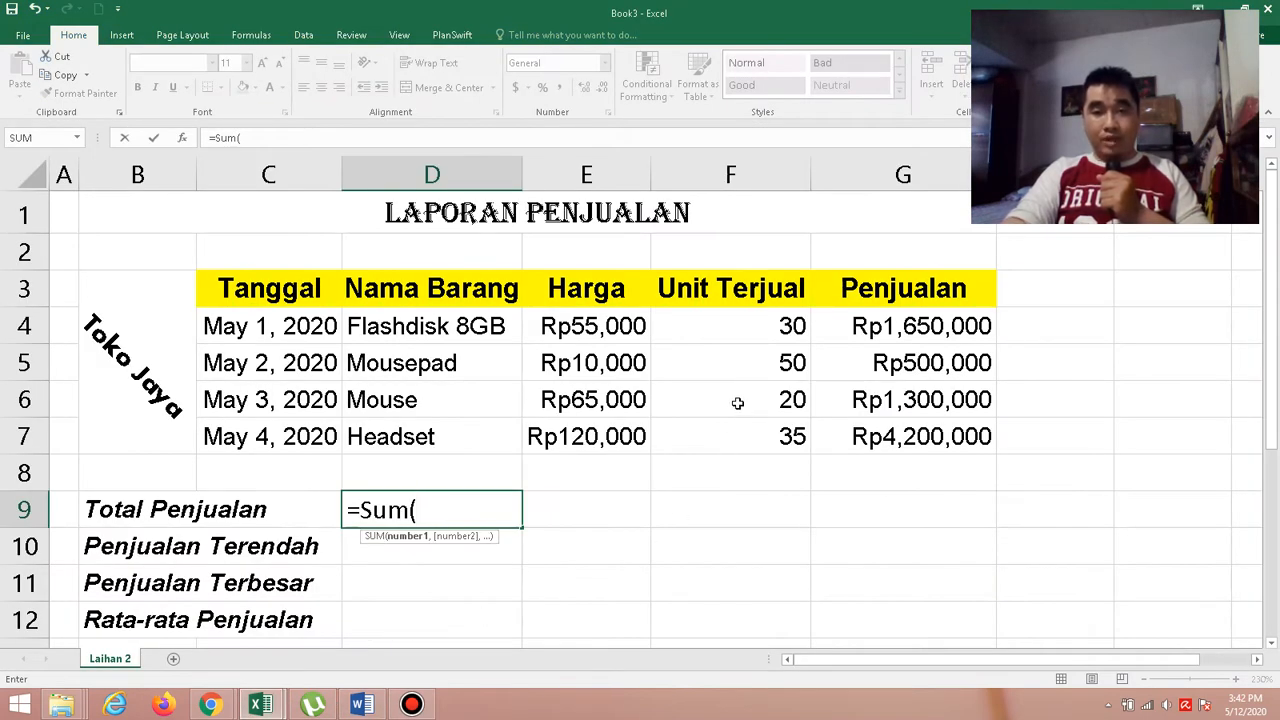
{"action": "left_click", "coordinate": [900, 326]}
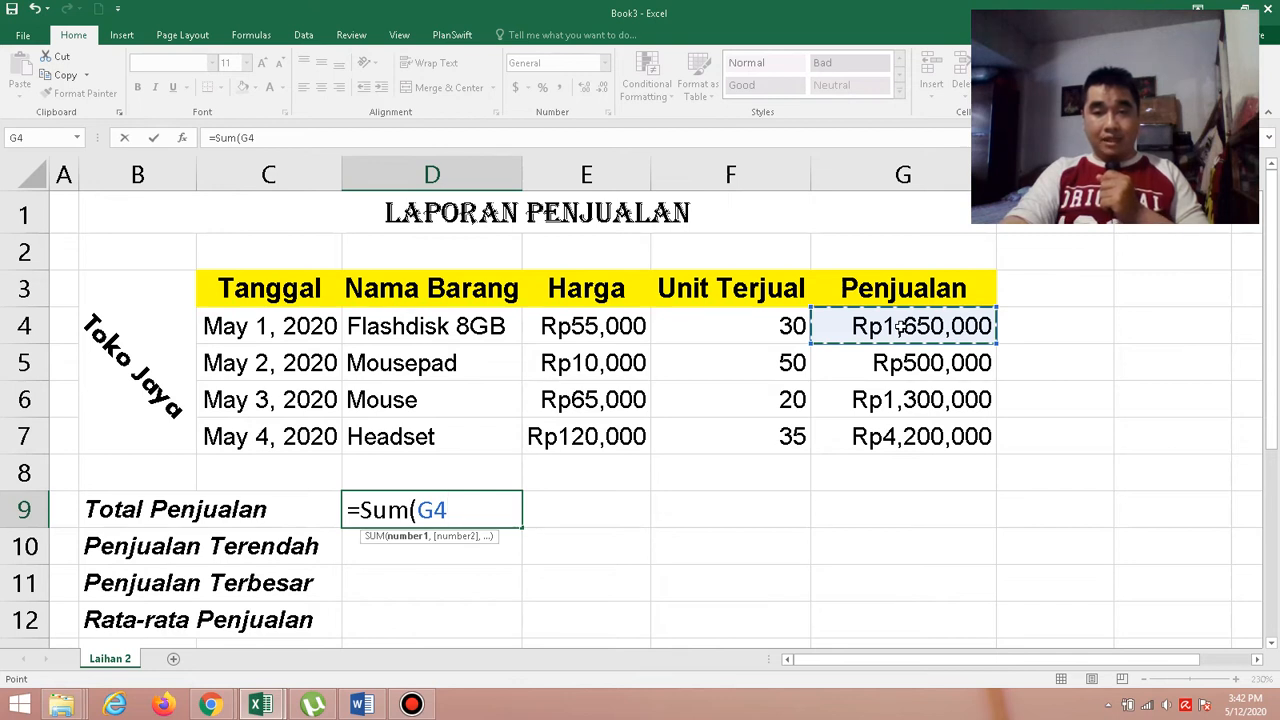
{"action": "left_click_drag", "start_coordinate": [900, 326], "coordinate": [900, 426]}
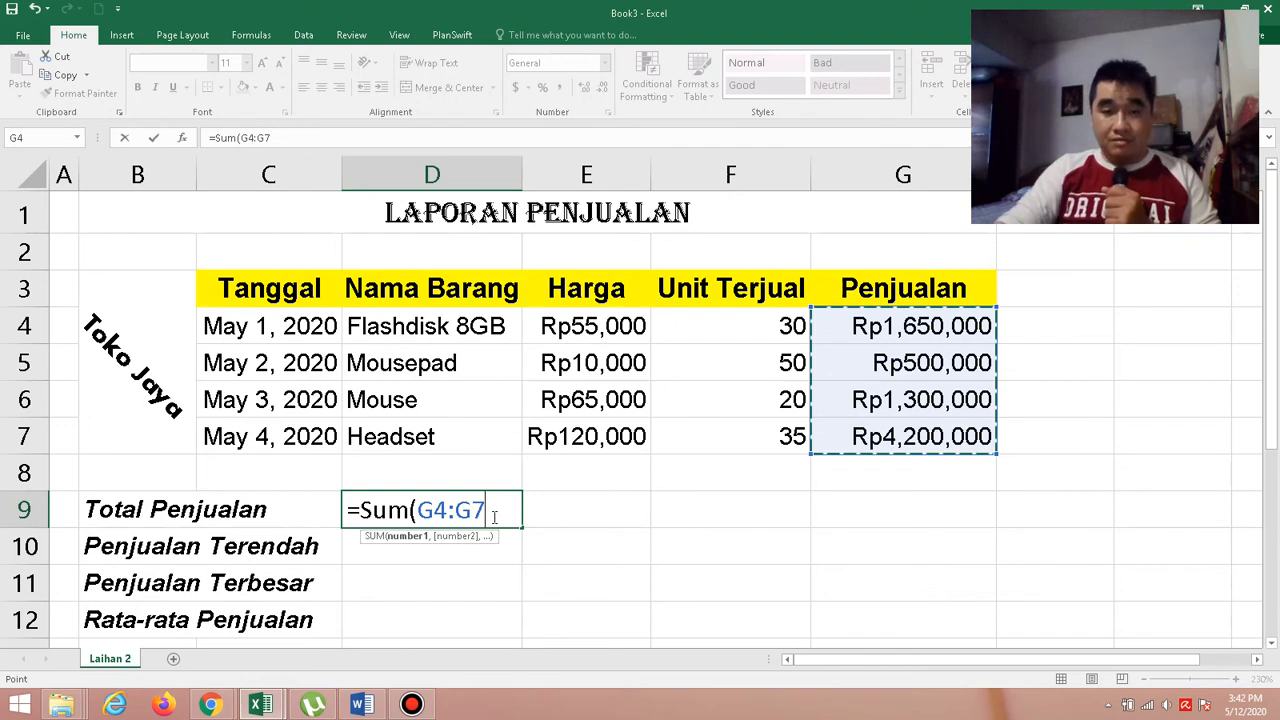
{"action": "type", "text": ")"}
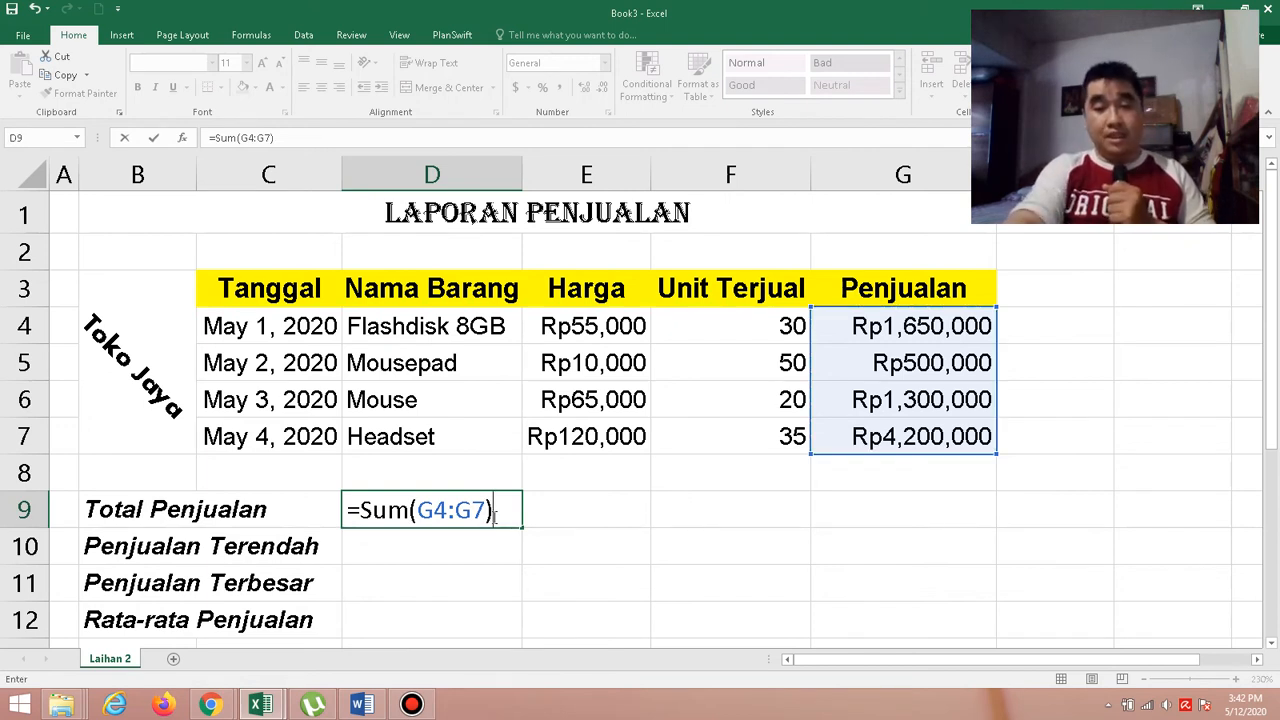
{"action": "key", "text": "Return"}
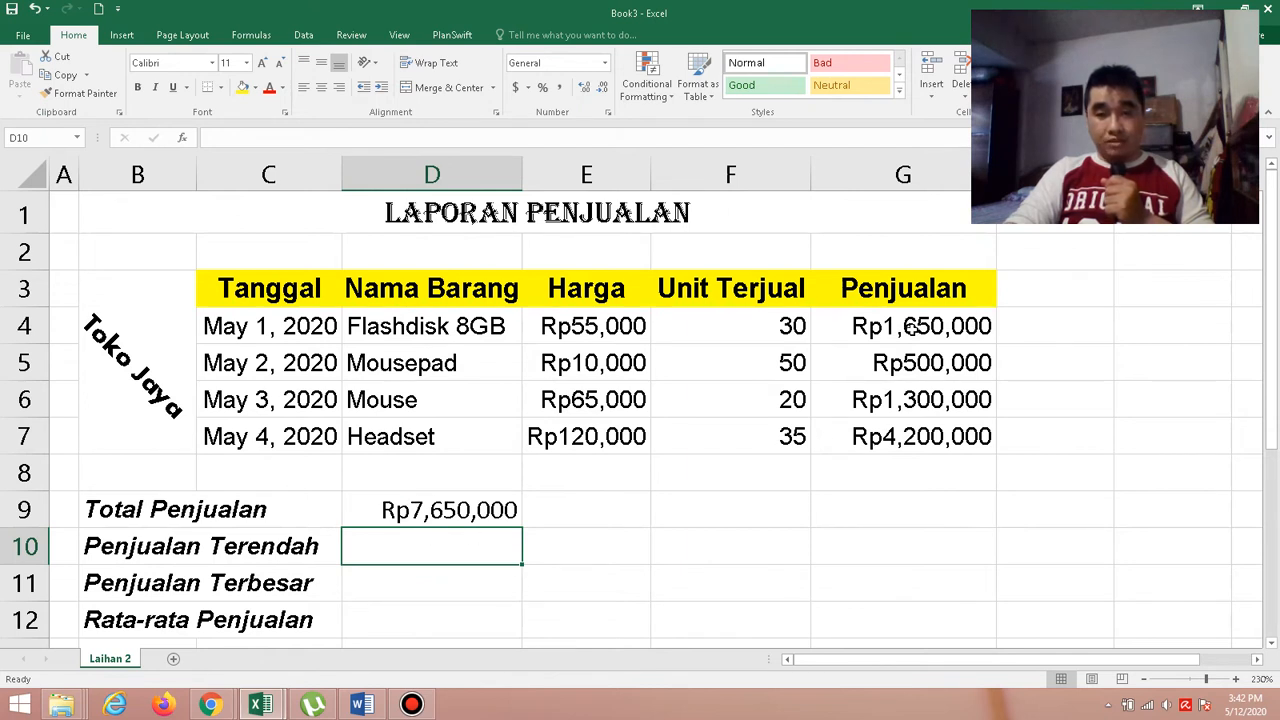
{"action": "left_click_drag", "start_coordinate": [912, 330], "coordinate": [913, 443]}
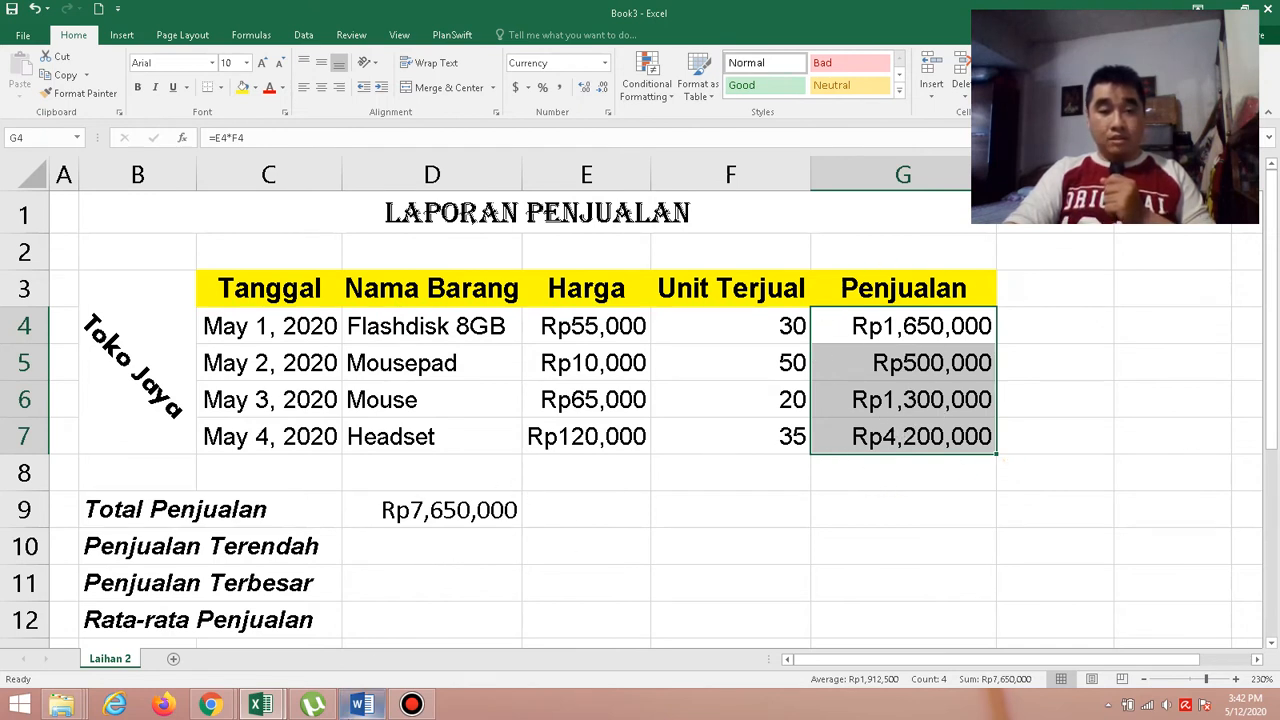
Read the Min function's syntax in the Word document and calculate Penjualan Terendah in D10 of the Book3 Excel workbook with =Min(G4:G7).
{"action": "left_click", "coordinate": [360, 710]}
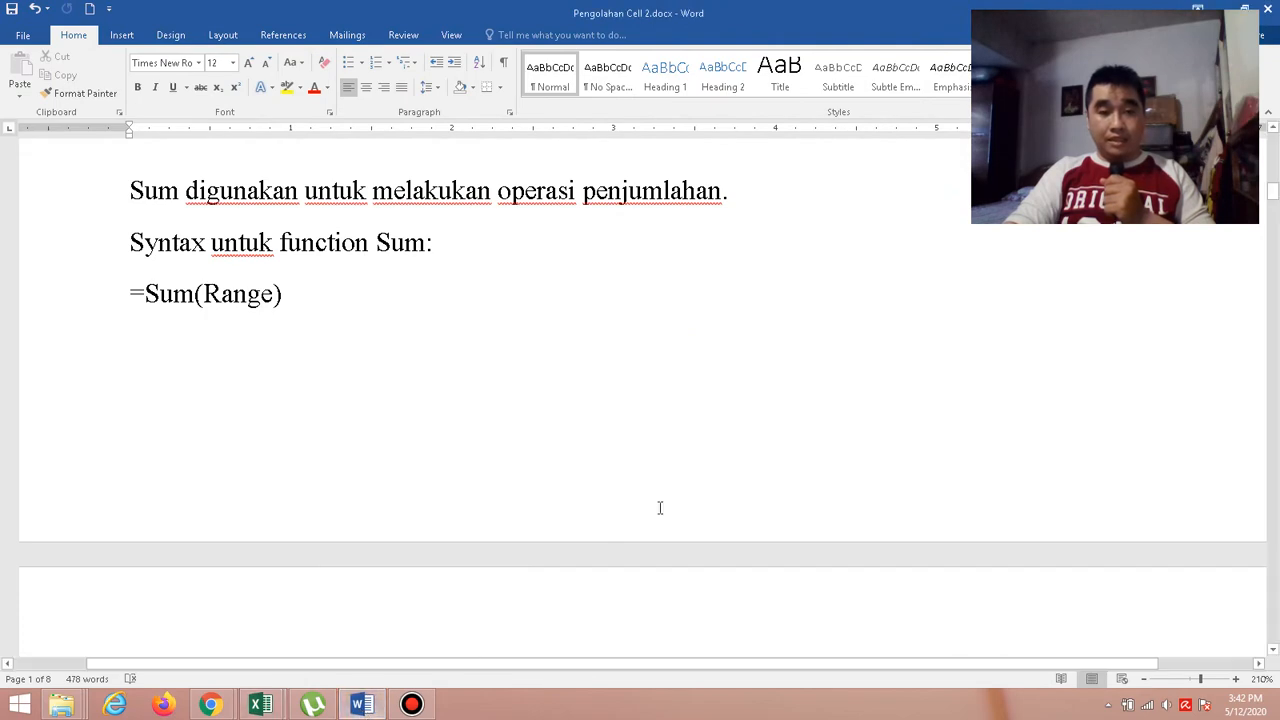
{"action": "scroll", "coordinate": [660, 508], "scroll_direction": "down", "scroll_amount": 7}
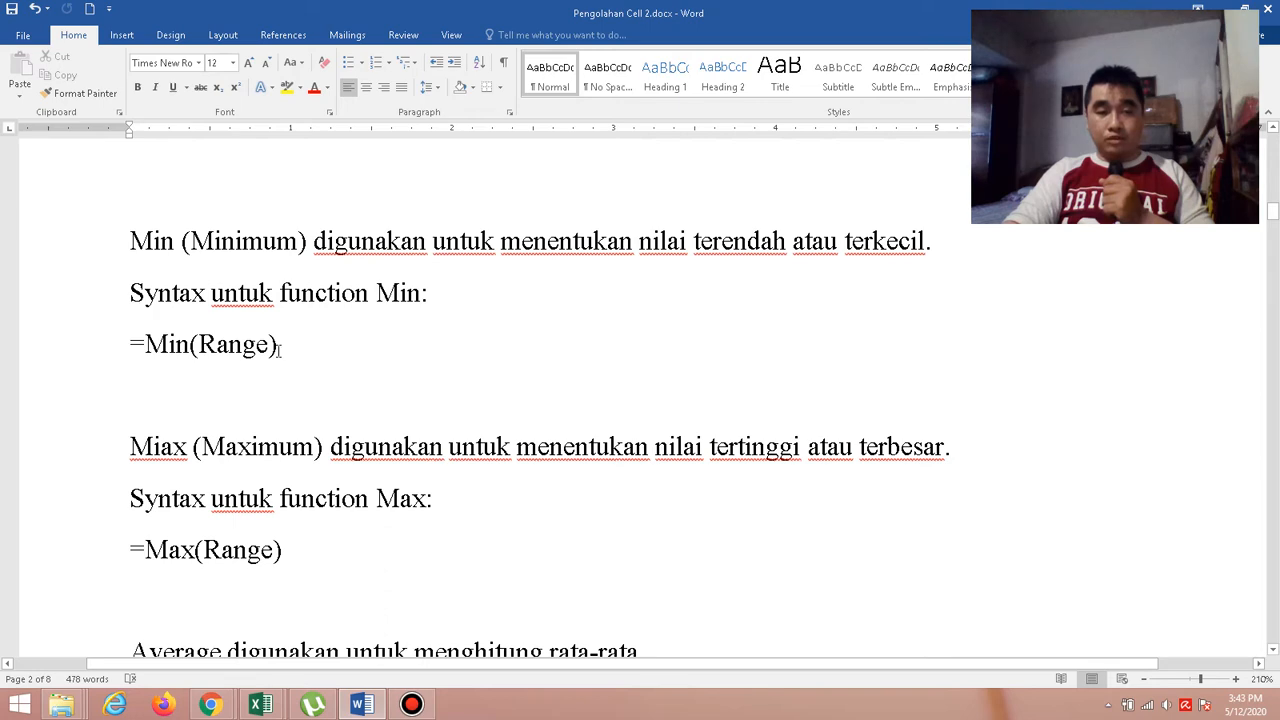
{"action": "mouse_move", "coordinate": [270, 705]}
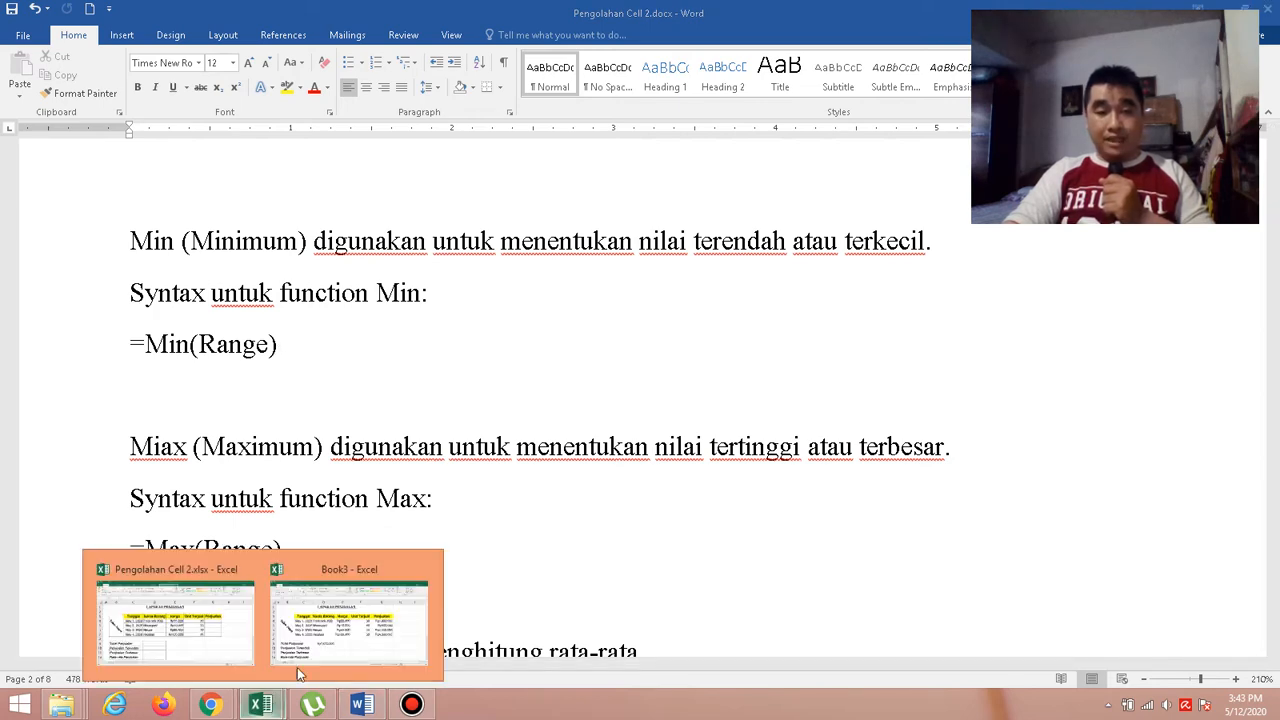
{"action": "left_click", "coordinate": [345, 616]}
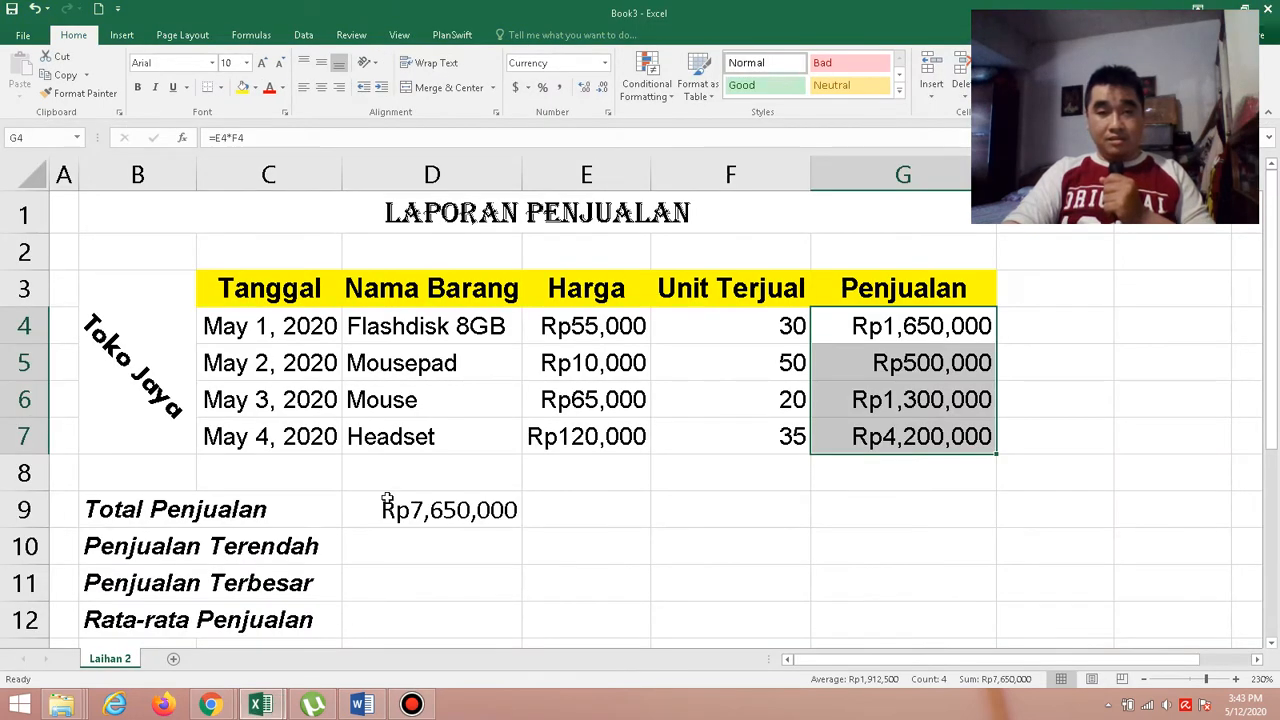
{"action": "left_click", "coordinate": [413, 533]}
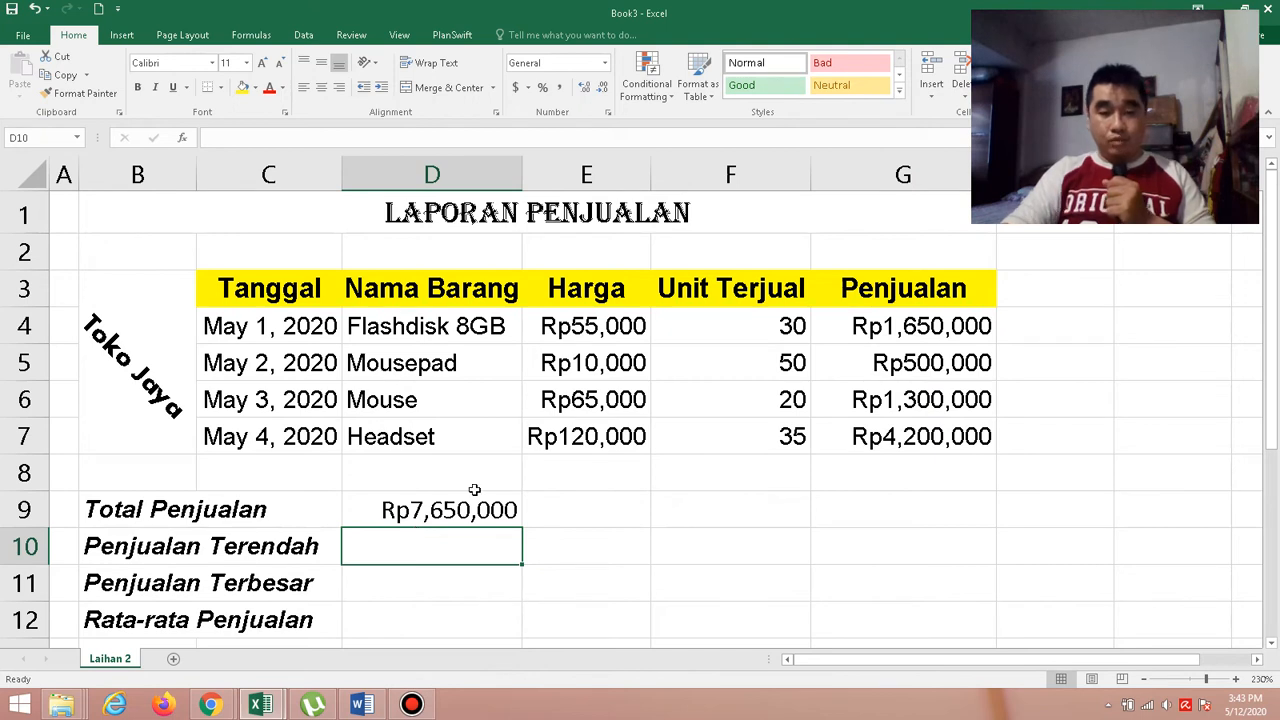
{"action": "type", "text": "="}
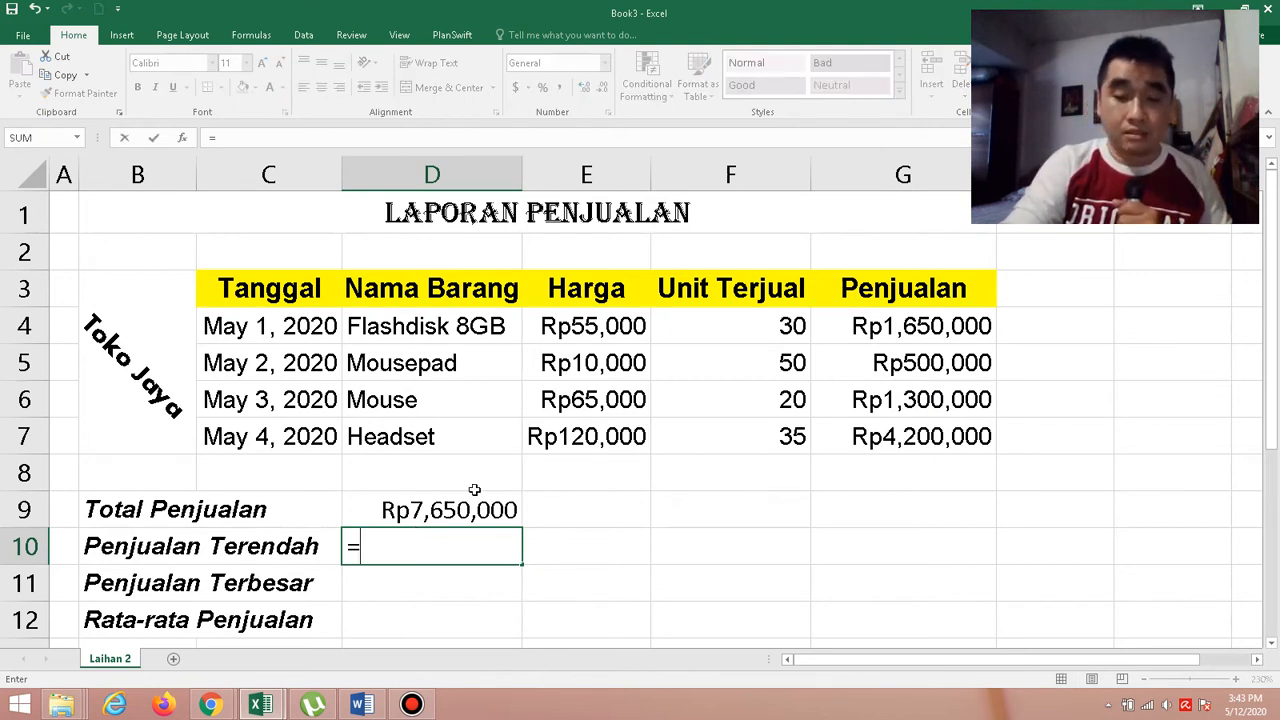
{"action": "type", "text": "Min("}
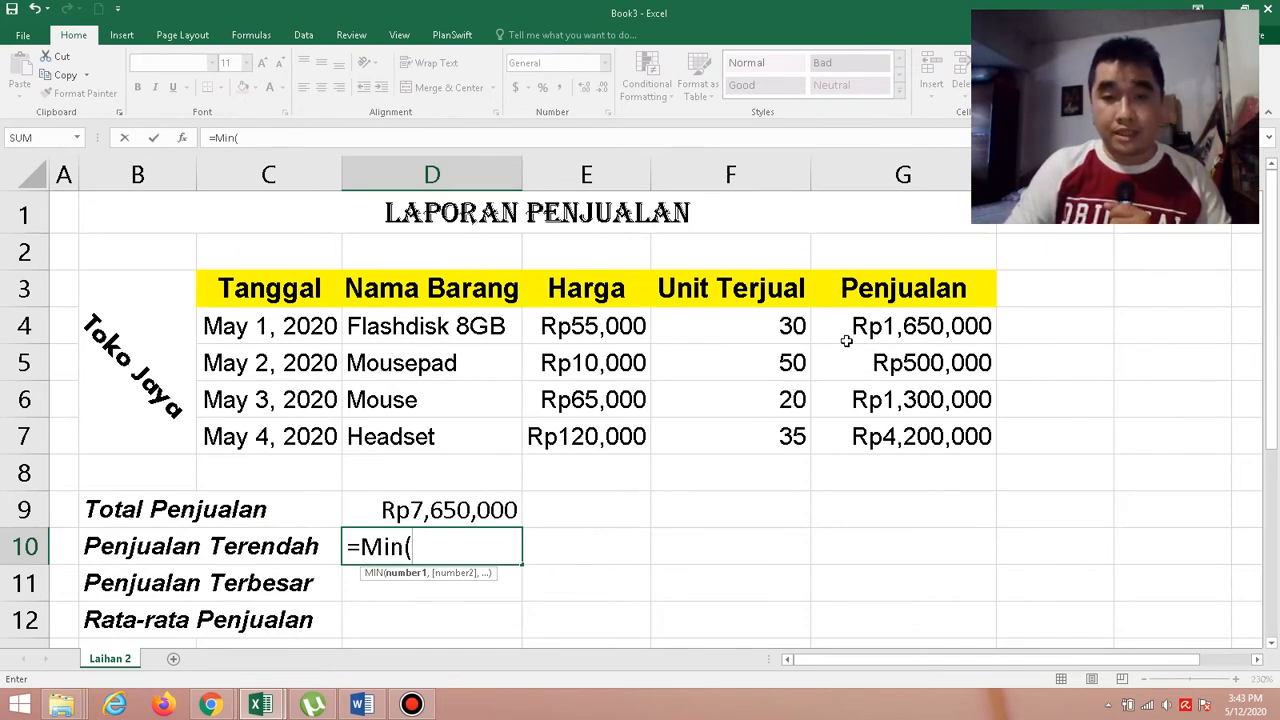
{"action": "left_click", "coordinate": [886, 327]}
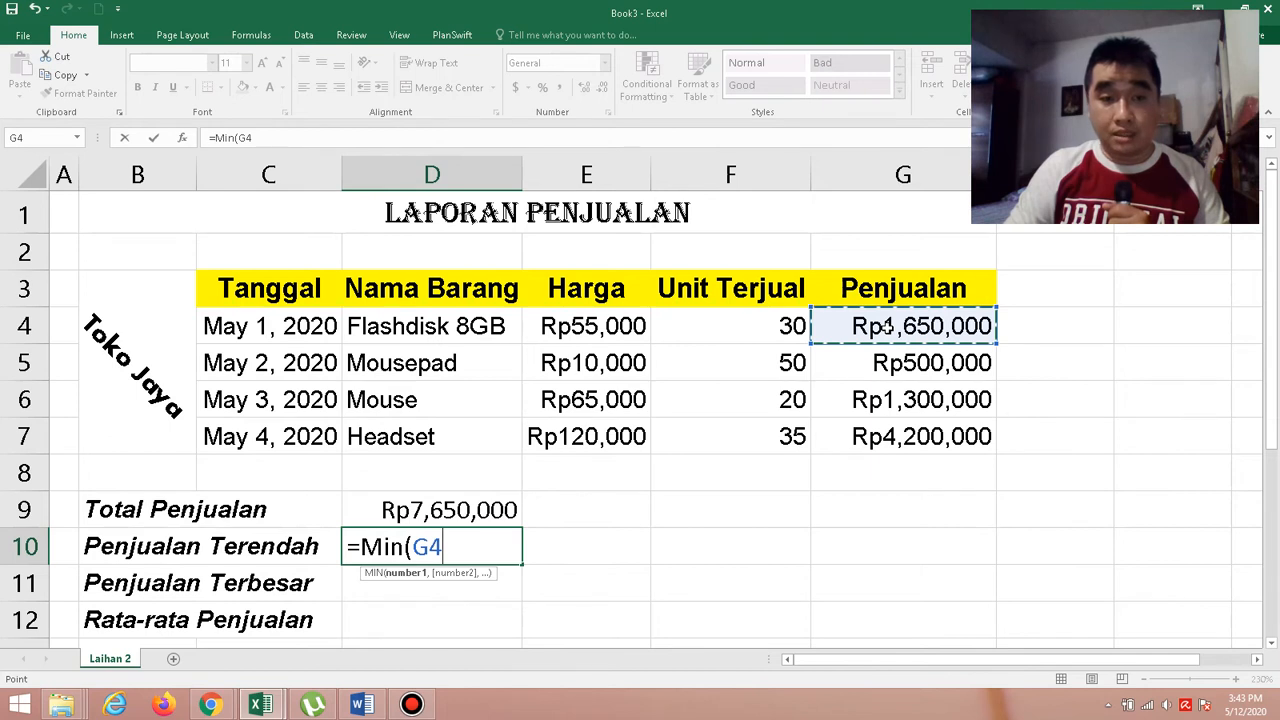
{"action": "left_click_drag", "start_coordinate": [887, 327], "coordinate": [890, 436]}
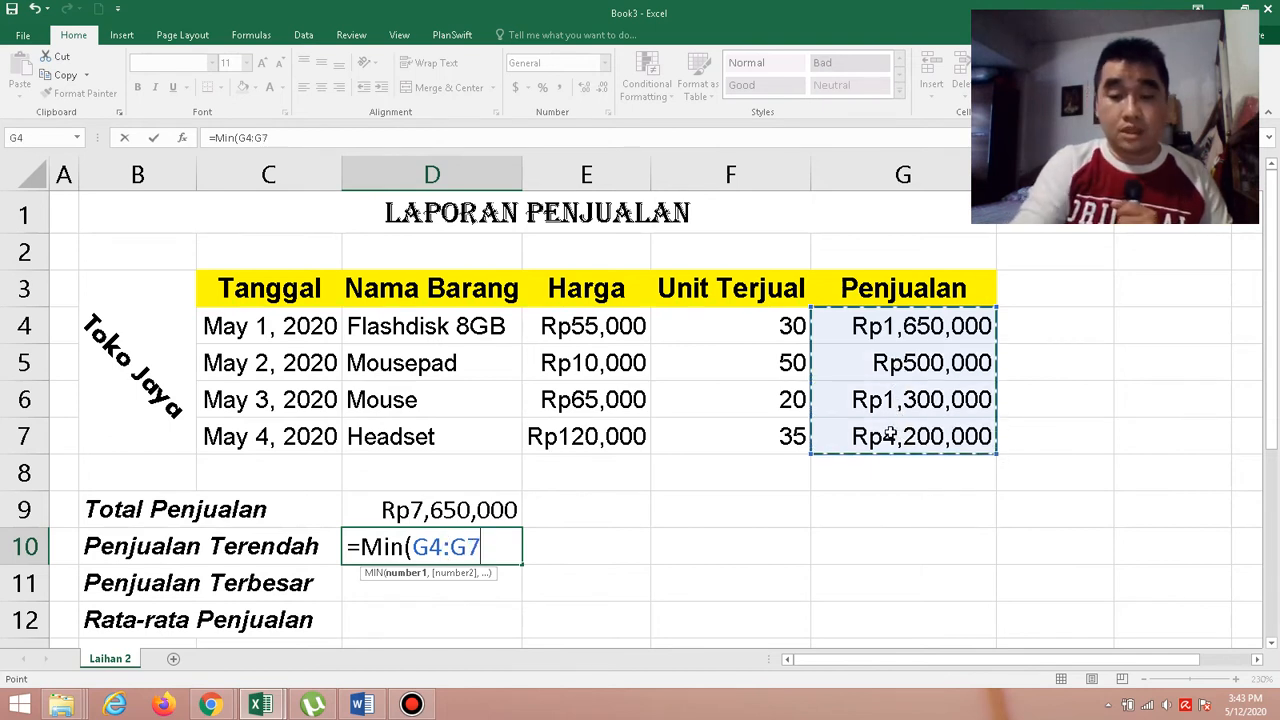
{"action": "type", "text": ")"}
{"action": "key", "text": "Return"}
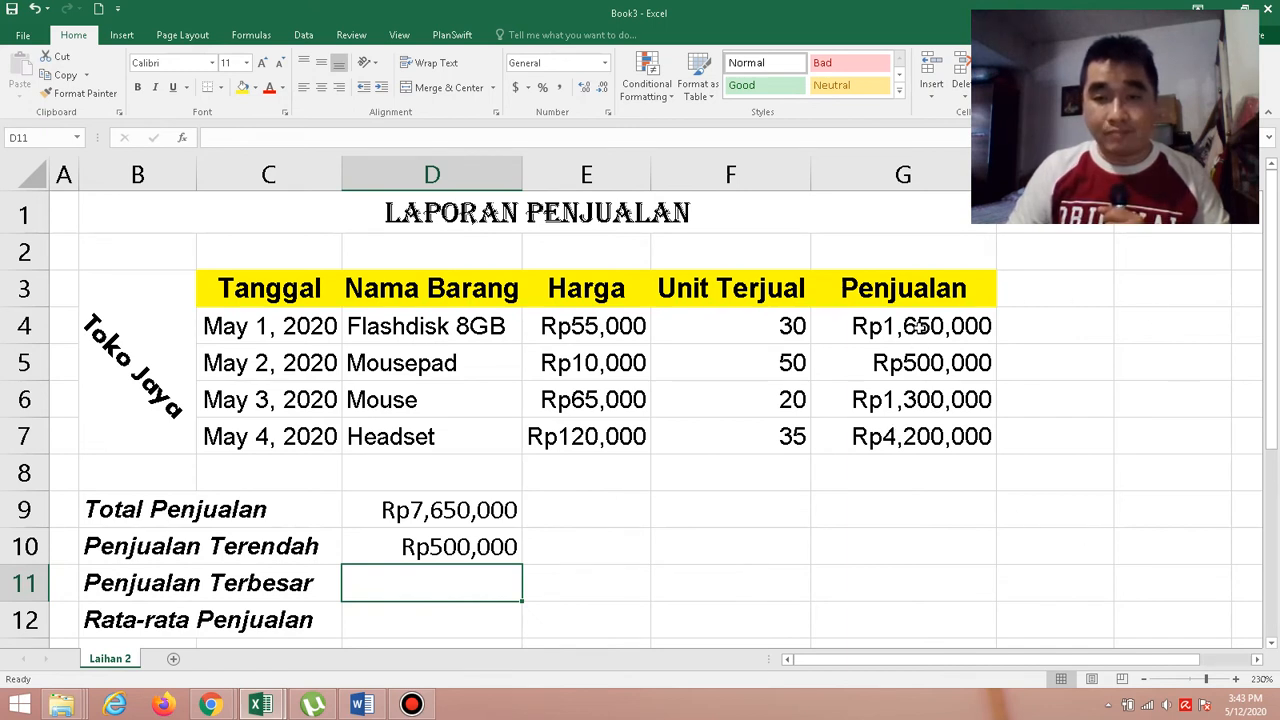
{"action": "left_click_drag", "start_coordinate": [918, 326], "coordinate": [916, 441]}
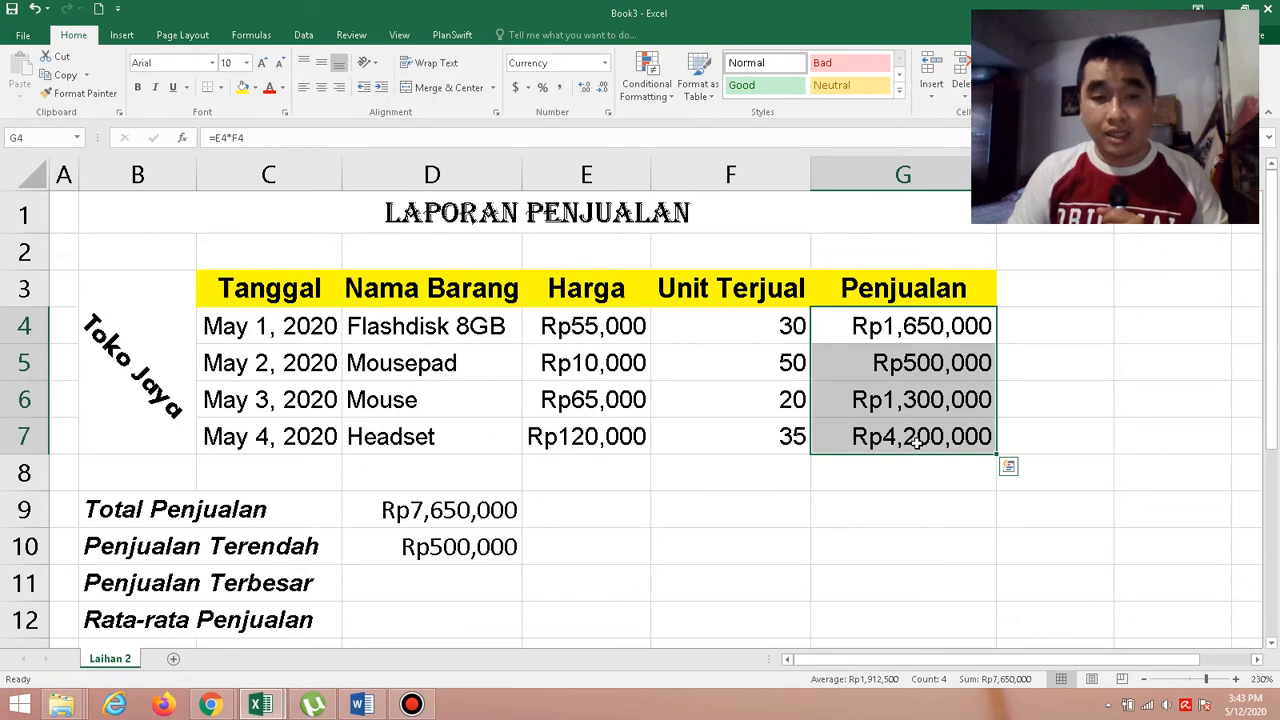
In the Word document Pengolahan Cell 2, correct the misspelled function name Miax to Max and read the Max function's syntax.
{"action": "left_click", "coordinate": [352, 708]}
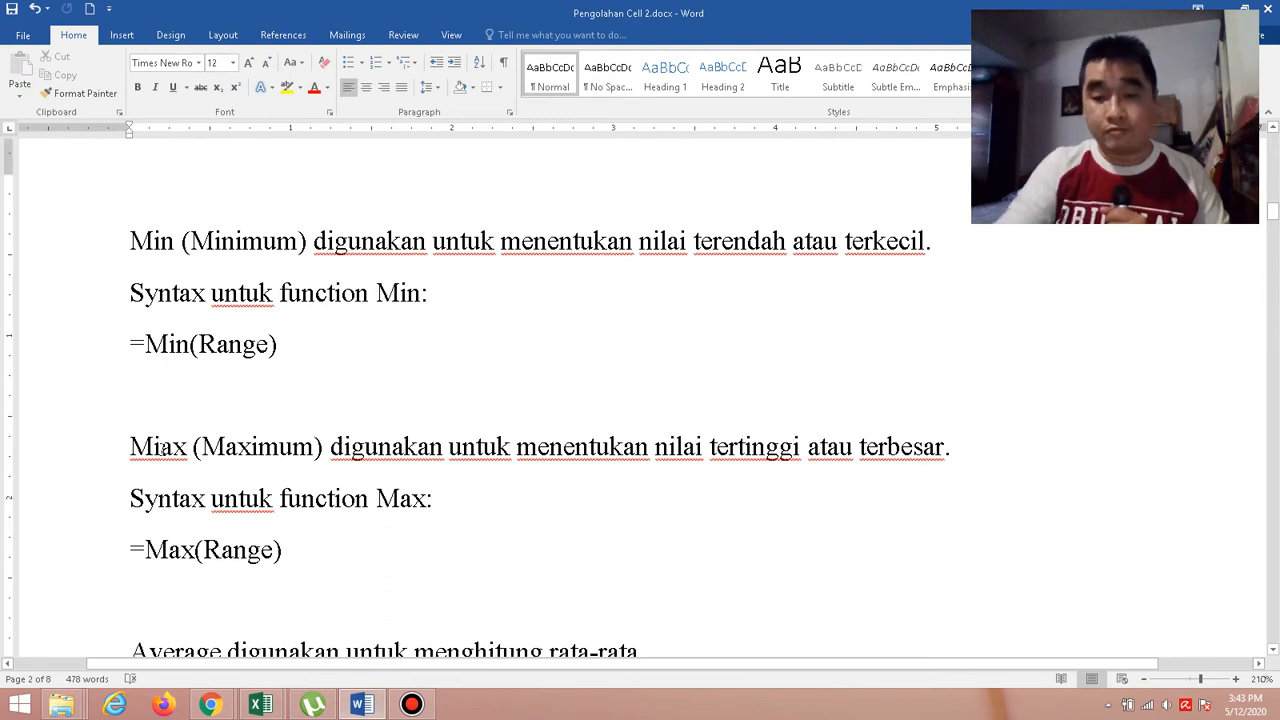
{"action": "left_click", "coordinate": [161, 447]}
{"action": "key", "text": "BackSpace"}
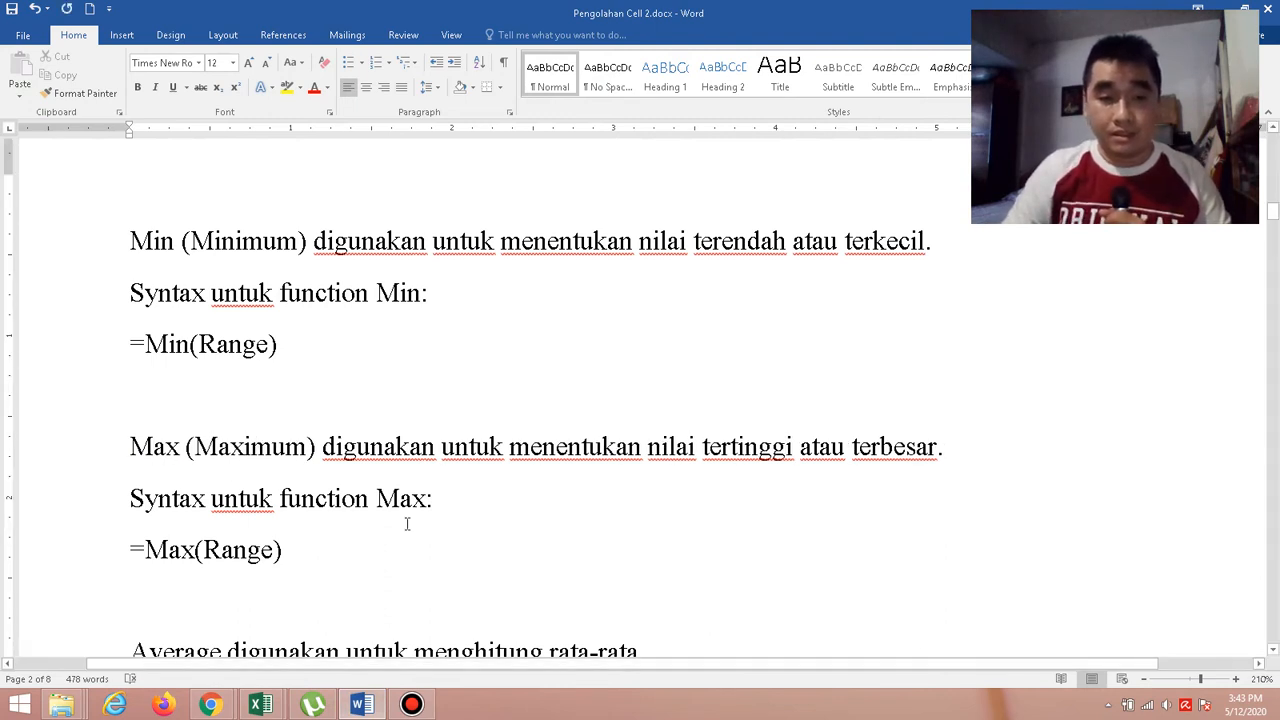
{"action": "left_click", "coordinate": [443, 548]}
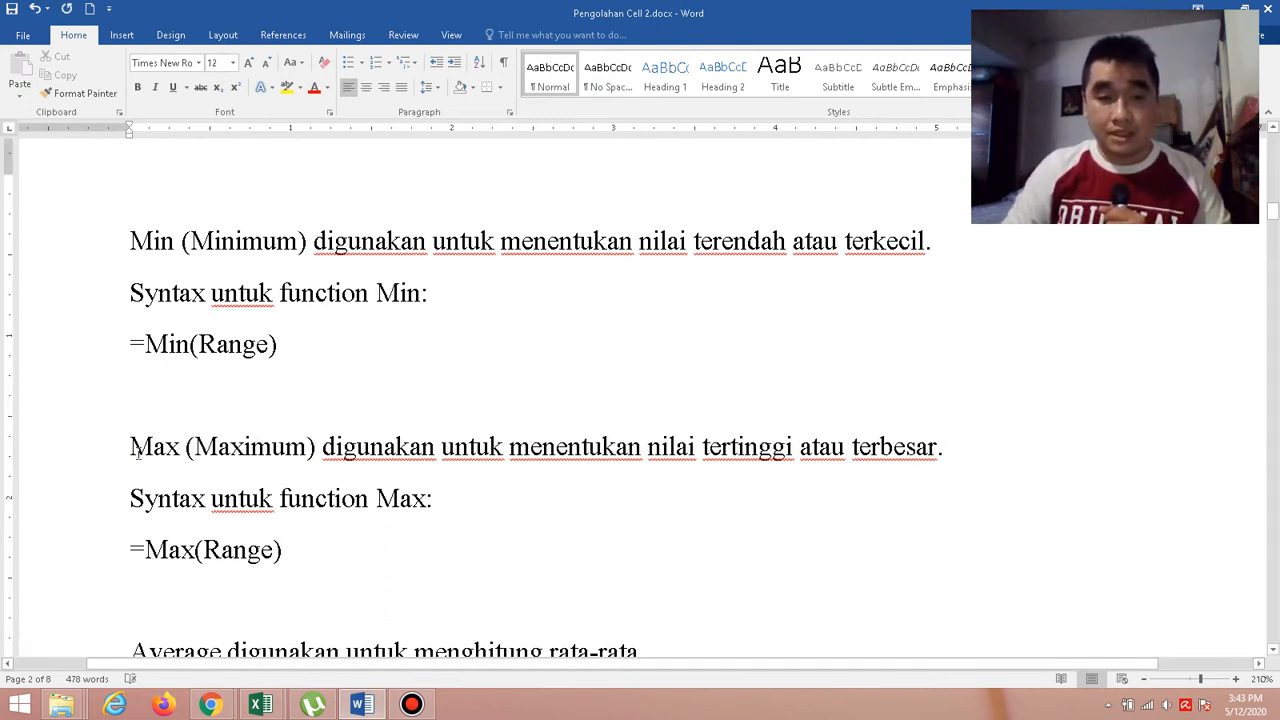
{"action": "left_click_drag", "start_coordinate": [131, 447], "coordinate": [180, 462]}
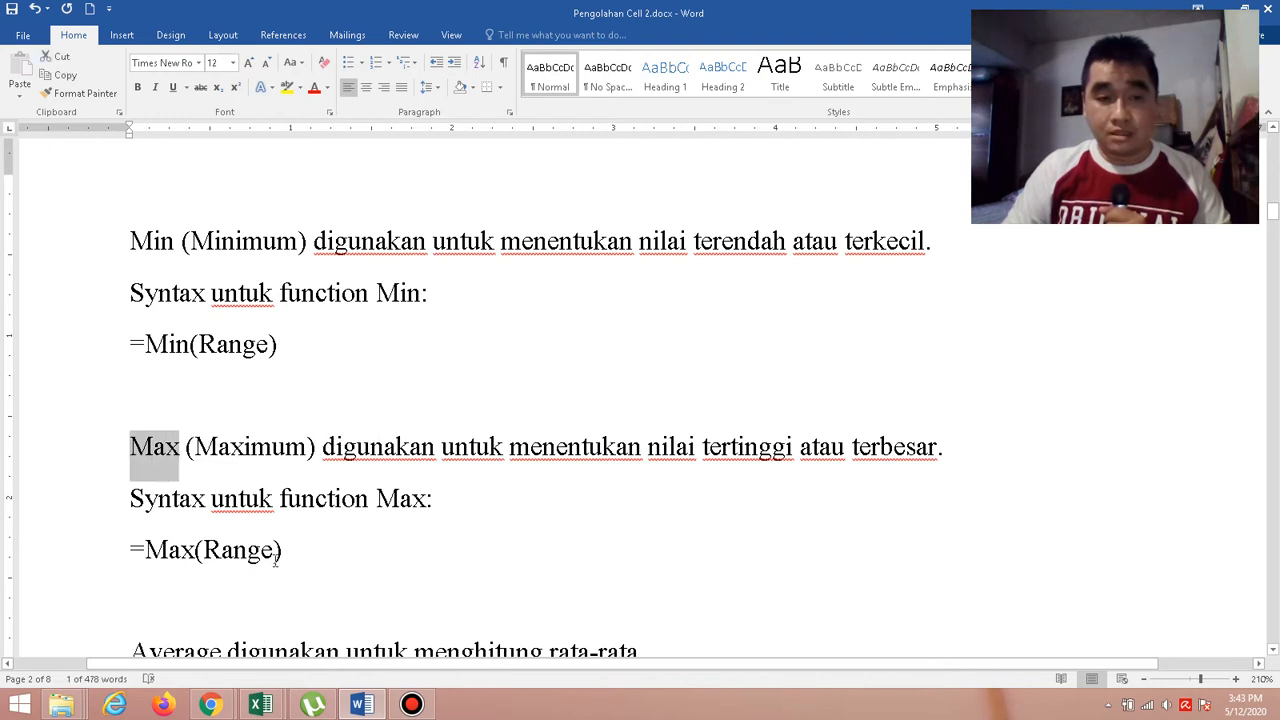
{"action": "left_click", "coordinate": [454, 506]}
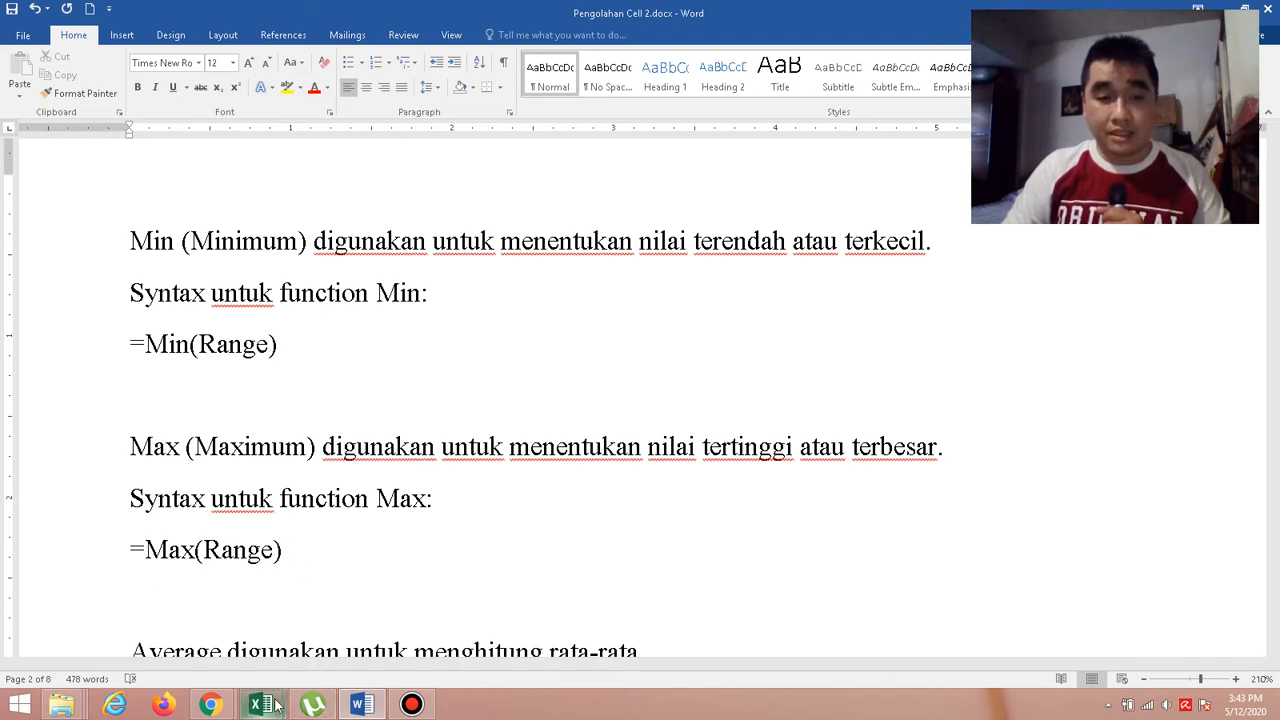
Switch to the Book3 Excel workbook and calculate Penjualan Terbesar in D11 with =Max(G4:G7).
{"action": "mouse_move", "coordinate": [260, 705]}
{"action": "left_click", "coordinate": [326, 638]}
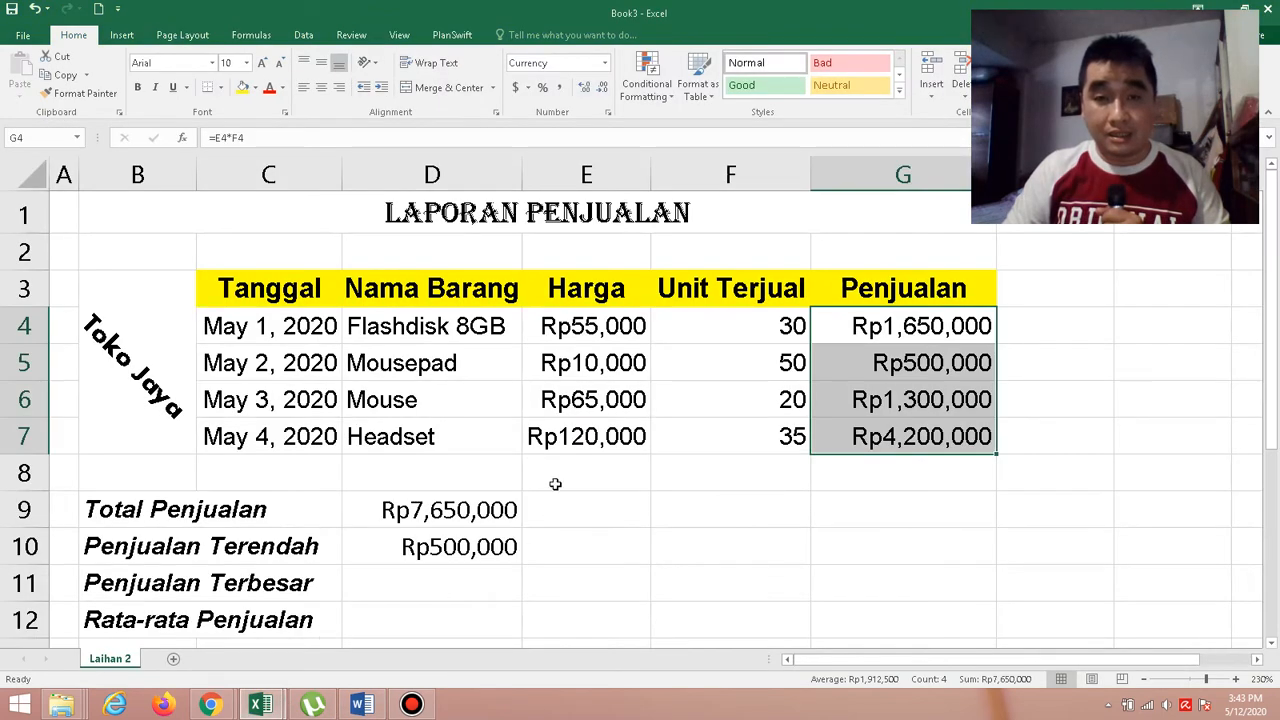
{"action": "left_click", "coordinate": [430, 581]}
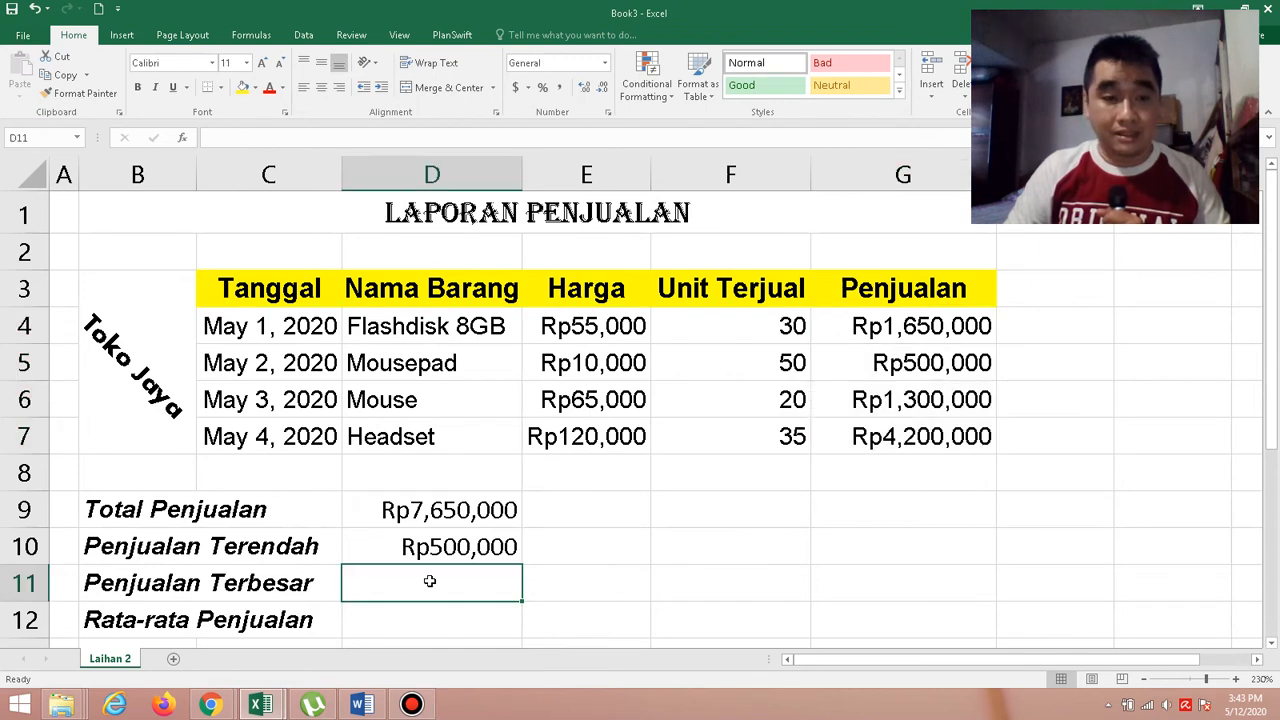
{"action": "type", "text": "=Max"}
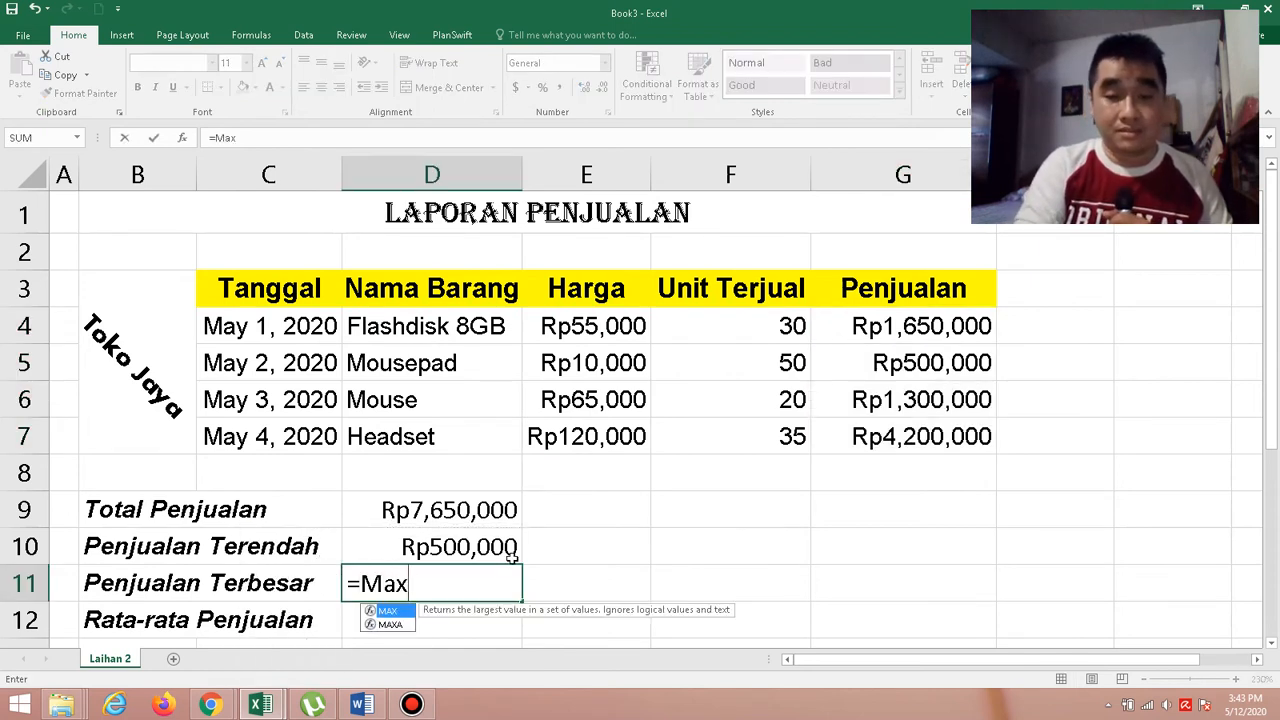
{"action": "type", "text": "("}
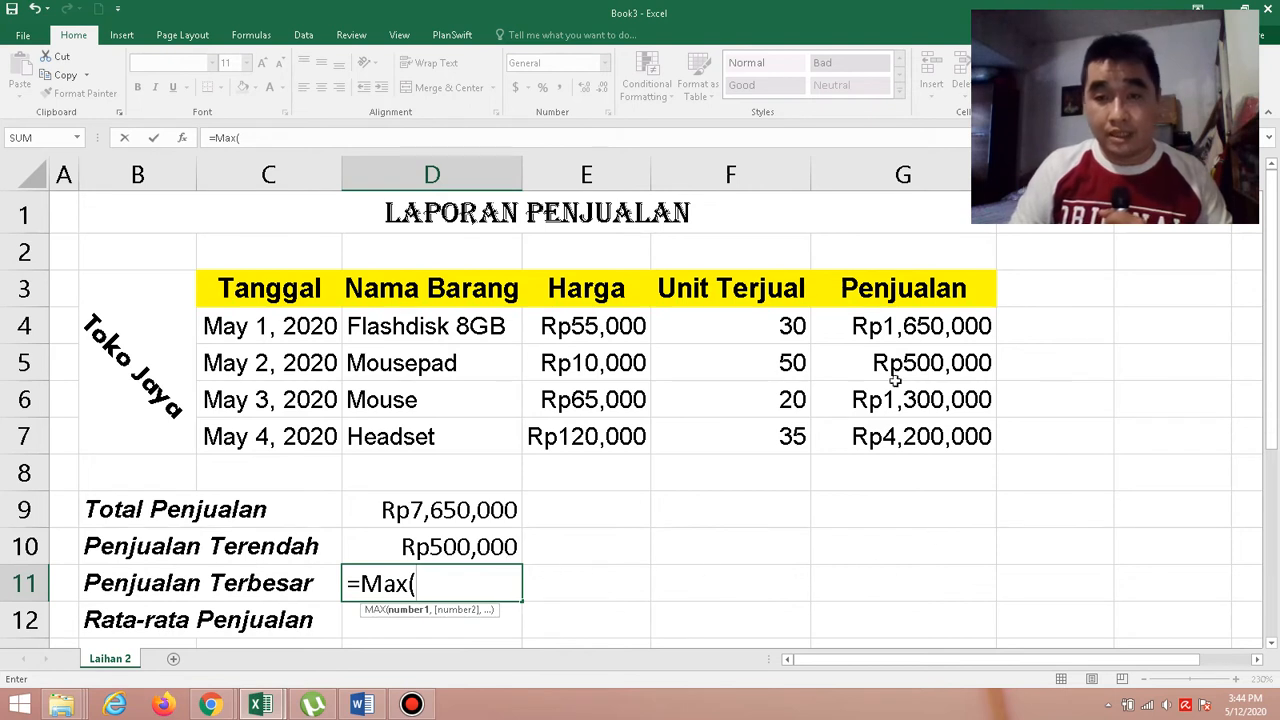
{"action": "left_click_drag", "start_coordinate": [898, 330], "coordinate": [907, 436]}
{"action": "type", "text": ")"}
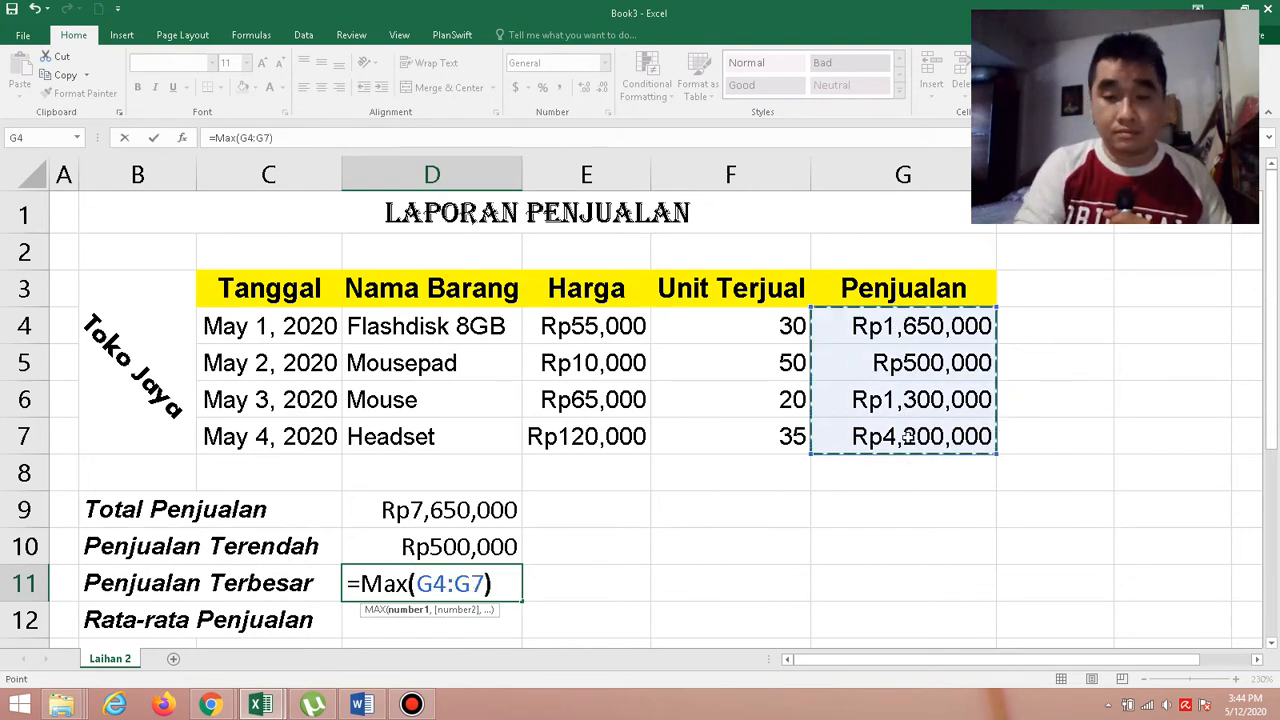
{"action": "key", "text": "Return"}
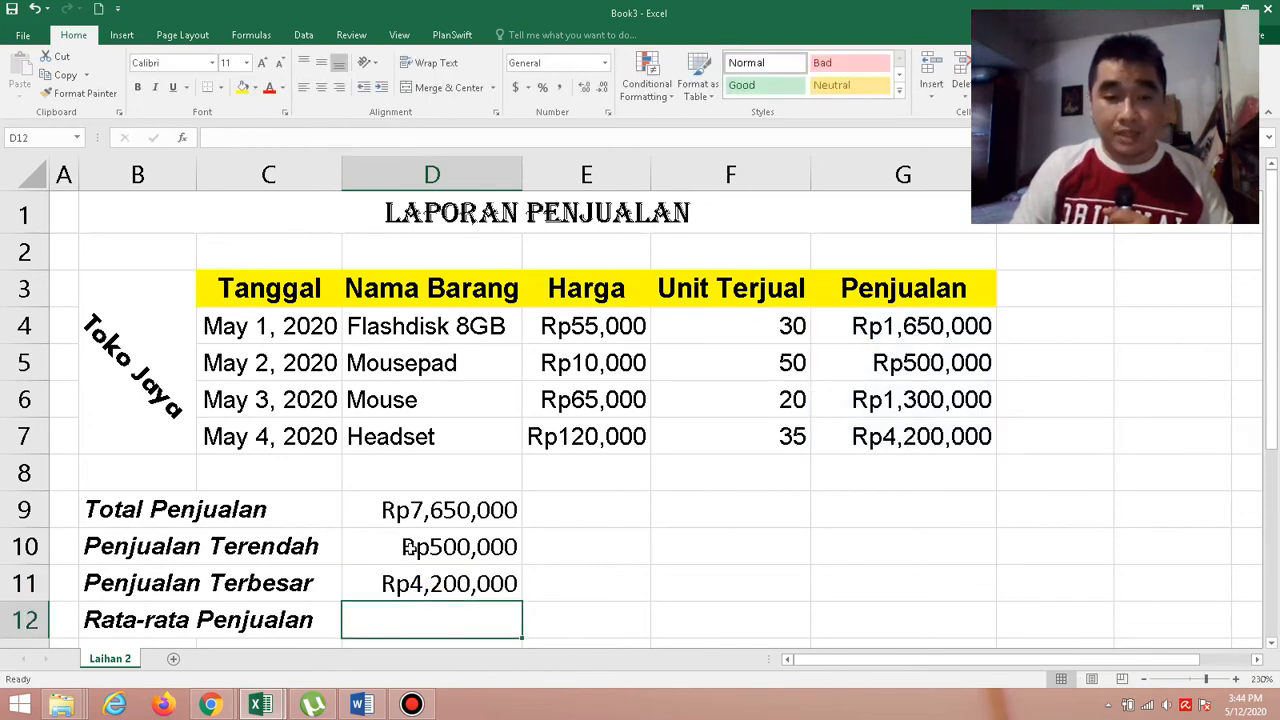
Read the Average function's syntax in the Word document and calculate Rata-rata Penjualan in D12 of the Book3 Excel workbook with =Average(G4:G7).
{"action": "left_click", "coordinate": [360, 705]}
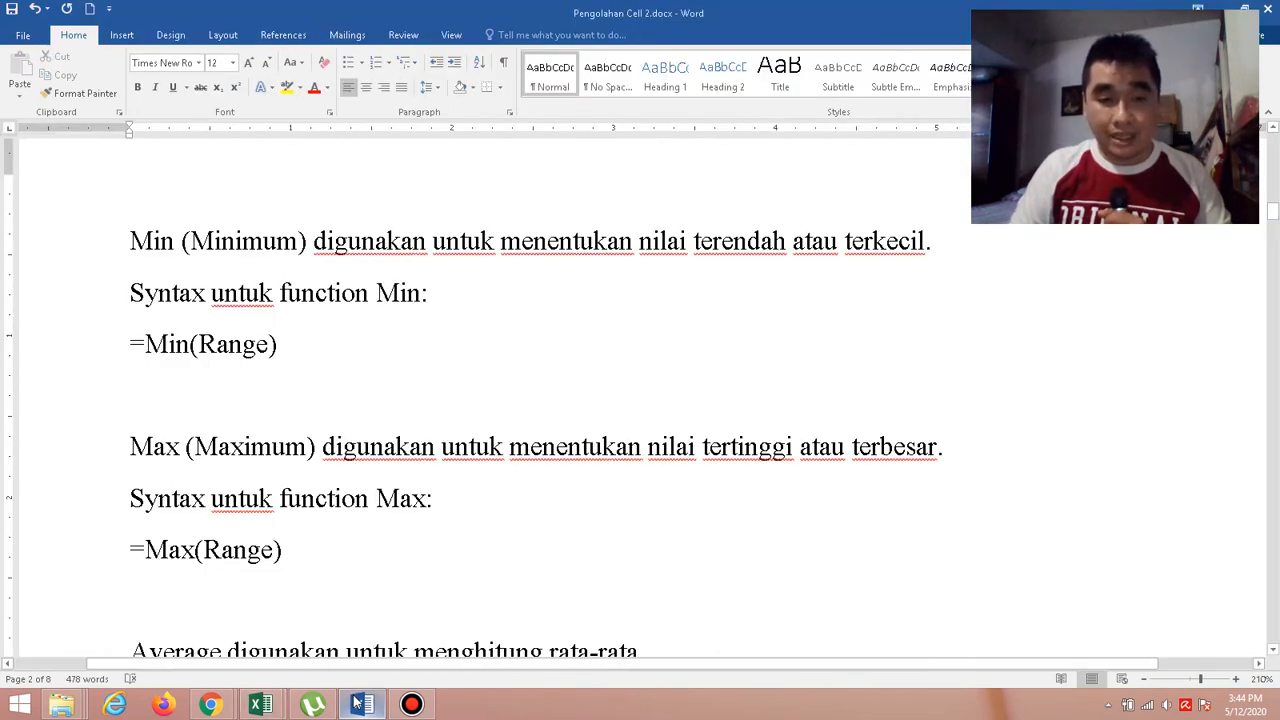
{"action": "scroll", "coordinate": [351, 683], "scroll_direction": "down", "scroll_amount": 1}
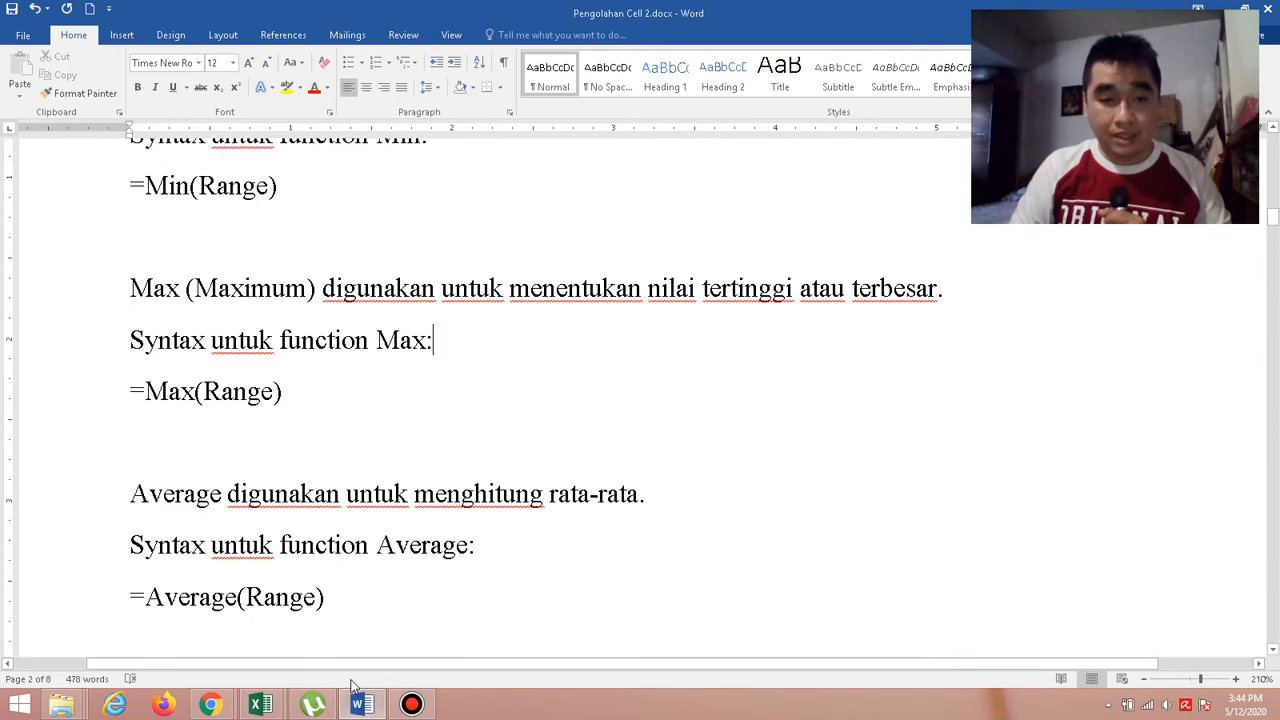
{"action": "scroll", "coordinate": [351, 683], "scroll_direction": "down", "scroll_amount": 2}
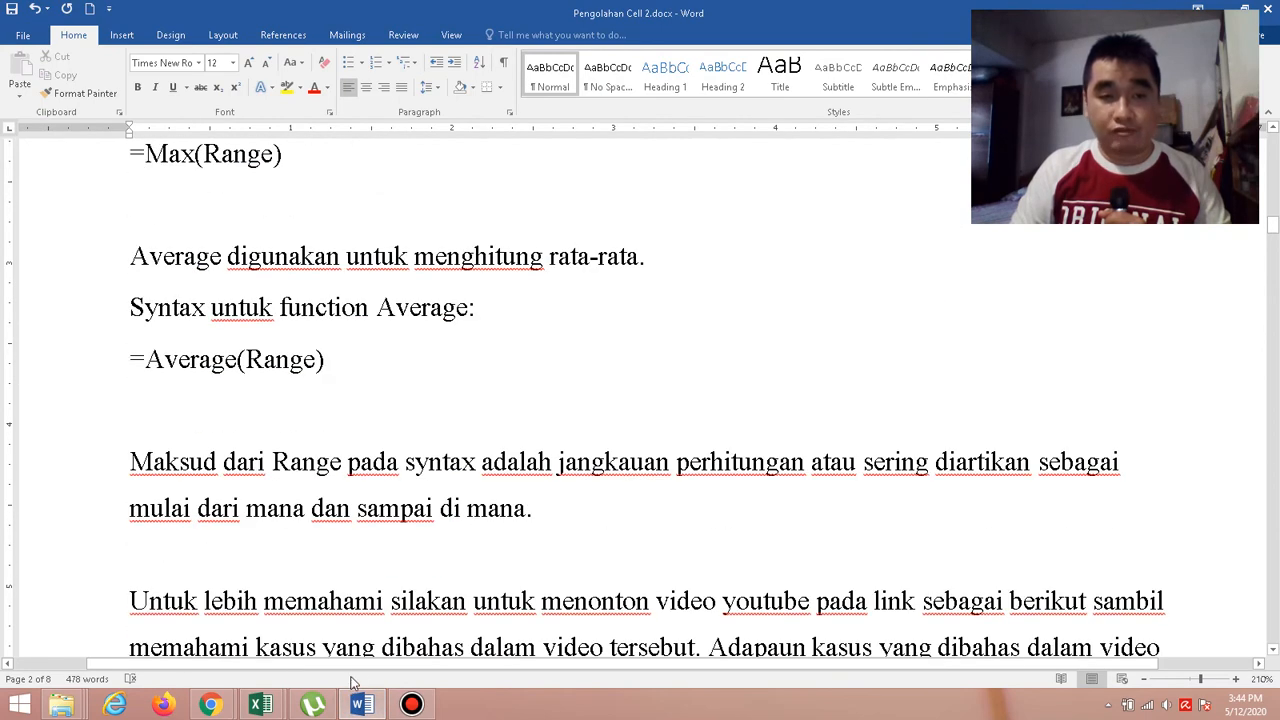
{"action": "scroll", "coordinate": [394, 510], "scroll_direction": "down", "scroll_amount": 1}
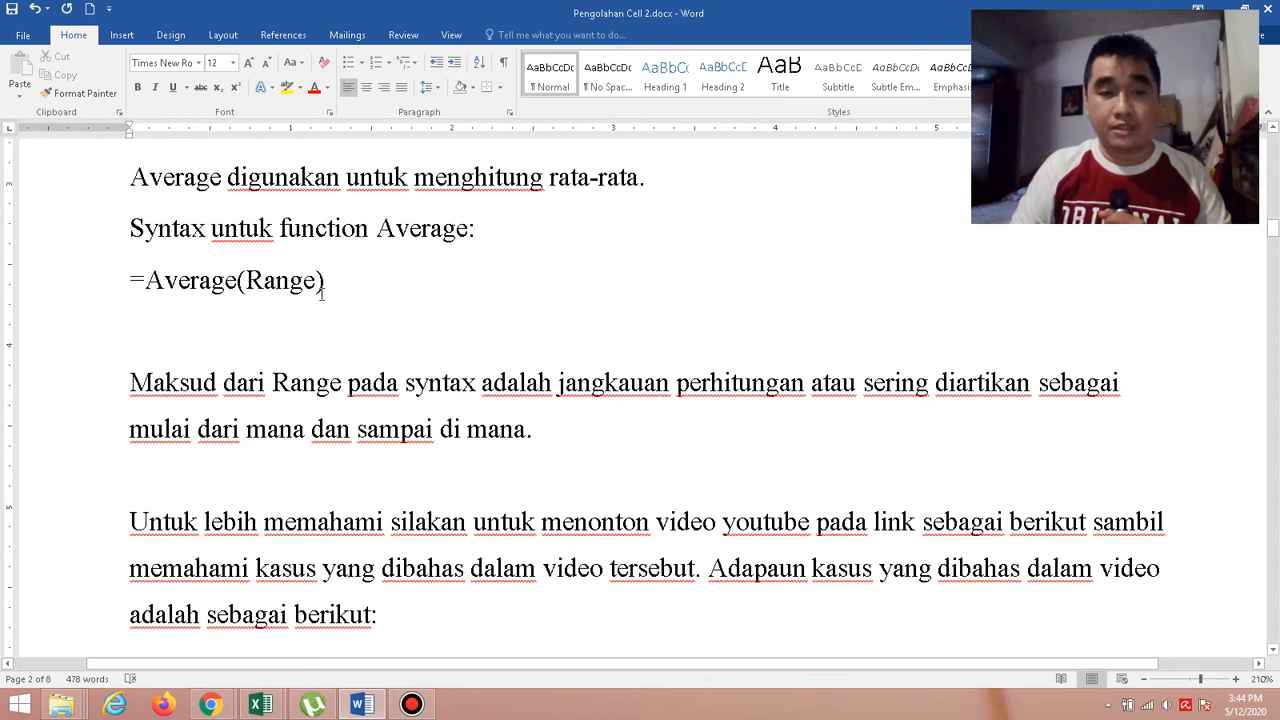
{"action": "mouse_move", "coordinate": [262, 706]}
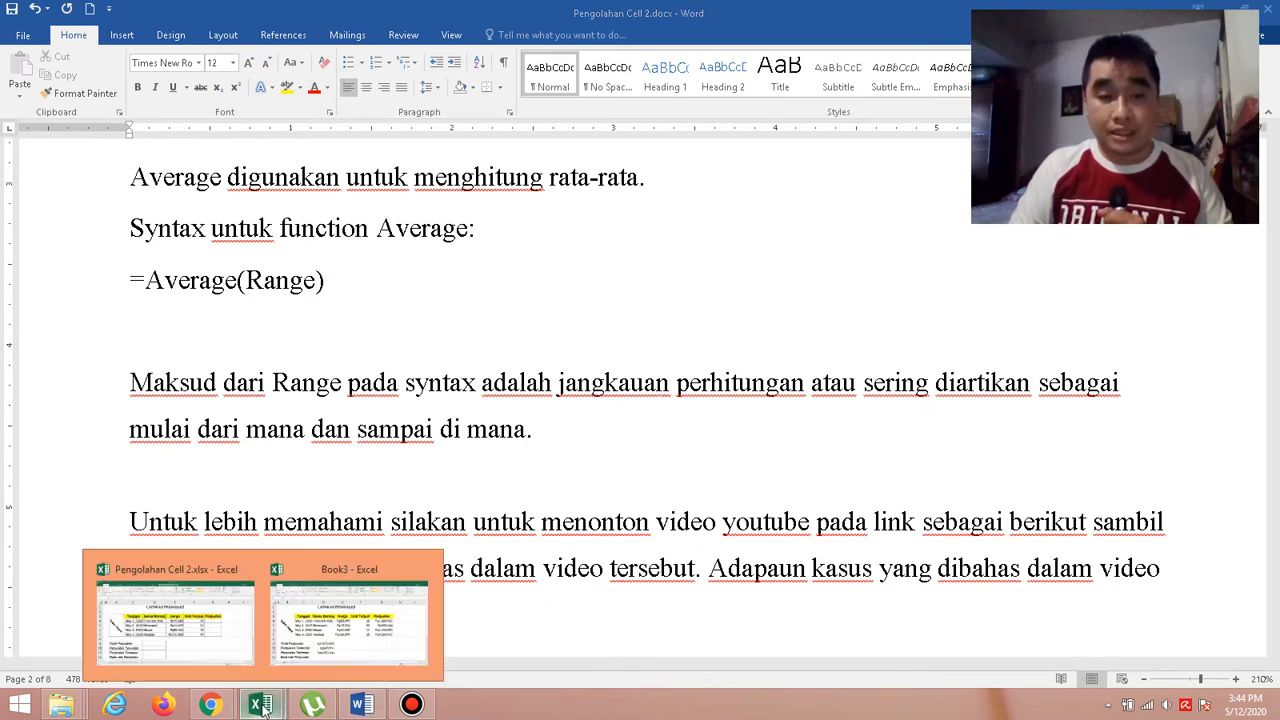
{"action": "left_click", "coordinate": [321, 632]}
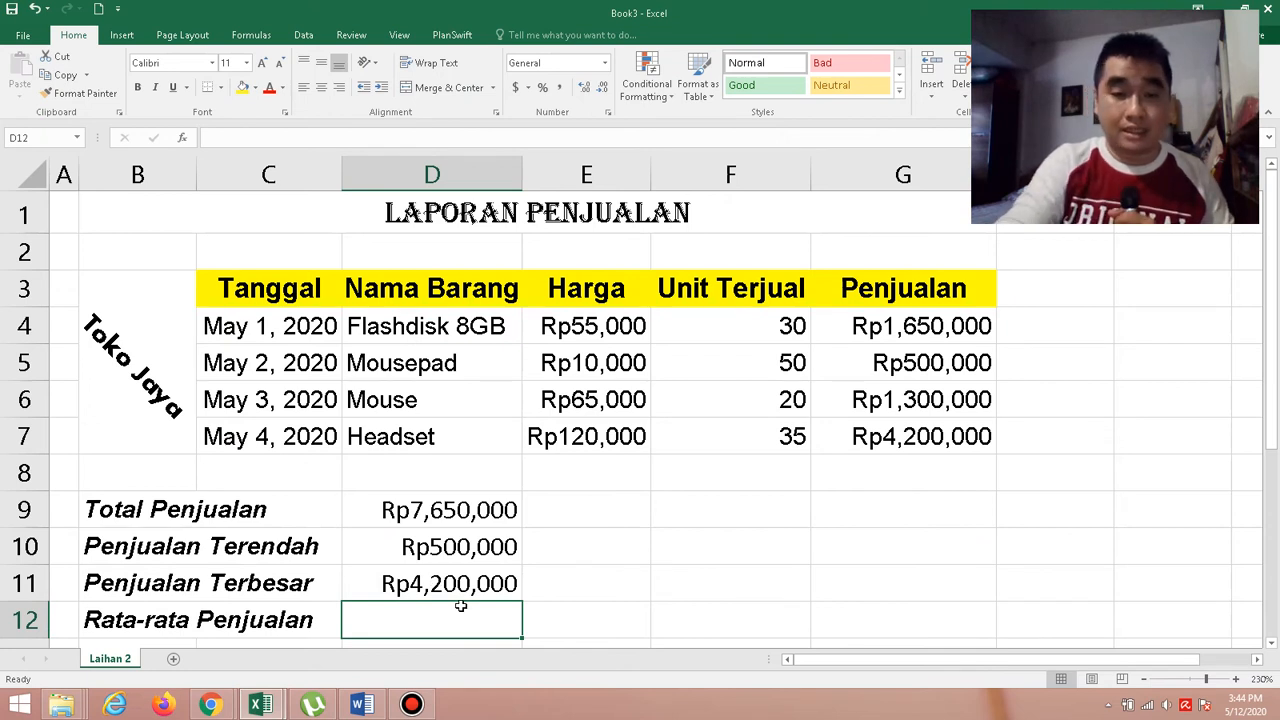
{"action": "type", "text": "=A"}
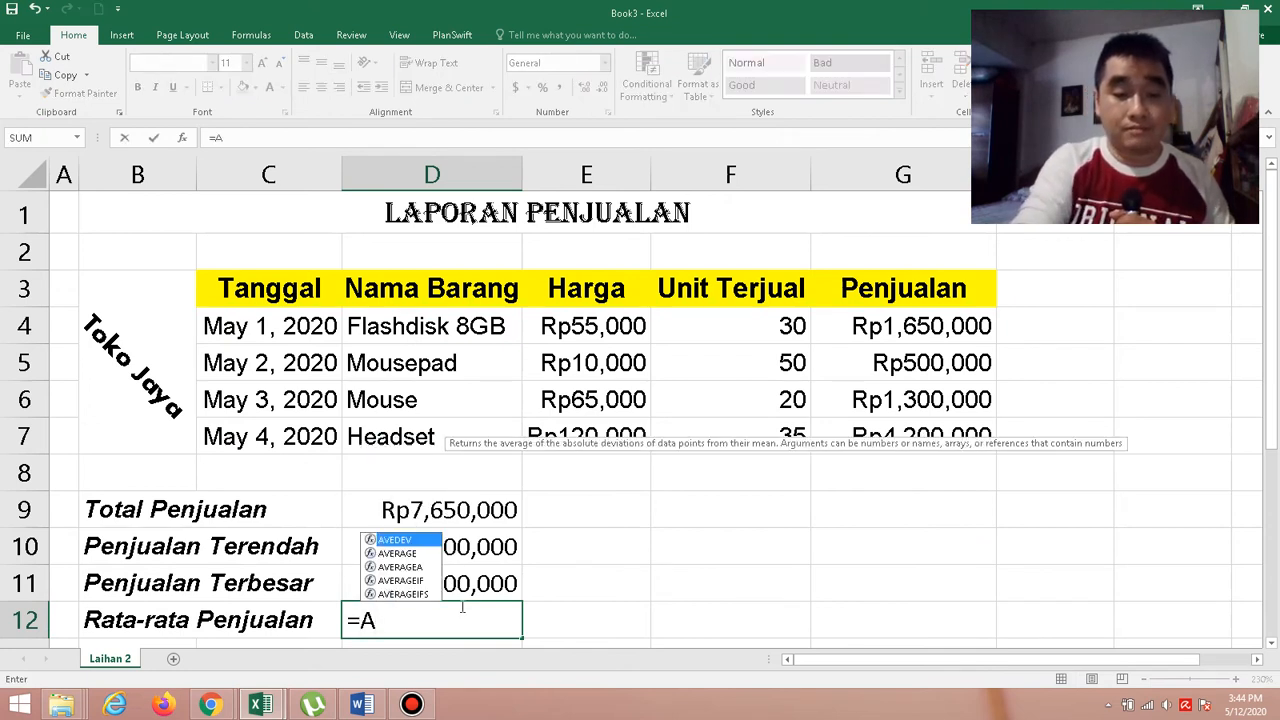
{"action": "type", "text": "verage("}
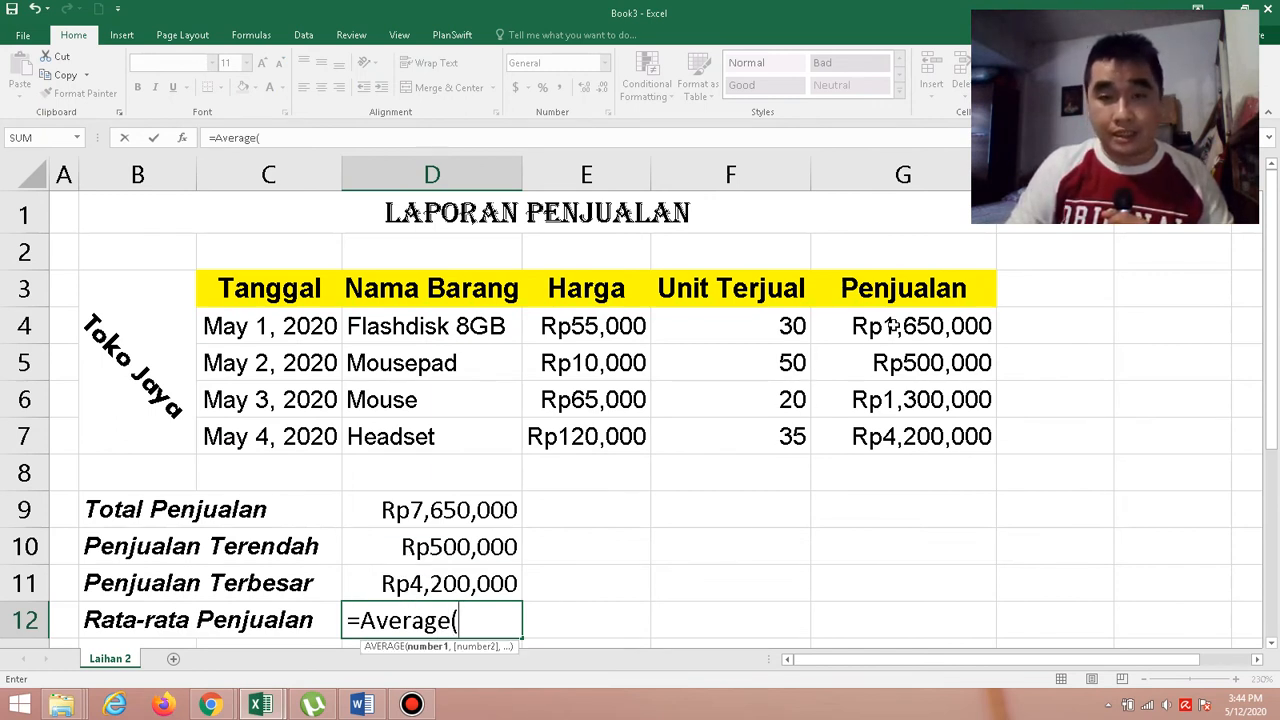
{"action": "left_click_drag", "start_coordinate": [893, 326], "coordinate": [901, 437]}
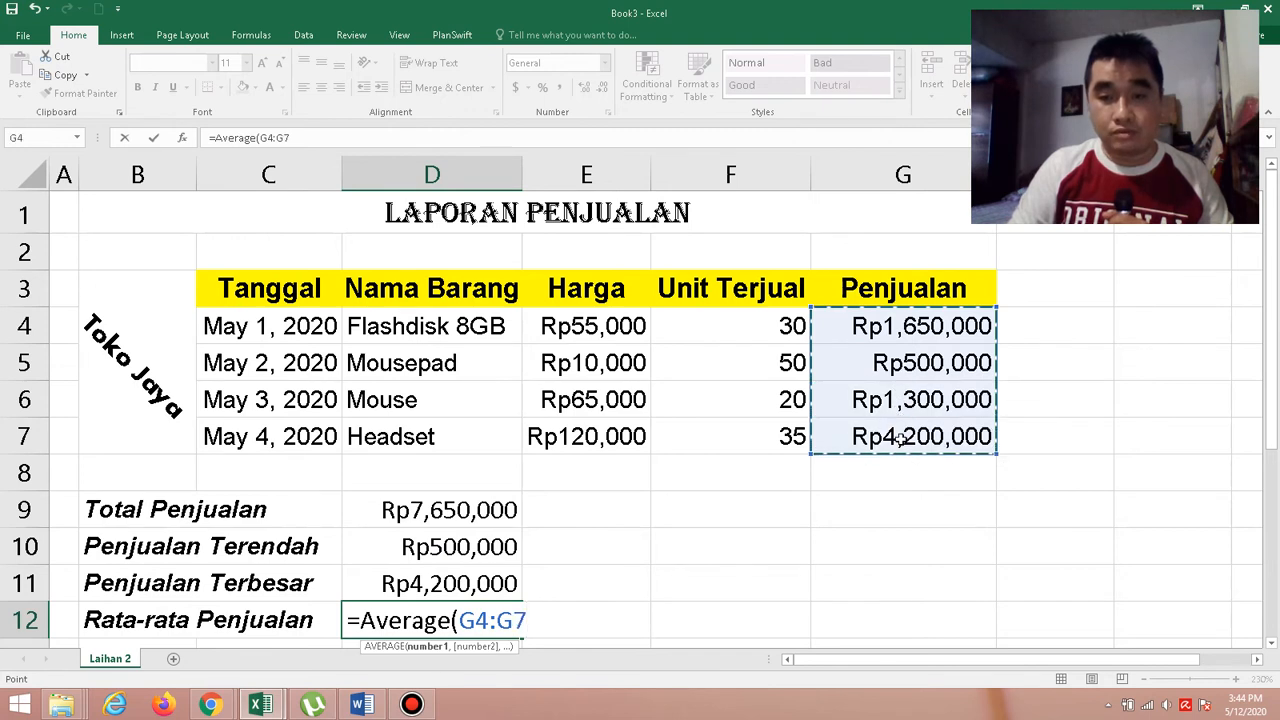
{"action": "type", "text": ")"}
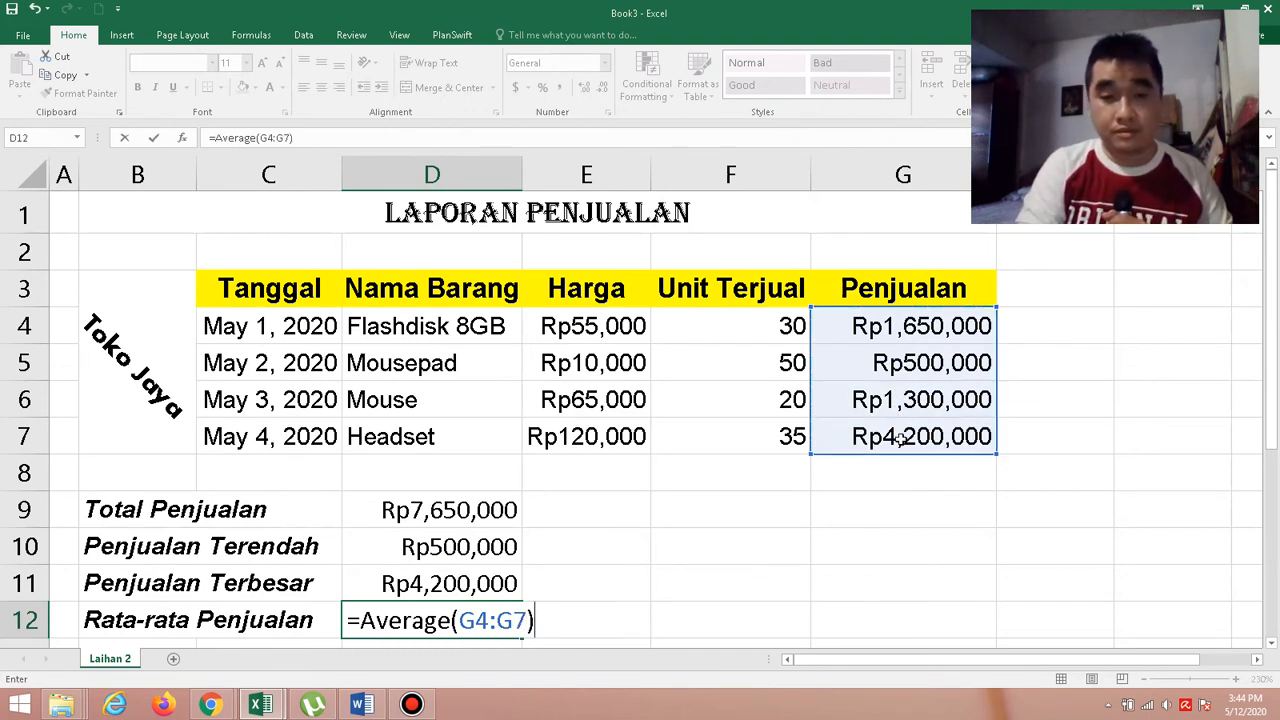
{"action": "key", "text": "Return"}
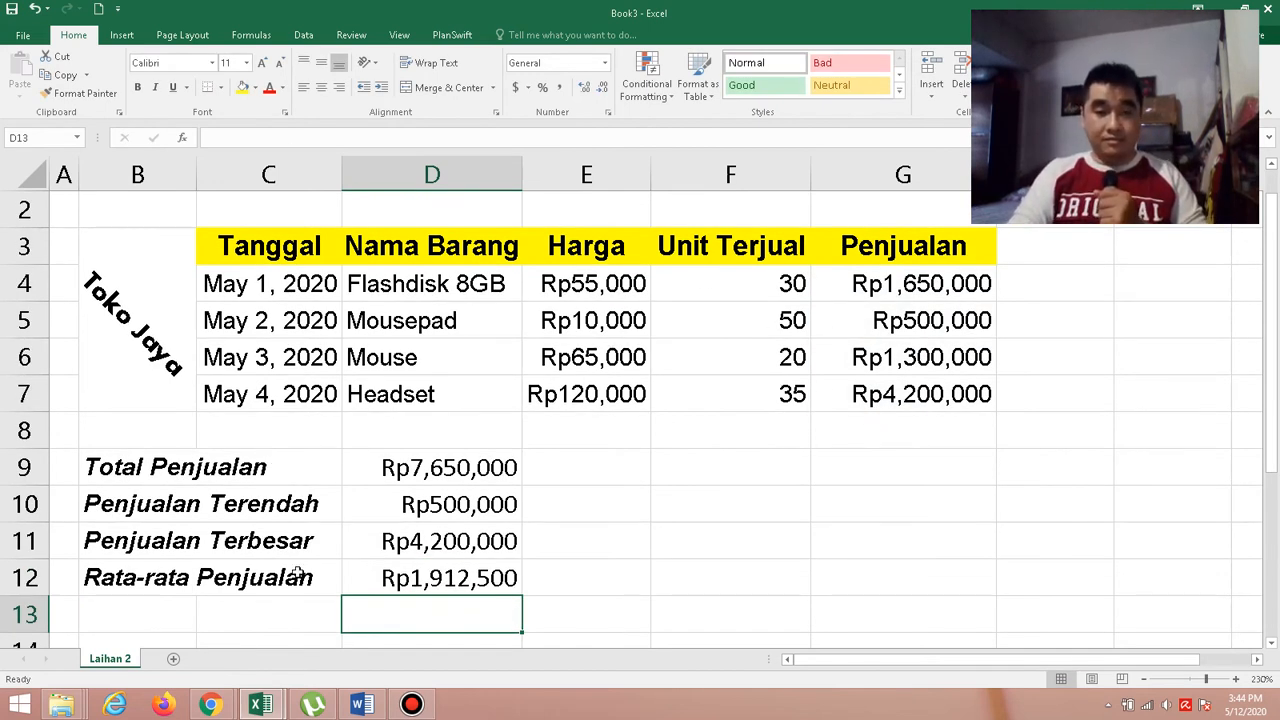
Check the currency format instructions in the Word exercise and format G4:G7 in the Book3 Excel workbook as Accounting, Rp Indonesian, 0 decimal places.
{"action": "left_click", "coordinate": [350, 706]}
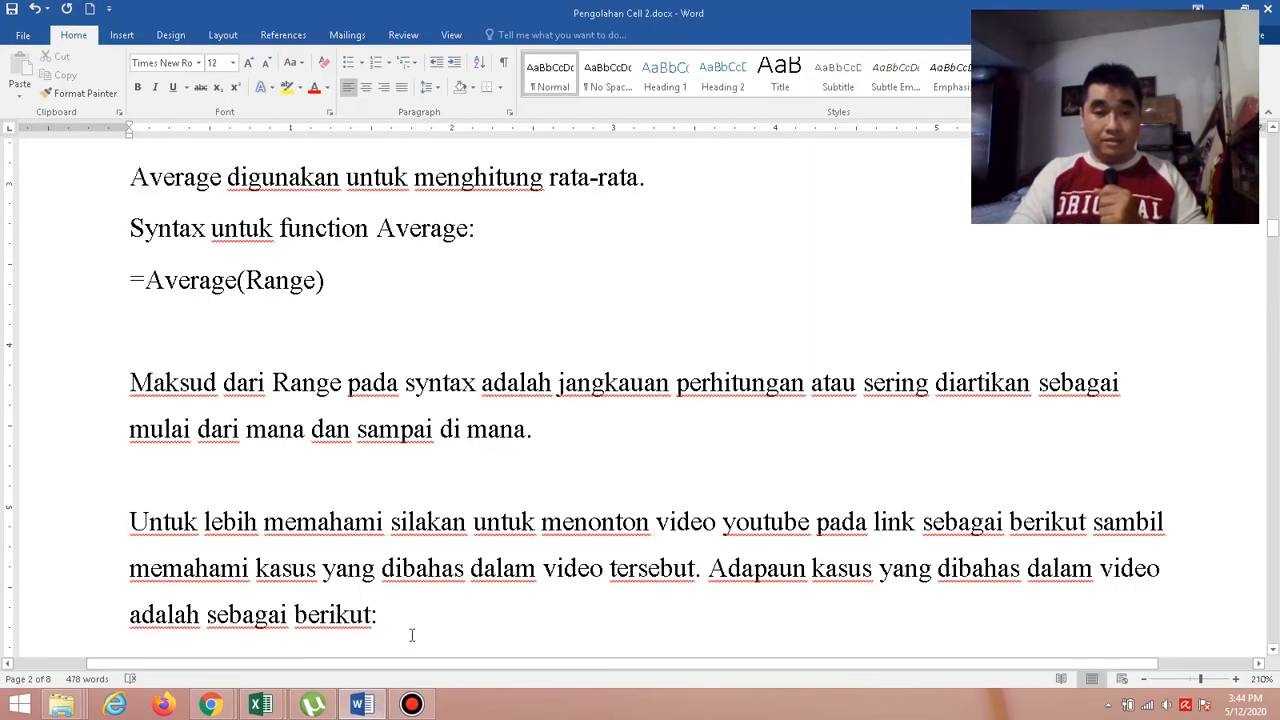
{"action": "scroll", "coordinate": [411, 635], "scroll_direction": "down", "scroll_amount": 15}
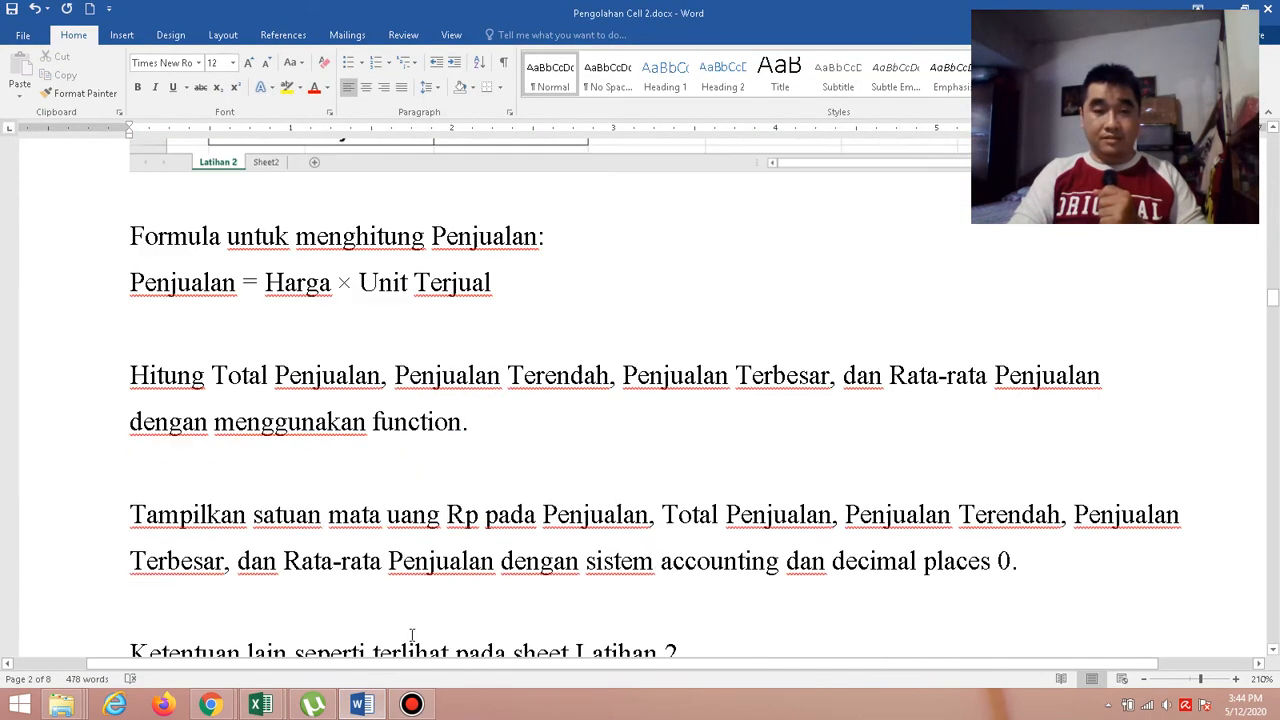
{"action": "scroll", "coordinate": [411, 635], "scroll_direction": "down", "scroll_amount": 3}
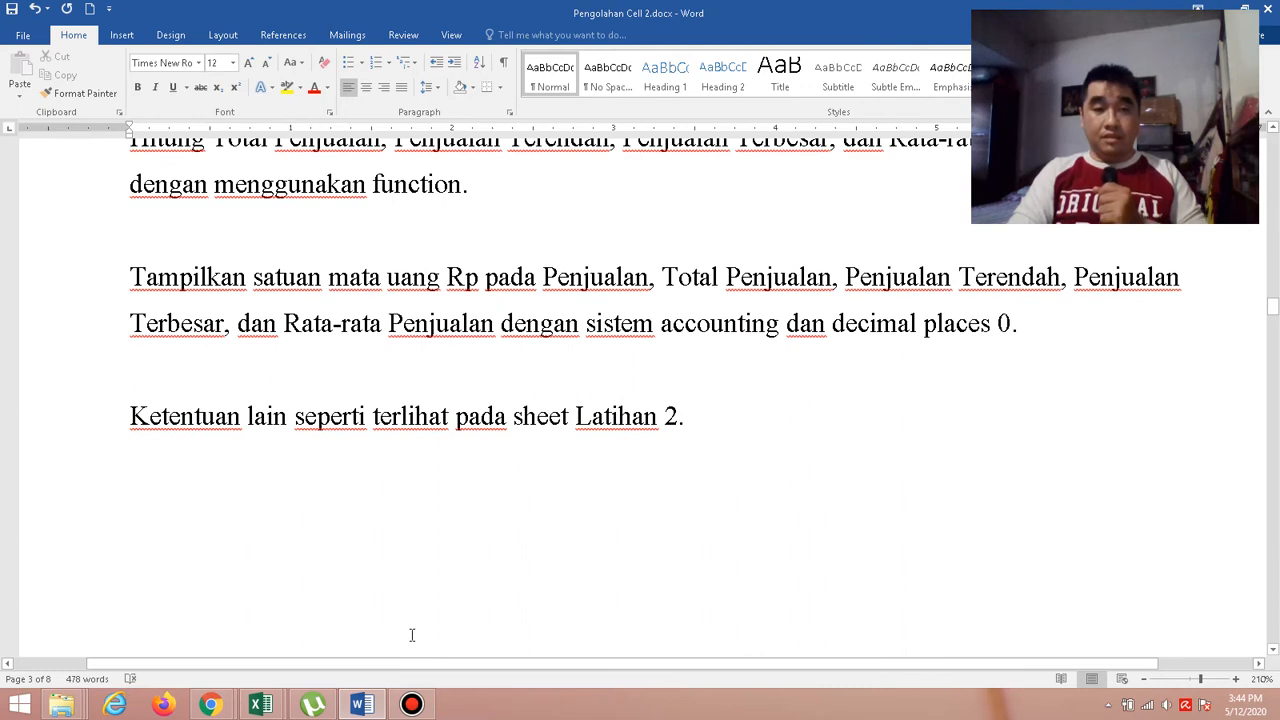
{"action": "scroll", "coordinate": [411, 635], "scroll_direction": "up", "scroll_amount": 1}
{"action": "scroll", "coordinate": [411, 635], "scroll_direction": "down", "scroll_amount": 1}
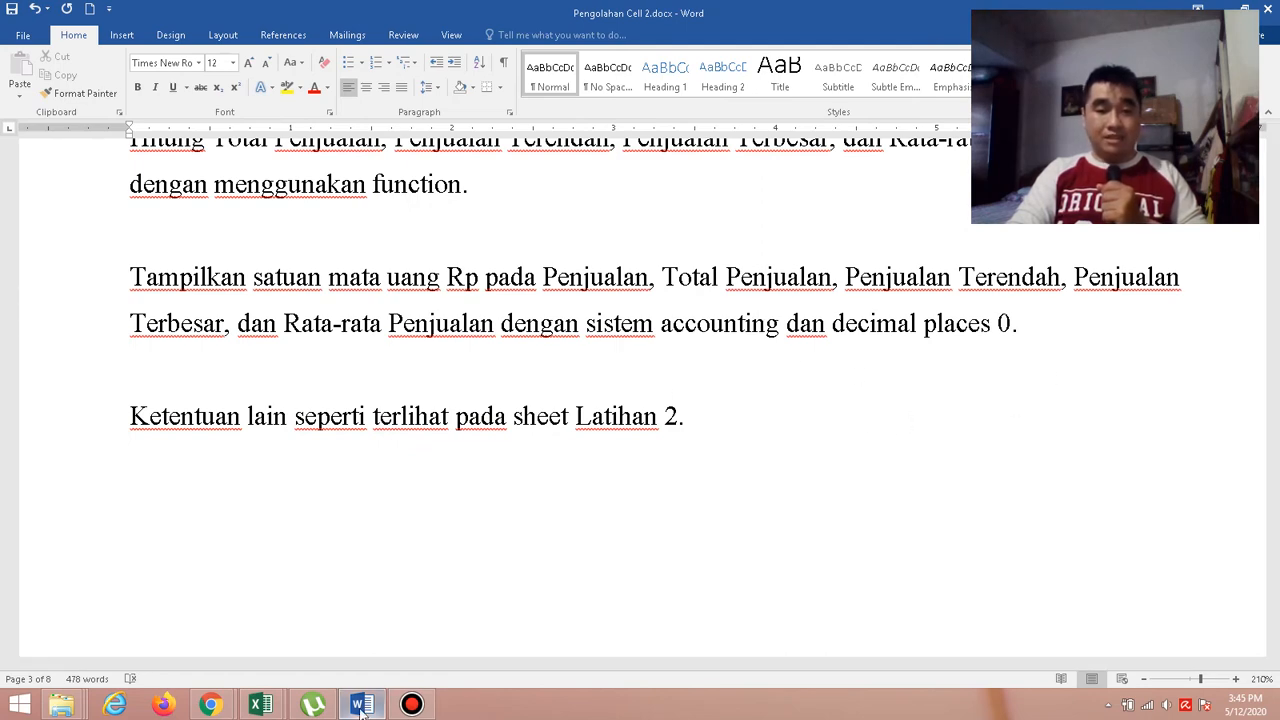
{"action": "mouse_move", "coordinate": [284, 706]}
{"action": "left_click", "coordinate": [334, 625]}
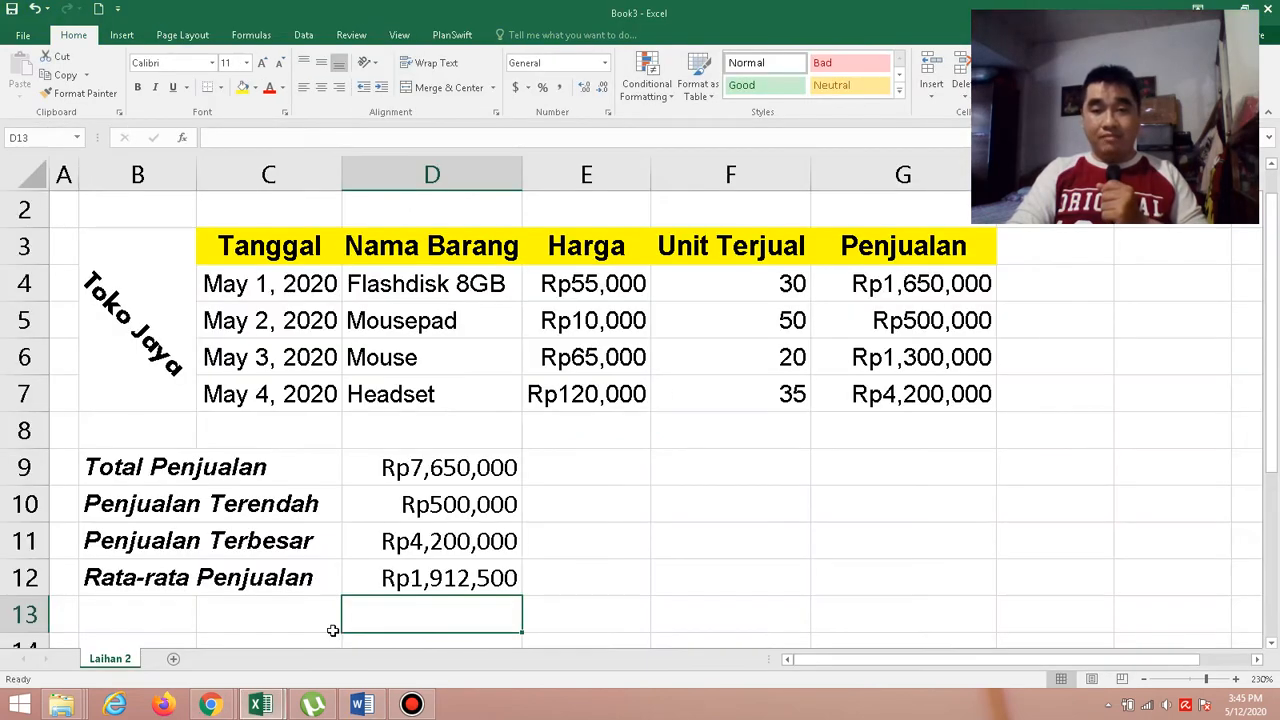
{"action": "left_click", "coordinate": [907, 285]}
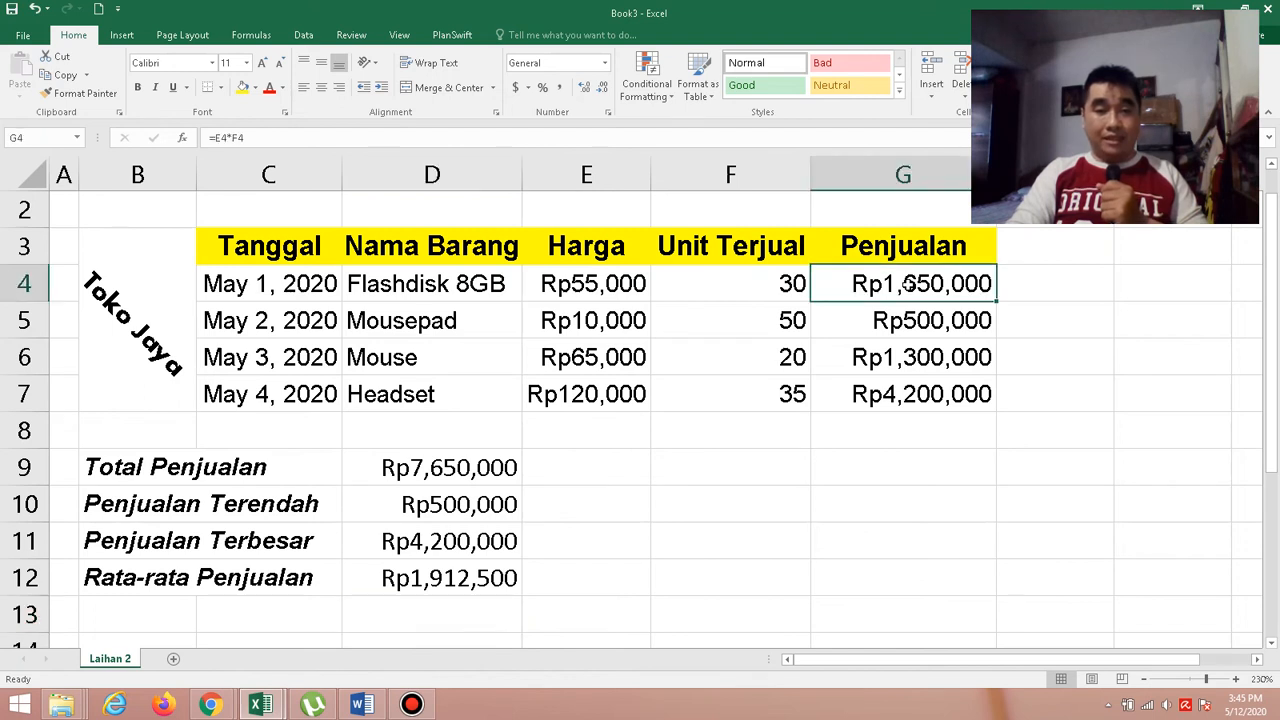
{"action": "left_click_drag", "start_coordinate": [907, 285], "coordinate": [929, 391]}
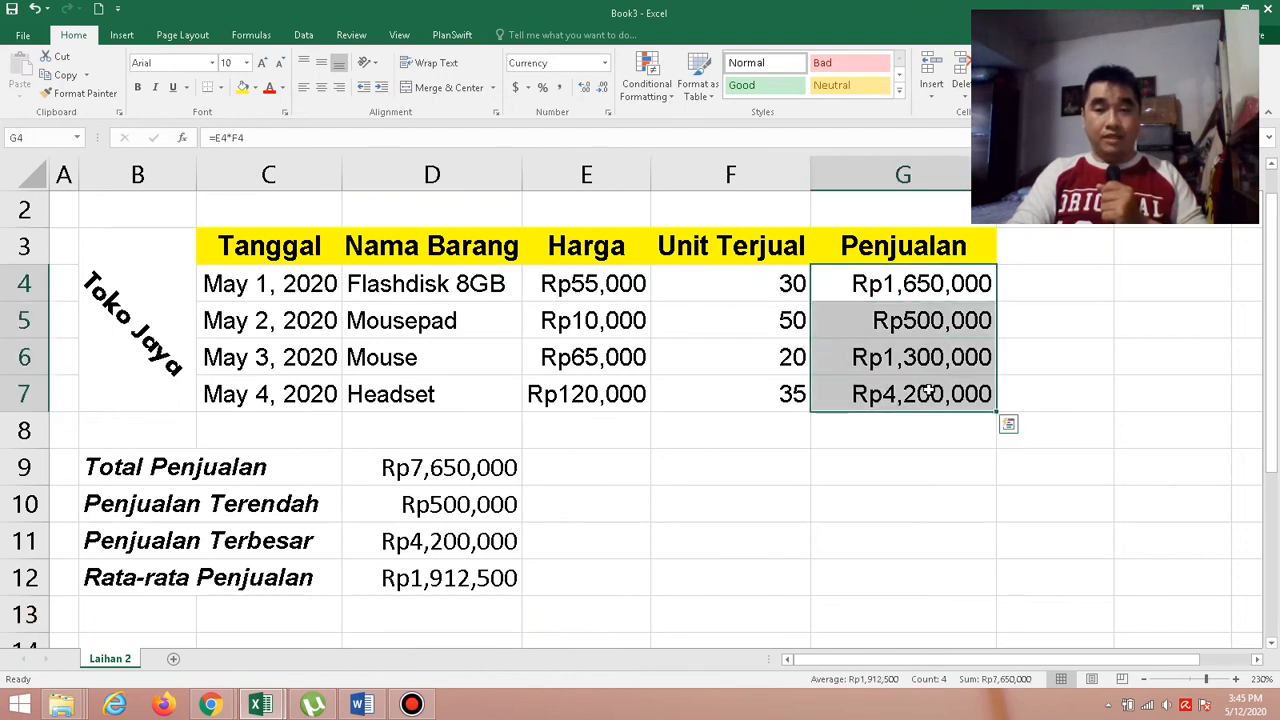
{"action": "right_click", "coordinate": [877, 325]}
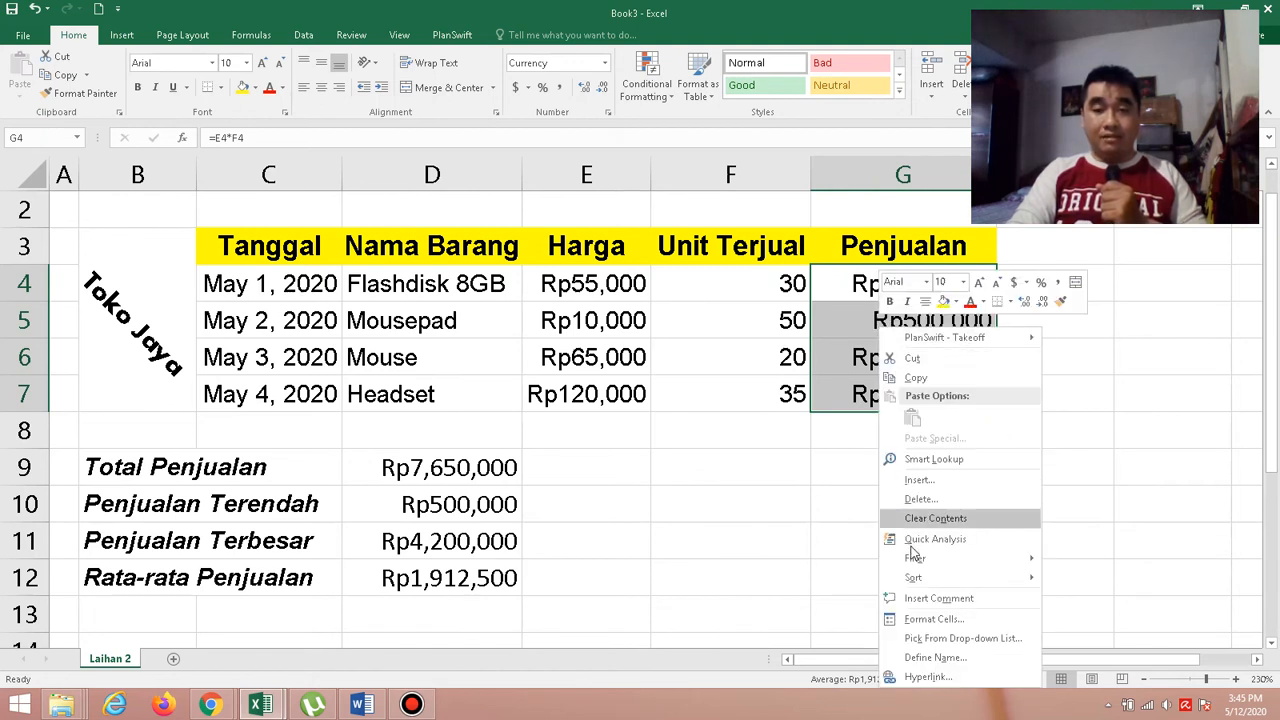
{"action": "left_click", "coordinate": [931, 619]}
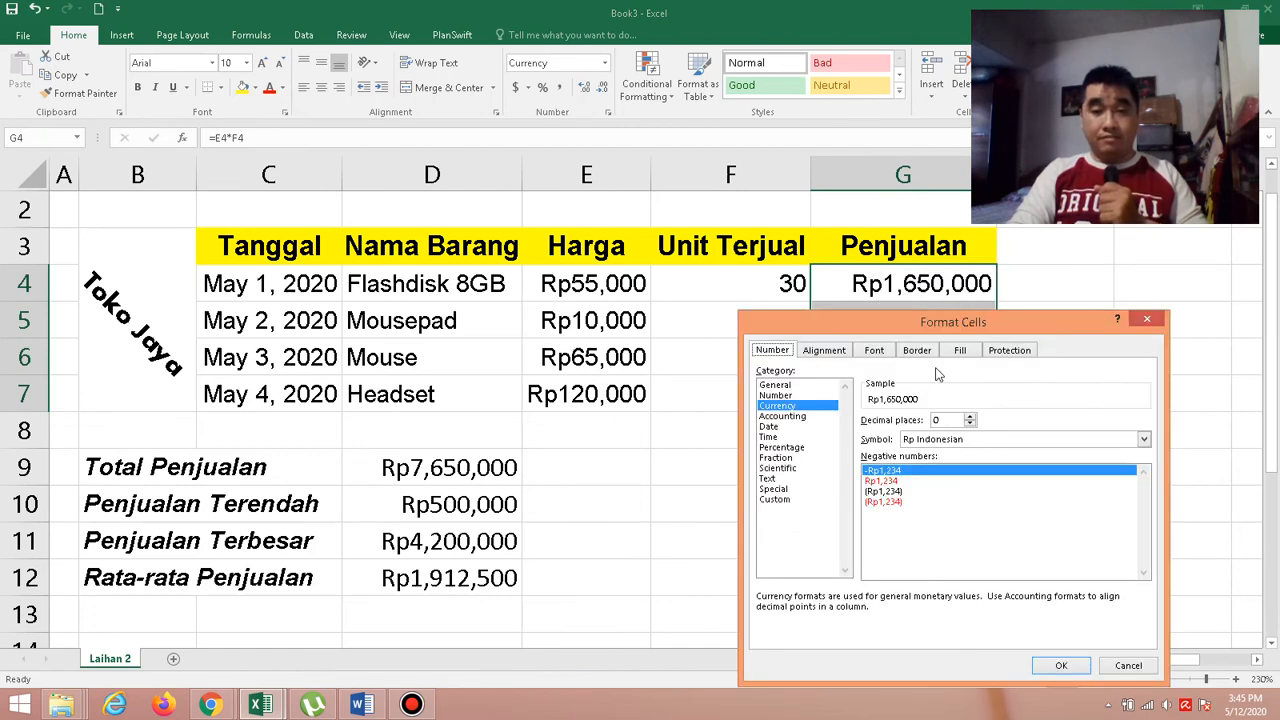
{"action": "left_click_drag", "start_coordinate": [975, 318], "coordinate": [514, 213]}
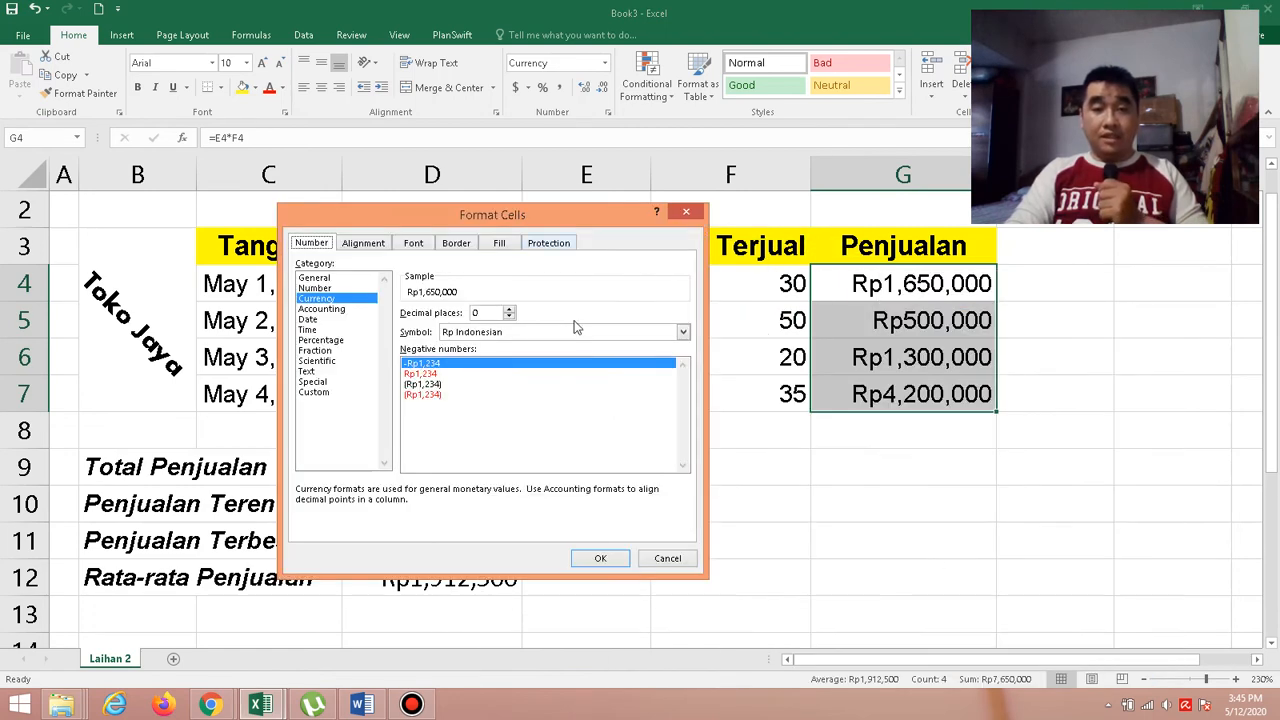
{"action": "left_click", "coordinate": [333, 309]}
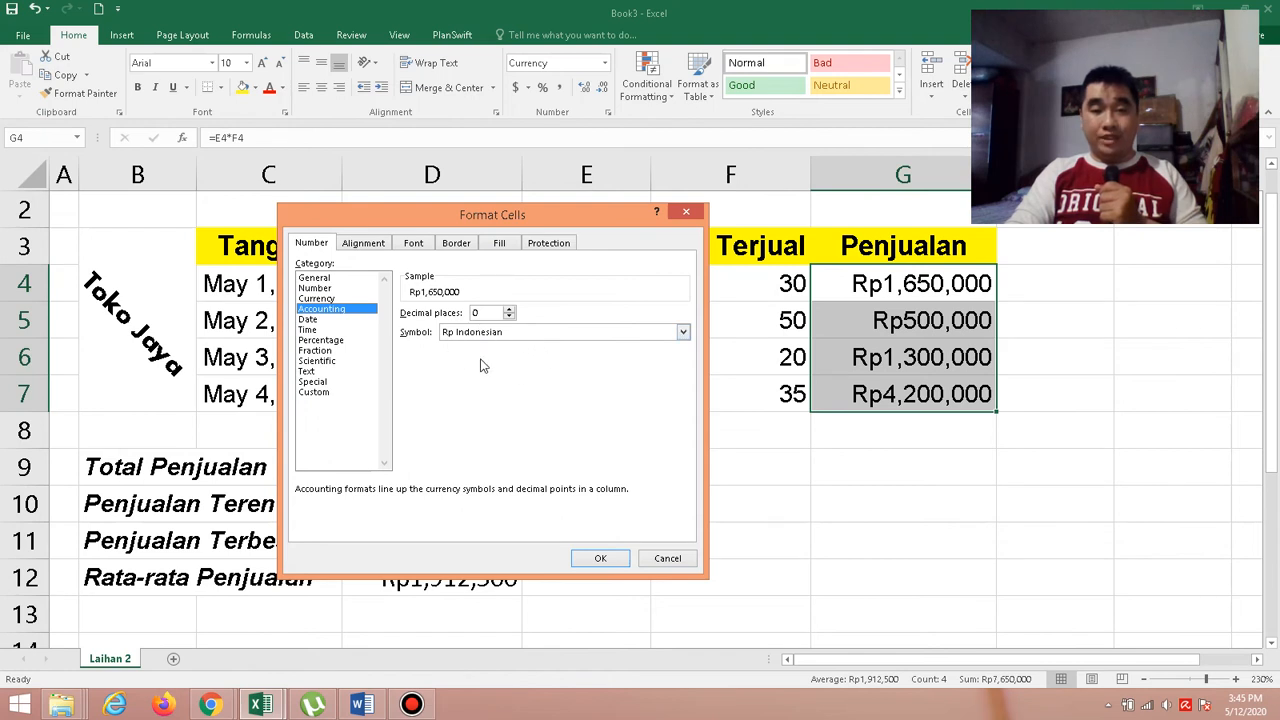
{"action": "left_click", "coordinate": [600, 559]}
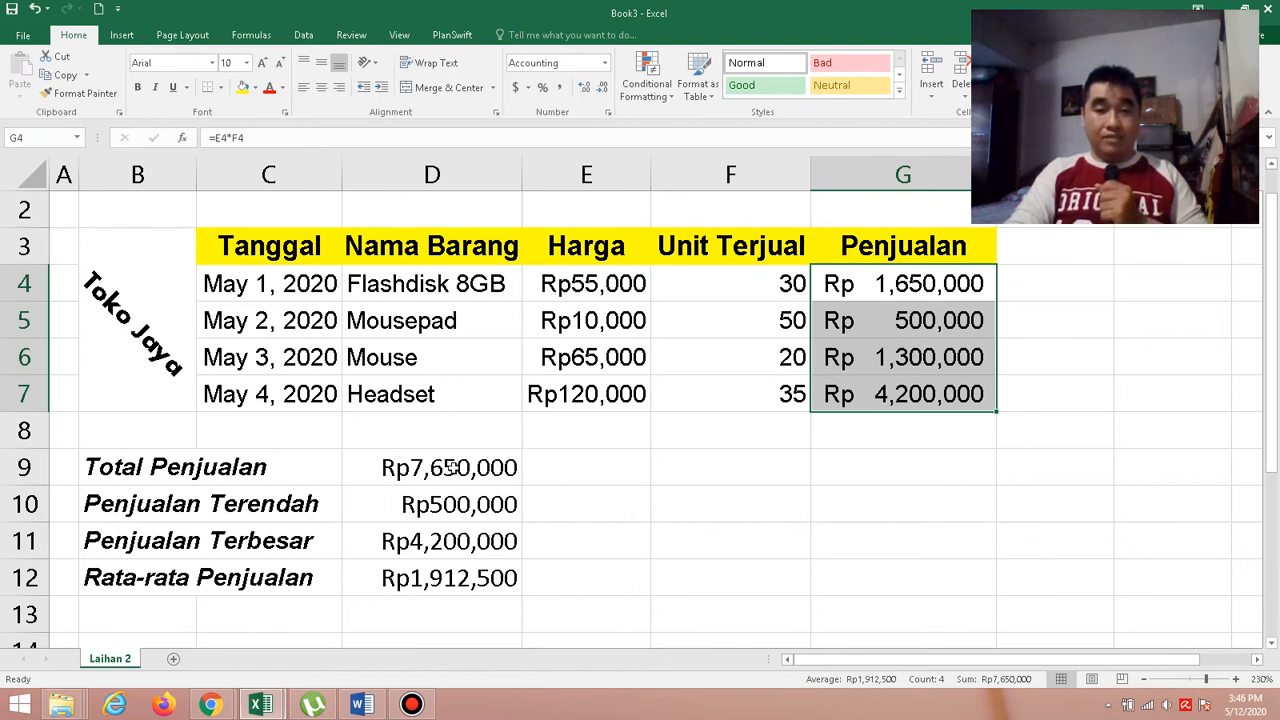
Format the summary results in D9:D12 as Accounting with the Rp Indonesian symbol and 0 decimal places.
{"action": "left_click", "coordinate": [452, 467]}
{"action": "left_click_drag", "start_coordinate": [452, 467], "coordinate": [460, 563]}
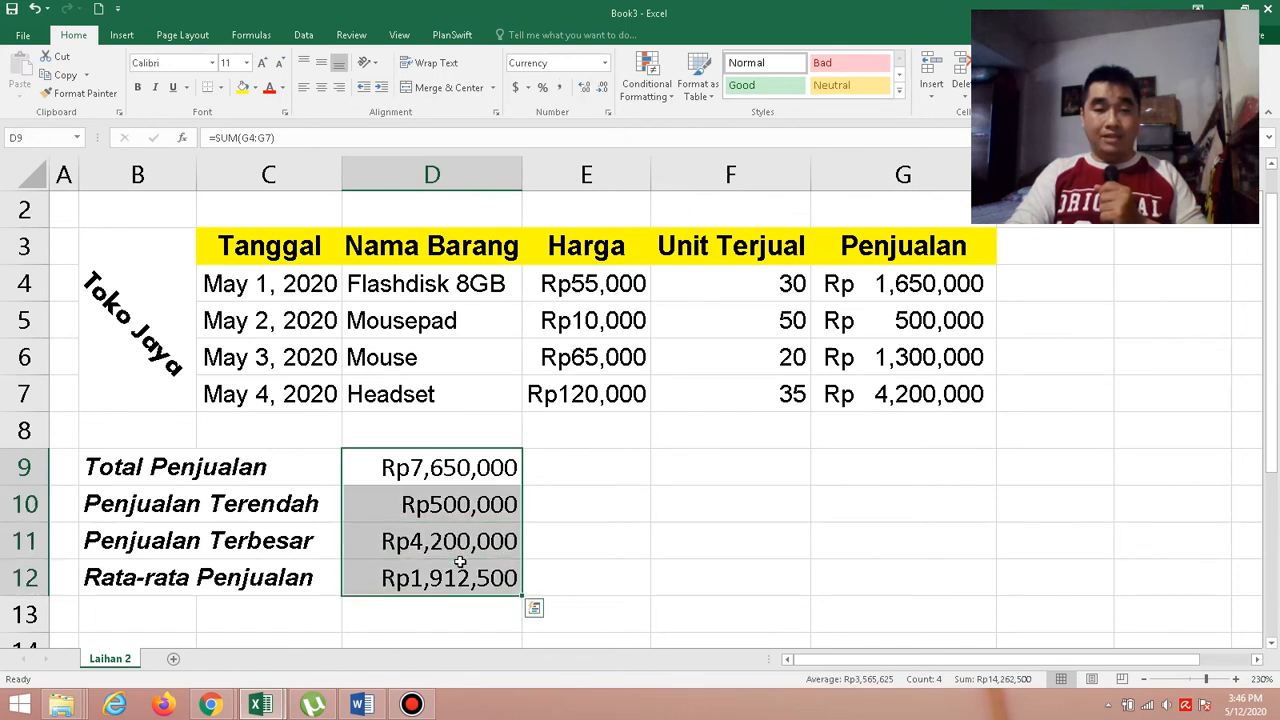
{"action": "right_click", "coordinate": [462, 505]}
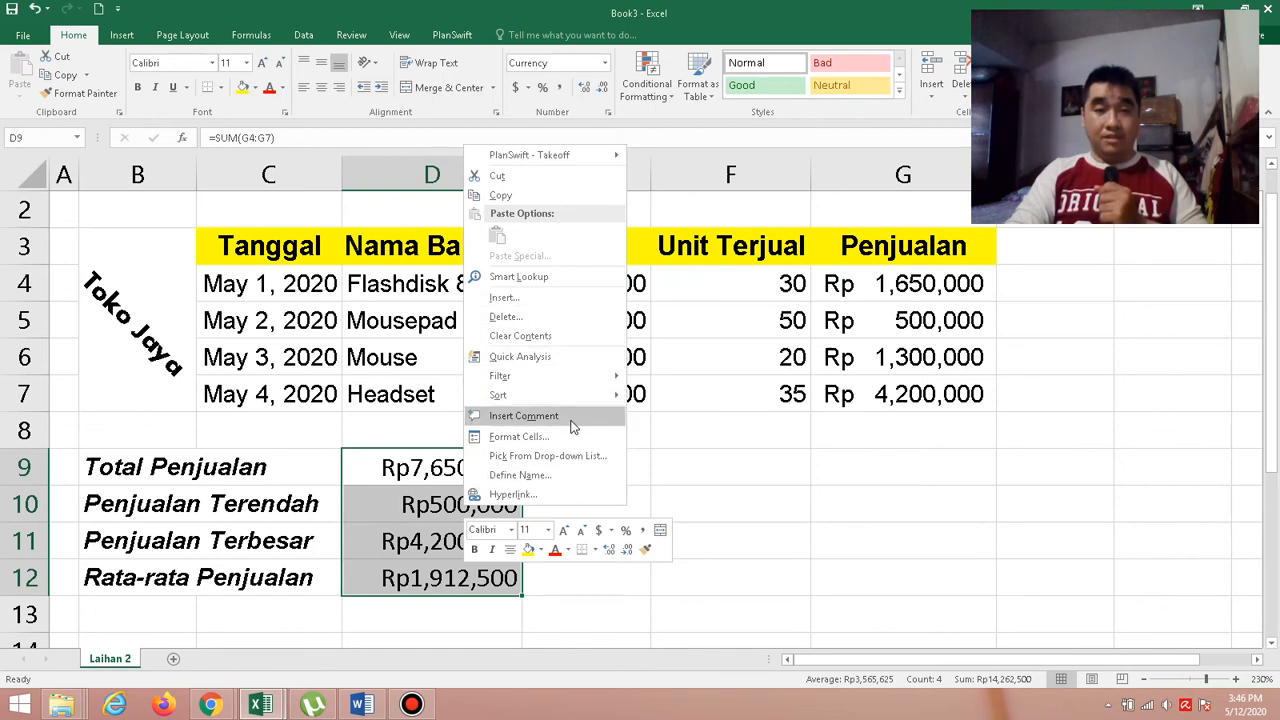
{"action": "left_click", "coordinate": [562, 440]}
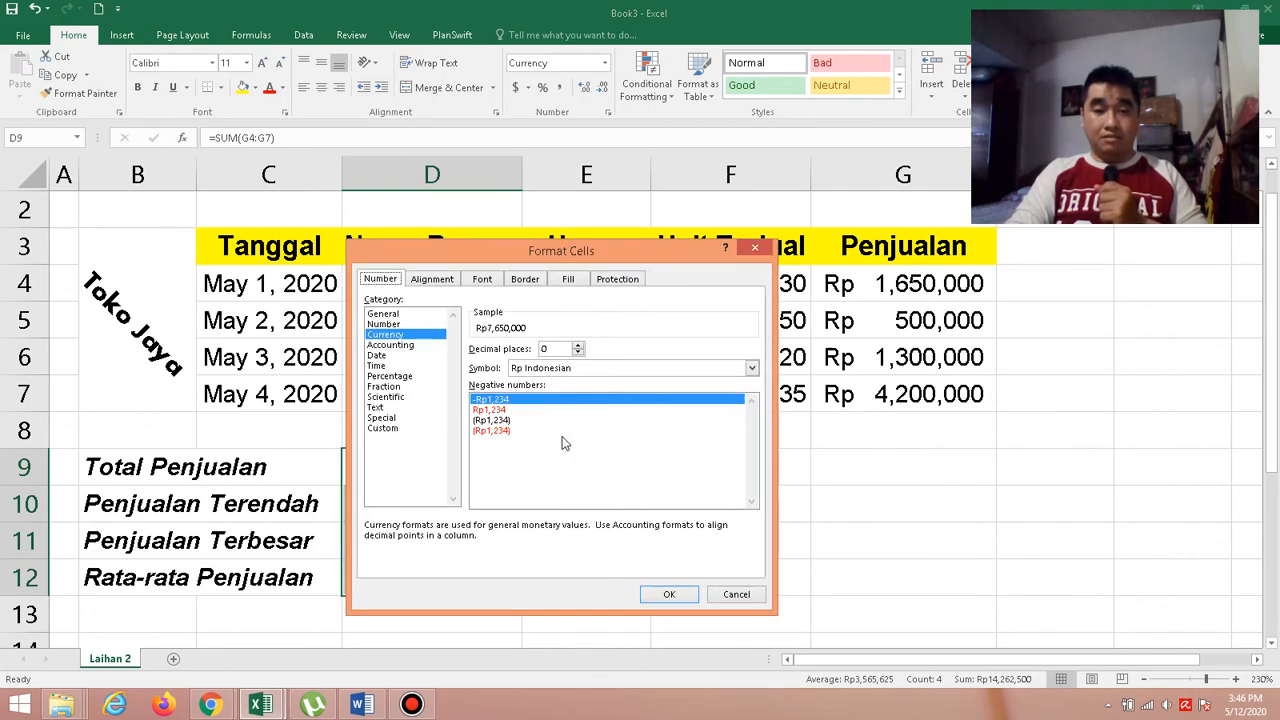
{"action": "left_click_drag", "start_coordinate": [590, 256], "coordinate": [961, 195]}
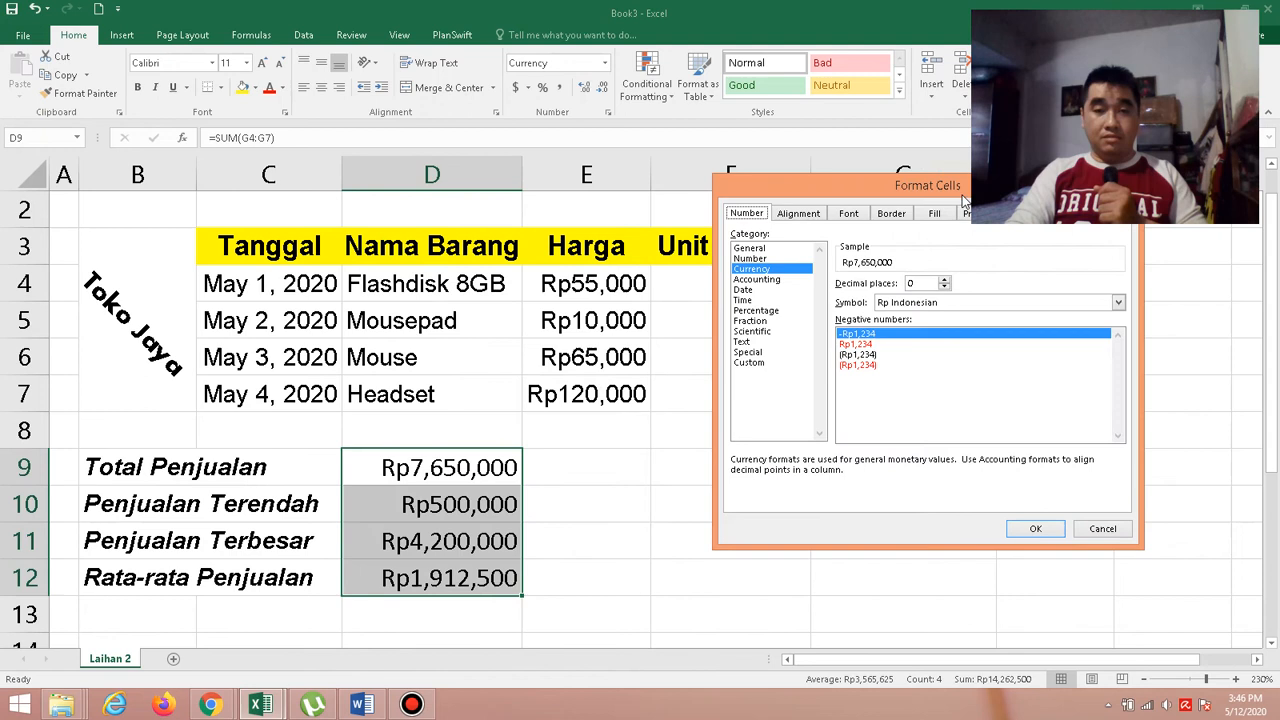
{"action": "left_click", "coordinate": [773, 280]}
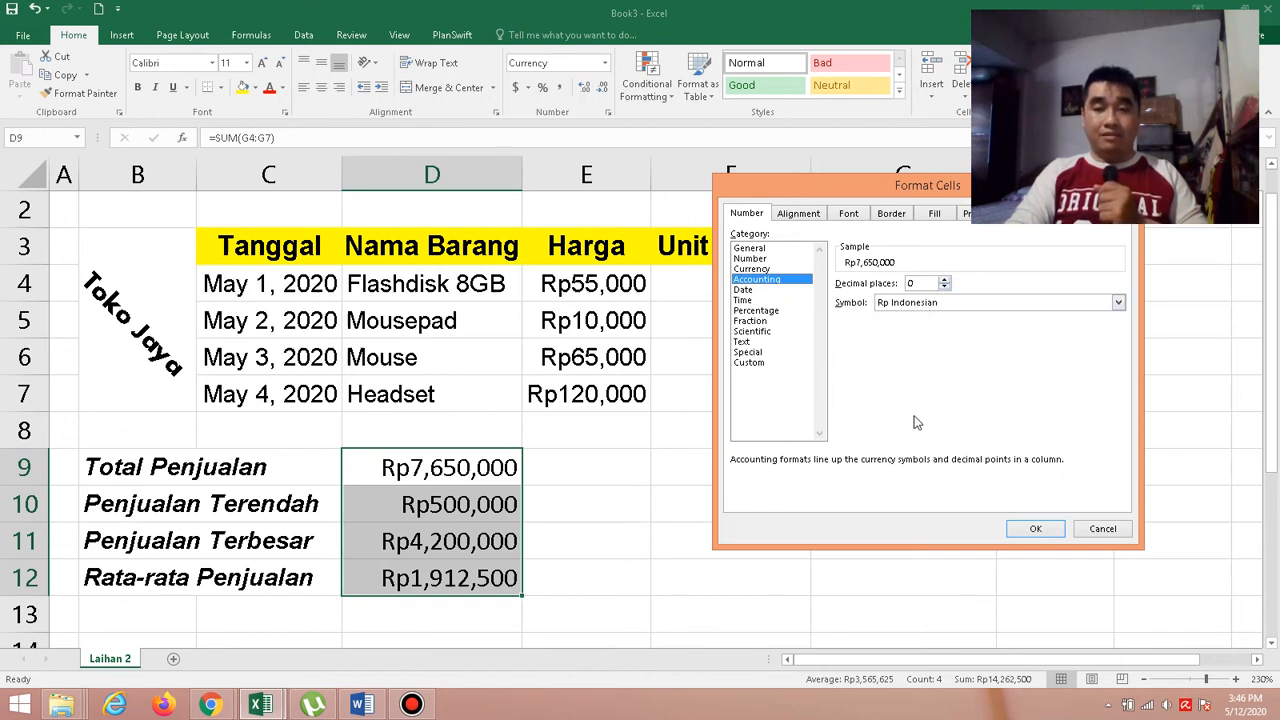
{"action": "left_click", "coordinate": [1036, 530]}
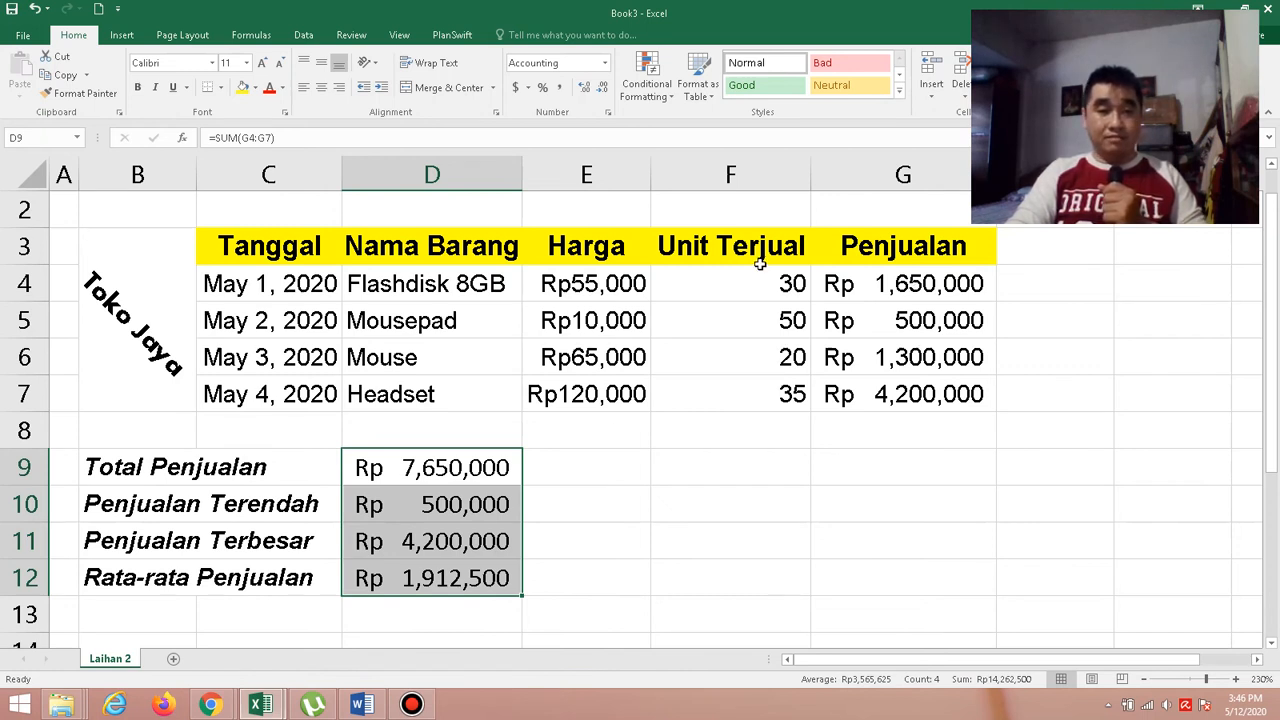
Check the sample table's borders in the Word document Pengolahan Cell 2 and open the detailed border settings for B3:G7 in the Book3 Excel workbook.
{"action": "left_click", "coordinate": [358, 705]}
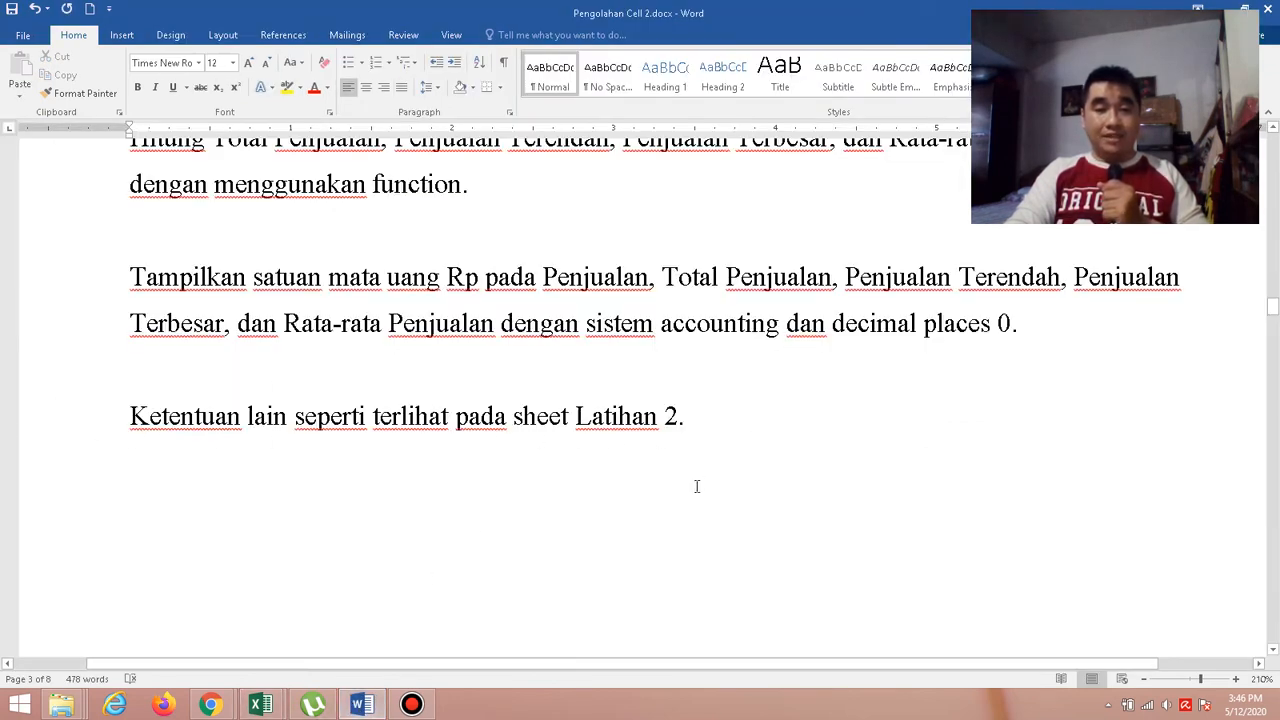
{"action": "scroll", "coordinate": [697, 487], "scroll_direction": "up", "scroll_amount": 10}
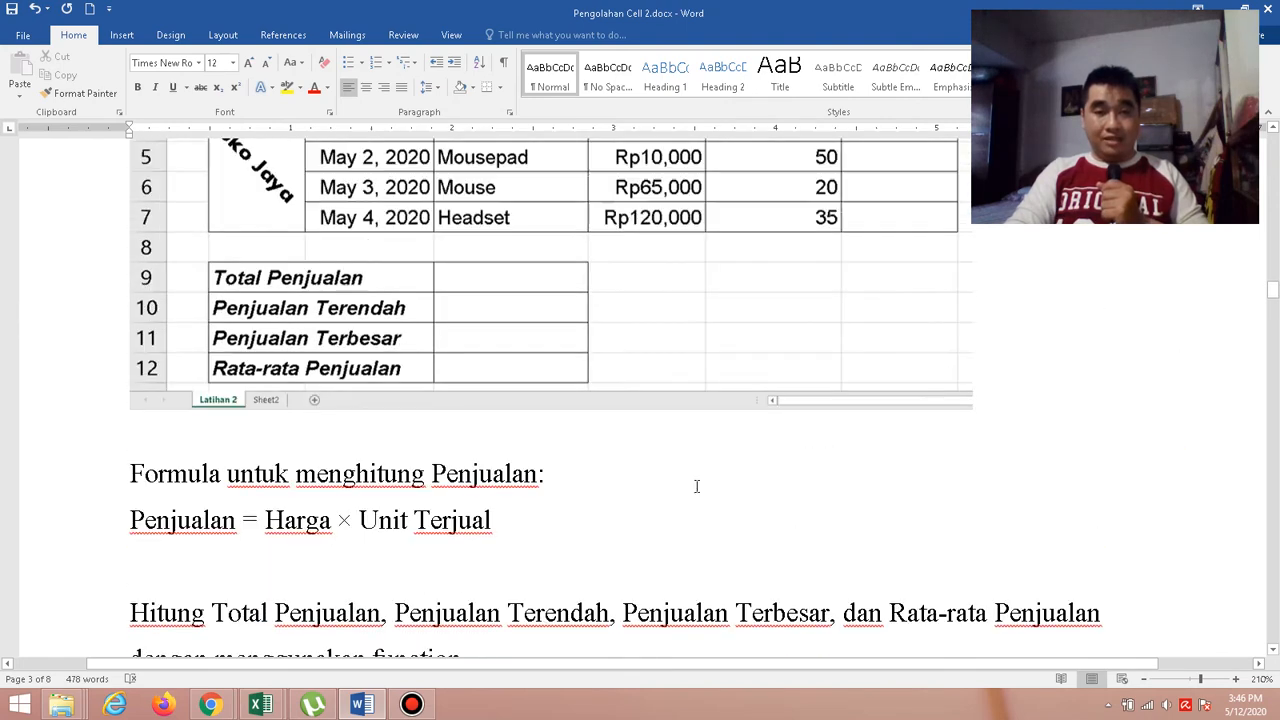
{"action": "scroll", "coordinate": [697, 487], "scroll_direction": "up", "scroll_amount": 2}
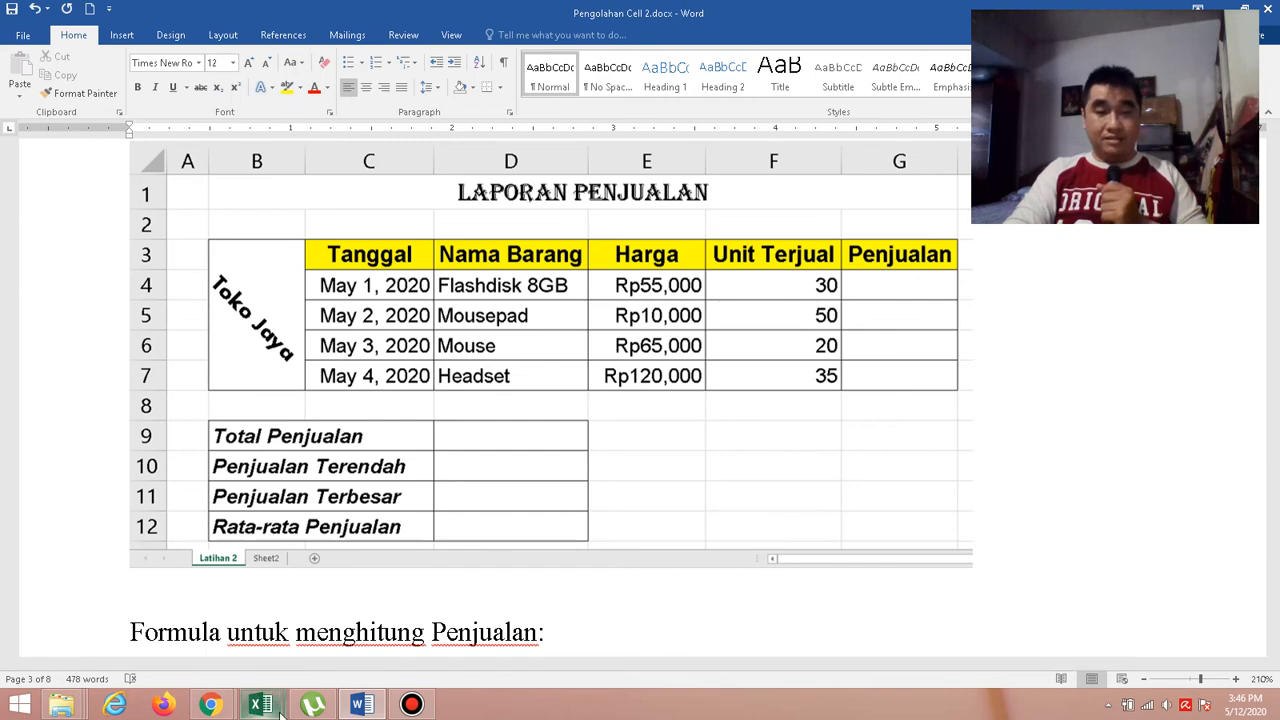
{"action": "mouse_move", "coordinate": [281, 712]}
{"action": "left_click", "coordinate": [333, 643]}
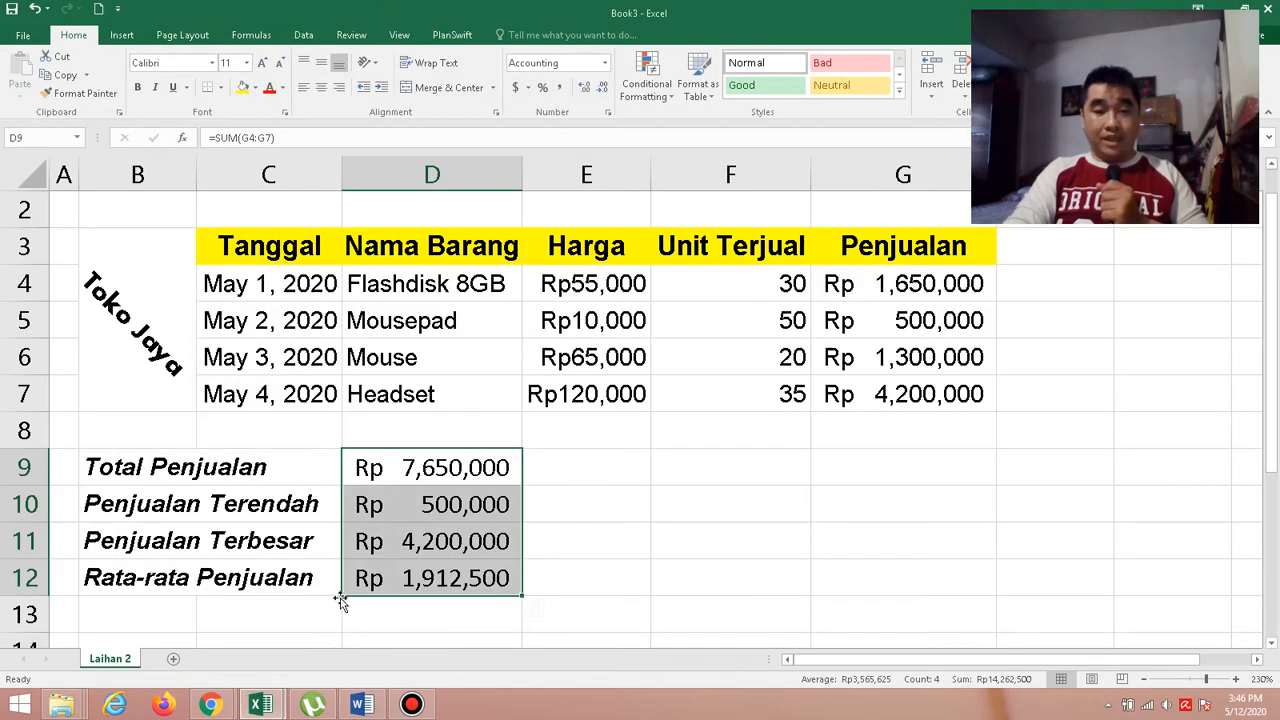
{"action": "left_click", "coordinate": [139, 244]}
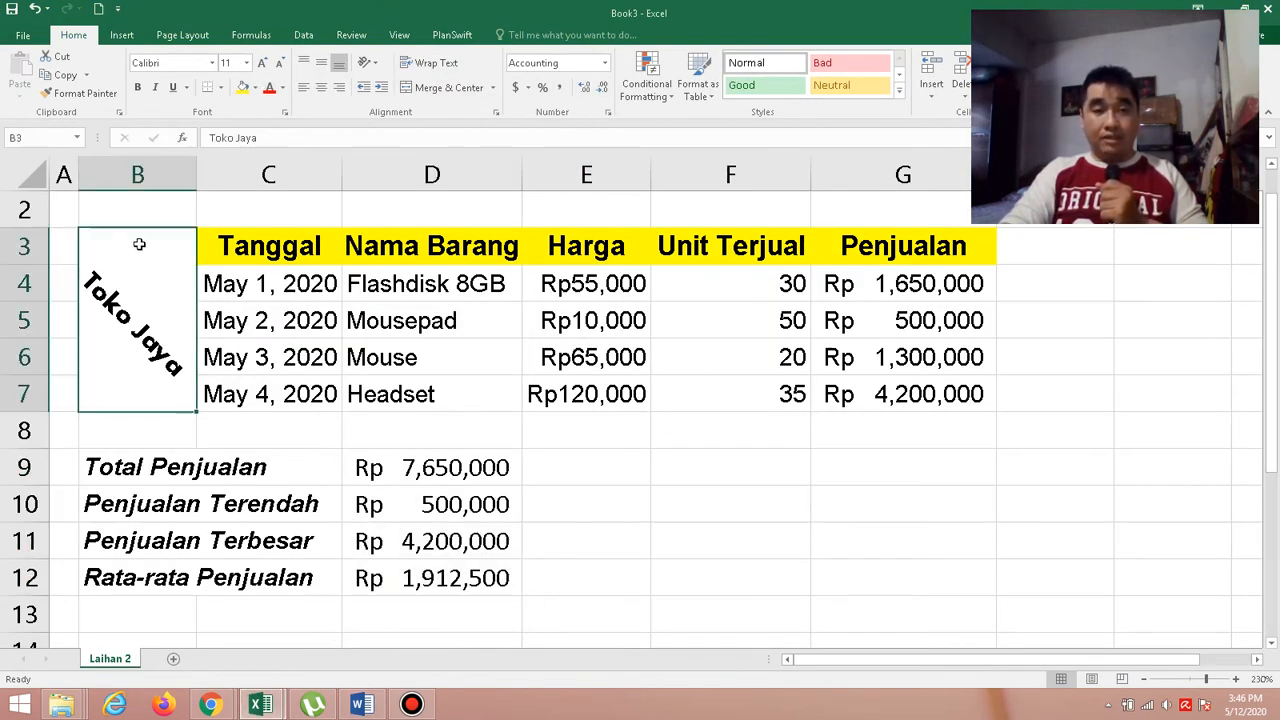
{"action": "left_click_drag", "start_coordinate": [139, 244], "coordinate": [884, 264]}
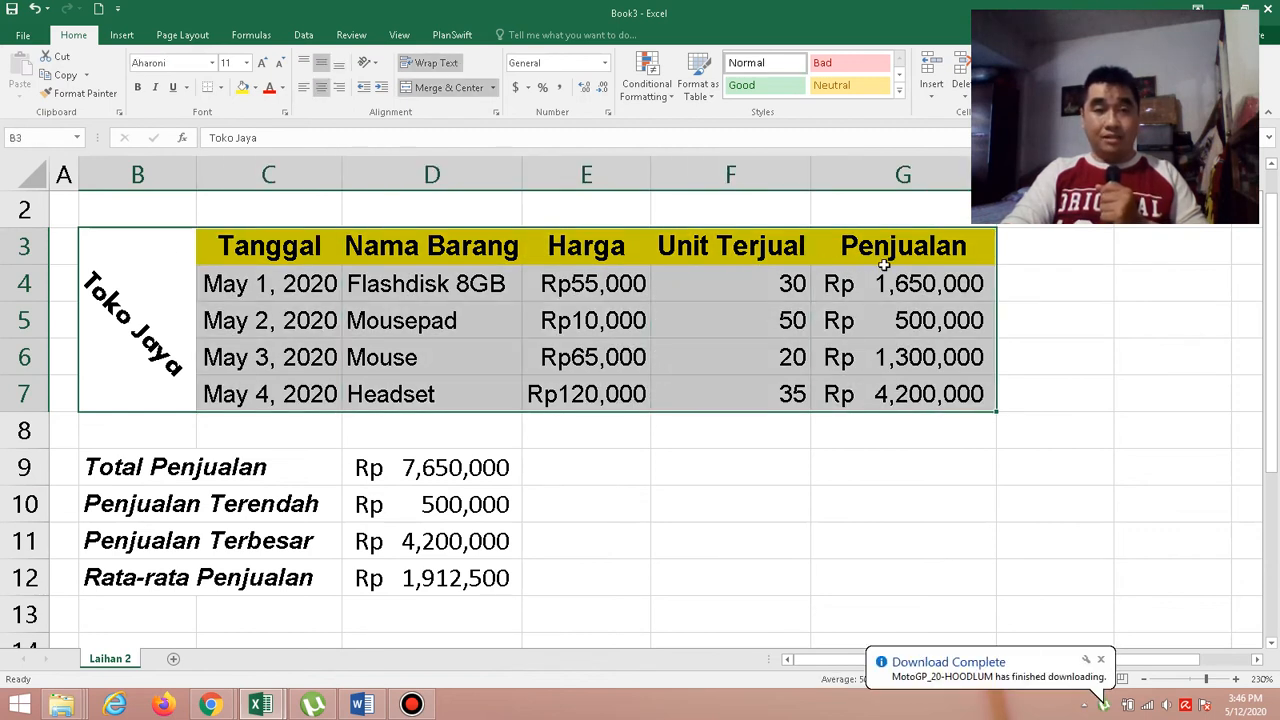
{"action": "left_click", "coordinate": [222, 88]}
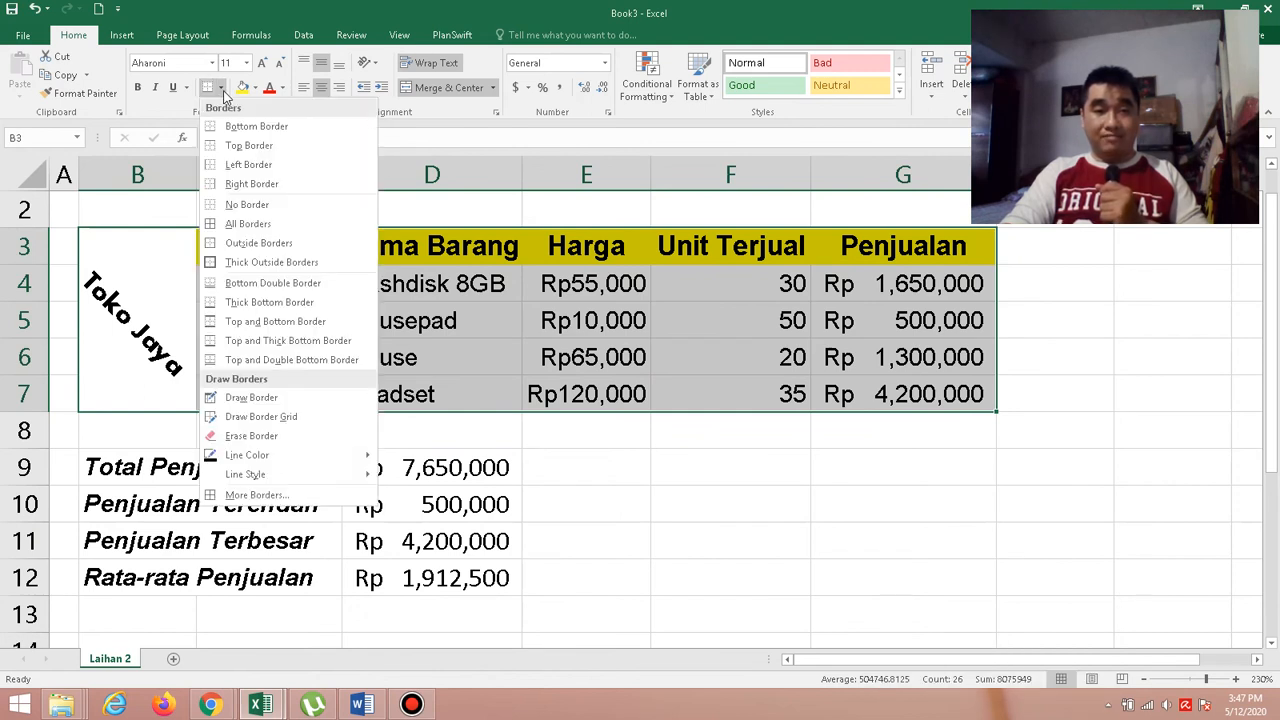
{"action": "left_click", "coordinate": [273, 499]}
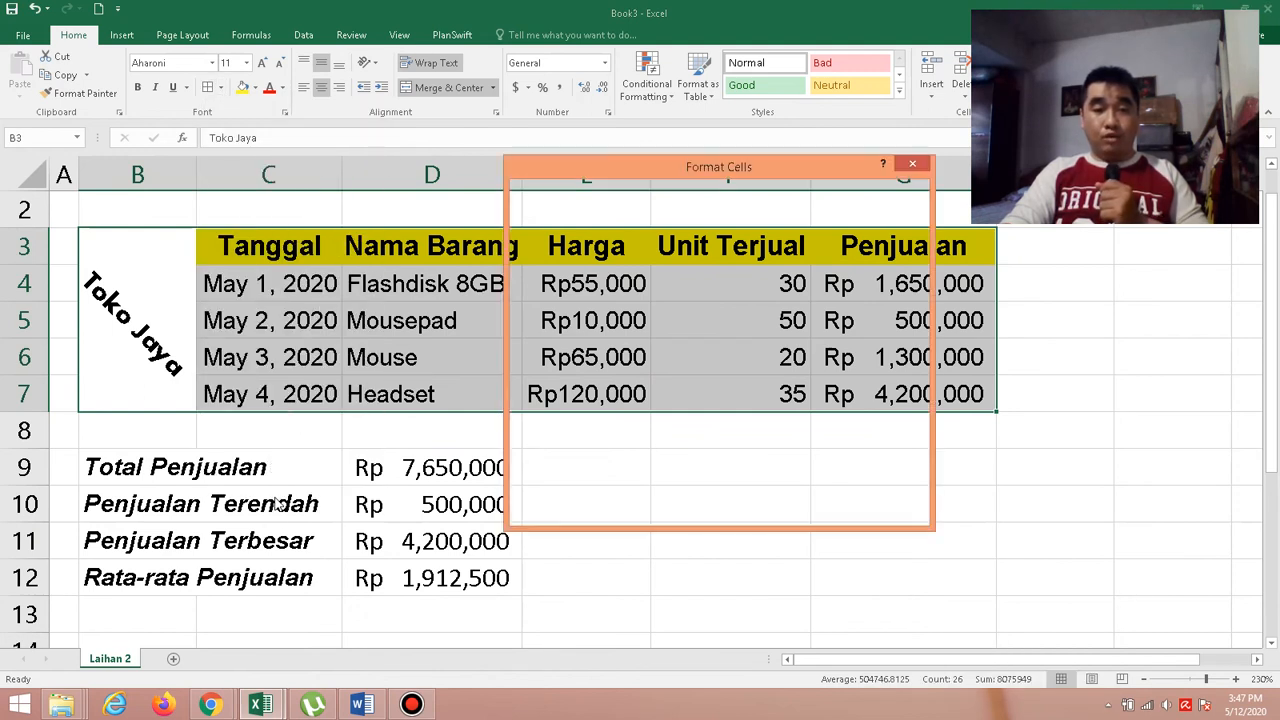
{"action": "left_click_drag", "start_coordinate": [660, 169], "coordinate": [773, 166]}
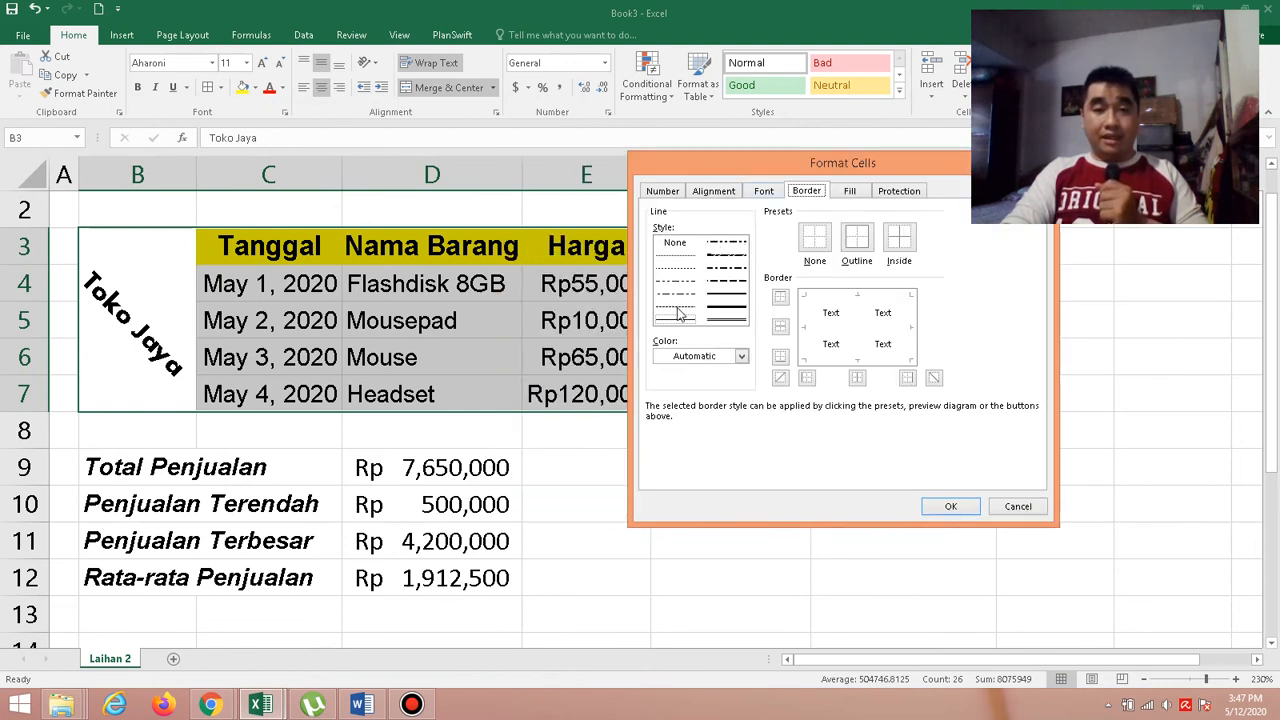
{"action": "left_click", "coordinate": [362, 705]}
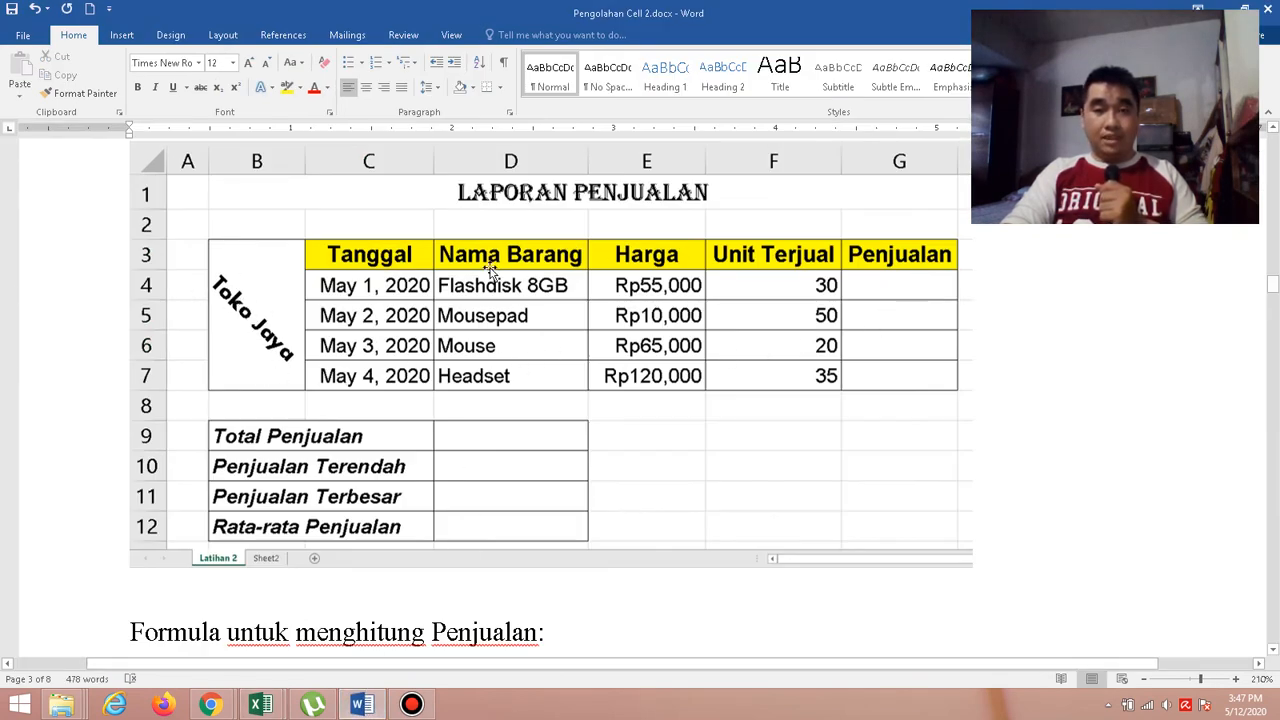
{"action": "left_click", "coordinate": [1221, 9]}
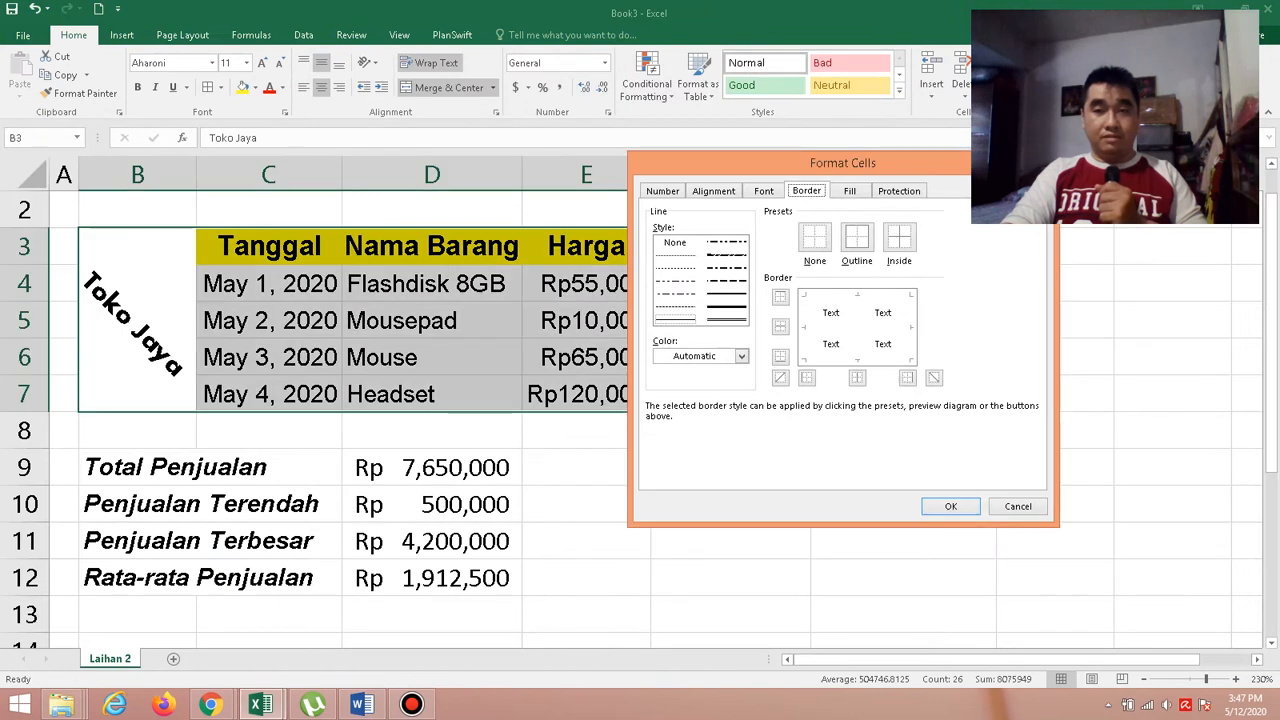
Apply thin solid blue outline and inside borders to the sales table in B3:G7.
{"action": "left_click", "coordinate": [686, 322]}
{"action": "left_click", "coordinate": [741, 356]}
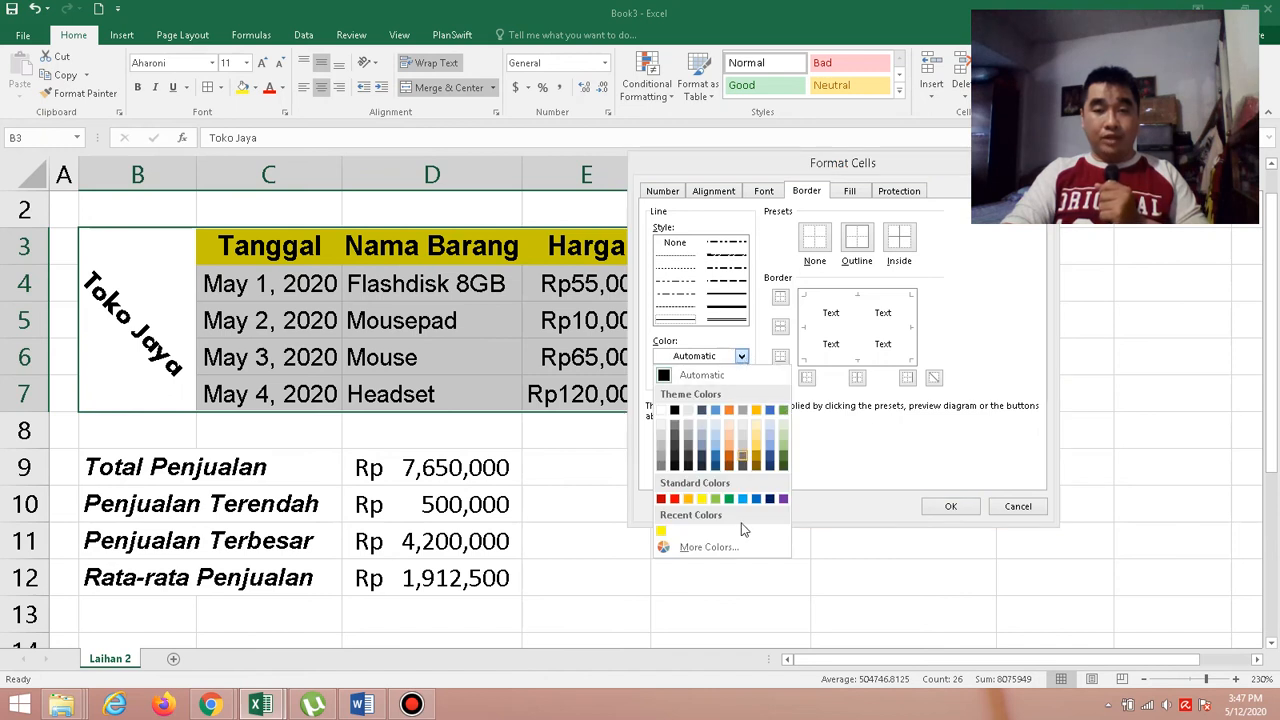
{"action": "left_click", "coordinate": [728, 550]}
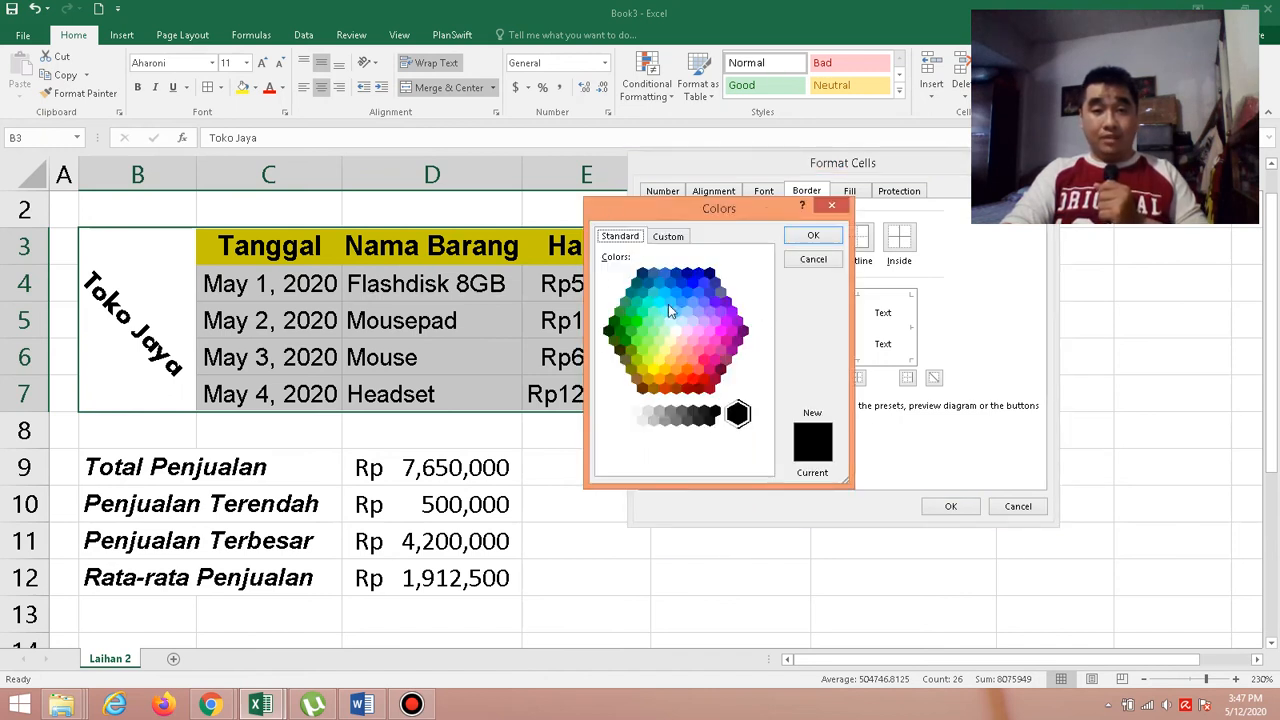
{"action": "left_click", "coordinate": [693, 285]}
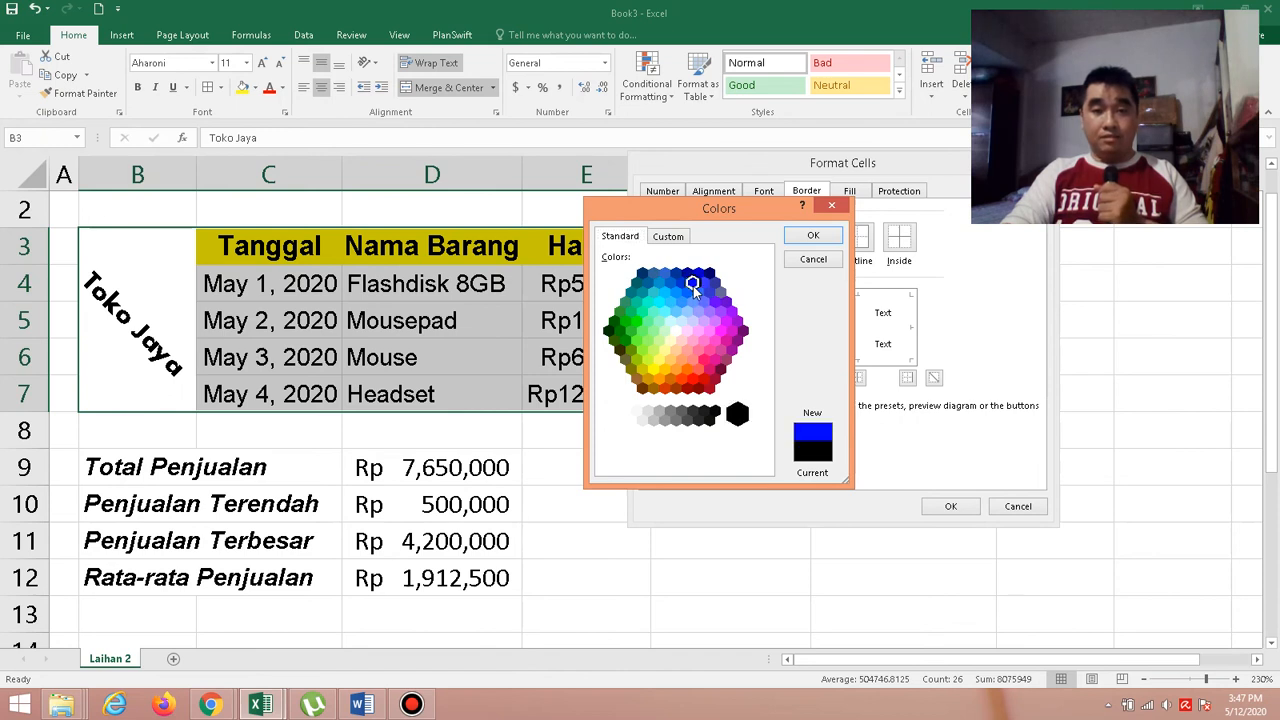
{"action": "left_click", "coordinate": [810, 240]}
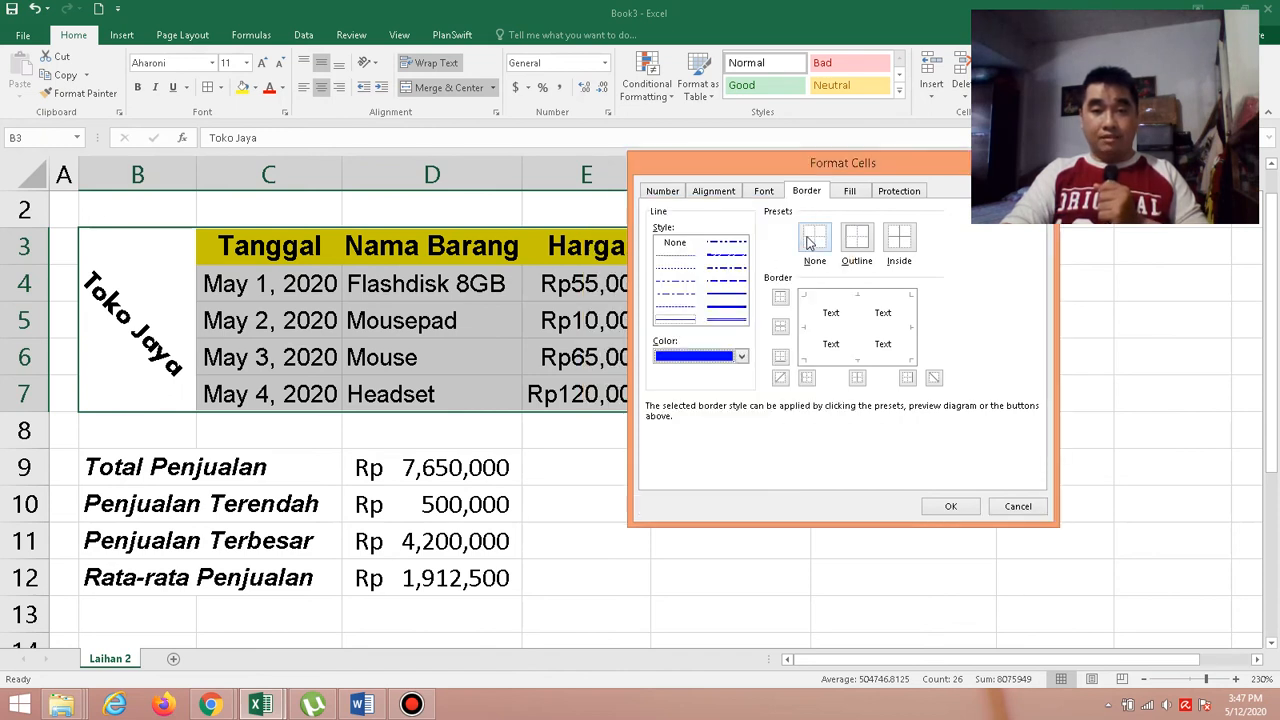
{"action": "left_click", "coordinate": [858, 245]}
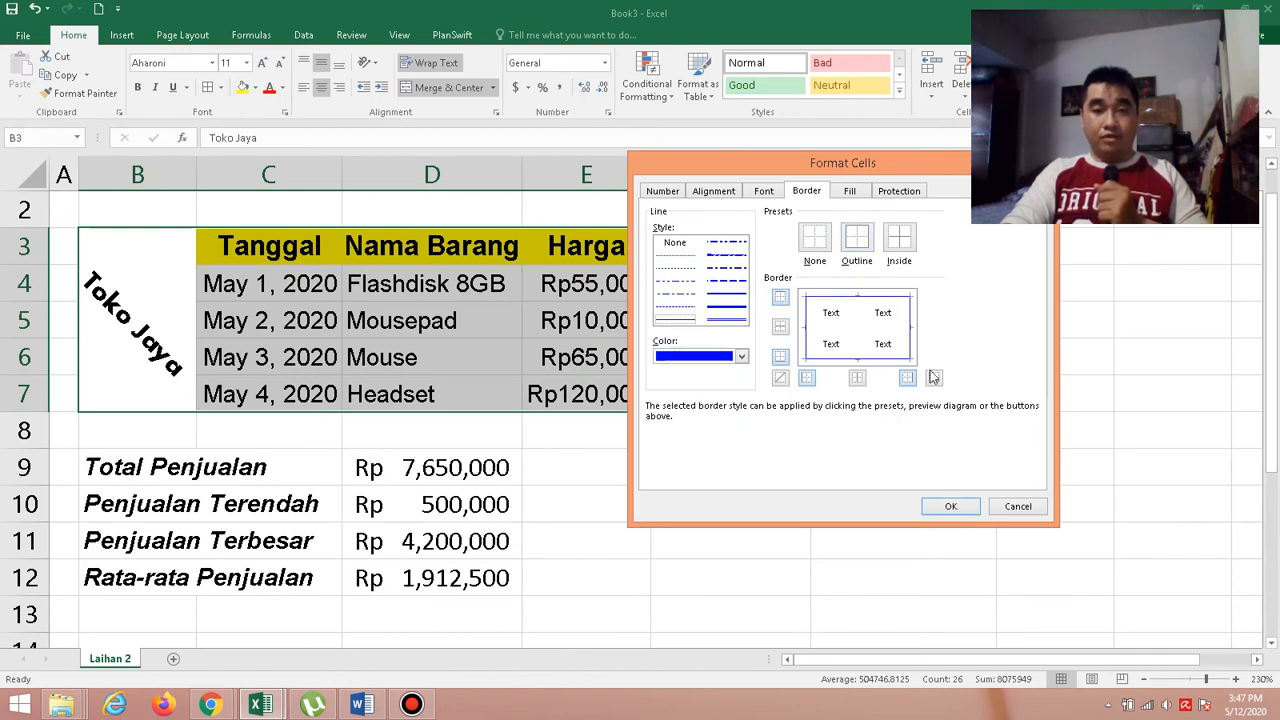
{"action": "left_click", "coordinate": [902, 240]}
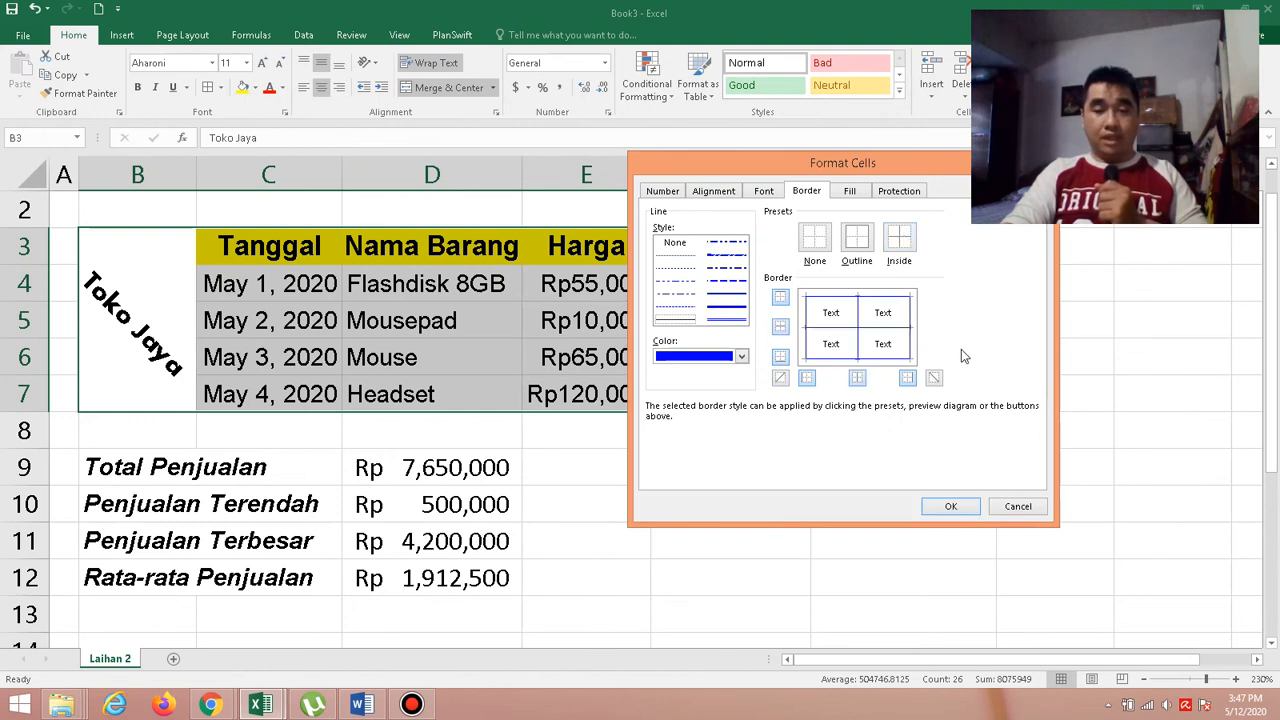
{"action": "left_click", "coordinate": [948, 506]}
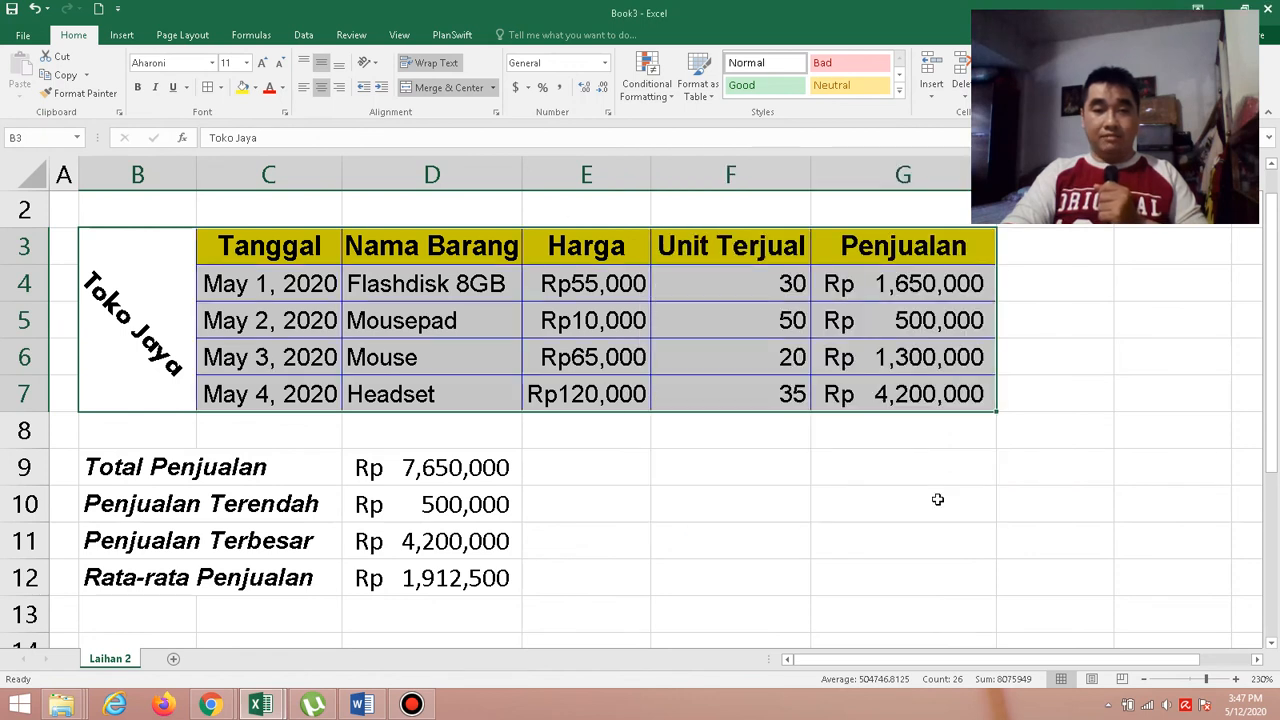
{"action": "left_click", "coordinate": [937, 499]}
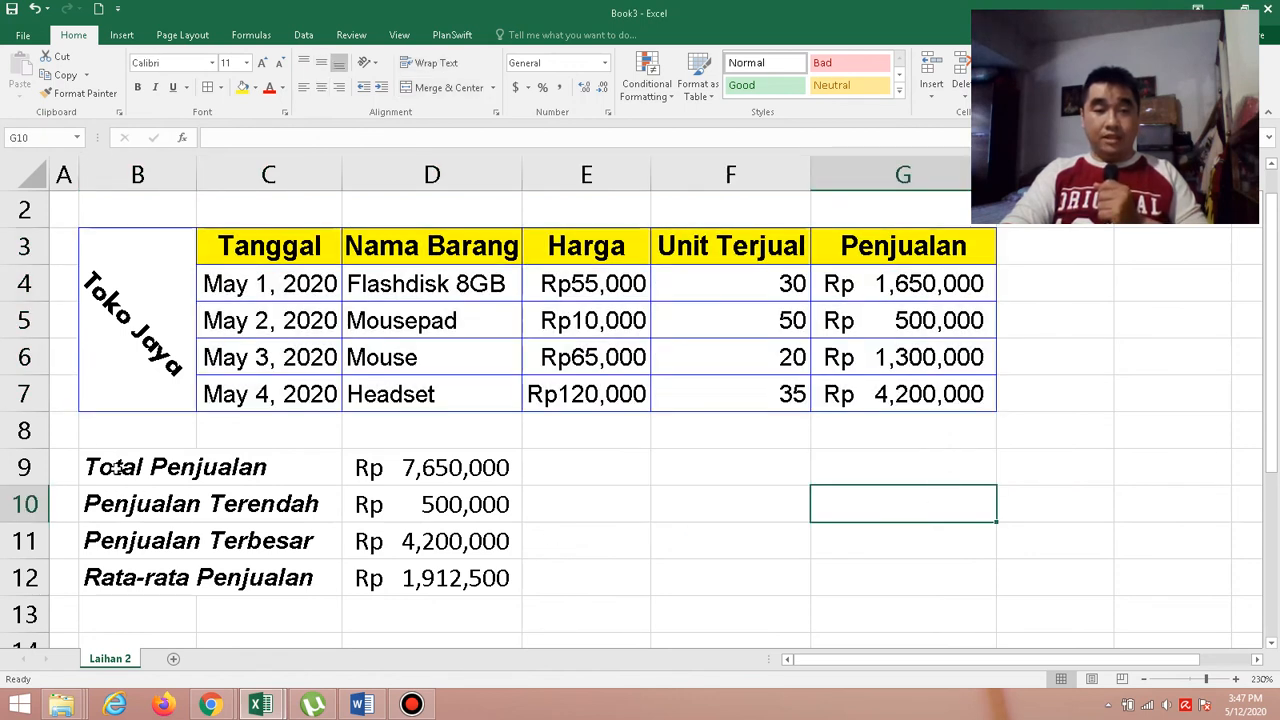
Check the Word exercise again and apply thin solid magenta outline and inside borders to the summary rows in B9:D12 of the Book3 Excel workbook.
{"action": "left_click_drag", "start_coordinate": [117, 467], "coordinate": [397, 570]}
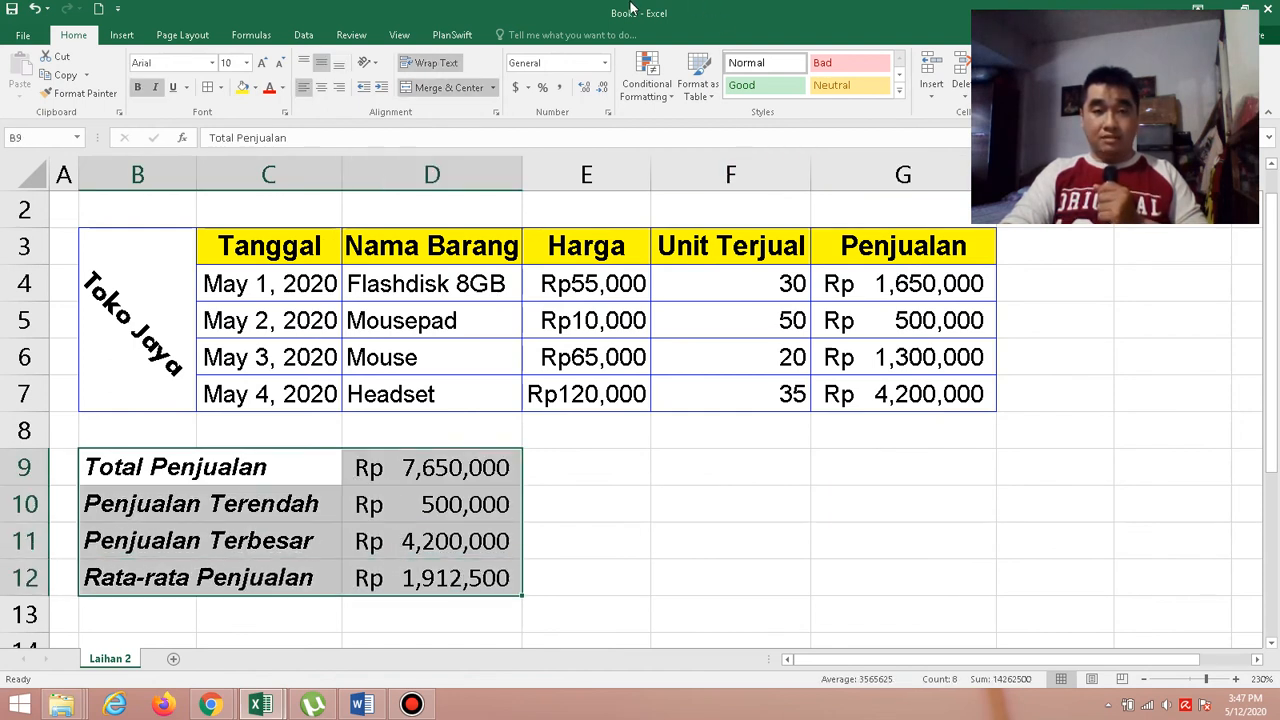
{"action": "left_click", "coordinate": [222, 88]}
{"action": "left_click", "coordinate": [341, 496]}
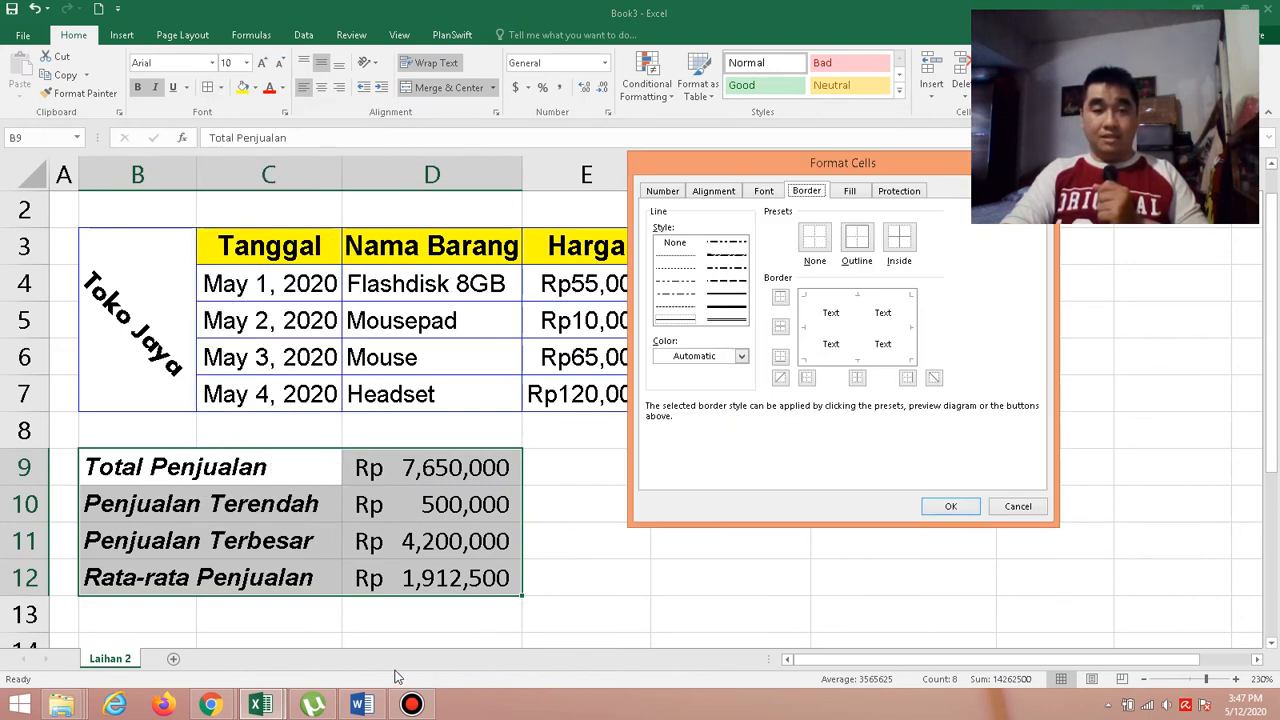
{"action": "left_click", "coordinate": [368, 706]}
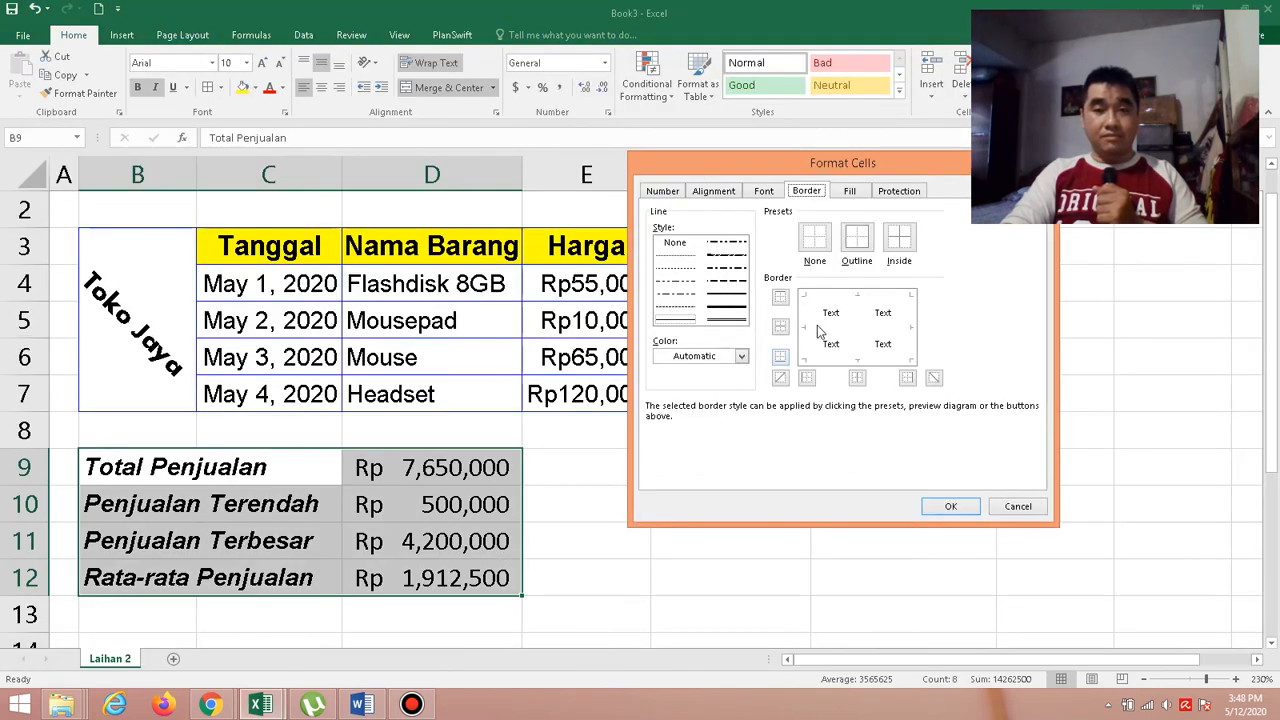
{"action": "left_click", "coordinate": [681, 322]}
{"action": "left_click", "coordinate": [740, 357]}
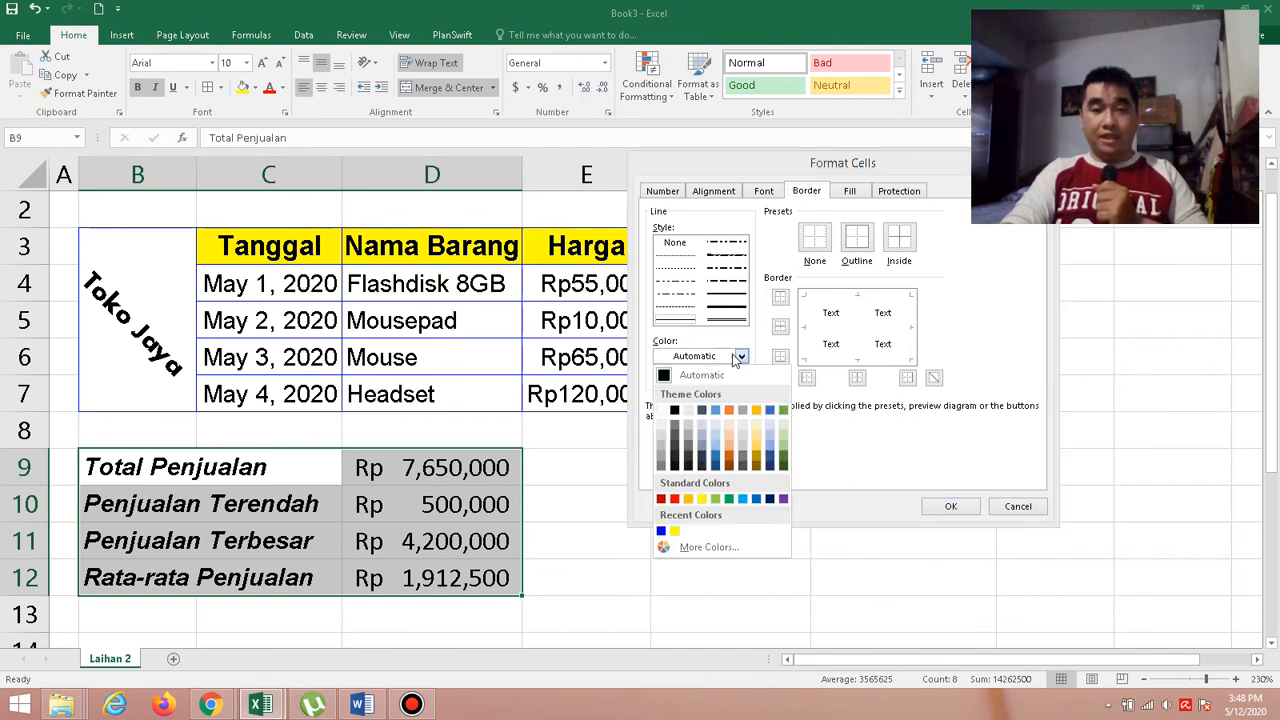
{"action": "left_click", "coordinate": [735, 555]}
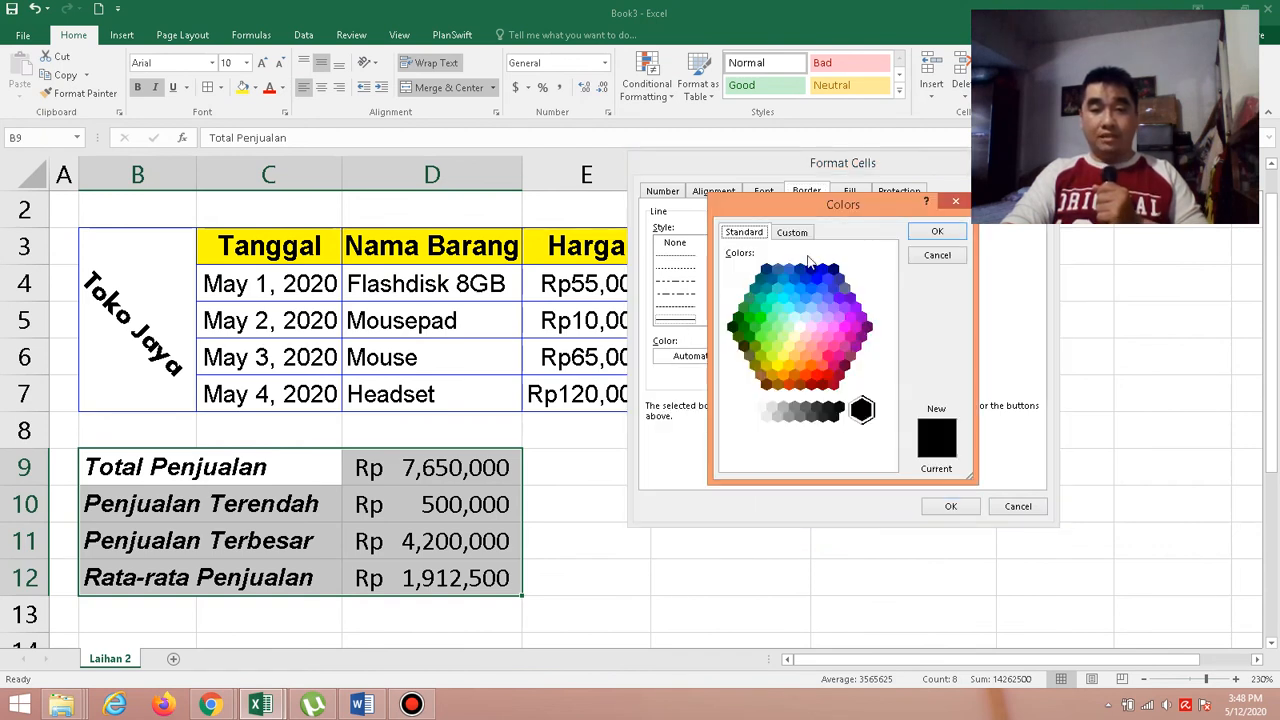
{"action": "left_click", "coordinate": [856, 327]}
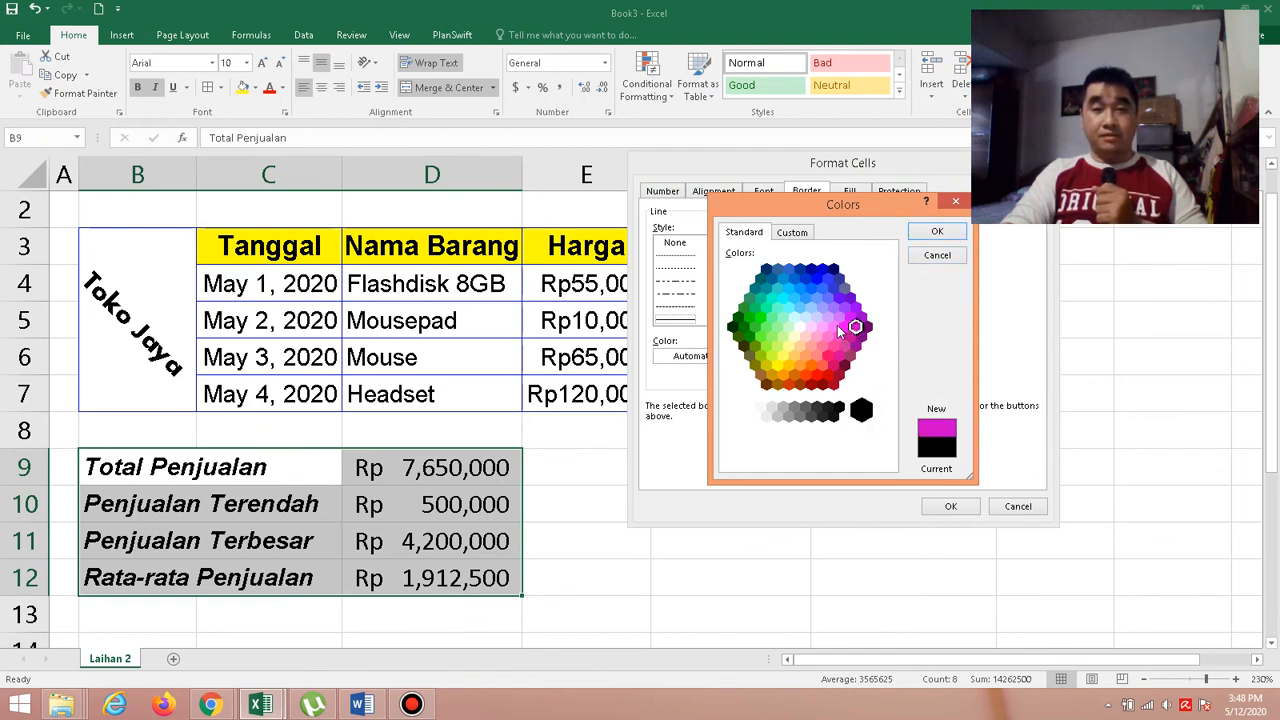
{"action": "left_click", "coordinate": [937, 233]}
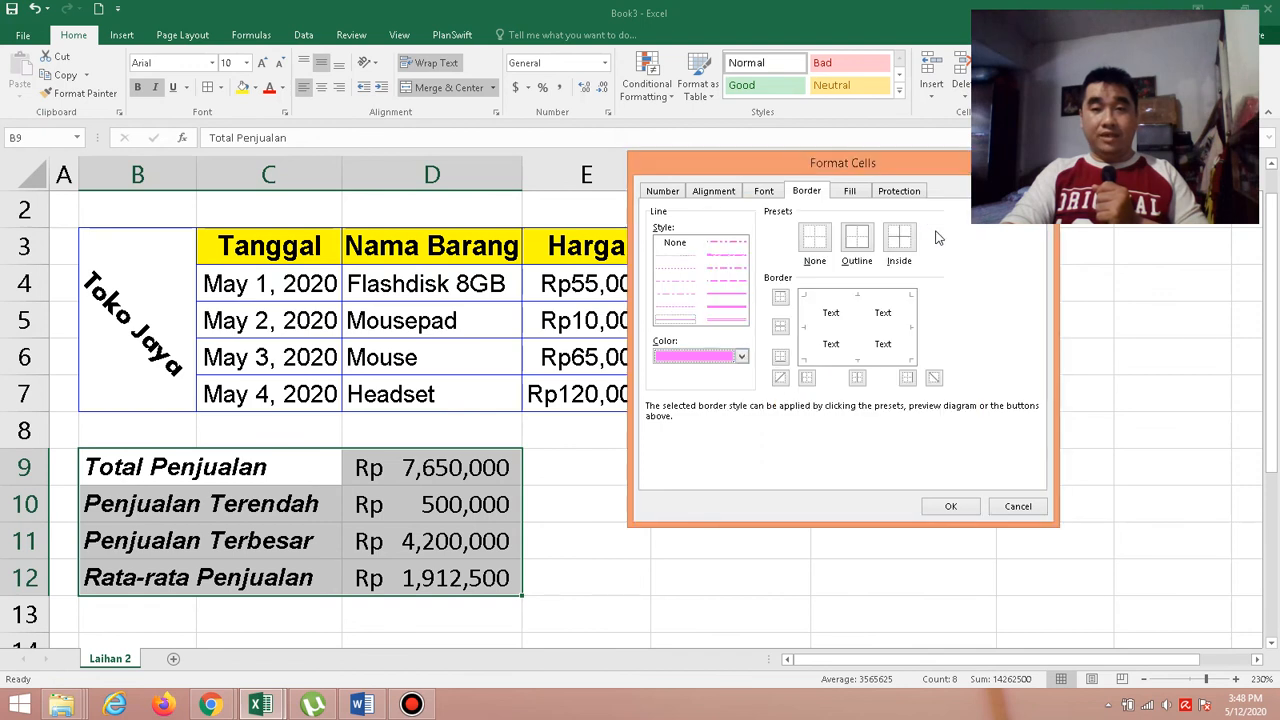
{"action": "left_click", "coordinate": [857, 240]}
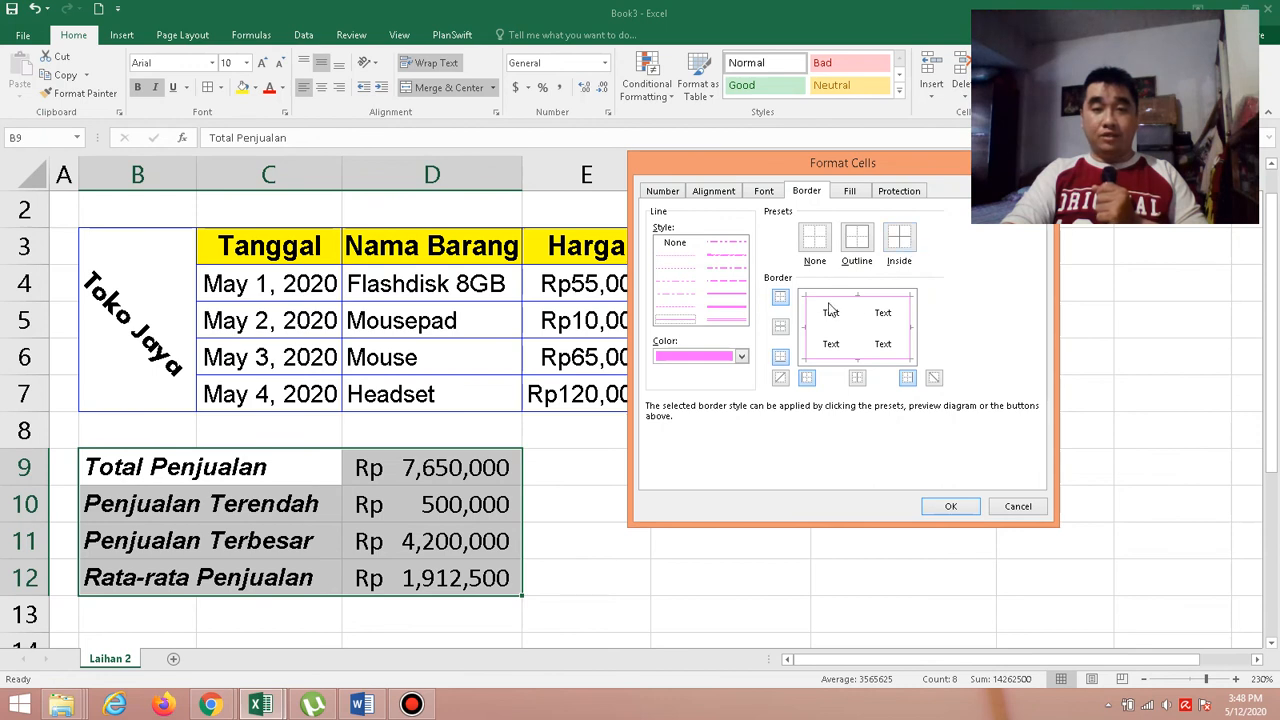
{"action": "left_click", "coordinate": [900, 240]}
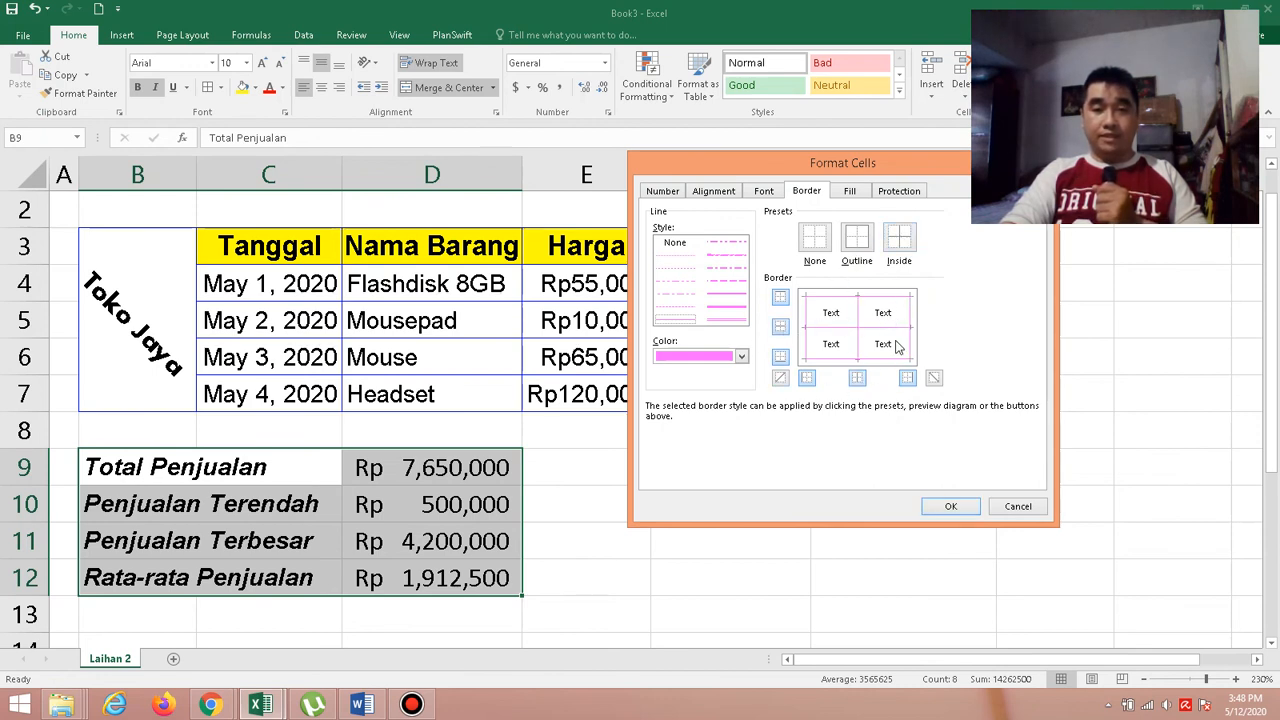
{"action": "left_click", "coordinate": [951, 507]}
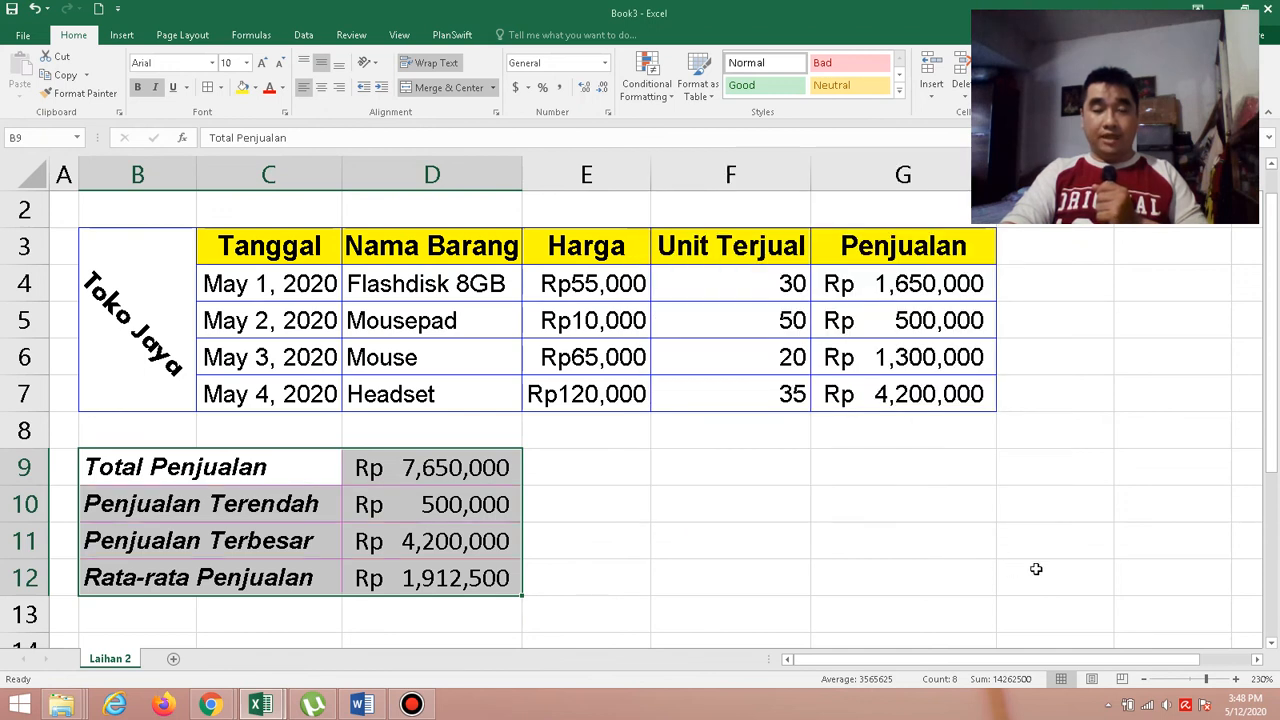
Deselect the summary rows and check the finished borders around both tables on the sheet.
{"action": "left_click", "coordinate": [1165, 643]}
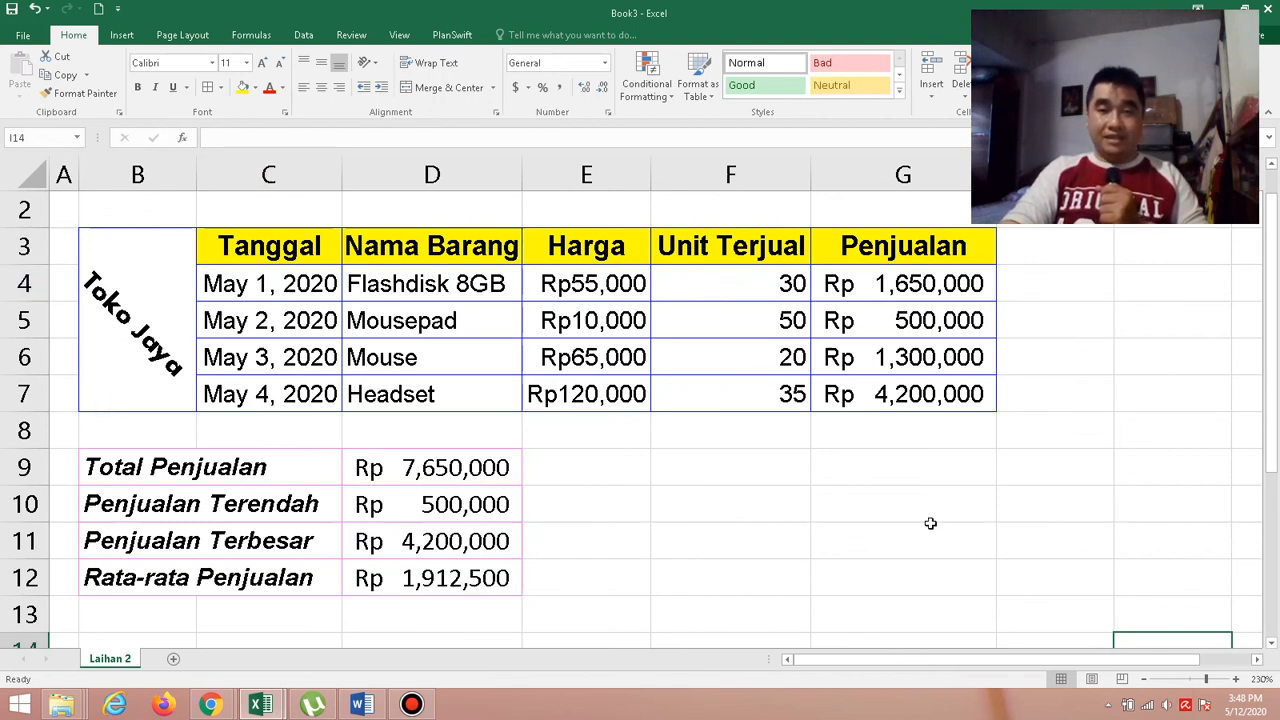
{"action": "left_click", "coordinate": [105, 271]}
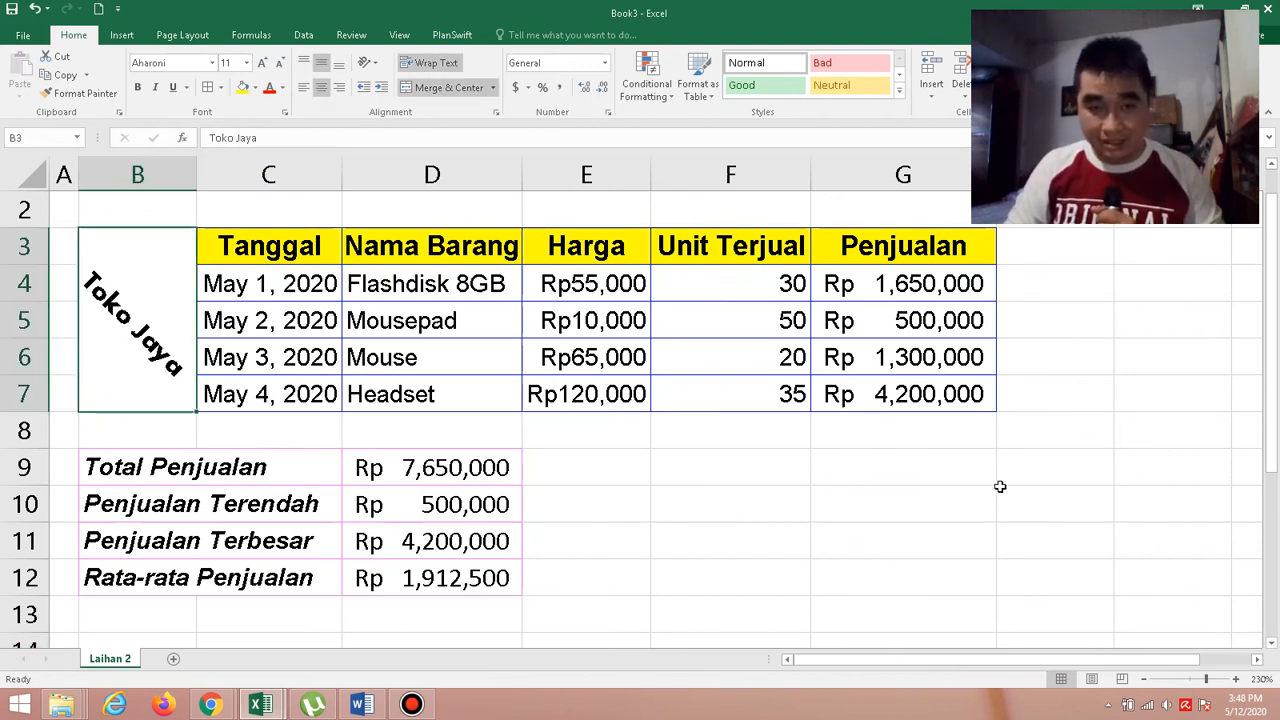
{"action": "left_click", "coordinate": [1180, 637]}
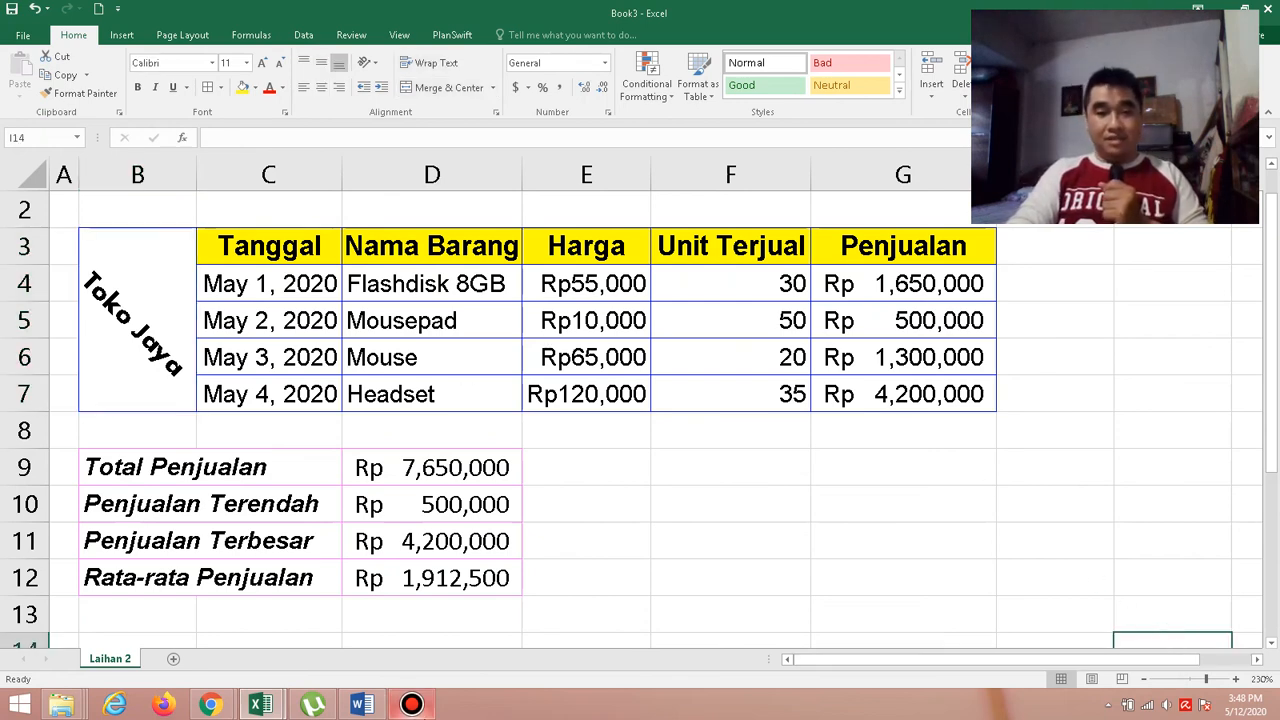
Switch to the Word document Pengolahan Cell 2 and skim from the Tugas Tertulis questions through to the Tugas Praktik section.
{"action": "left_click", "coordinate": [376, 713]}
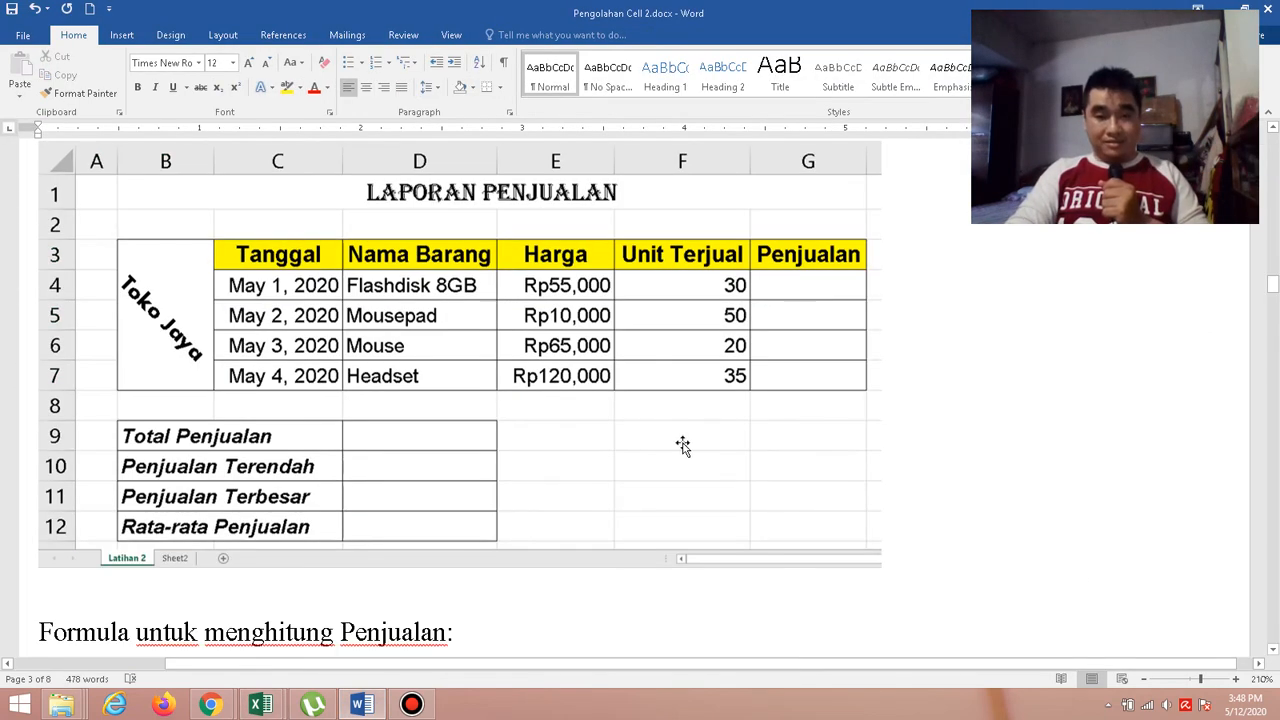
{"action": "scroll", "coordinate": [683, 446], "scroll_direction": "down", "scroll_amount": 5}
{"action": "scroll", "coordinate": [684, 443], "scroll_direction": "down", "scroll_amount": 12}
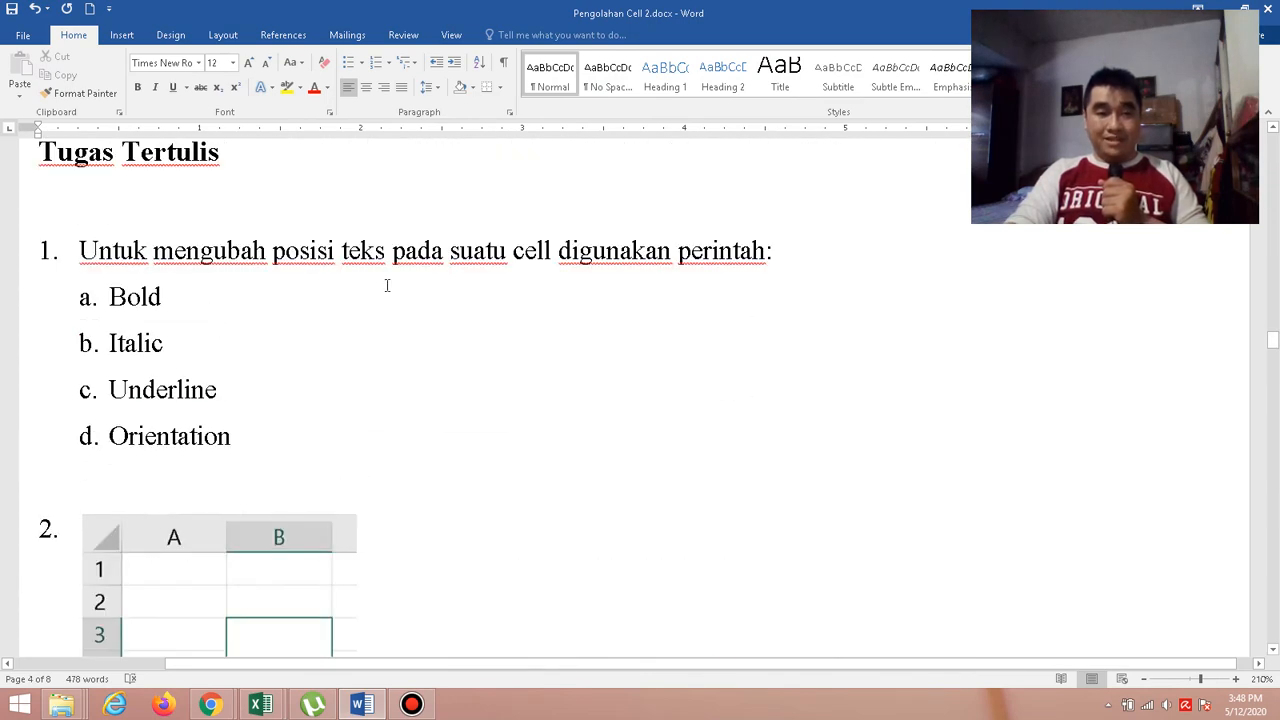
{"action": "scroll", "coordinate": [387, 286], "scroll_direction": "down", "scroll_amount": 15}
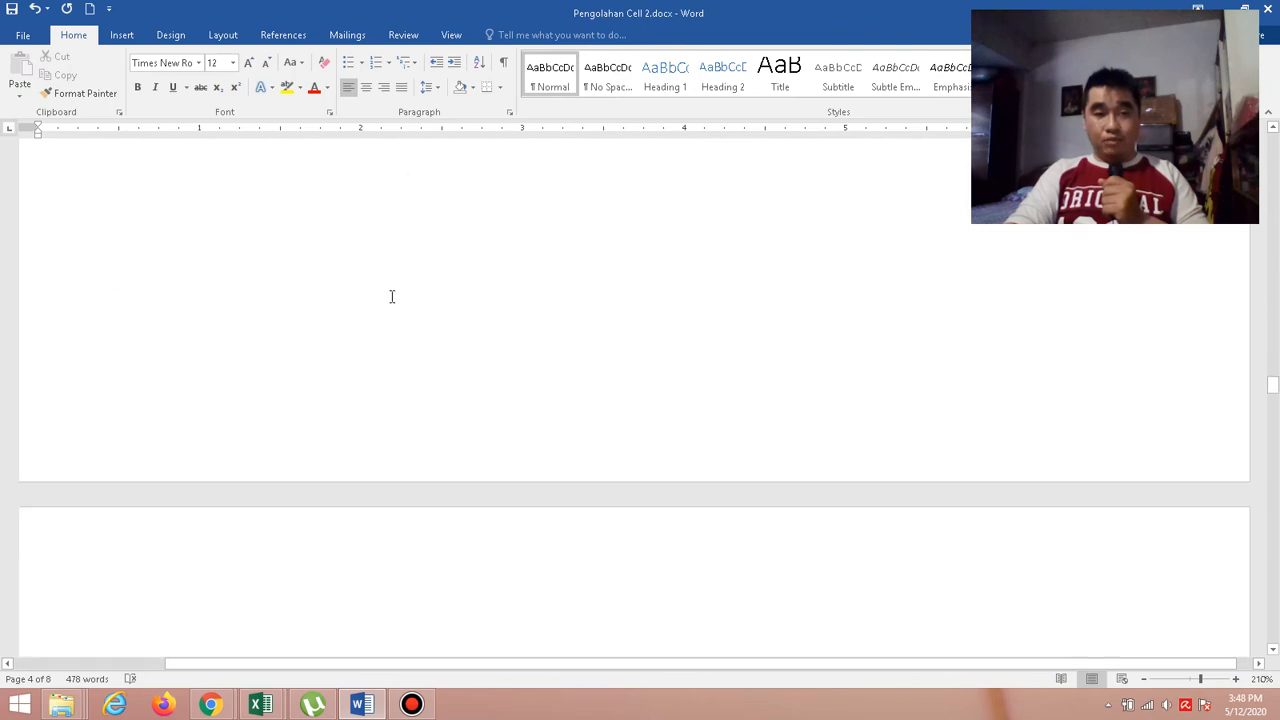
{"action": "scroll", "coordinate": [392, 296], "scroll_direction": "down", "scroll_amount": 15}
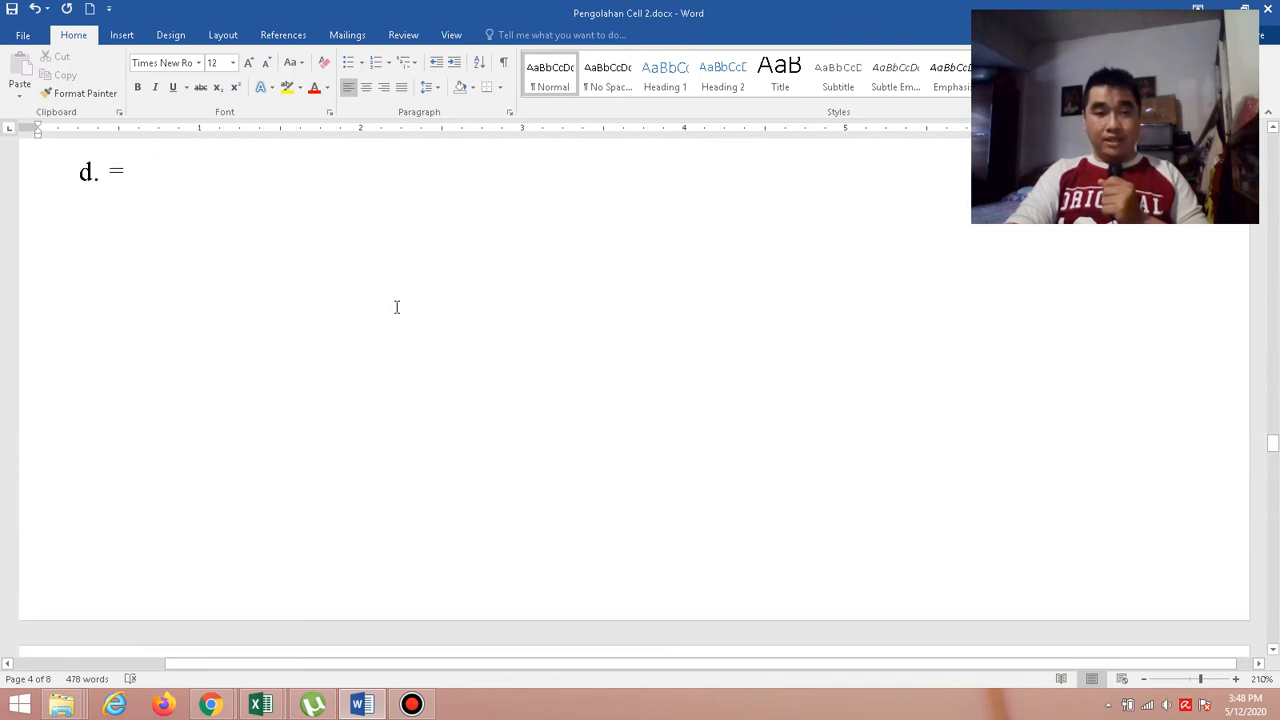
{"action": "scroll", "coordinate": [397, 316], "scroll_direction": "down", "scroll_amount": 15}
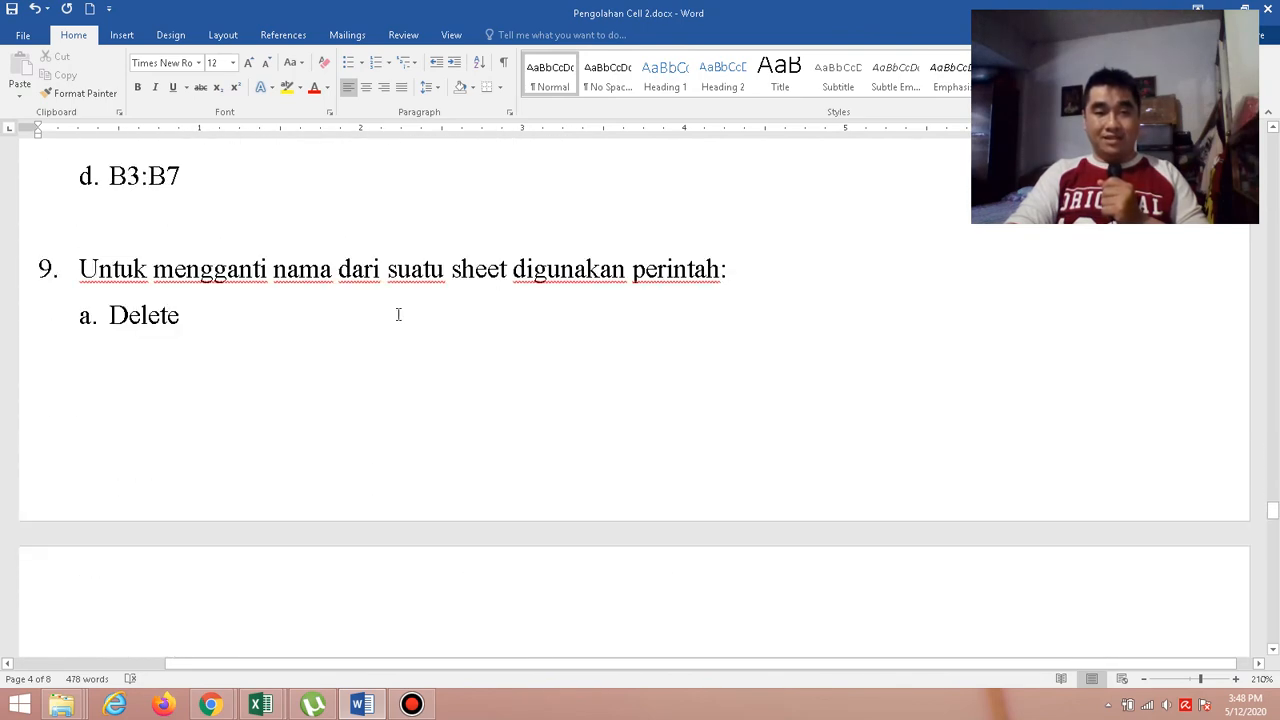
{"action": "scroll", "coordinate": [397, 314], "scroll_direction": "down", "scroll_amount": 12}
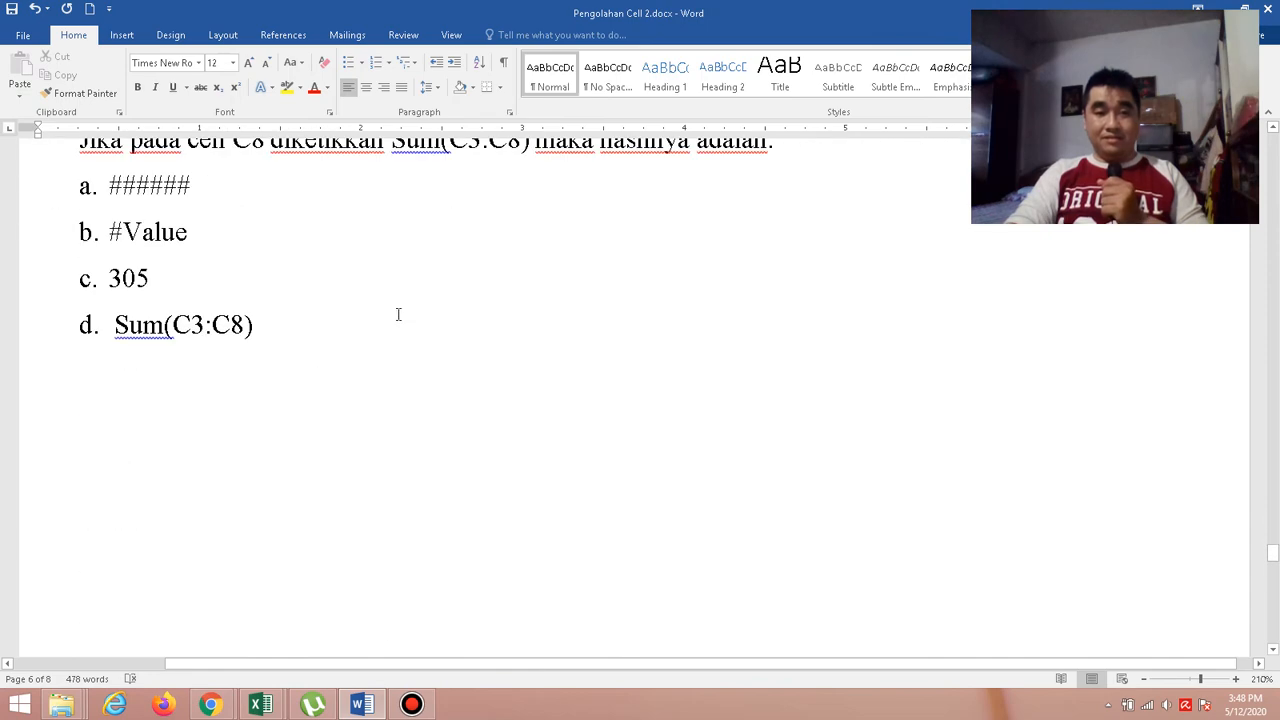
{"action": "scroll", "coordinate": [397, 314], "scroll_direction": "down", "scroll_amount": 15}
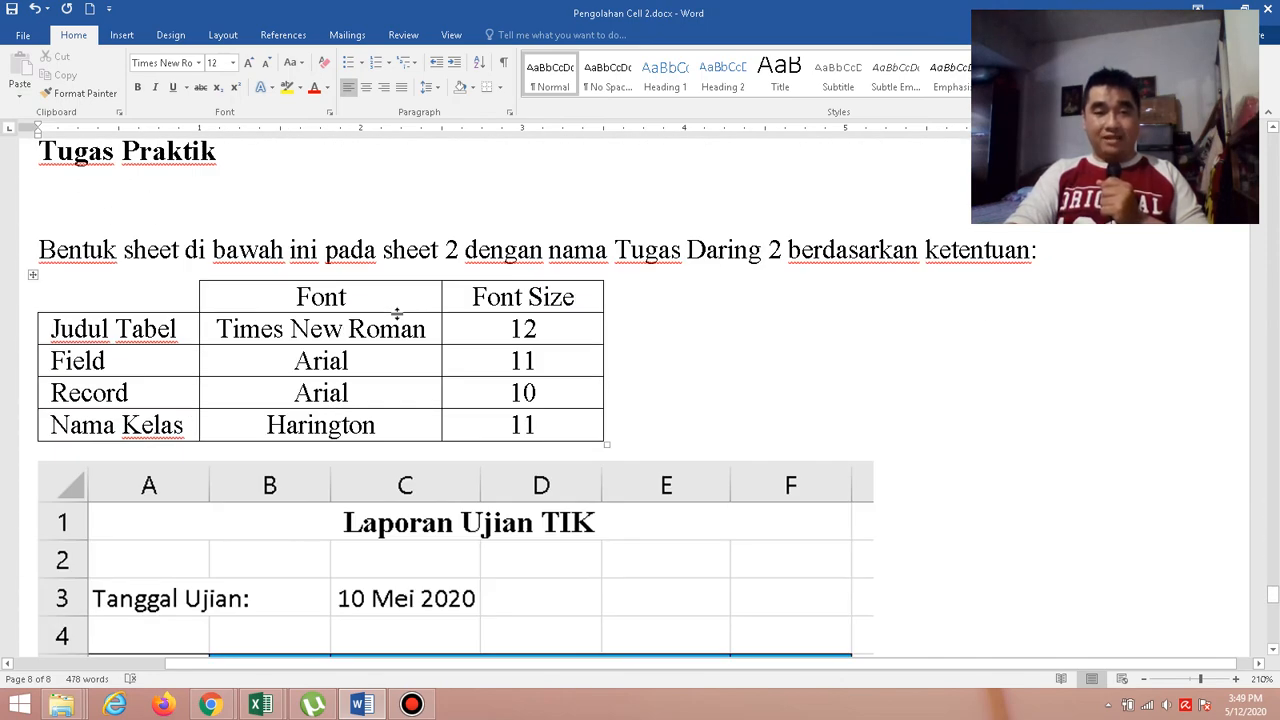
Go back through the Tugas Tertulis multiple-choice questions in reverse order, up to question 5 about table lines.
{"action": "scroll", "coordinate": [397, 314], "scroll_direction": "up", "scroll_amount": 10}
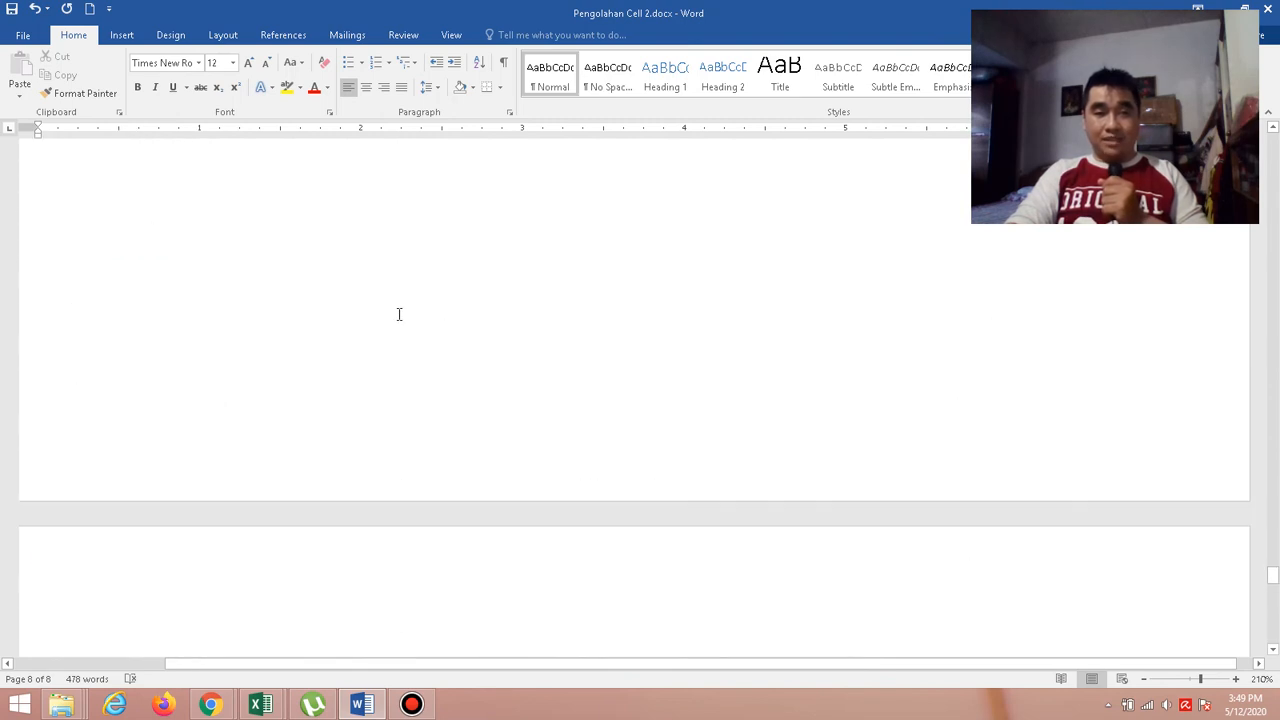
{"action": "scroll", "coordinate": [398, 314], "scroll_direction": "up", "scroll_amount": 4}
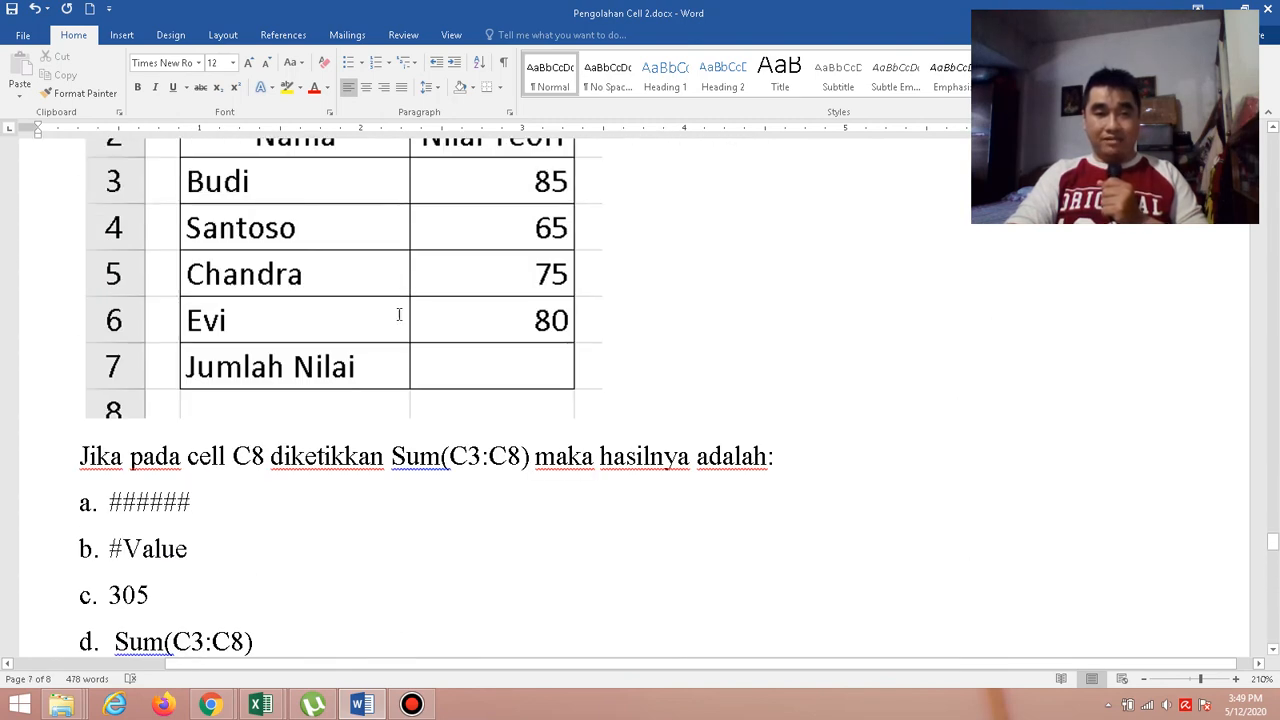
{"action": "scroll", "coordinate": [398, 314], "scroll_direction": "down", "scroll_amount": 4}
{"action": "scroll", "coordinate": [398, 314], "scroll_direction": "up", "scroll_amount": 4}
{"action": "scroll", "coordinate": [398, 314], "scroll_direction": "up", "scroll_amount": 10}
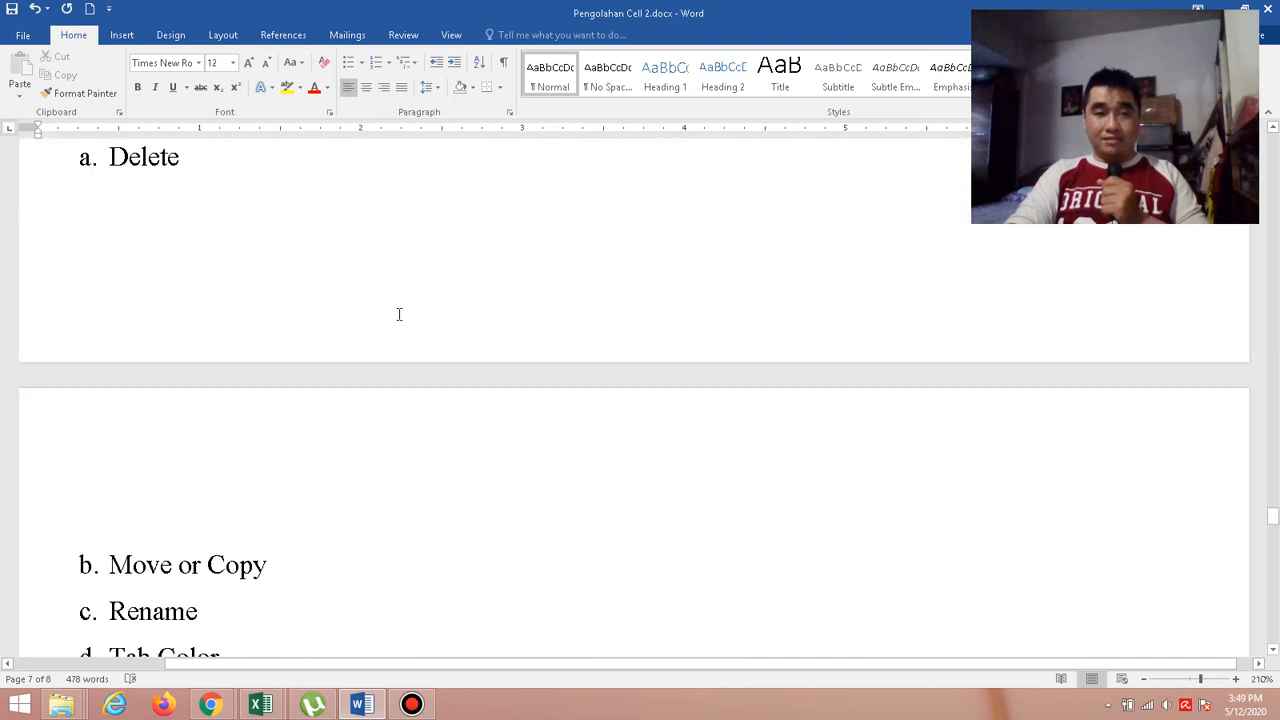
{"action": "scroll", "coordinate": [398, 314], "scroll_direction": "up", "scroll_amount": 3}
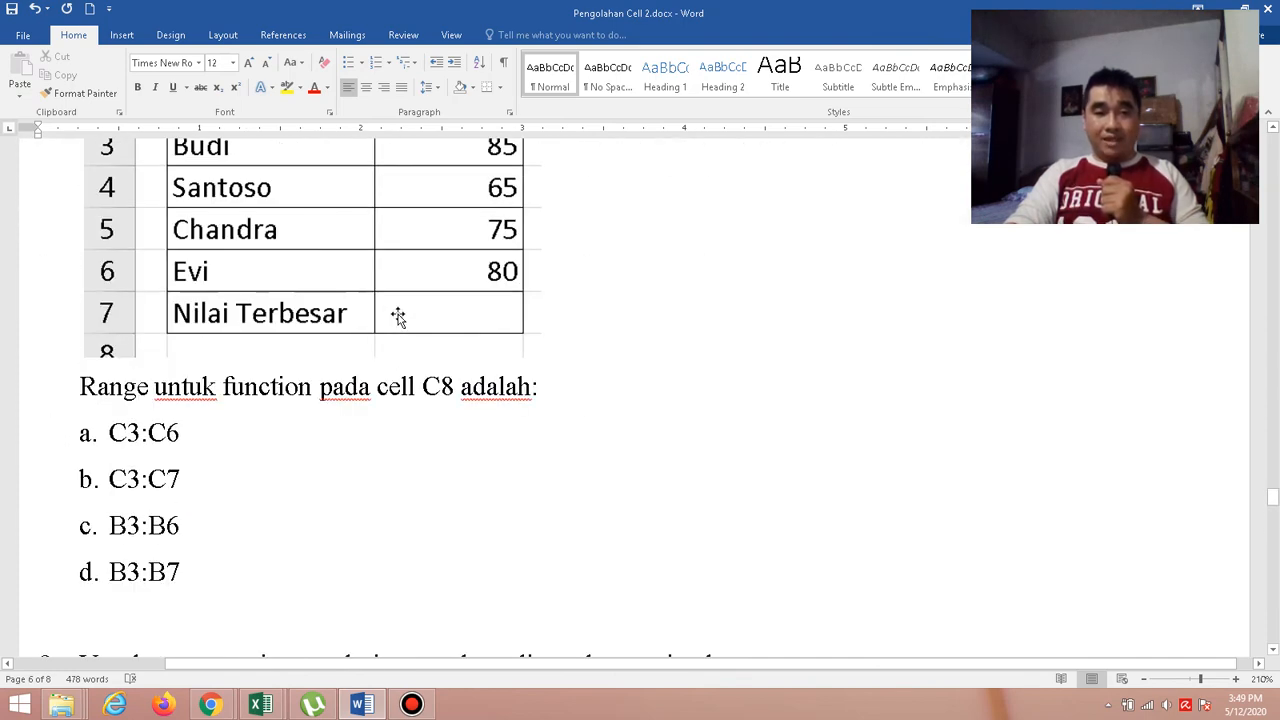
{"action": "scroll", "coordinate": [398, 316], "scroll_direction": "up", "scroll_amount": 15}
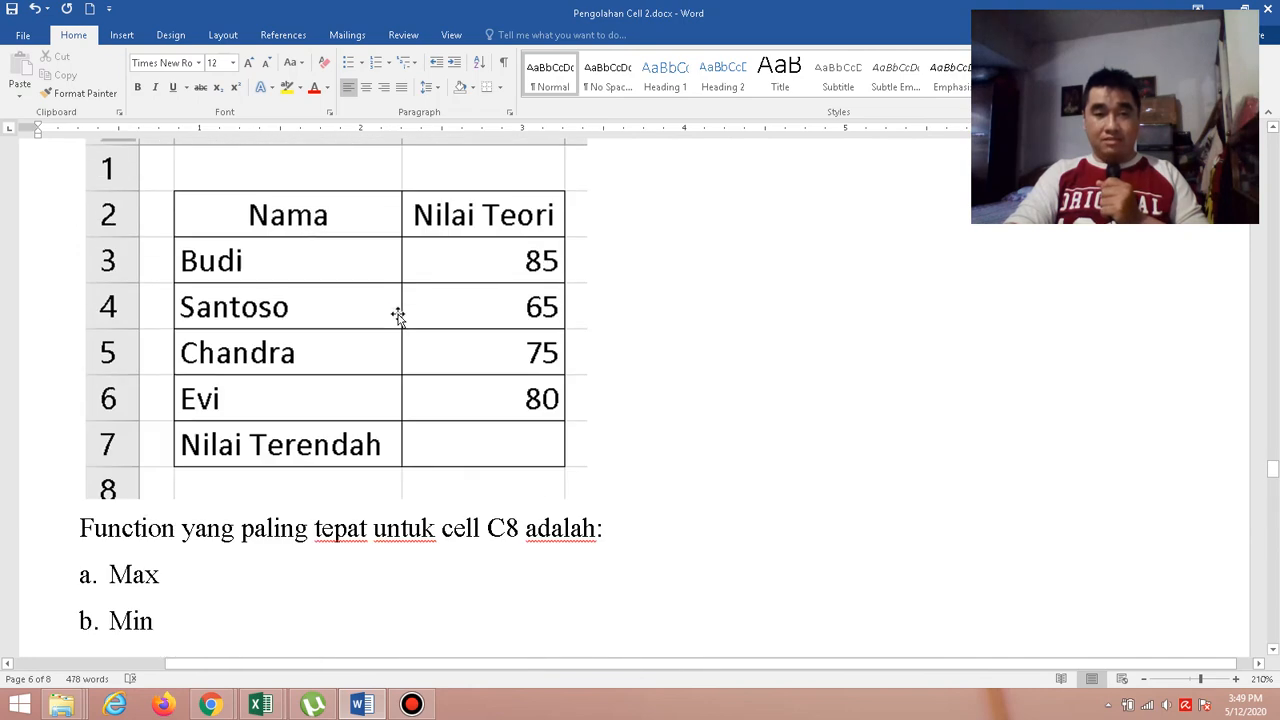
{"action": "scroll", "coordinate": [398, 314], "scroll_direction": "up", "scroll_amount": 15}
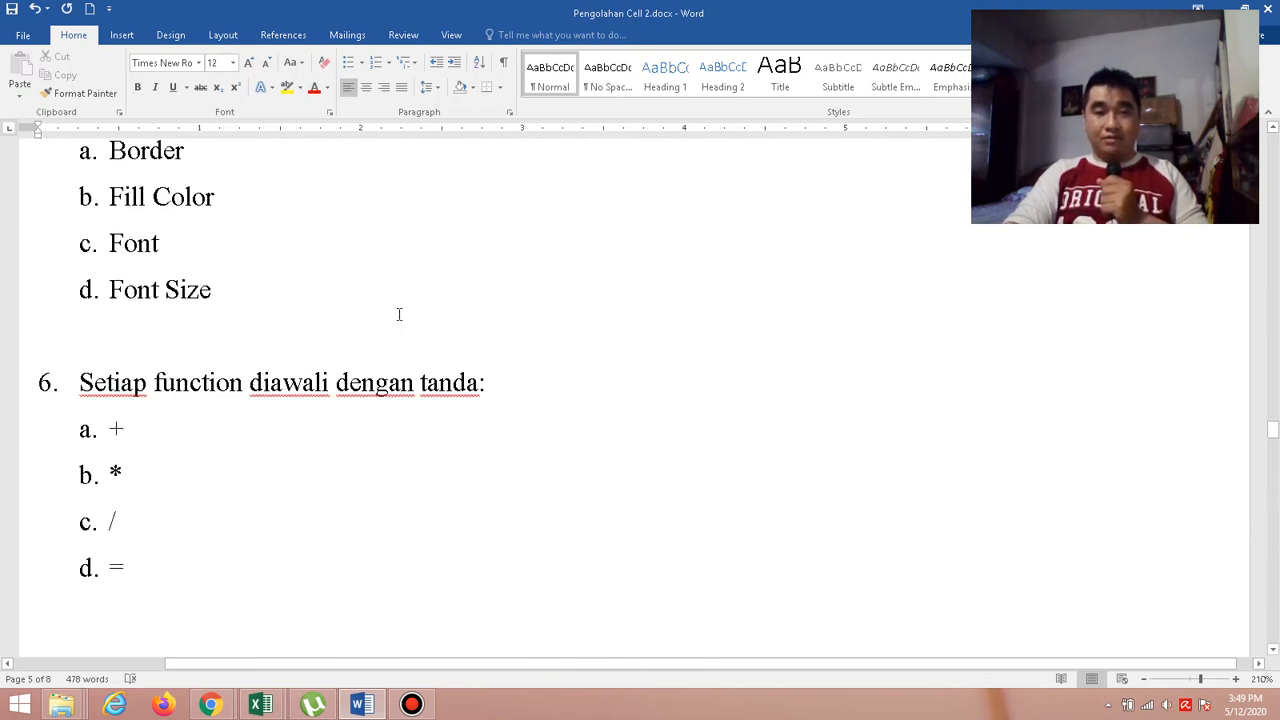
{"action": "scroll", "coordinate": [398, 314], "scroll_direction": "up", "scroll_amount": 3}
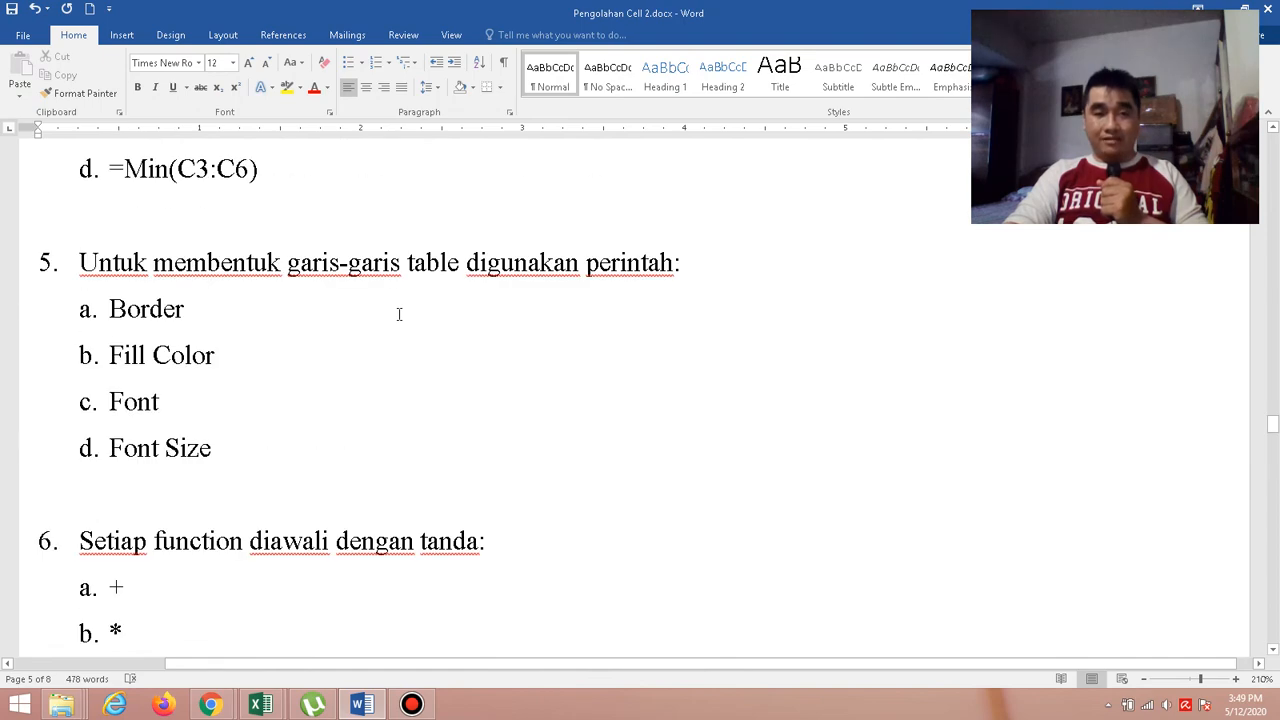
Examine the Tugas Praktik assignment, including its font requirements, the Laporan Ujian TIK table and the Nilai Akhir formula.
{"action": "scroll", "coordinate": [398, 314], "scroll_direction": "down", "scroll_amount": 15}
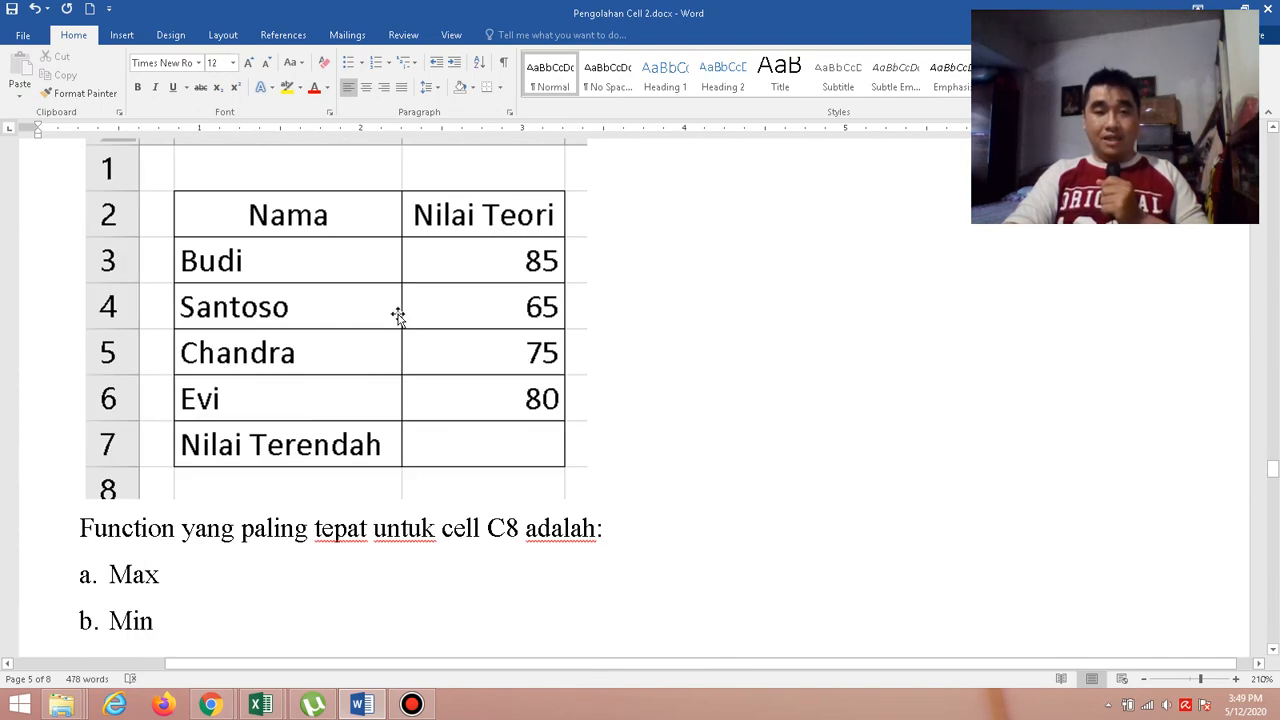
{"action": "scroll", "coordinate": [398, 314], "scroll_direction": "down", "scroll_amount": 20}
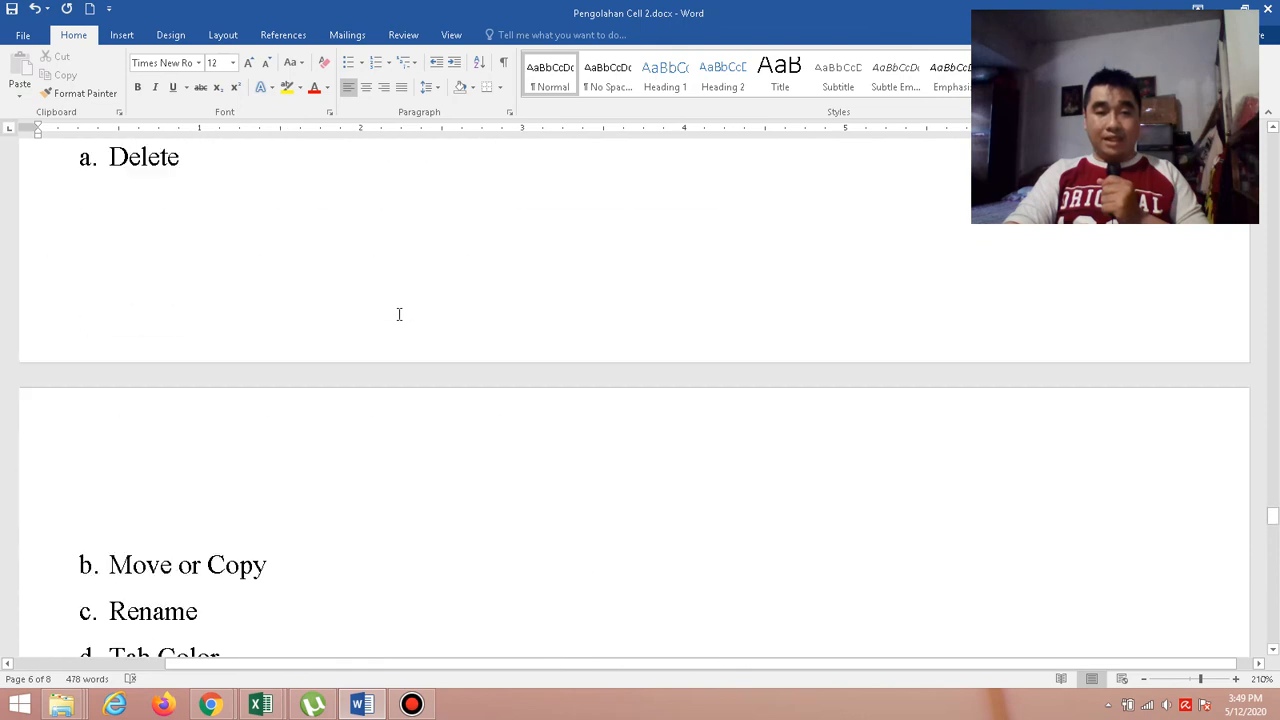
{"action": "scroll", "coordinate": [398, 314], "scroll_direction": "down", "scroll_amount": 15}
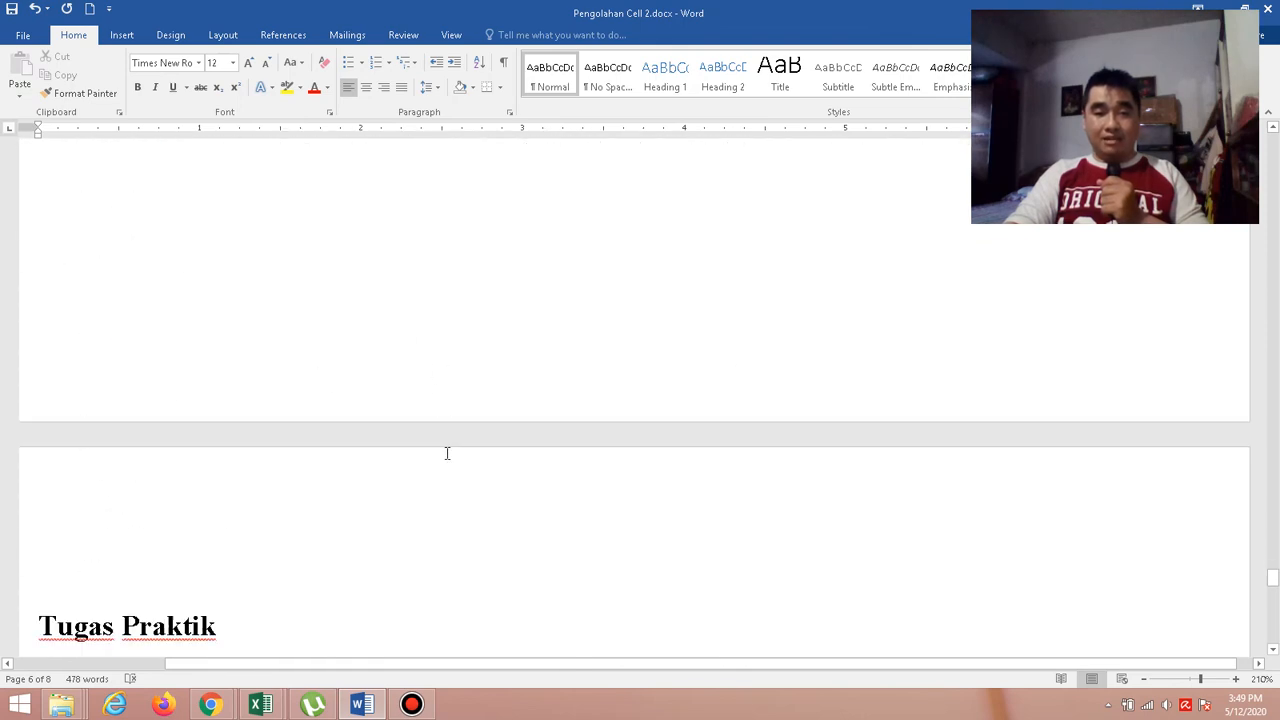
{"action": "scroll", "coordinate": [447, 453], "scroll_direction": "down", "scroll_amount": 5}
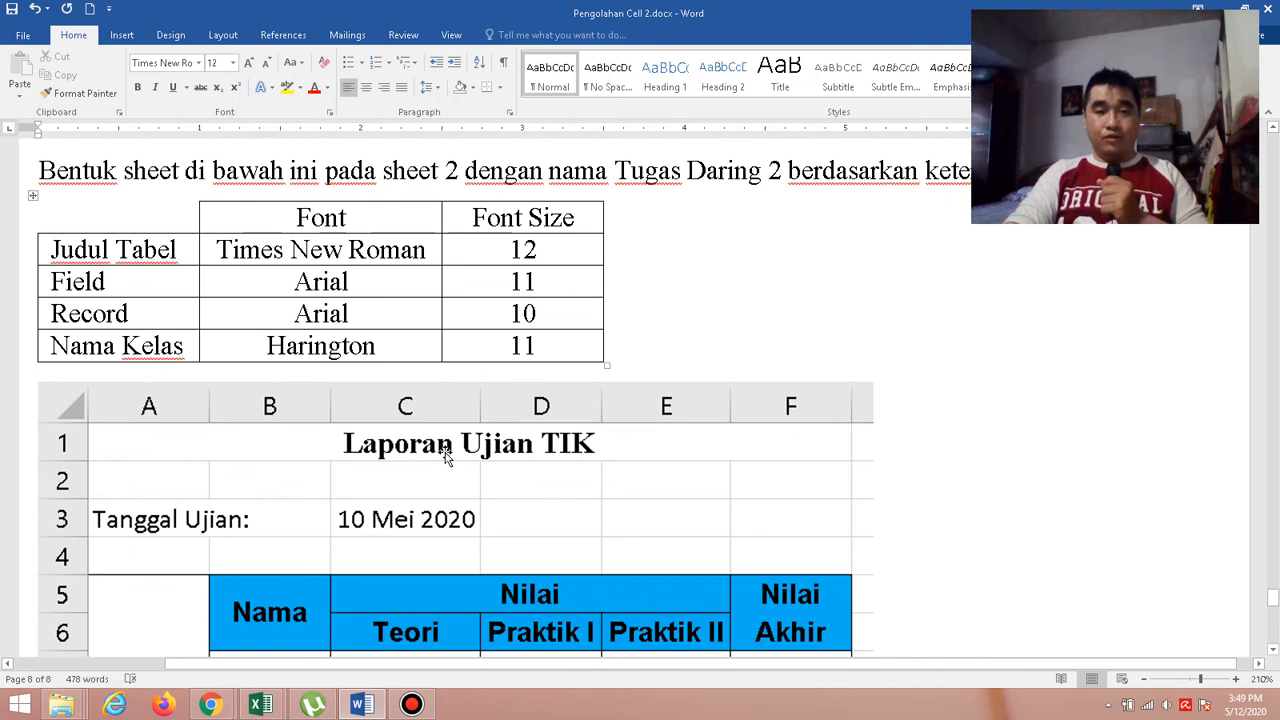
{"action": "scroll", "coordinate": [447, 453], "scroll_direction": "down", "scroll_amount": 6}
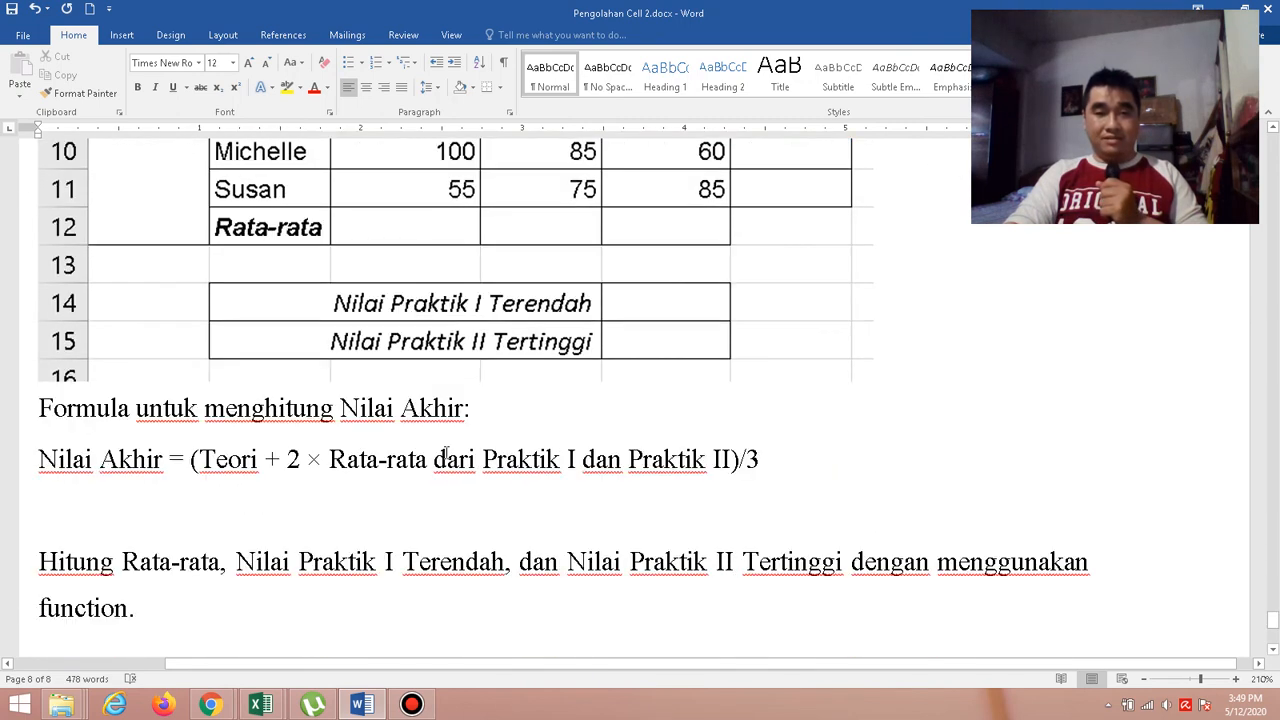
{"action": "scroll", "coordinate": [447, 453], "scroll_direction": "down", "scroll_amount": 3}
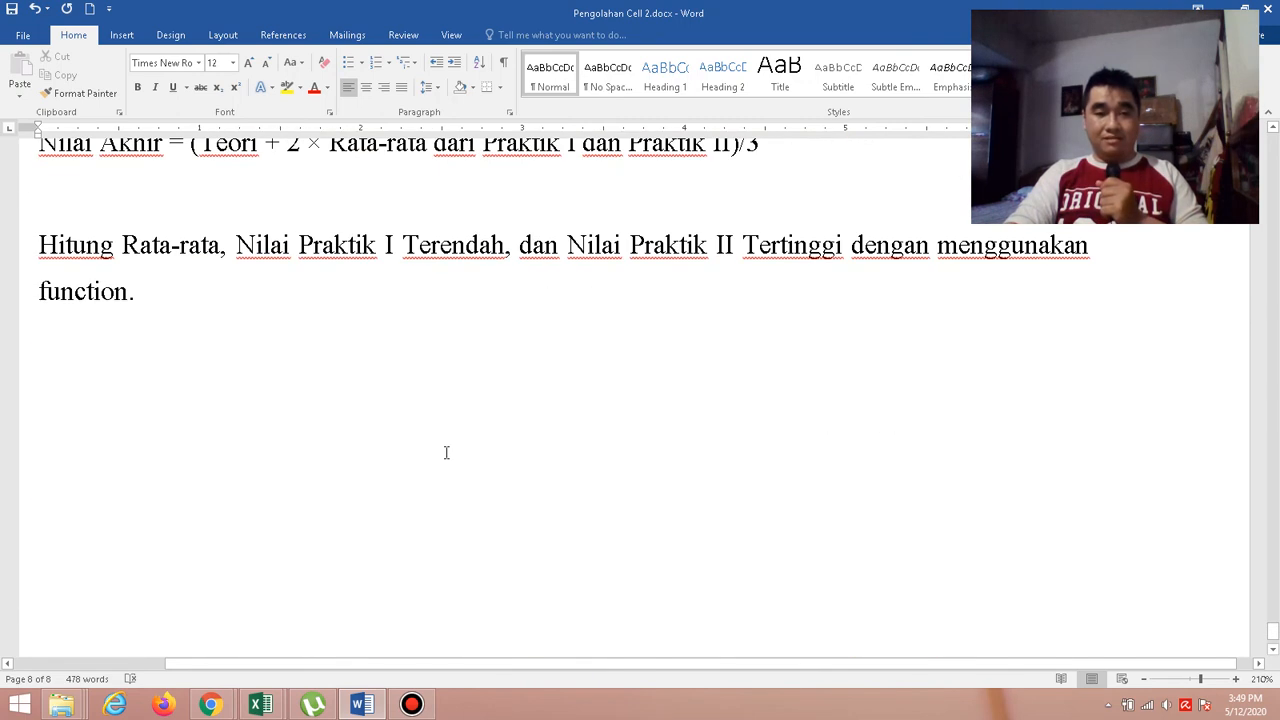
{"action": "scroll", "coordinate": [447, 453], "scroll_direction": "down", "scroll_amount": 2}
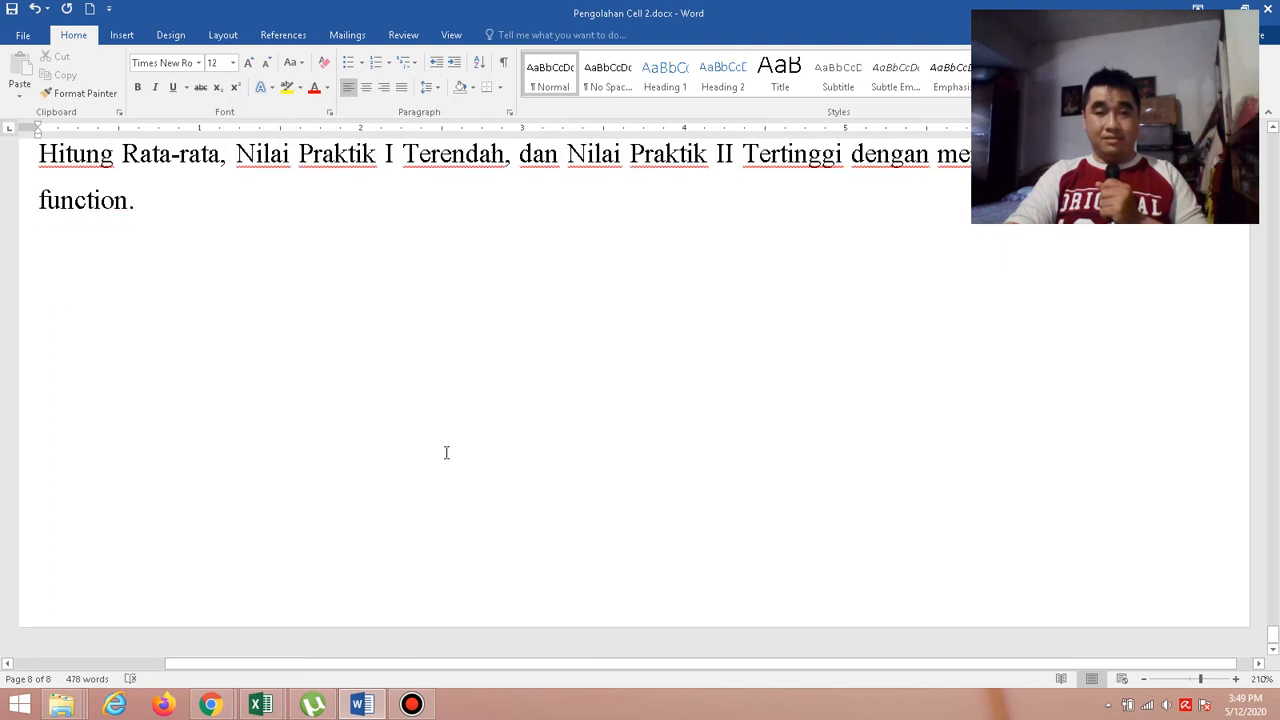
{"action": "scroll", "coordinate": [447, 453], "scroll_direction": "up", "scroll_amount": 15}
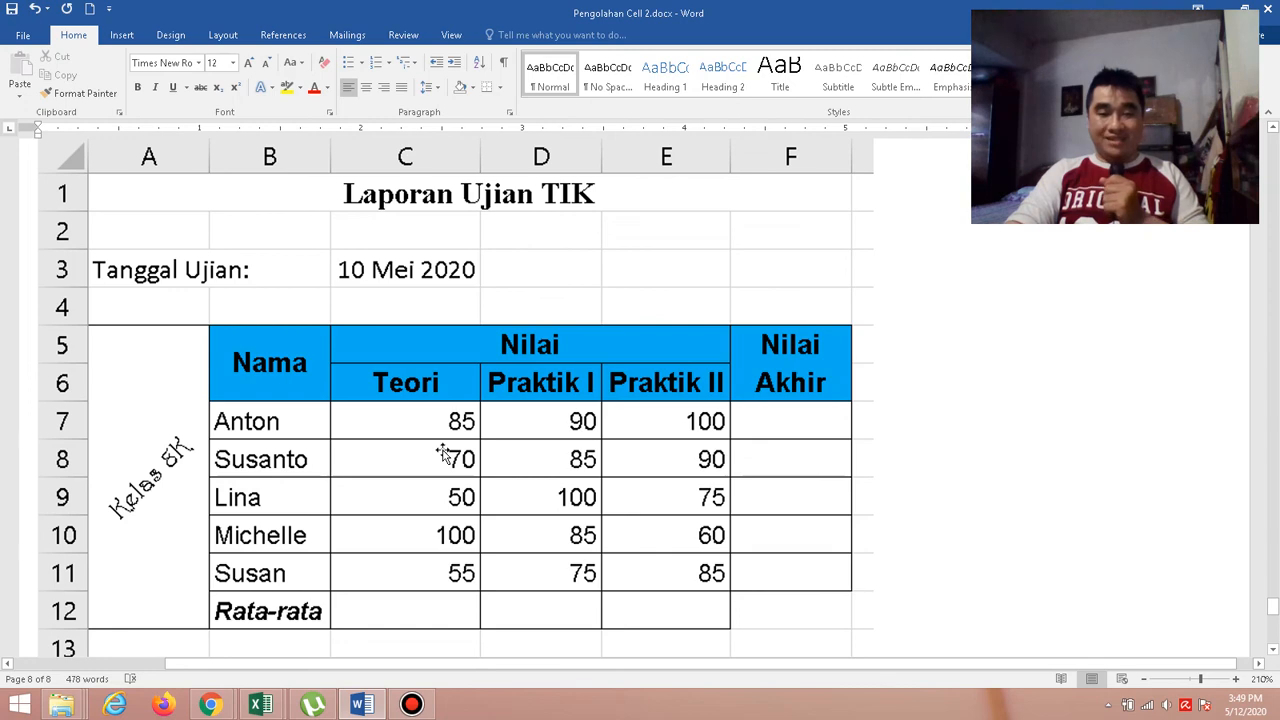
{"action": "left_click", "coordinate": [411, 704]}
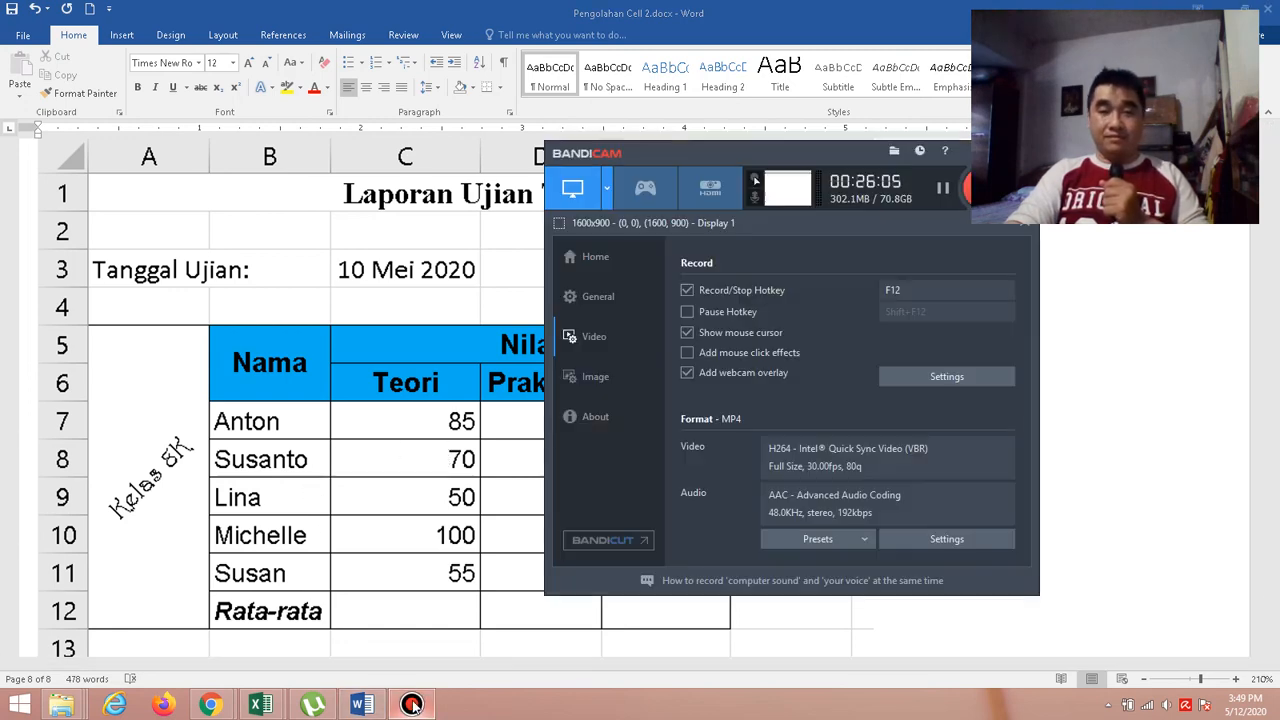